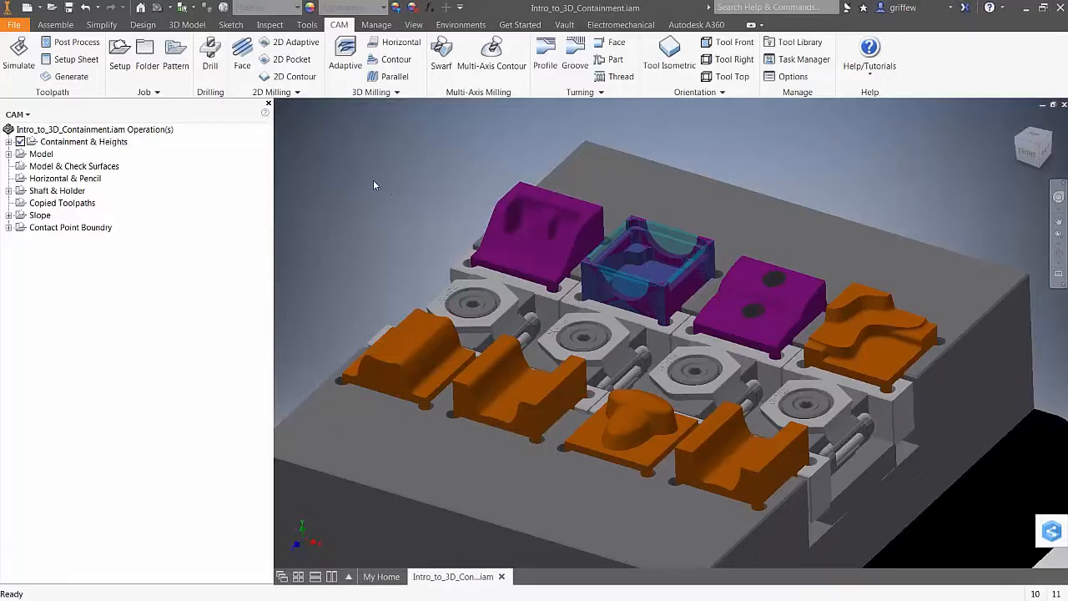
Create a Parallel6 finishing operation using the #4 Ø1/8" ball mill, then close its panel
scroll(378, 177, "up", 3)
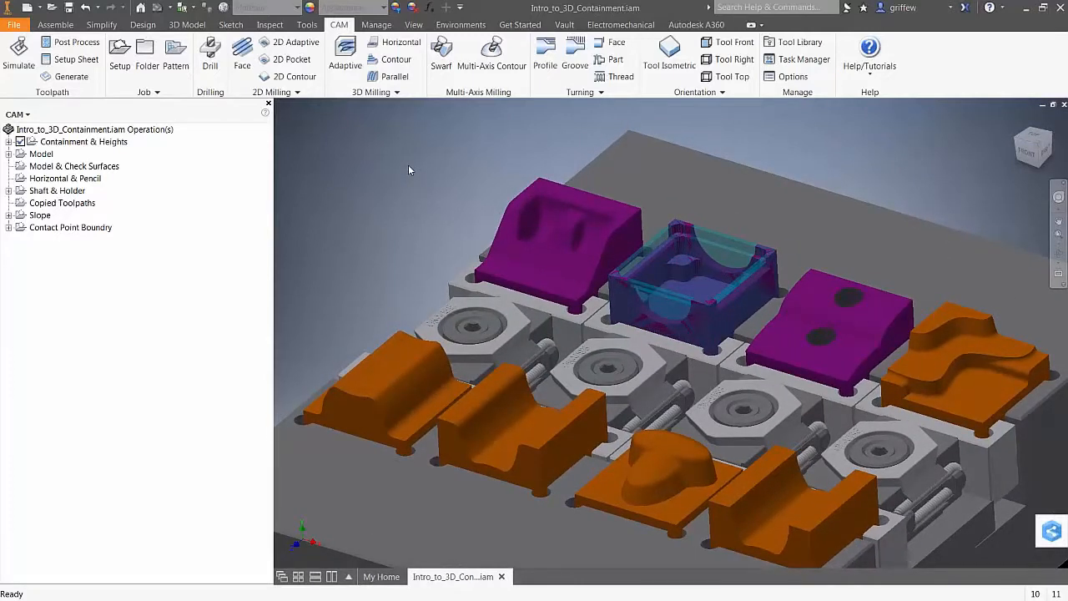
scroll(408, 170, "up", 2)
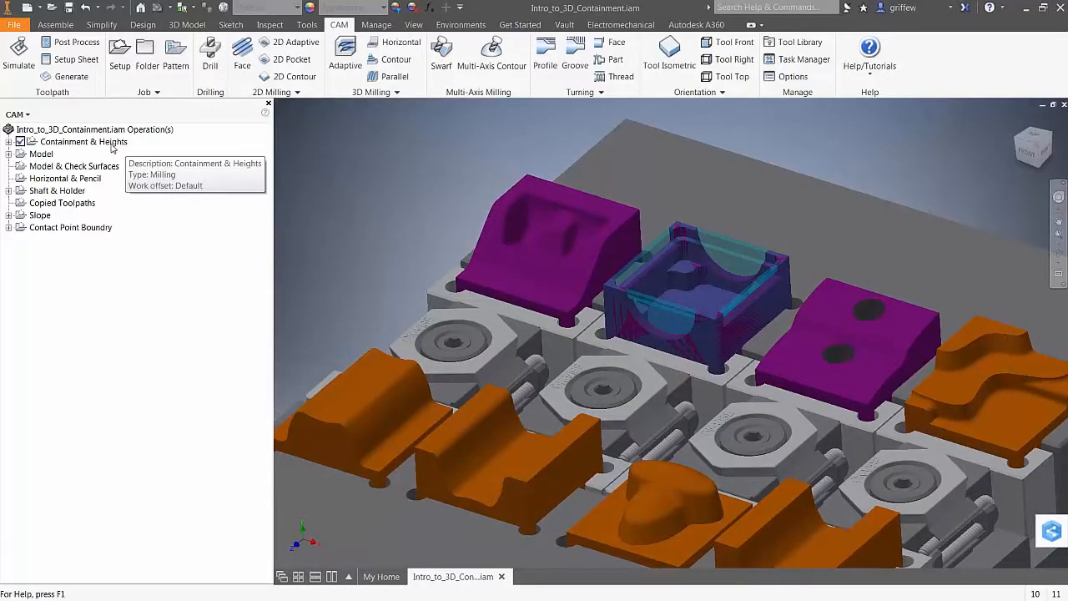
scroll(471, 110, "up", 2)
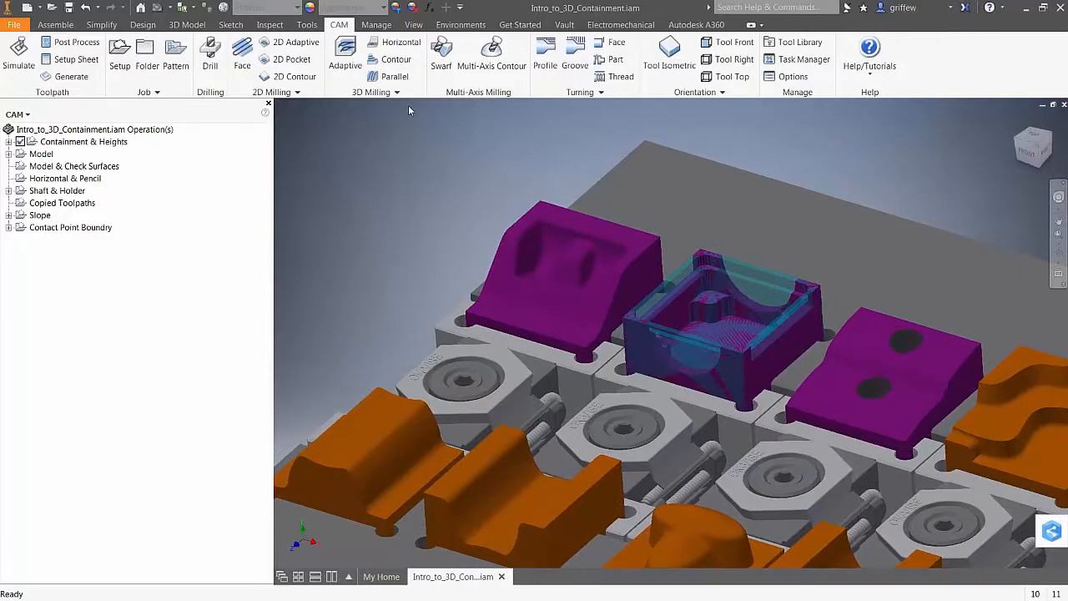
scroll(409, 109, "up", 2)
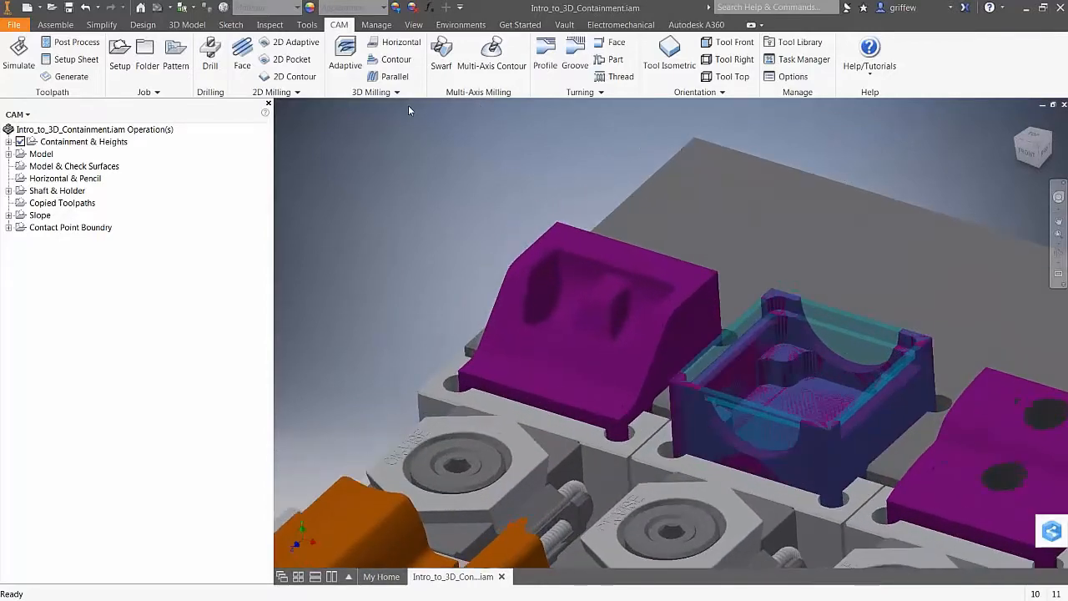
scroll(408, 110, "up", 3)
left_click(394, 76)
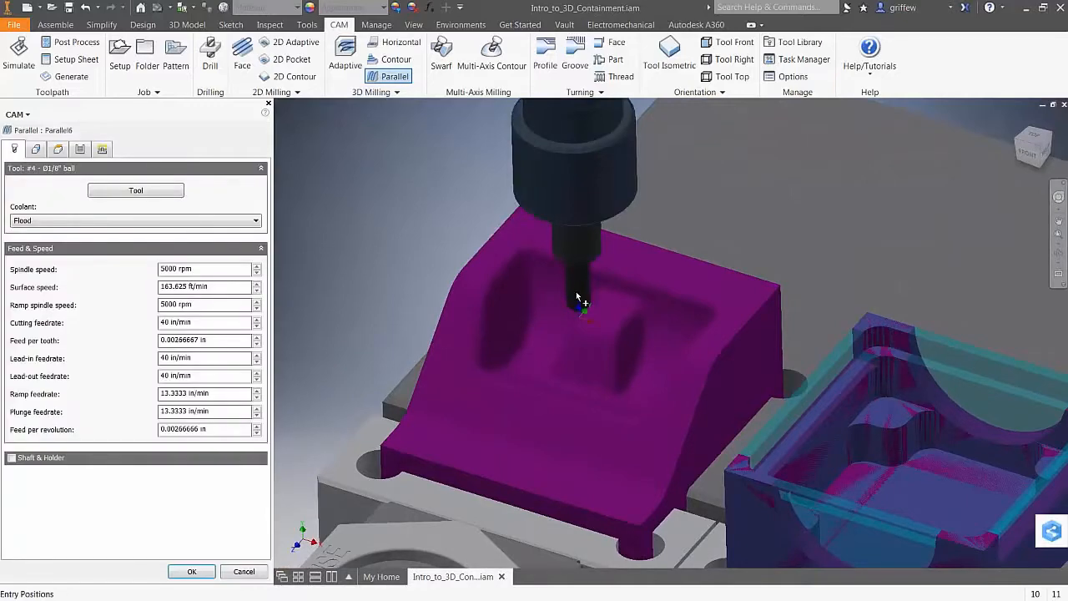
left_click(127, 191)
left_click(852, 490)
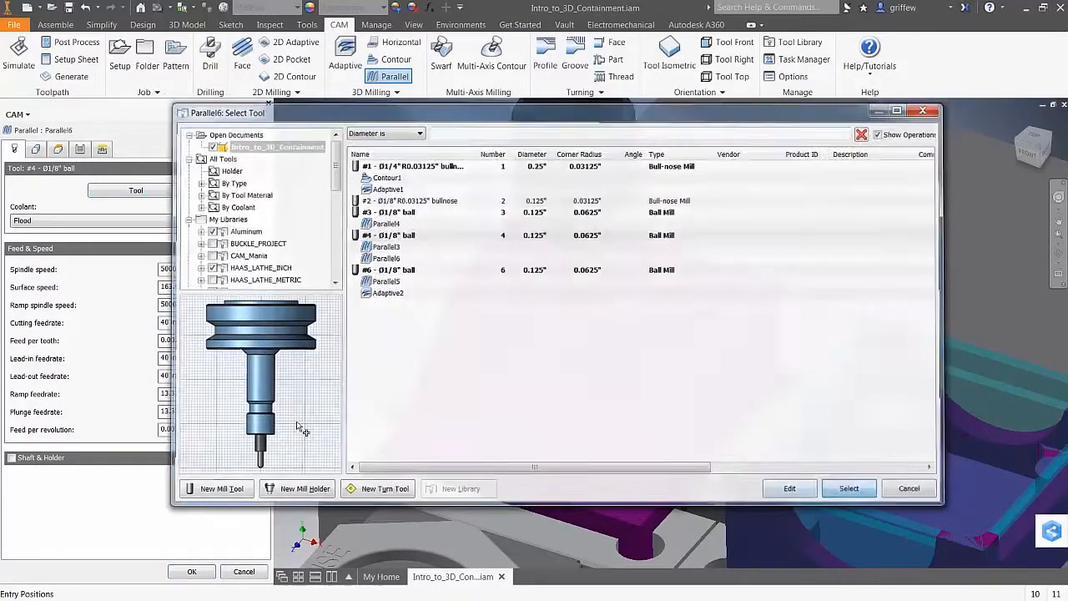
key("Escape")
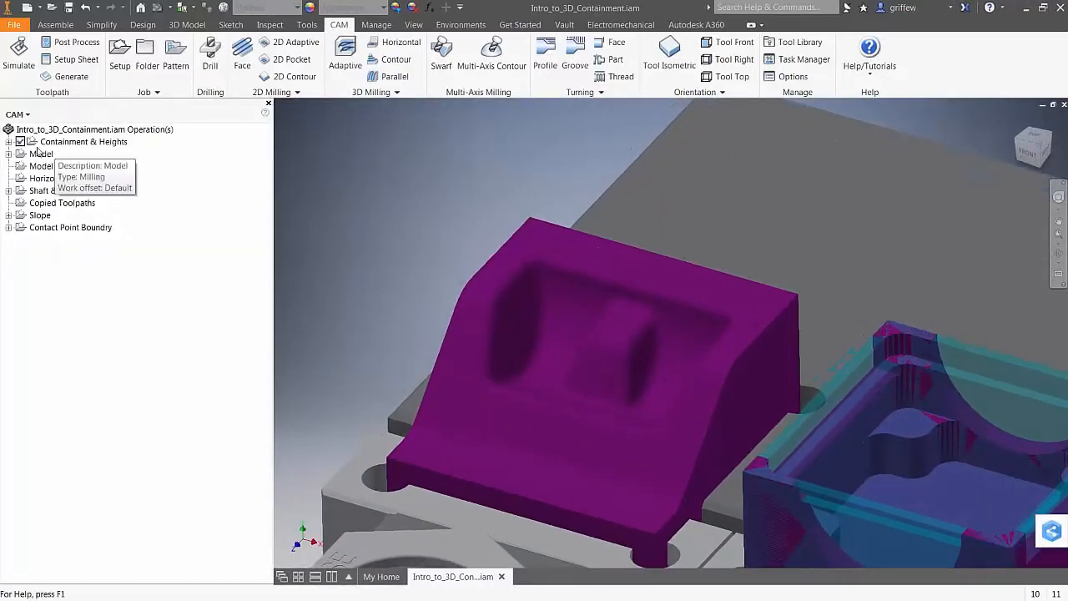
Expand Containment & Heights and delete the Parallel6 operation
left_click(9, 141)
left_click(55, 154)
left_click(67, 166)
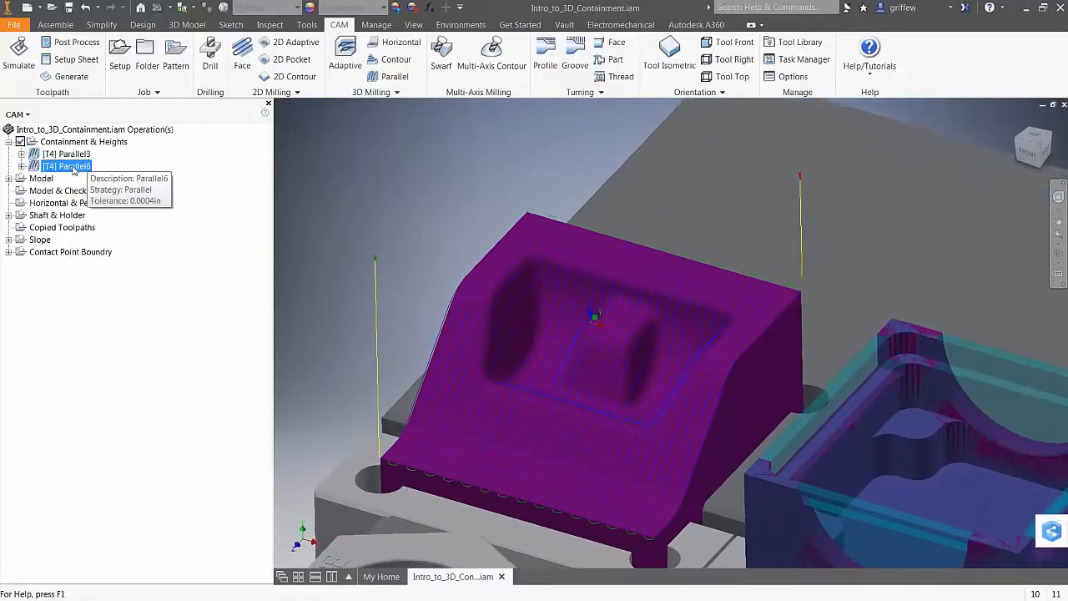
right_click(73, 167)
left_click(117, 379)
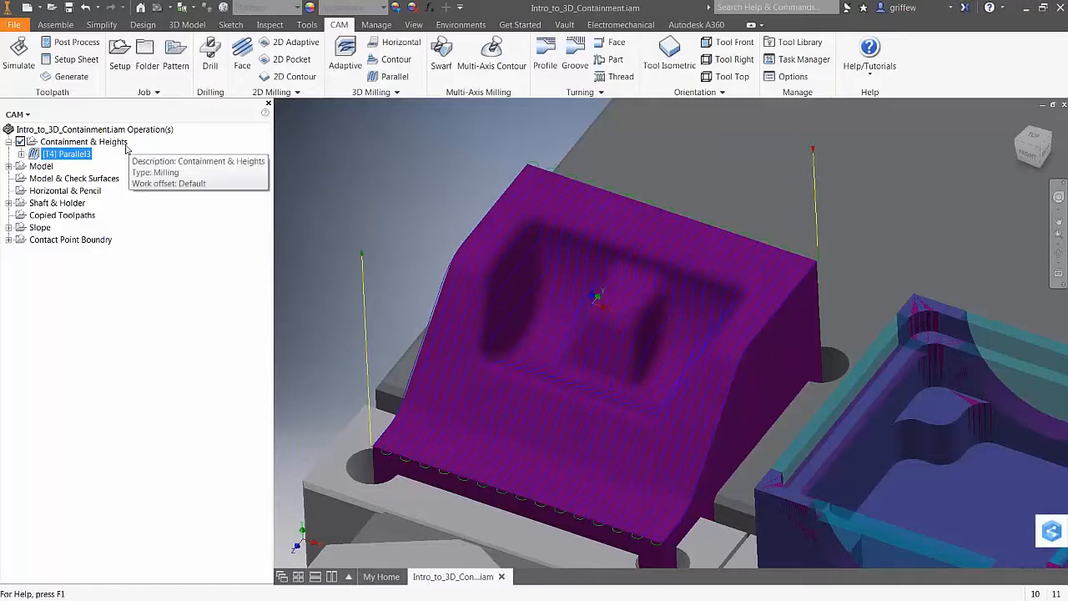
Duplicate Parallel3 to create Parallel3 (2)
mouse_move(113, 156)
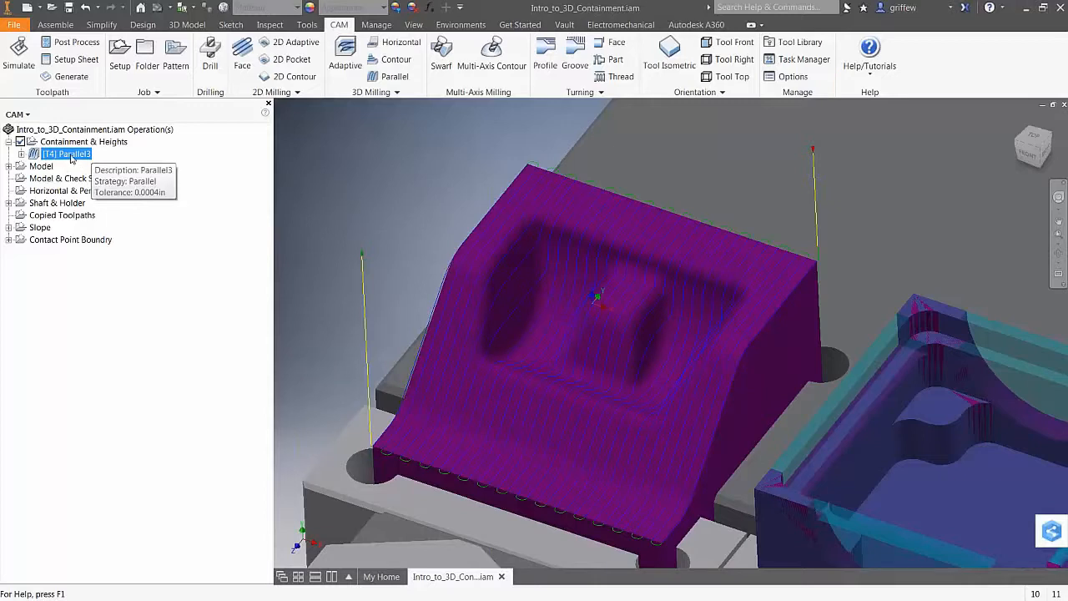
key("ctrl+v")
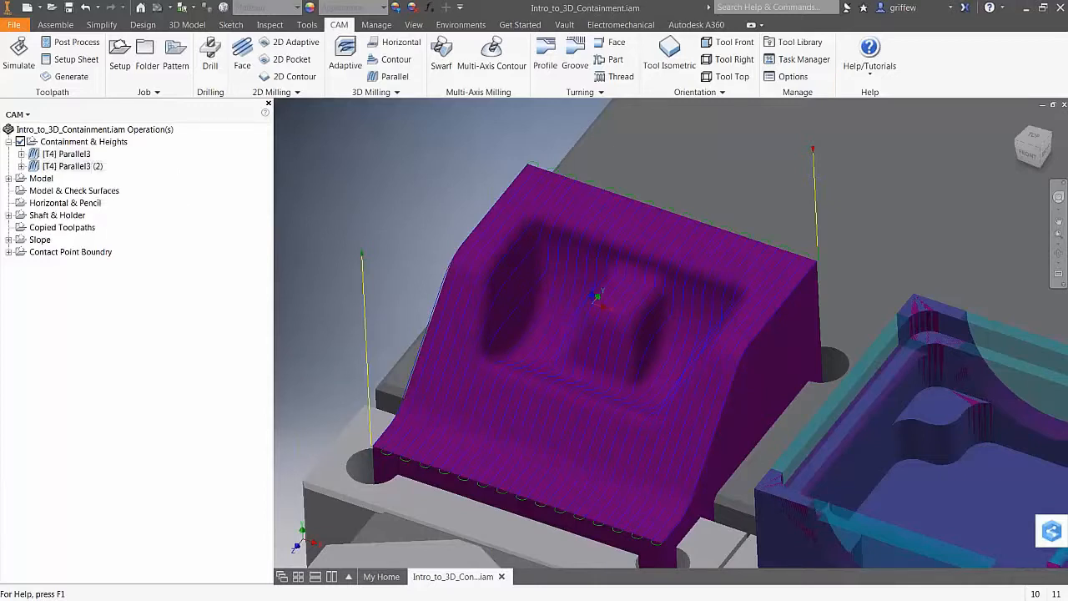
mouse_move(74, 170)
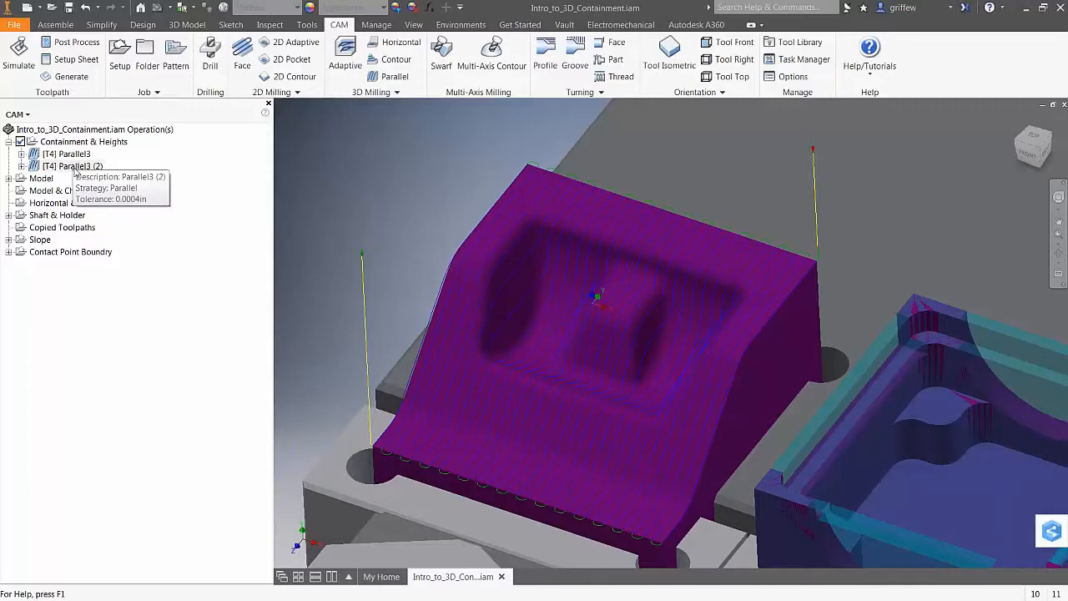
right_click(75, 167)
Set Parallel3 (2)'s machining boundary to Selection using the pocket outline
left_click(106, 173)
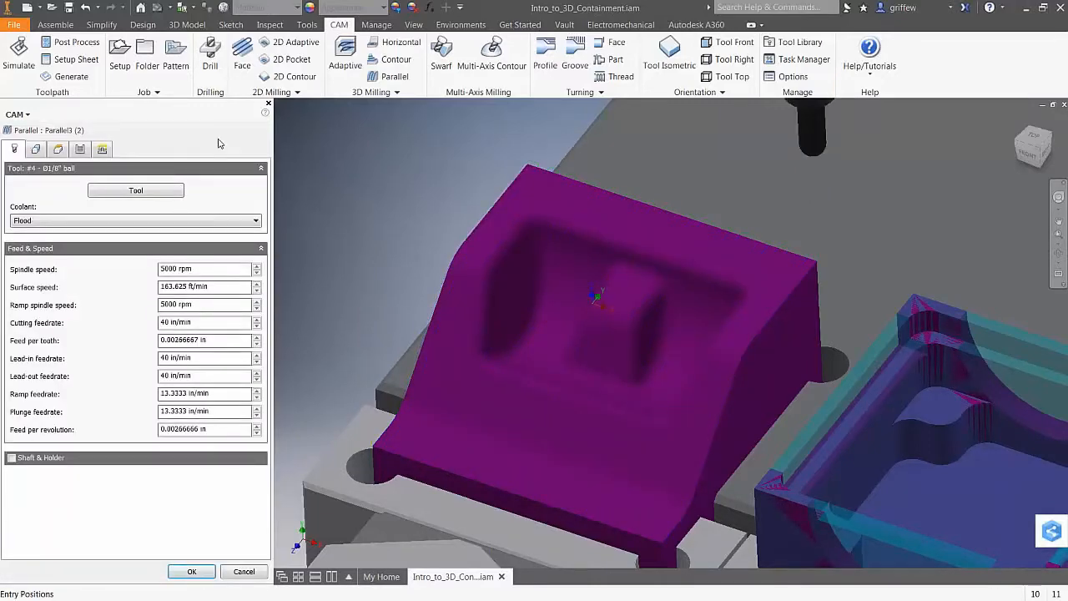
left_click(35, 149)
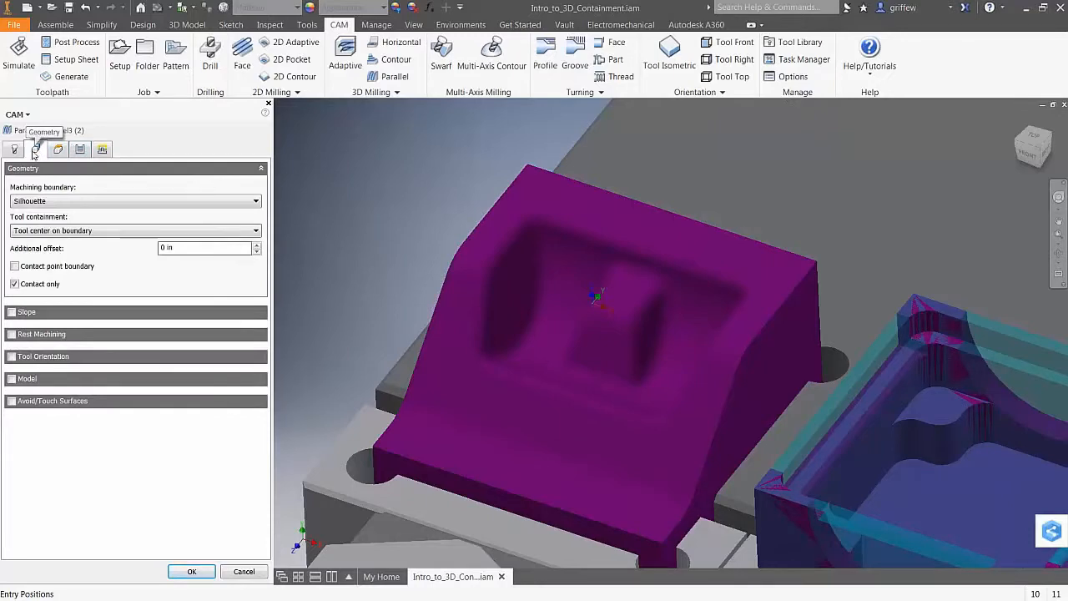
left_click(191, 202)
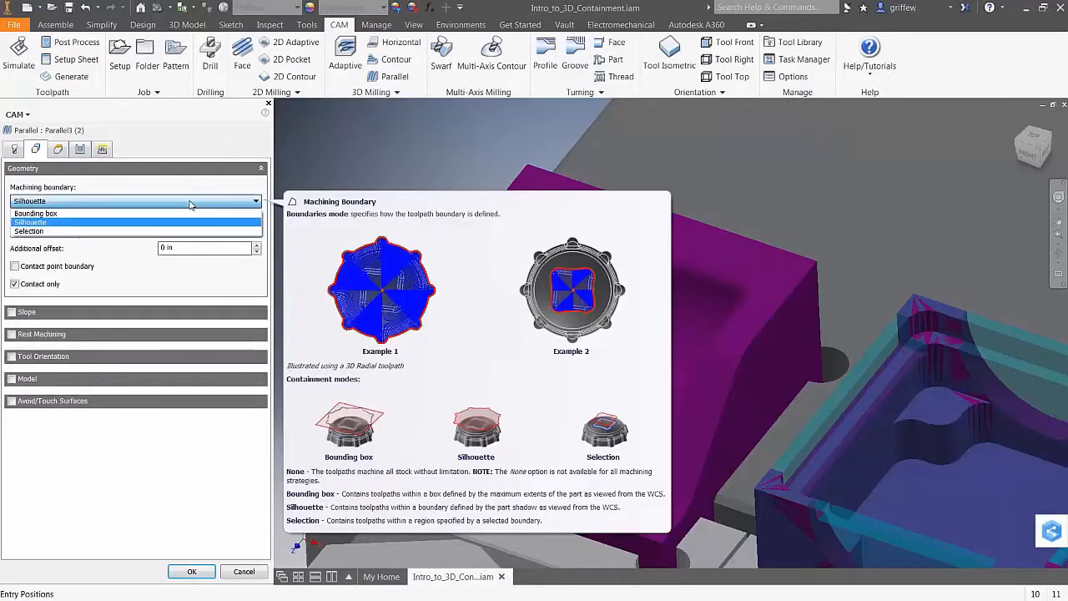
left_click(51, 231)
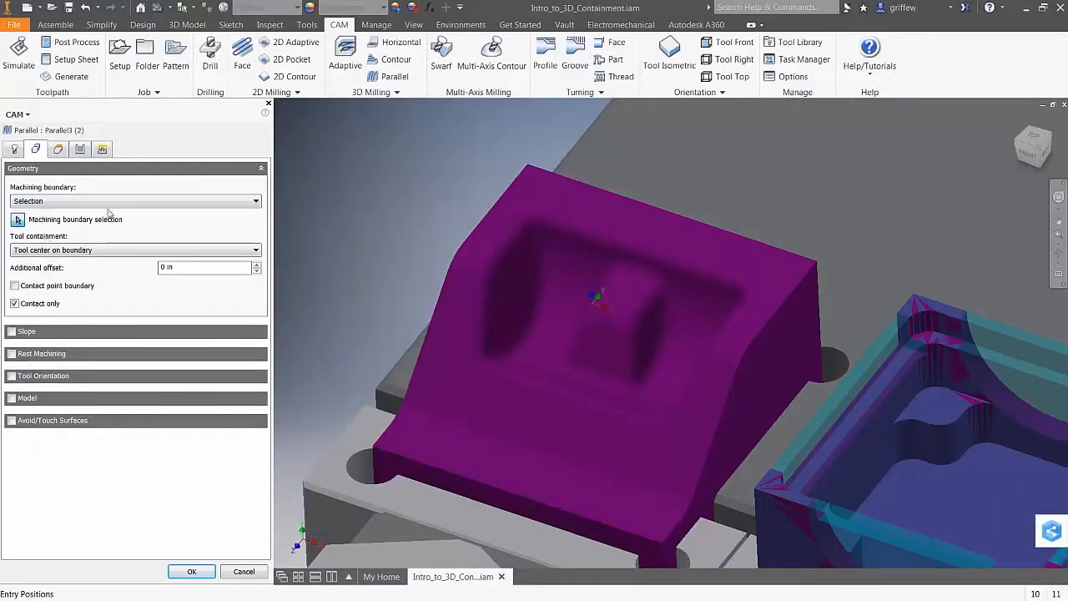
left_click(568, 220)
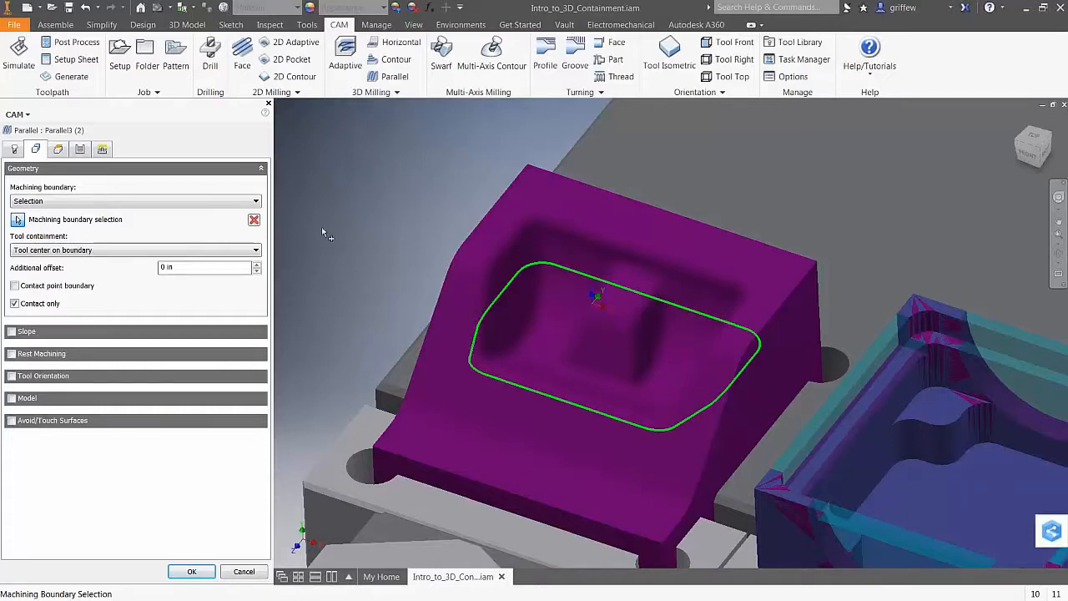
Enable Machine steep areas in the passes settings and regenerate the toolpath
left_click(80, 150)
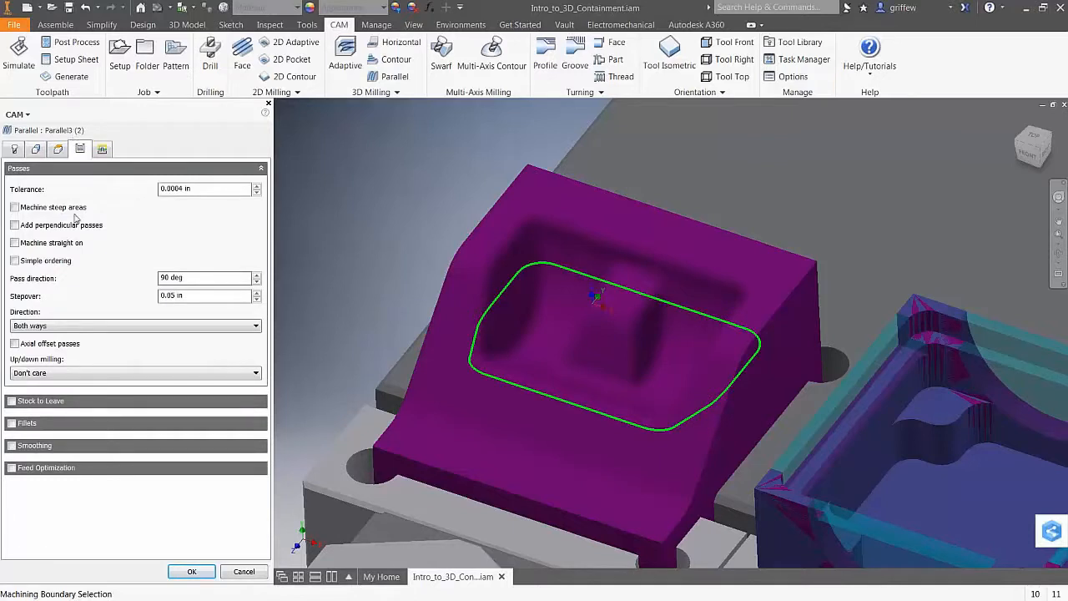
left_click(14, 208)
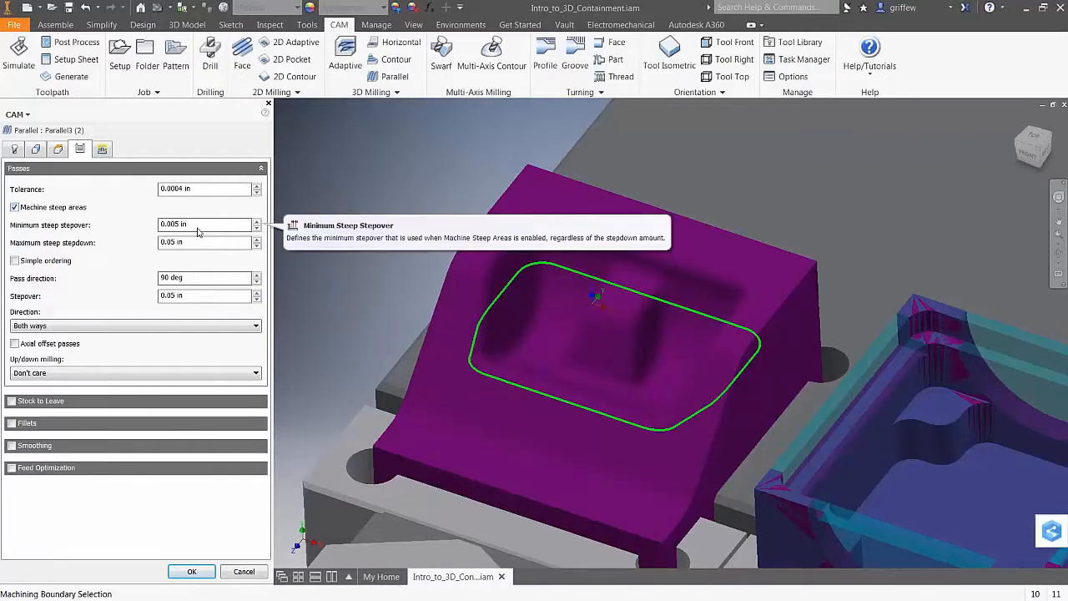
left_click(194, 572)
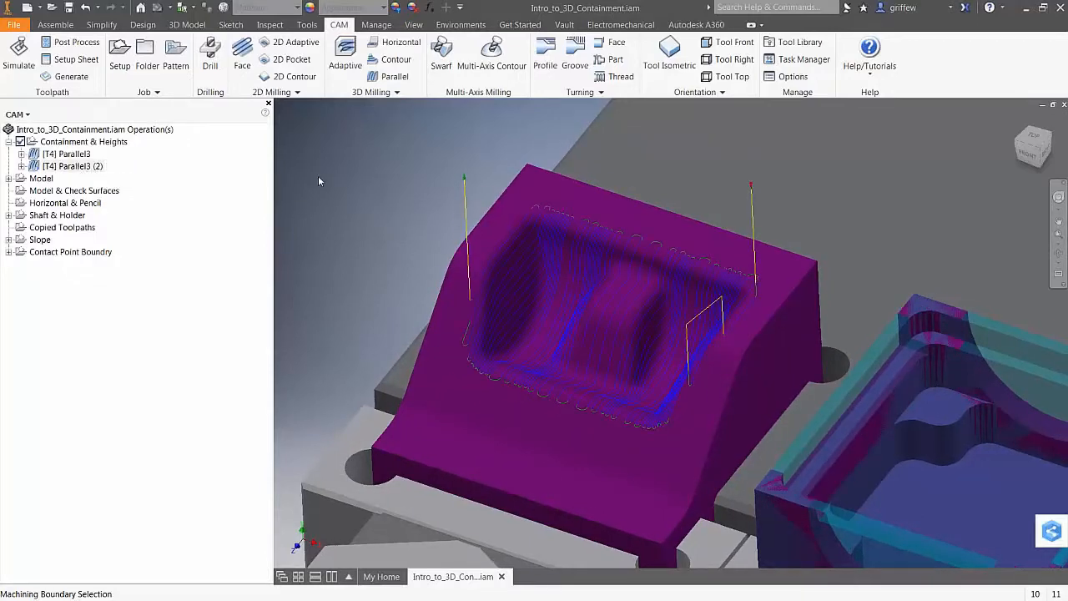
Duplicate Parallel3 (2) to create Parallel3 (3)
scroll(327, 171, "up", 3)
scroll(327, 171, "down", 2)
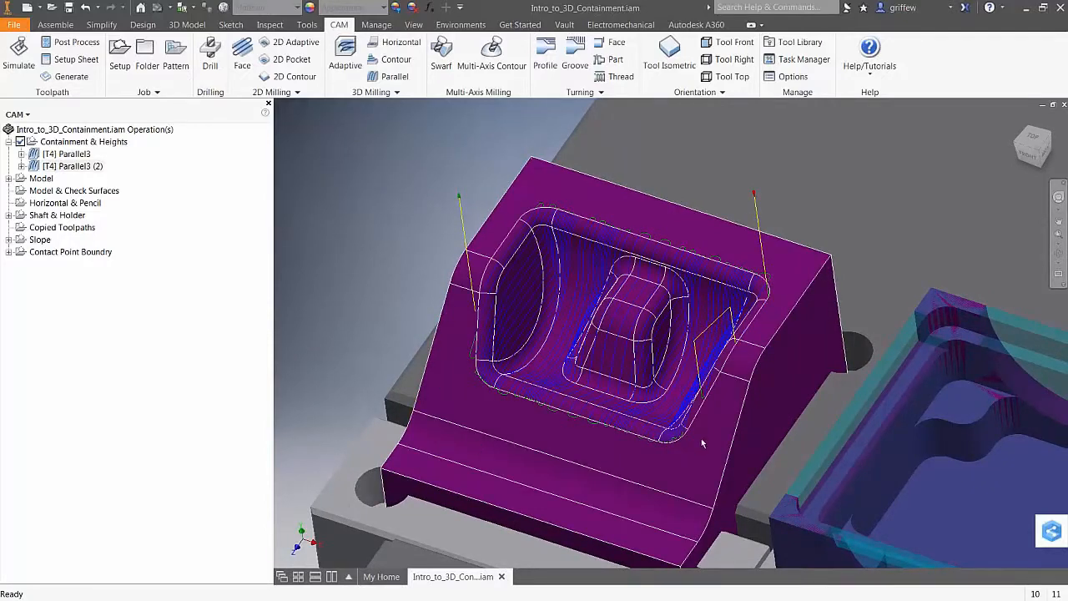
left_click(73, 167)
key("ctrl+v")
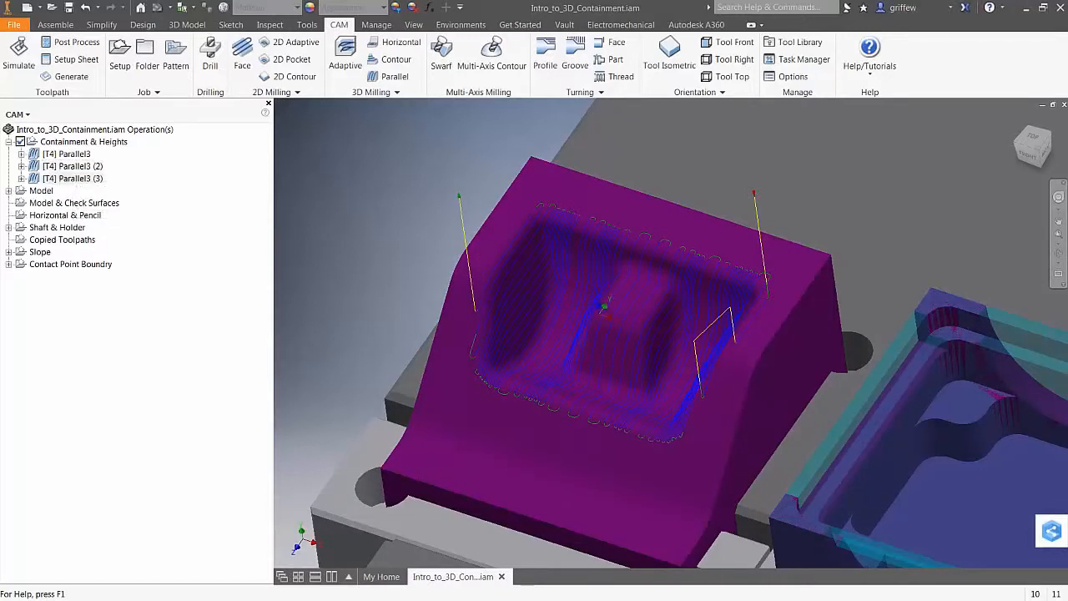
right_click(71, 181)
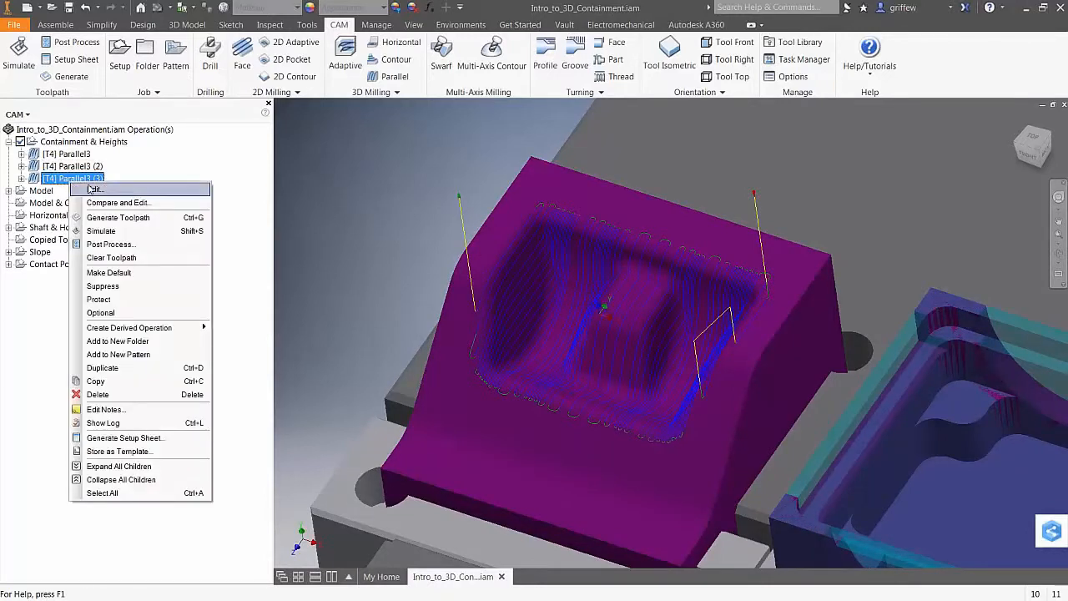
Add the top face outline and front edge loop to Parallel3 (3)'s boundary and regenerate
left_click(95, 189)
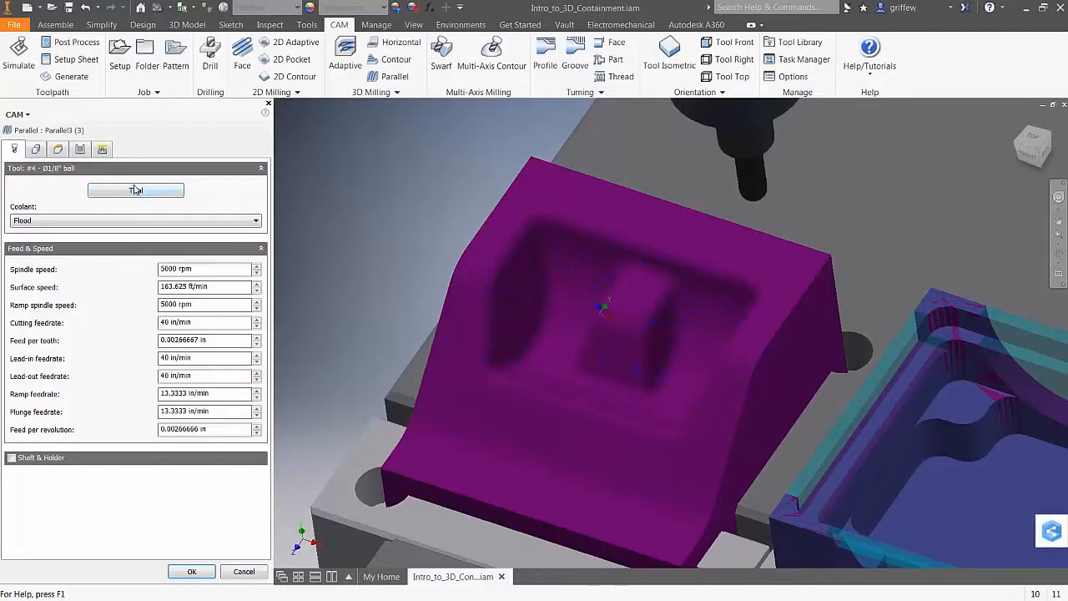
left_click(35, 149)
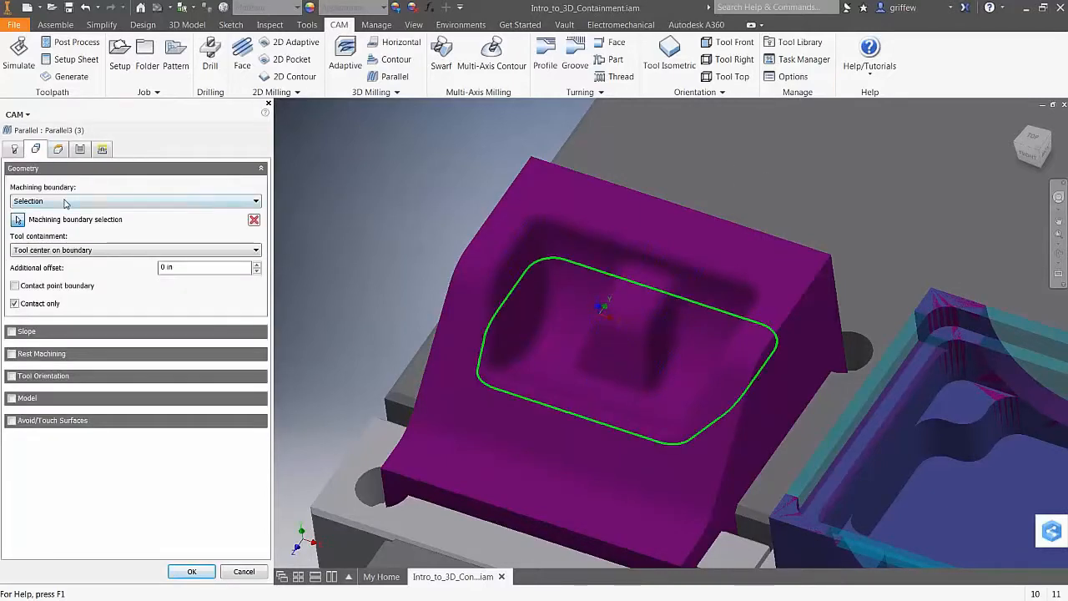
left_click(474, 242)
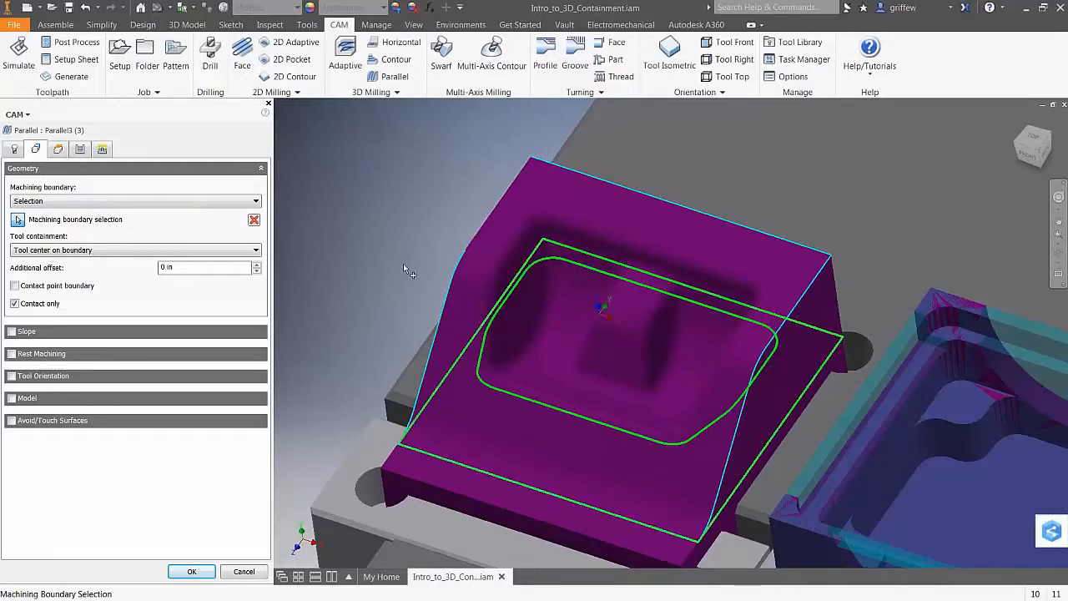
left_click(414, 484)
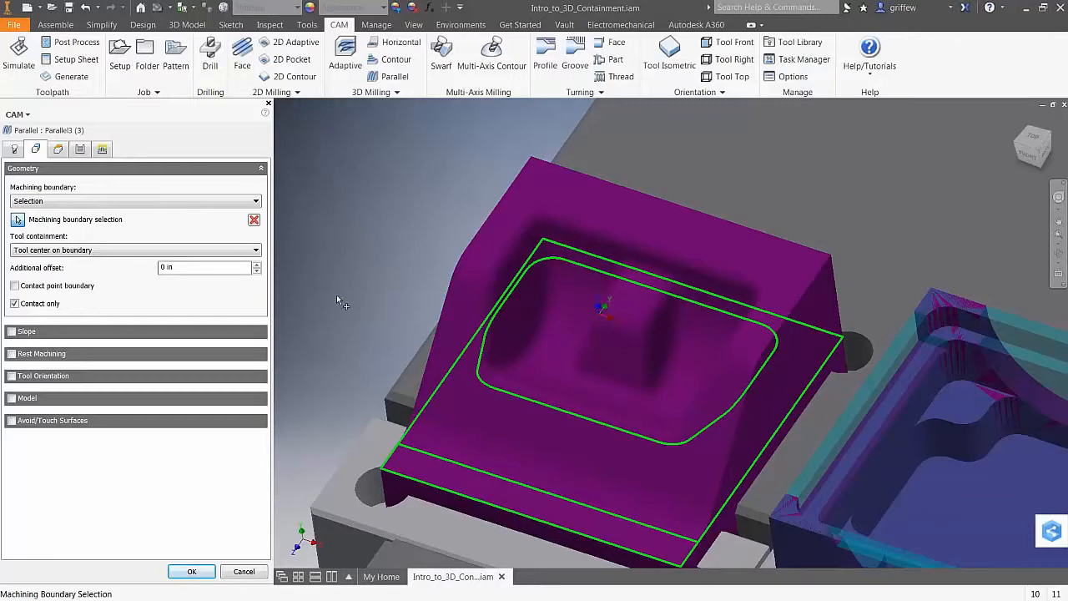
left_click(192, 572)
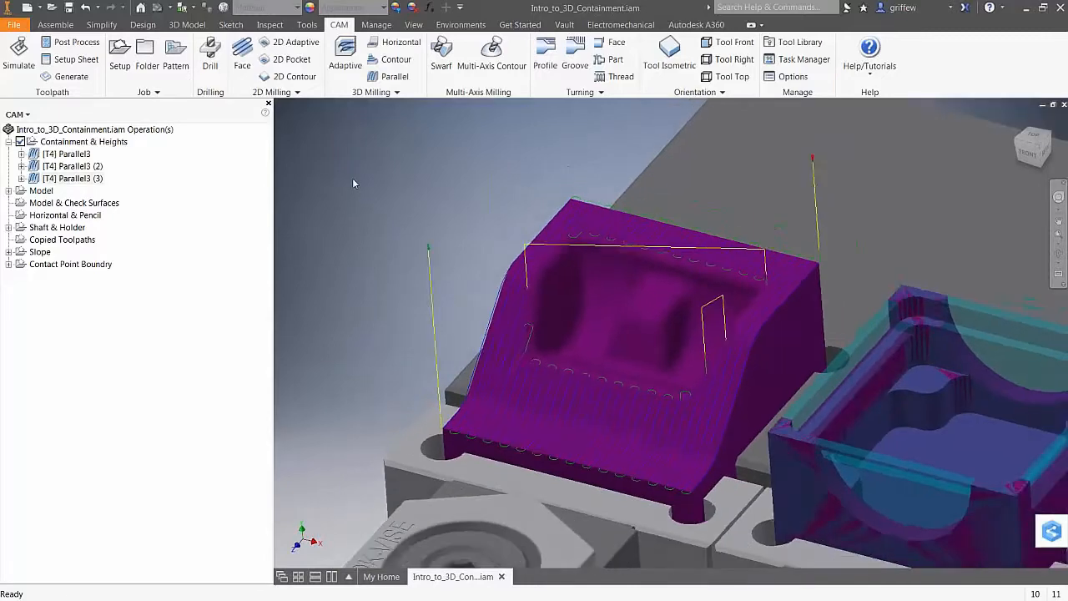
Duplicate Parallel3 (3) as Parallel3 (4) and begin editing it
left_click(76, 179)
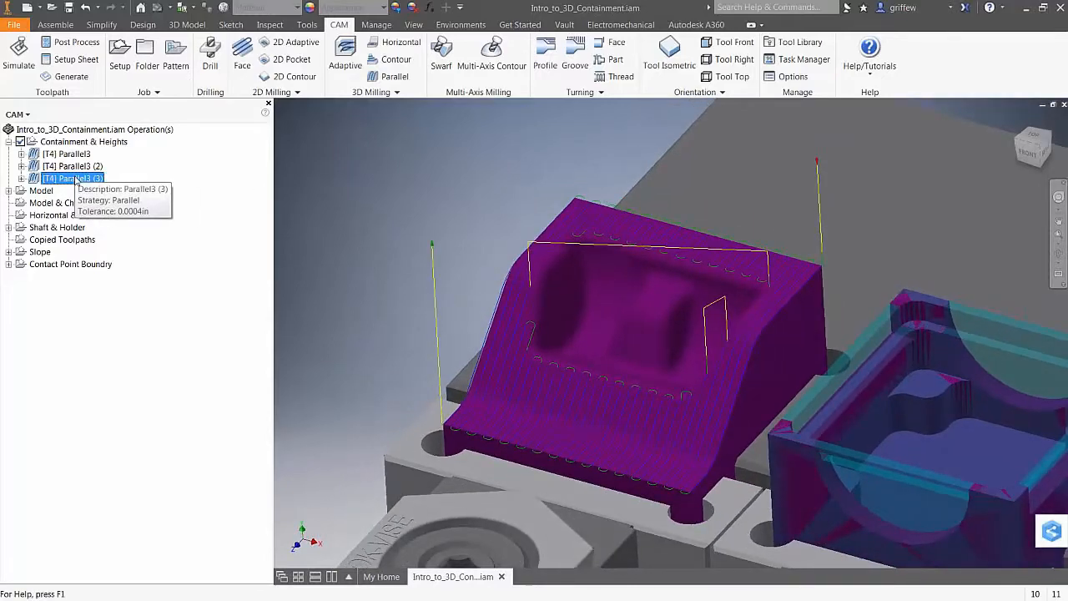
key("ctrl+v")
left_click(73, 192)
right_click(75, 192)
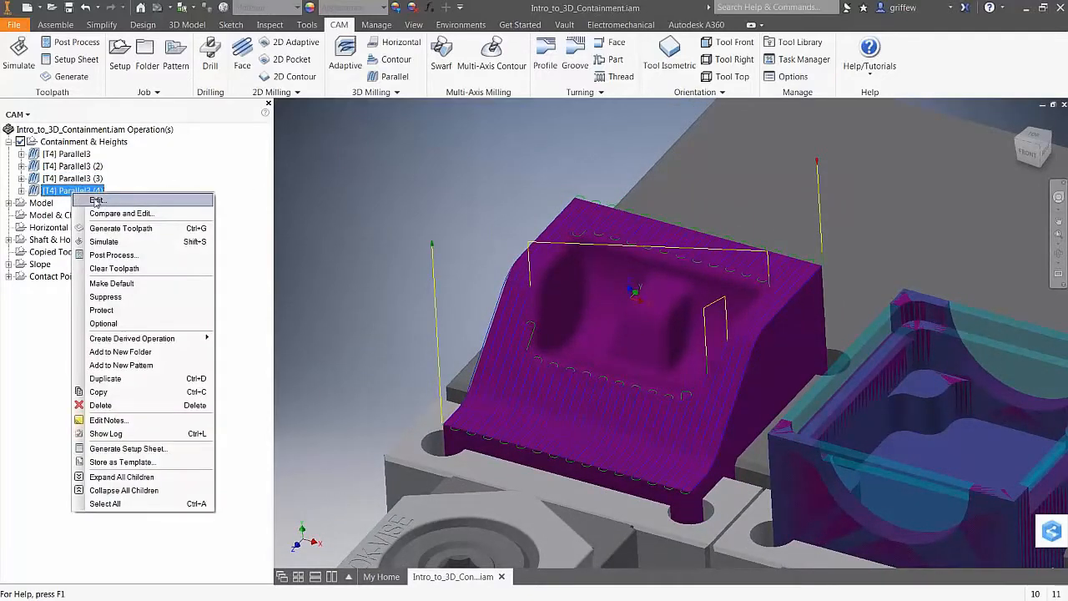
left_click(116, 203)
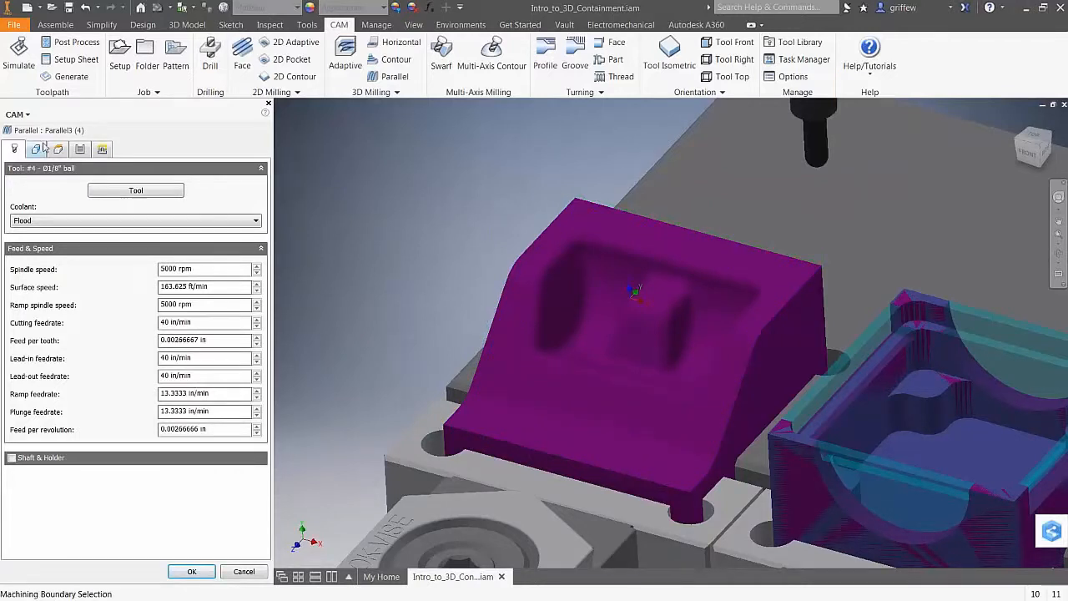
Set Top Height to the part's top face and Bottom Height to a lower face, then regenerate
left_click(58, 148)
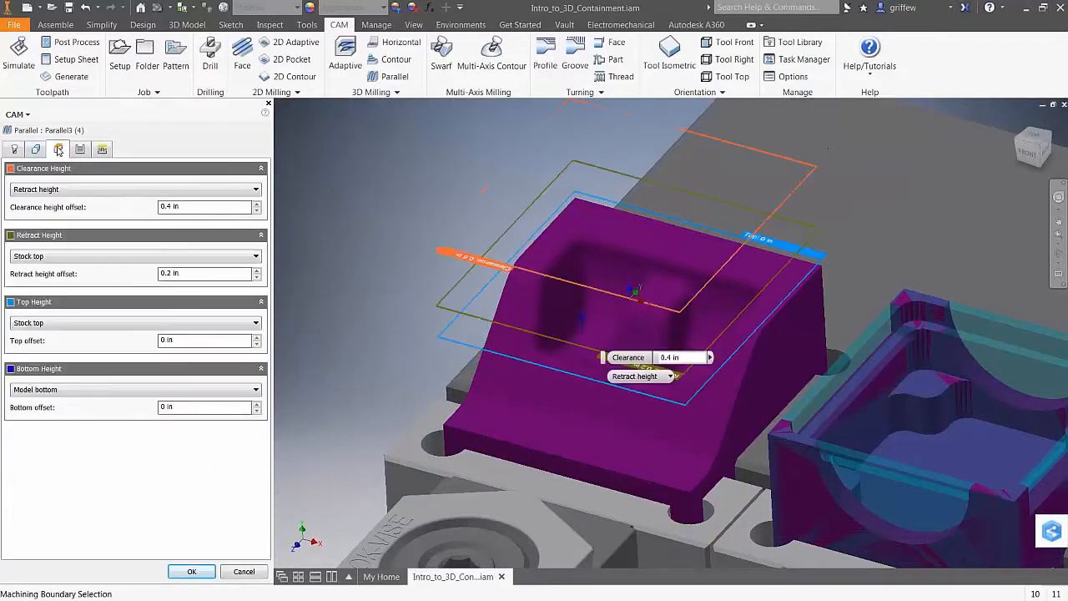
left_click(80, 323)
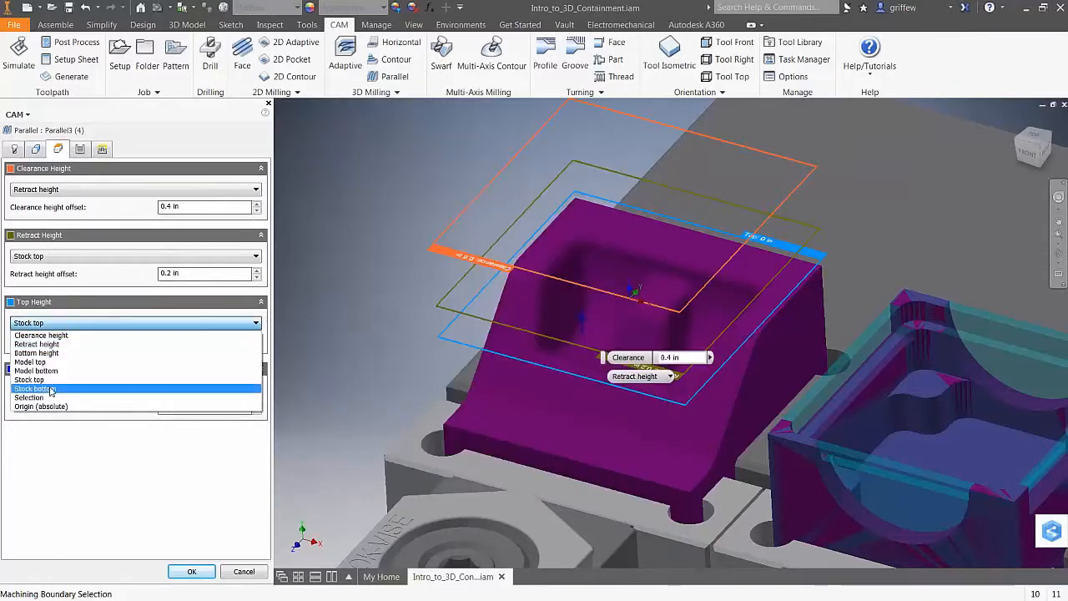
left_click(54, 397)
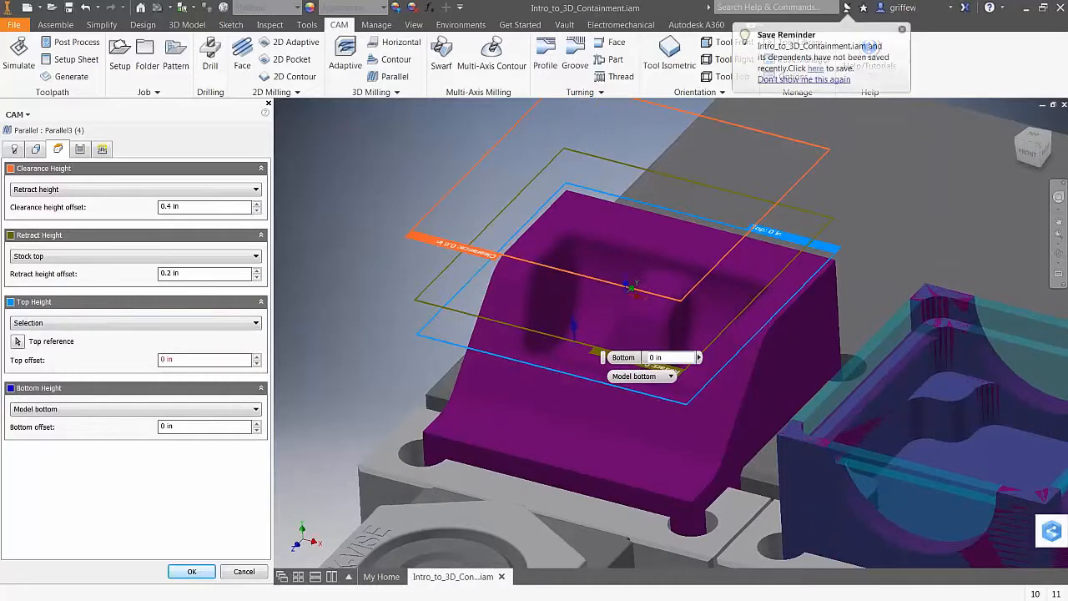
left_click(575, 272)
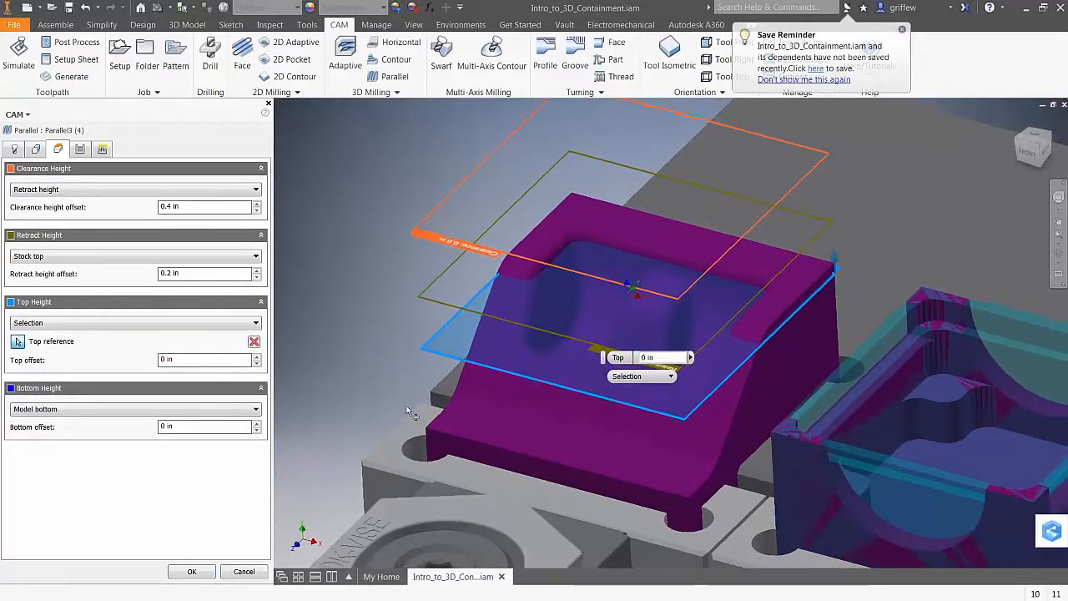
left_click(75, 410)
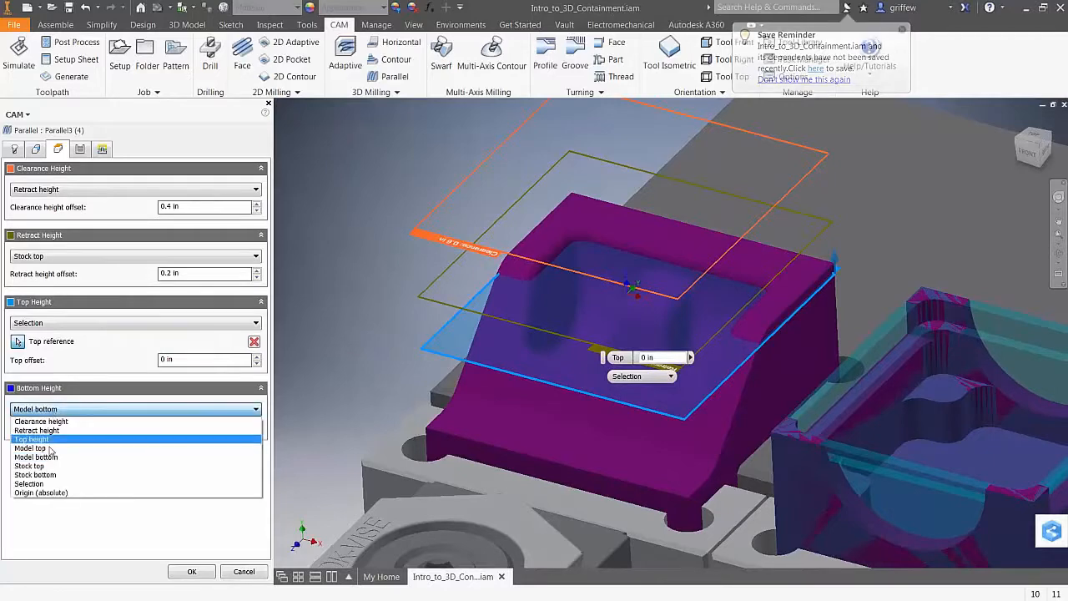
left_click(38, 490)
left_click(524, 338)
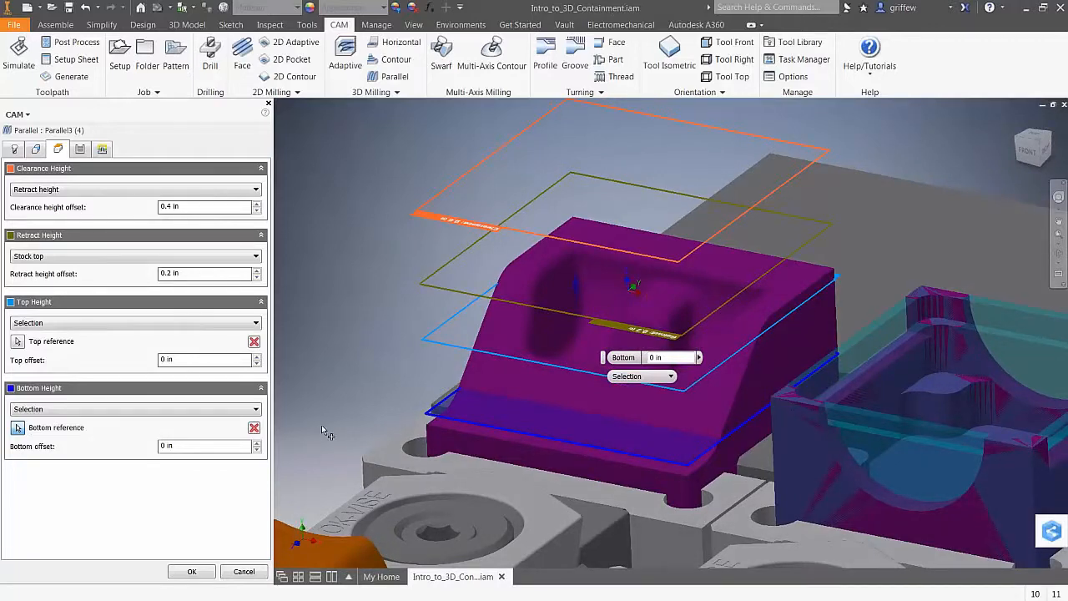
left_click(185, 574)
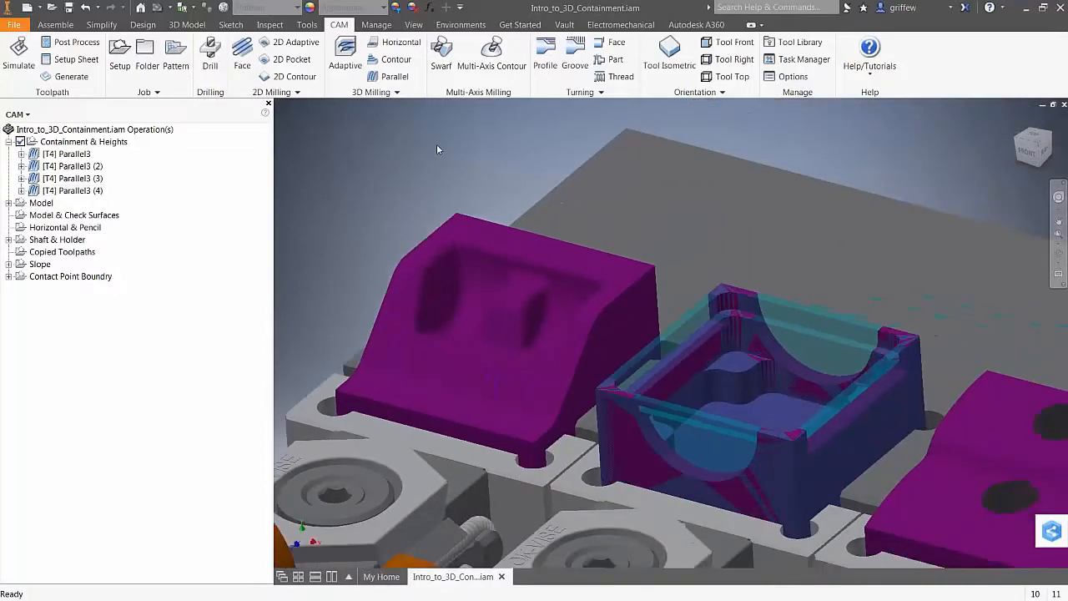
Expand the Model group and duplicate the [T1] Adaptive1 operation
left_click(8, 203)
left_click(70, 215)
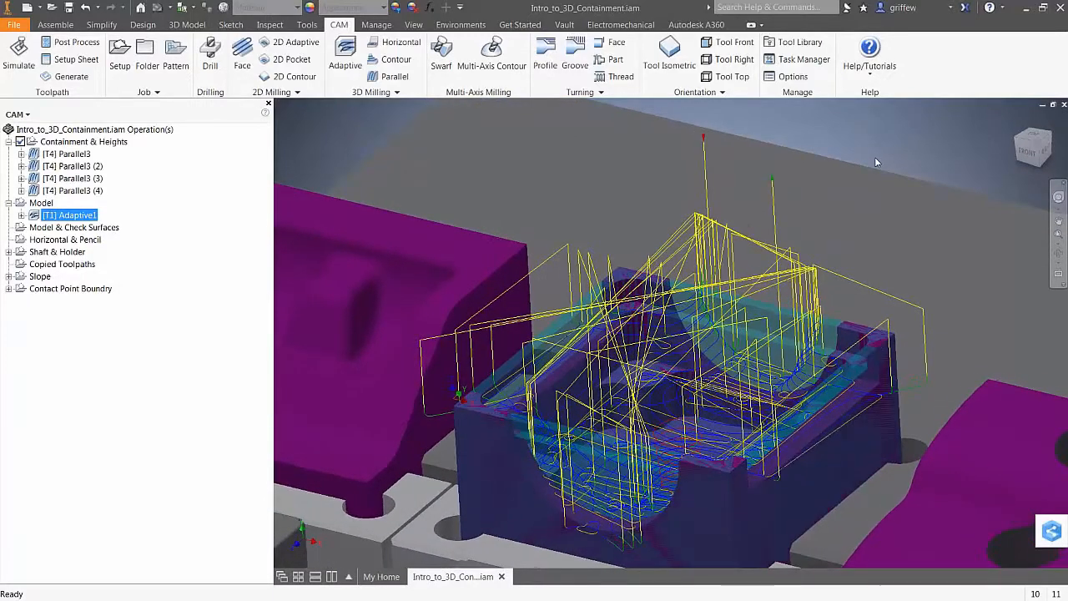
left_click(46, 393)
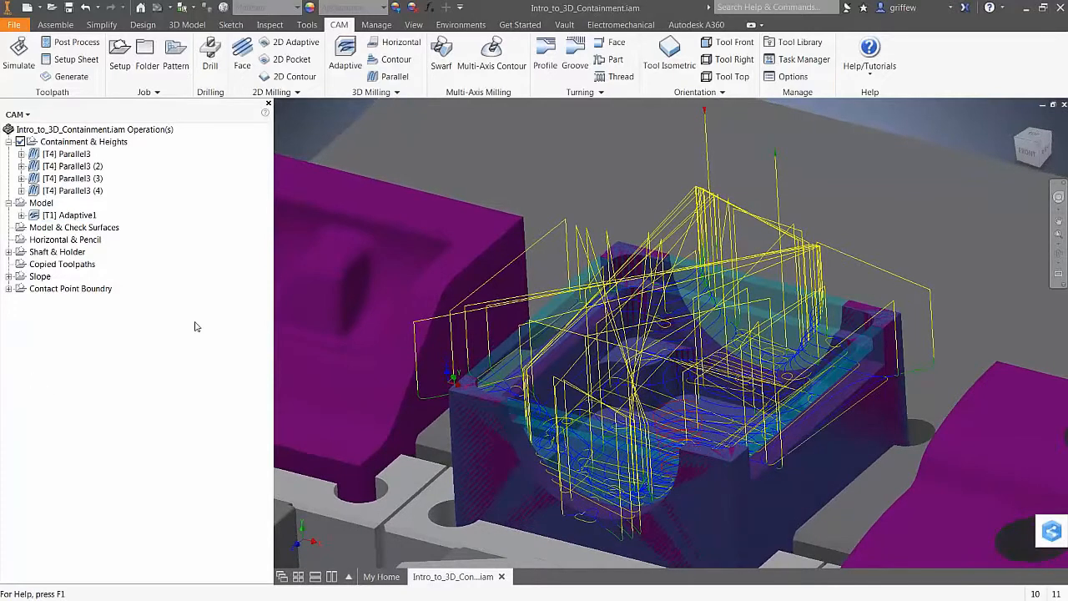
left_click(72, 290)
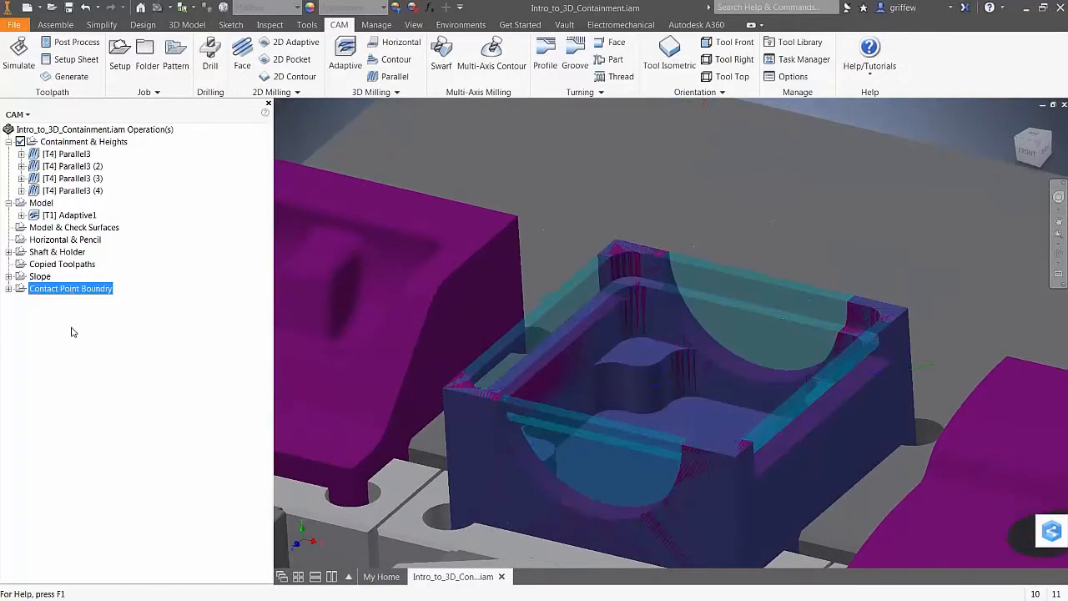
left_click(72, 331)
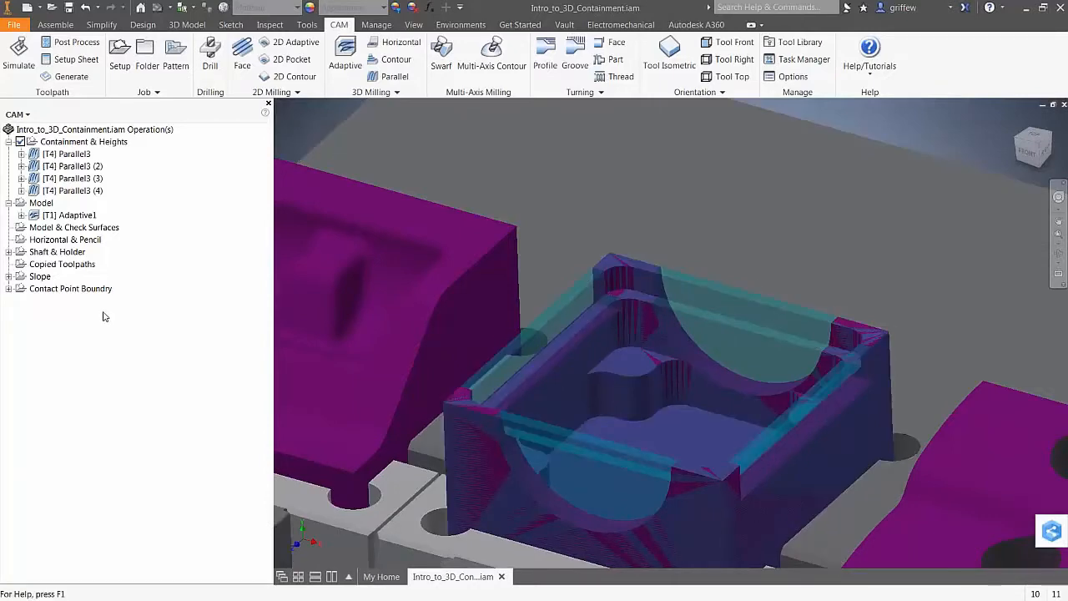
left_click(66, 215)
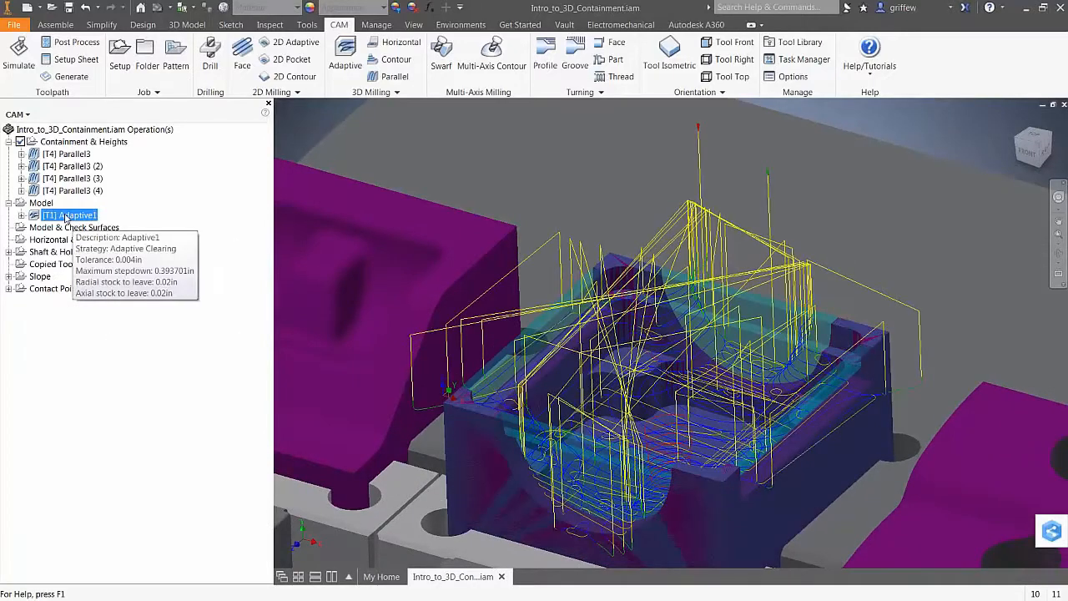
key("ctrl+v")
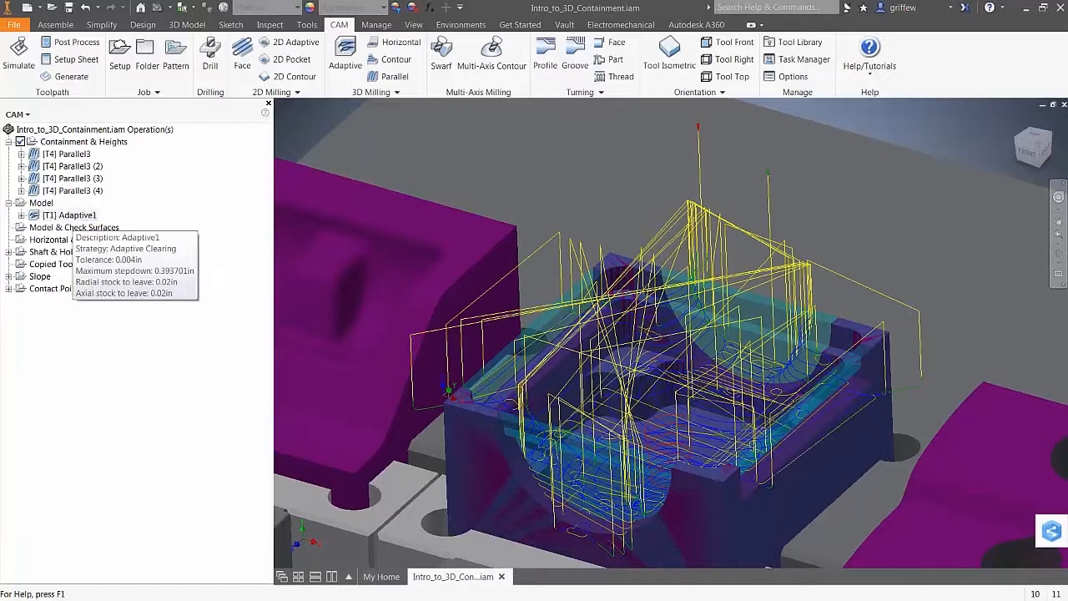
right_click(81, 231)
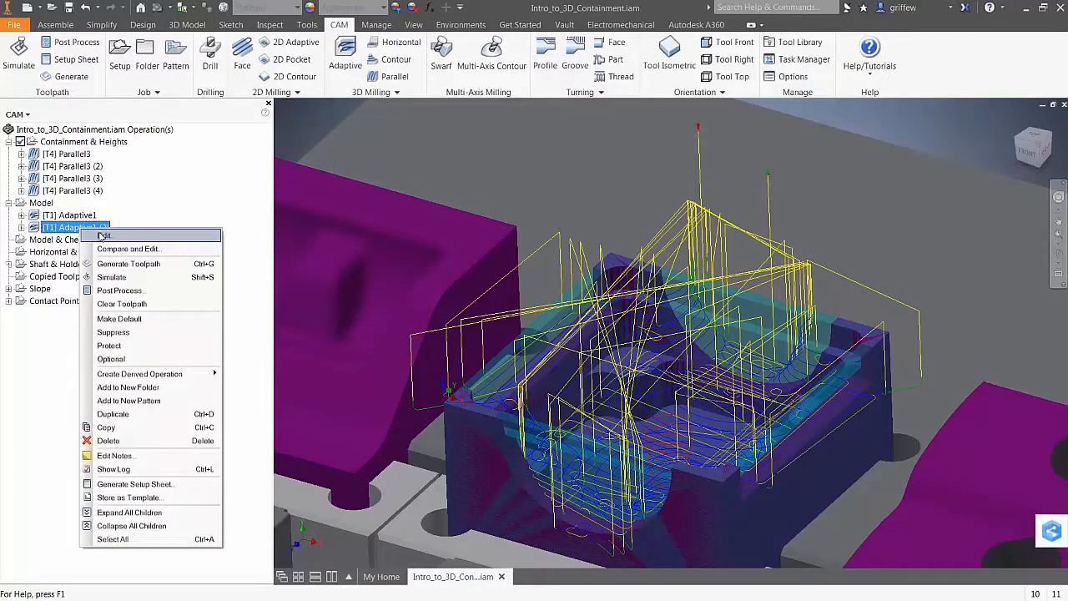
In Adaptive1 (2), select the box part as Model, uncheck Include setup model, and regenerate
left_click(106, 237)
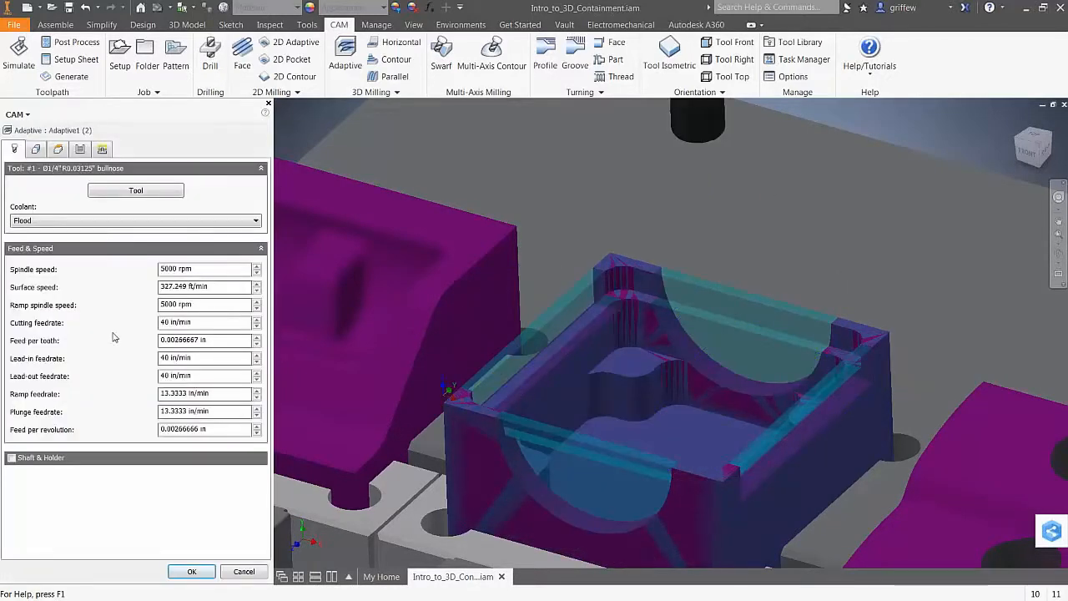
left_click(40, 152)
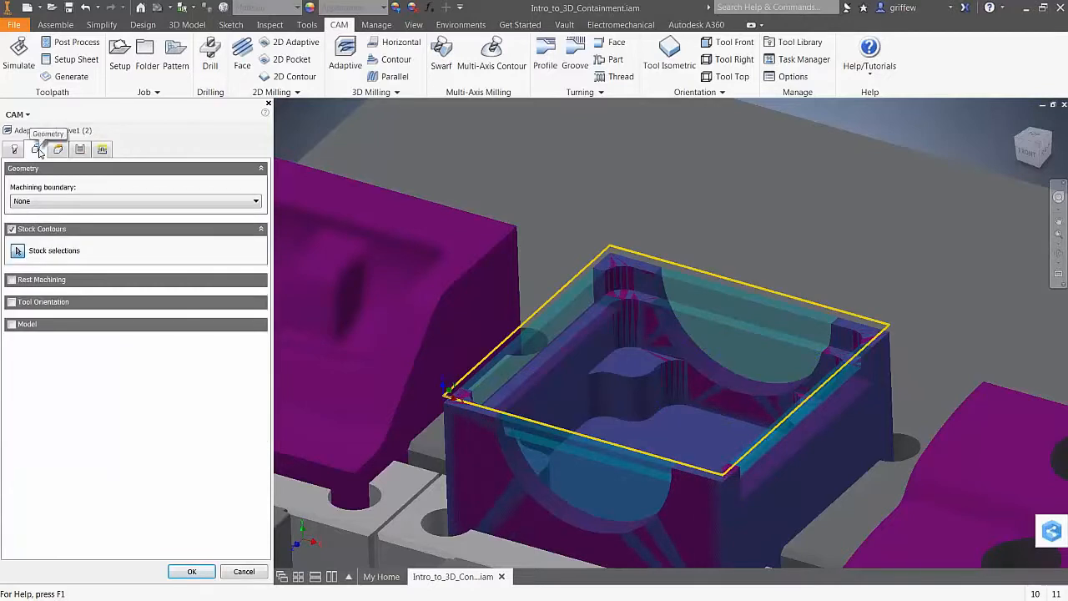
left_click(11, 325)
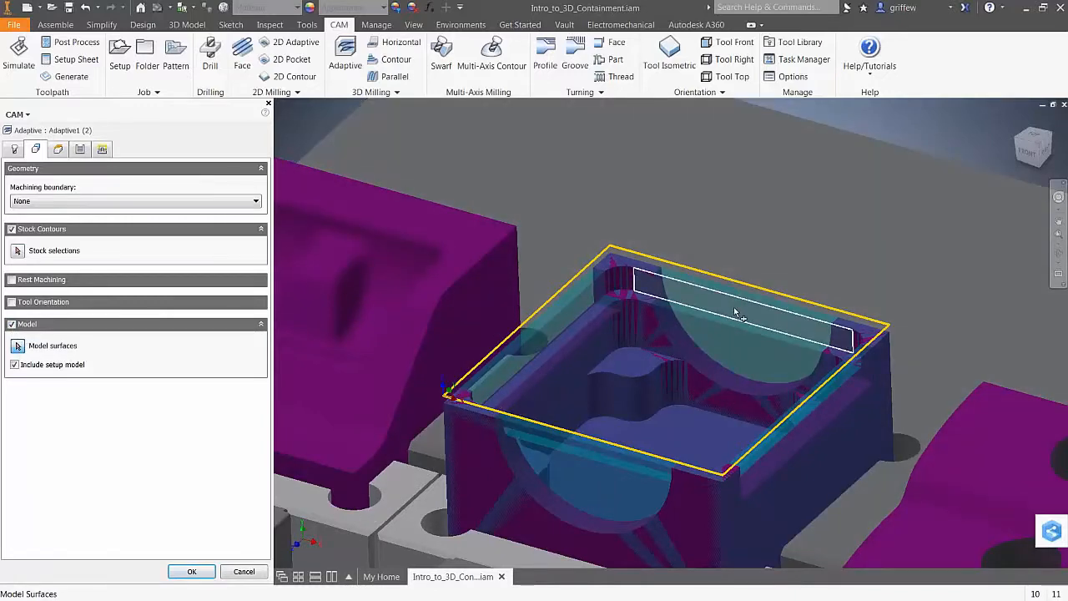
left_click(742, 311)
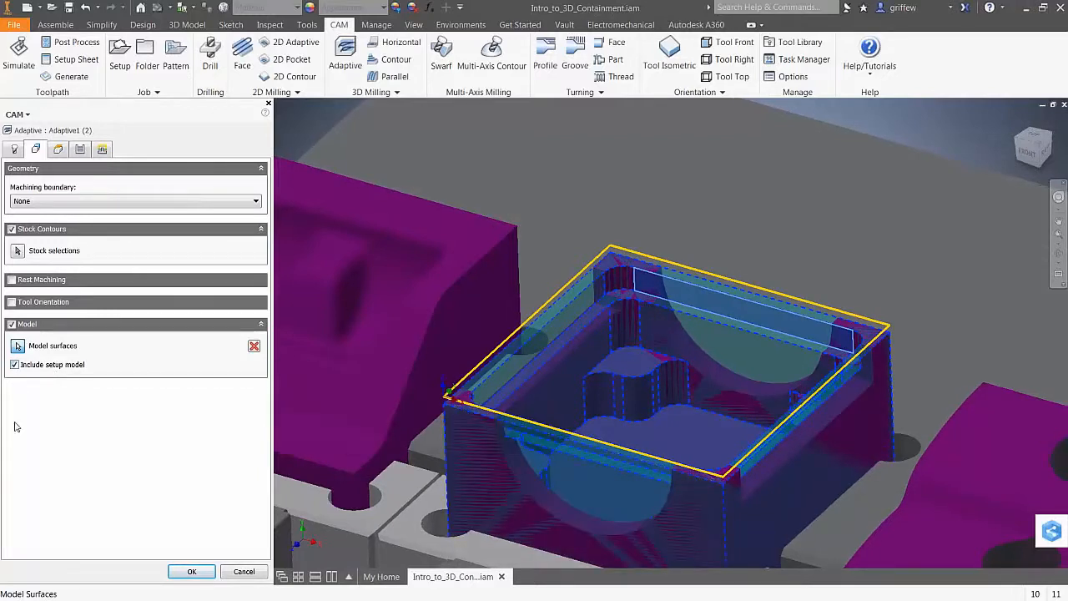
left_click(14, 367)
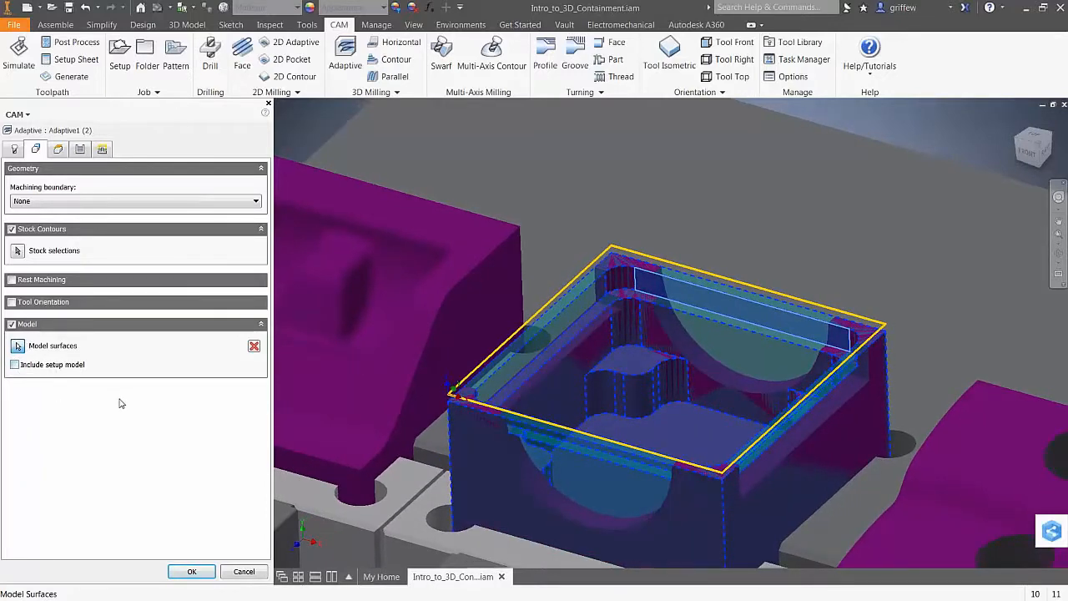
left_click(255, 346)
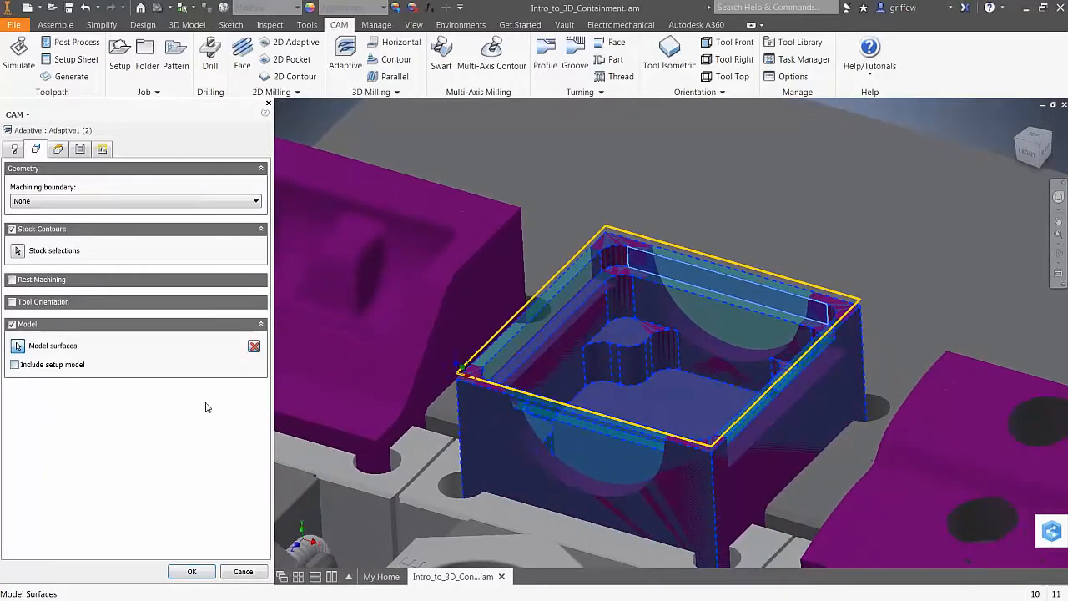
left_click(18, 345)
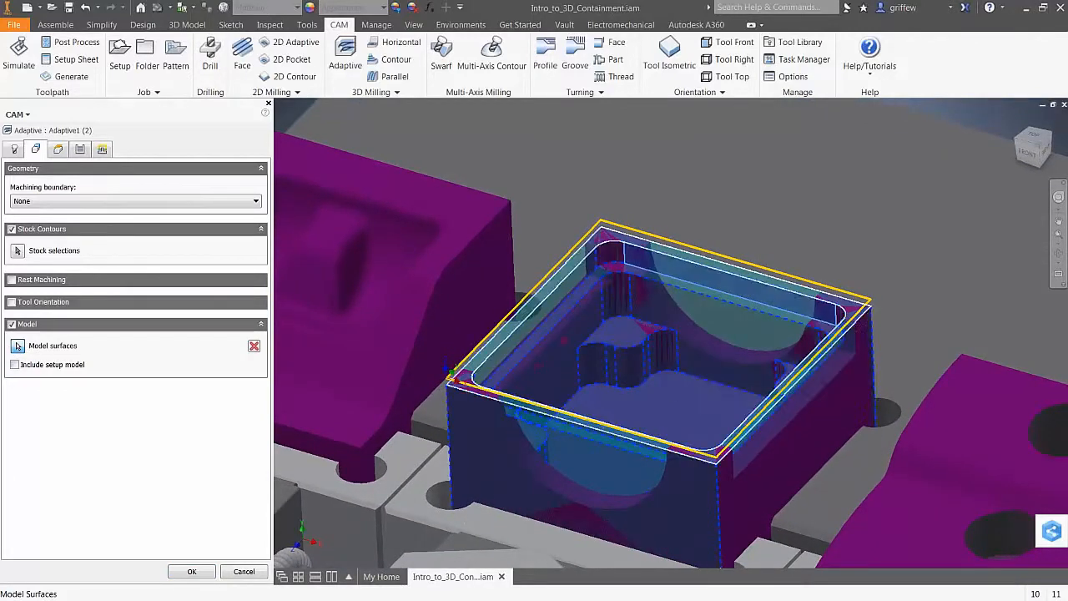
left_click(191, 571)
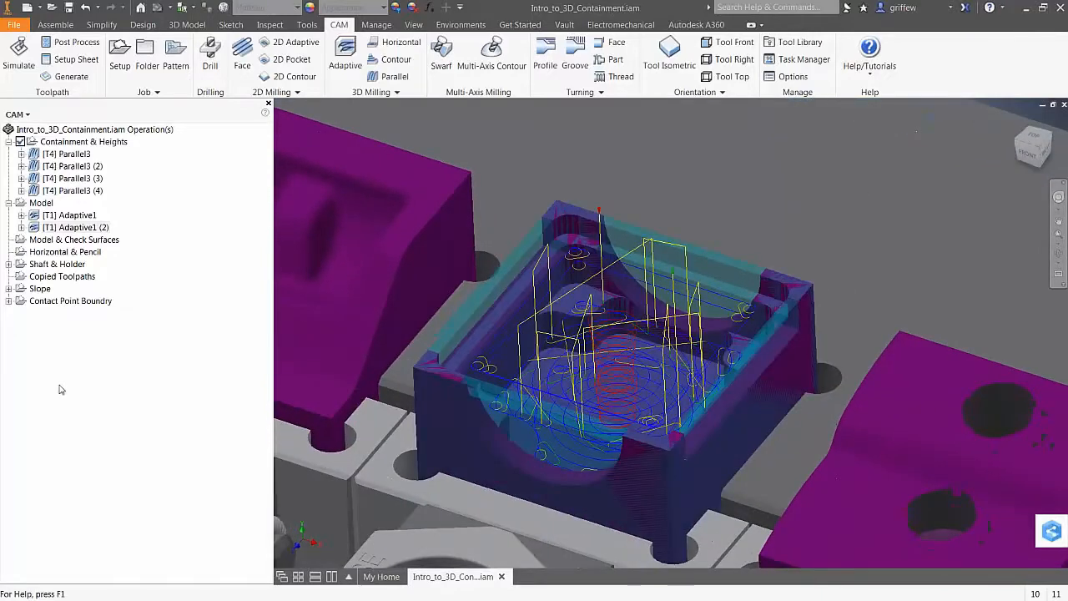
right_click(67, 227)
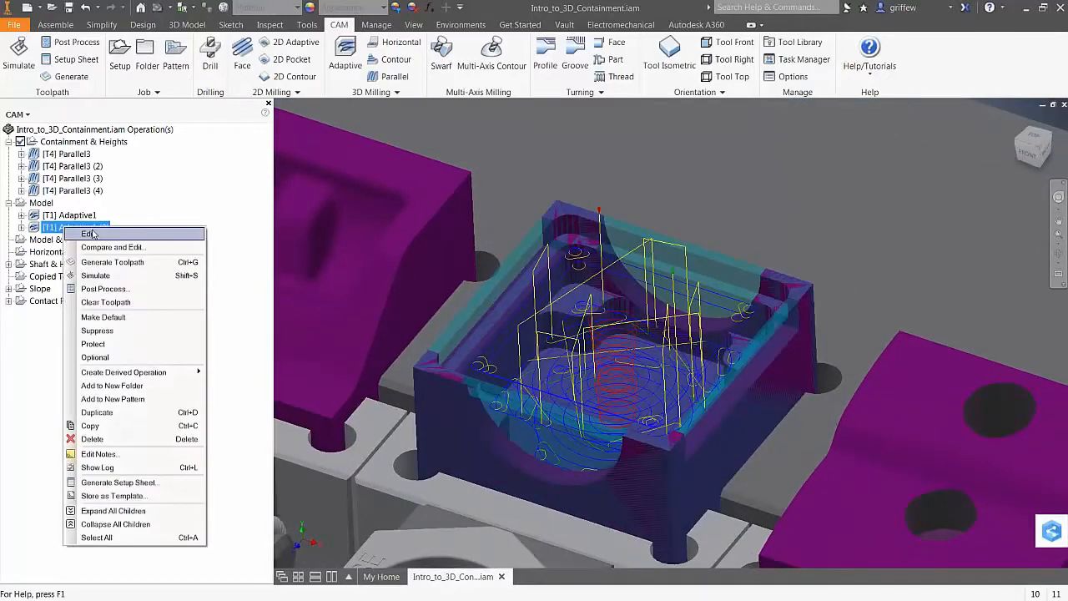
left_click(96, 276)
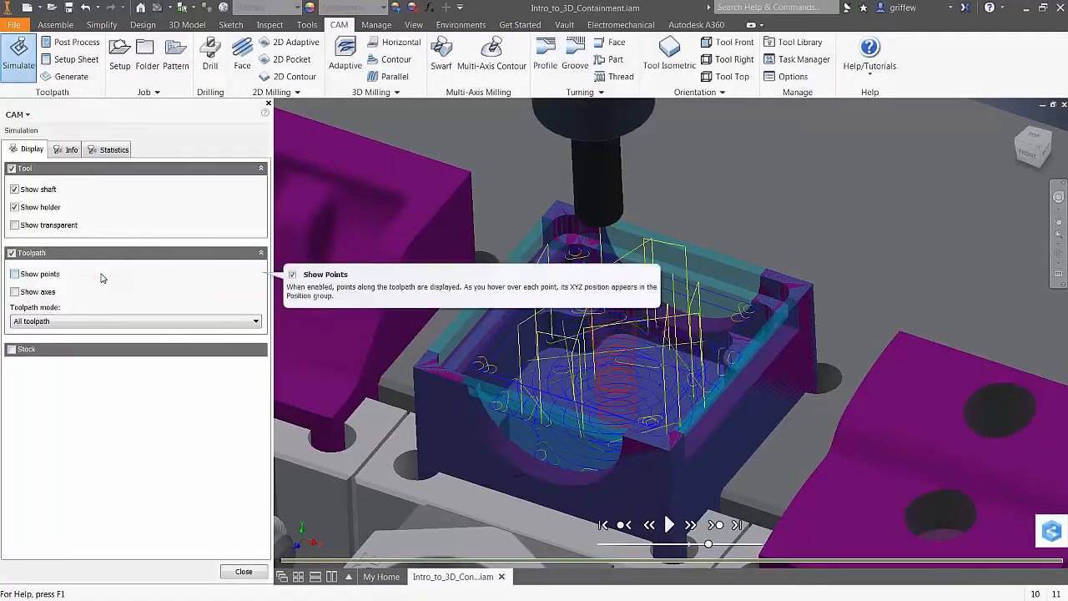
left_click(11, 350)
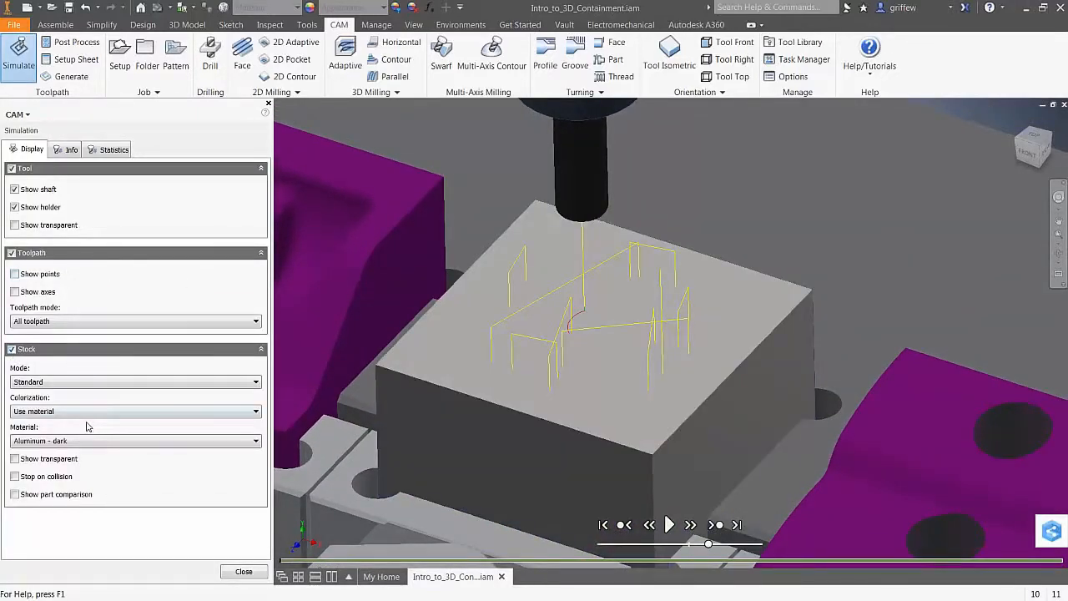
left_click(736, 524)
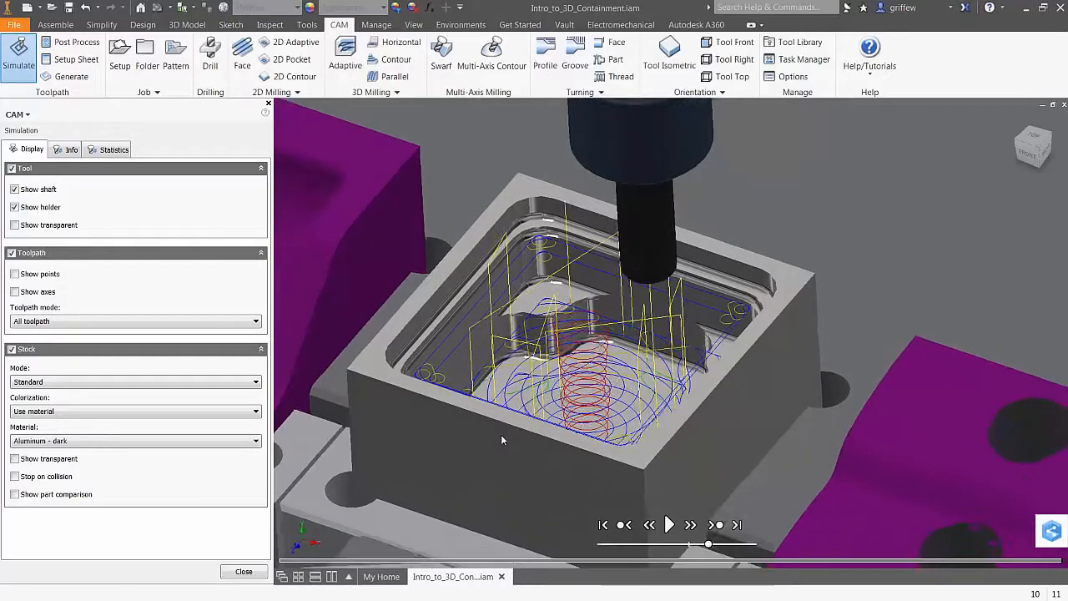
left_click(15, 493)
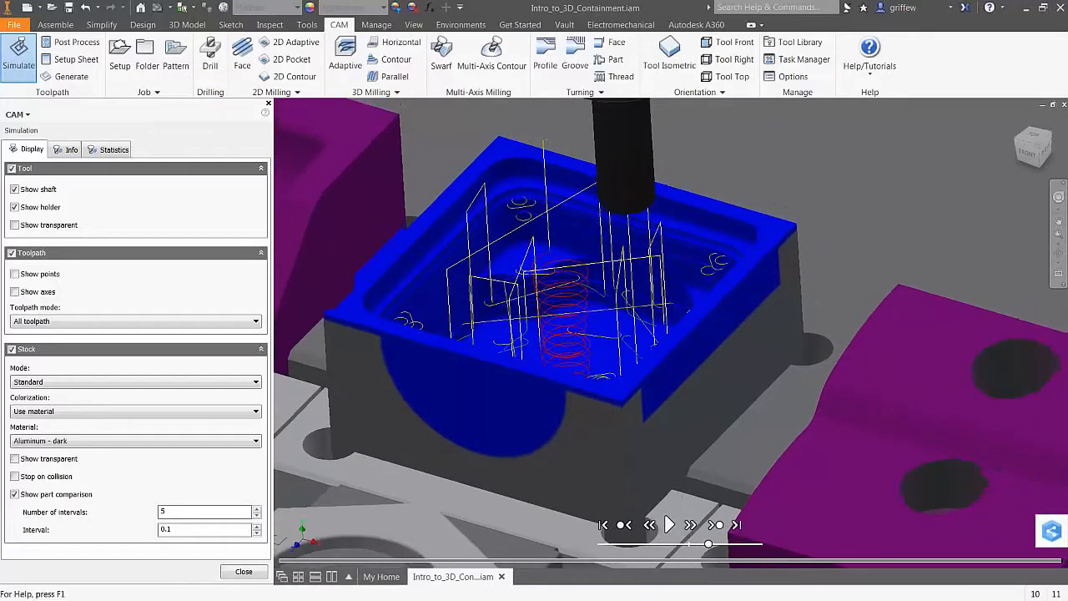
left_click(15, 494)
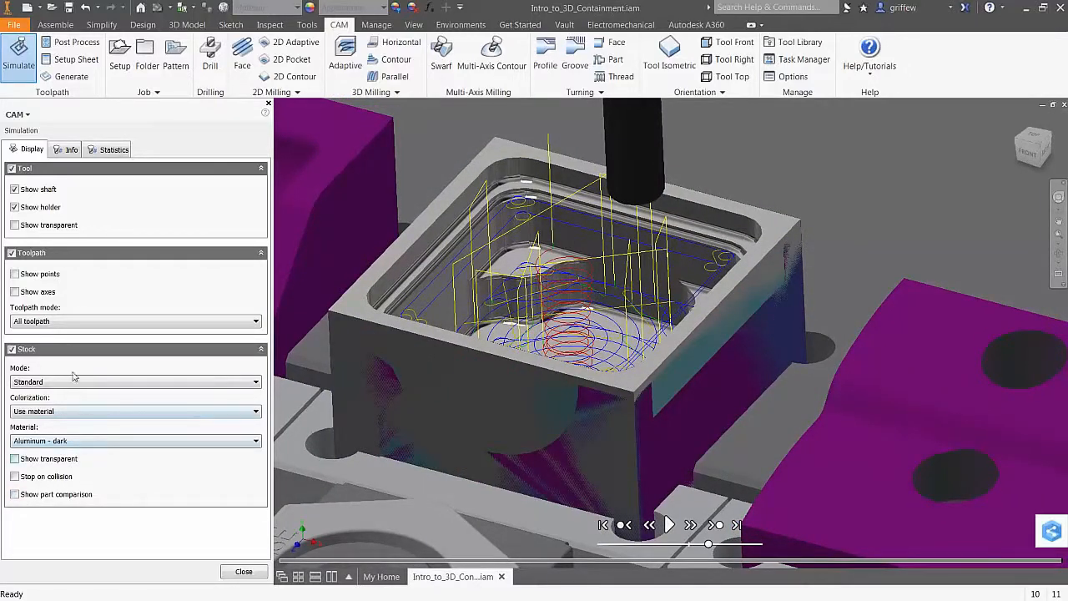
left_click(12, 349)
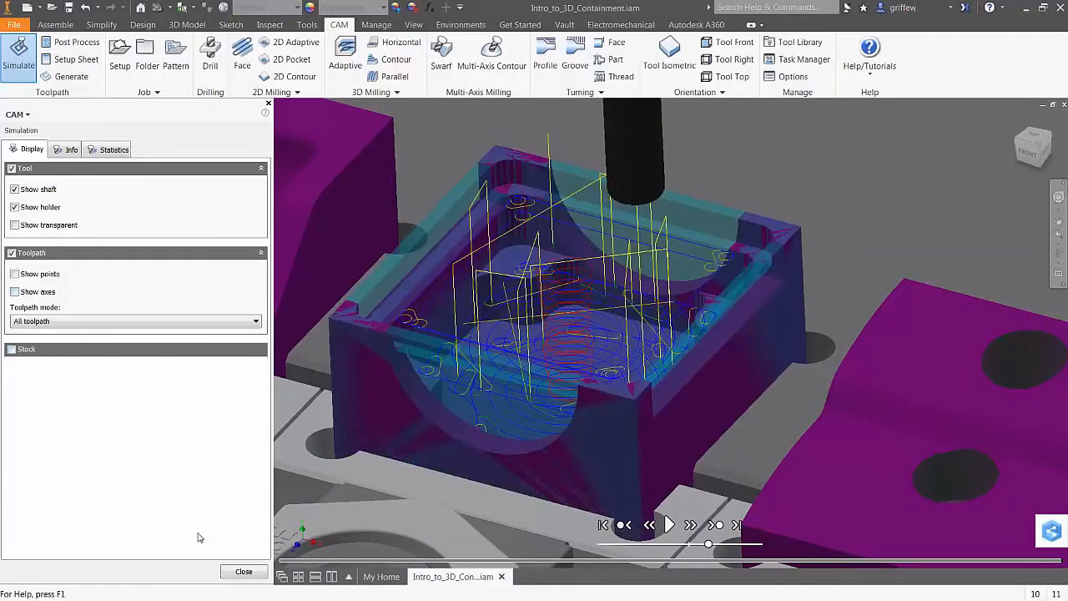
left_click(253, 574)
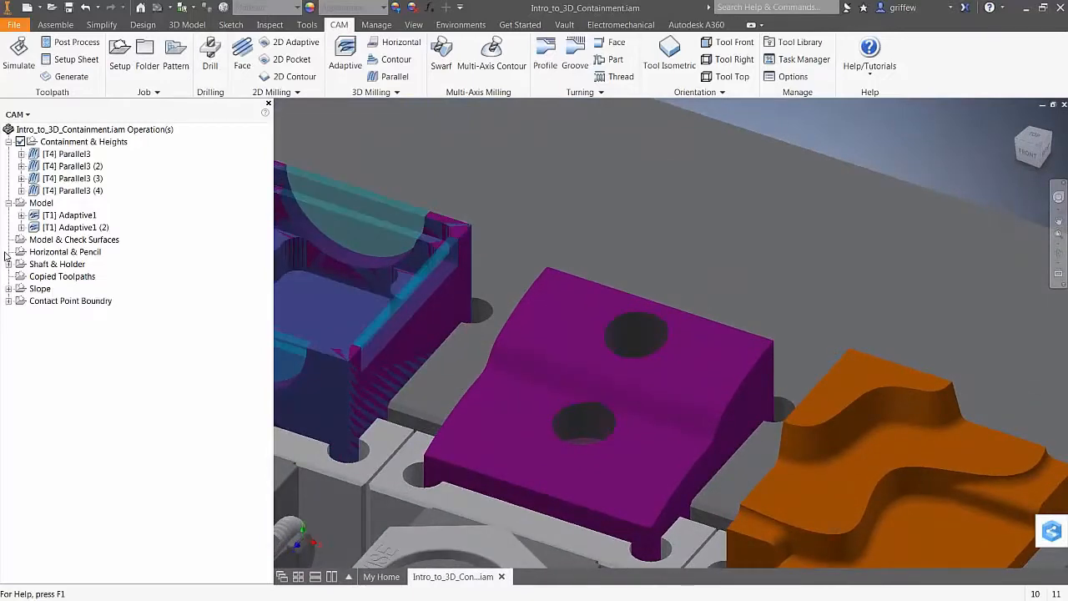
Make Model & Check Surfaces the active setup and start a new Parallel operation
left_click(31, 241)
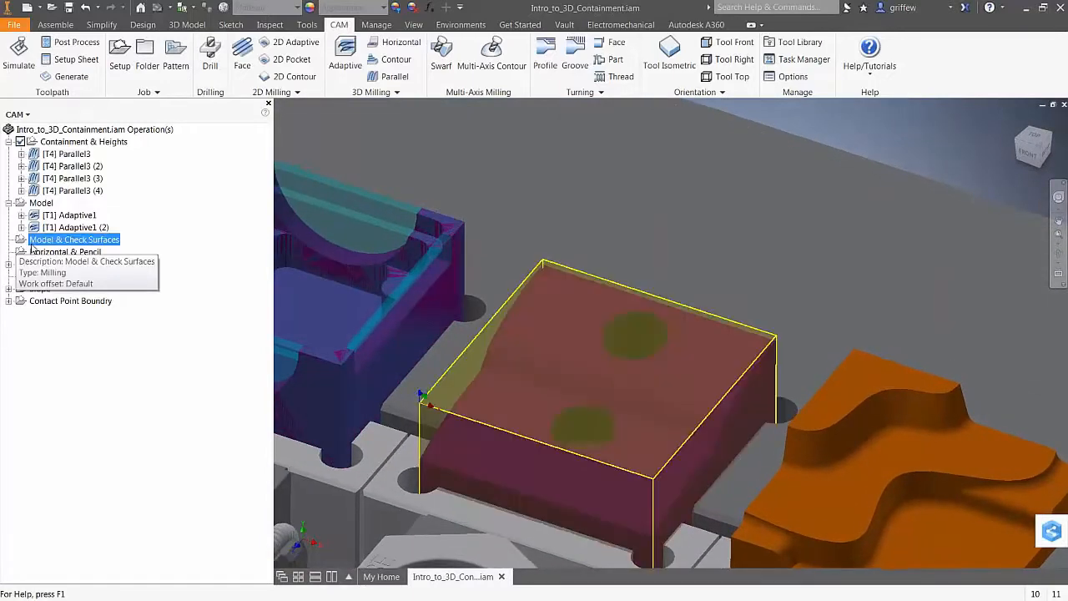
left_click(74, 330)
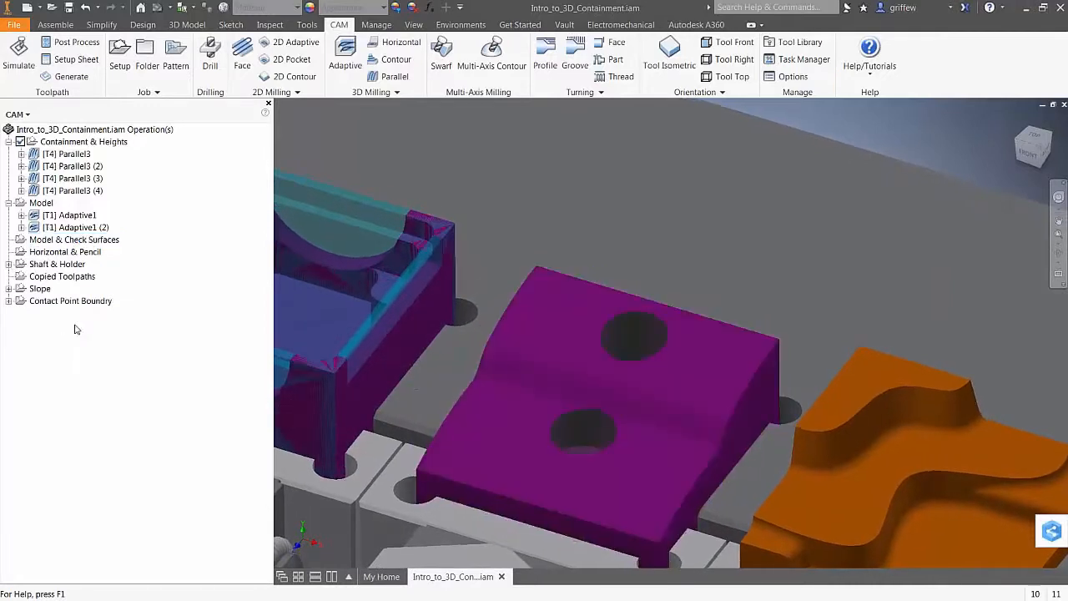
left_click(48, 242)
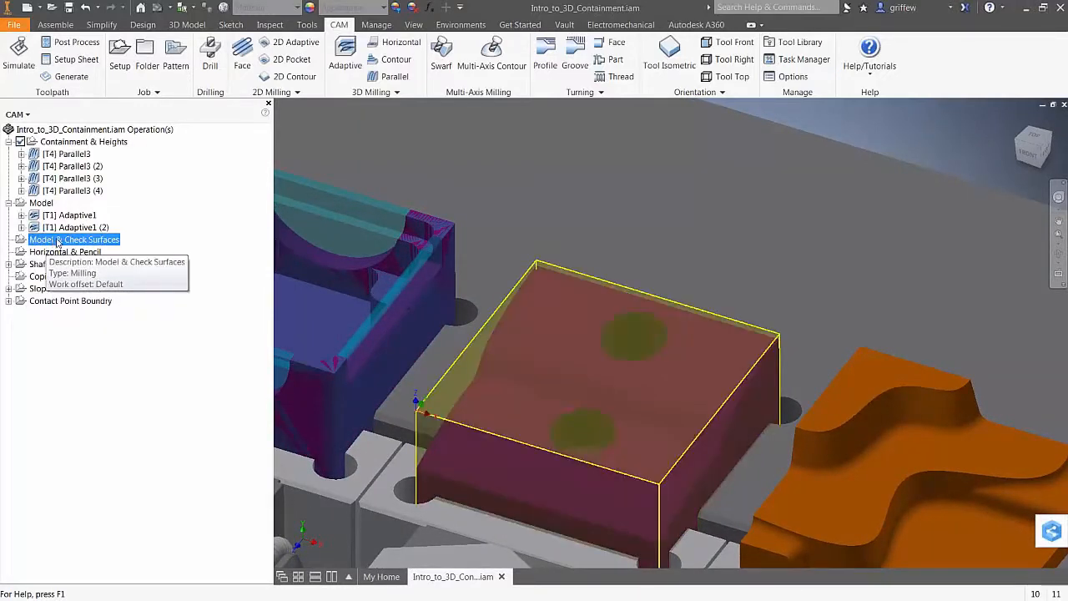
left_click(56, 242)
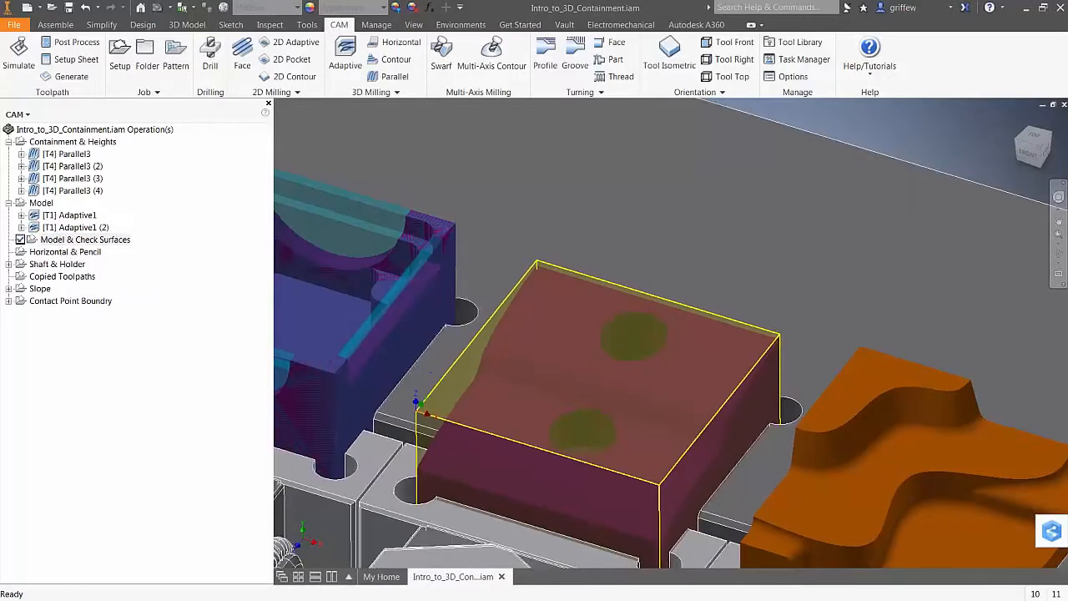
left_click(159, 415)
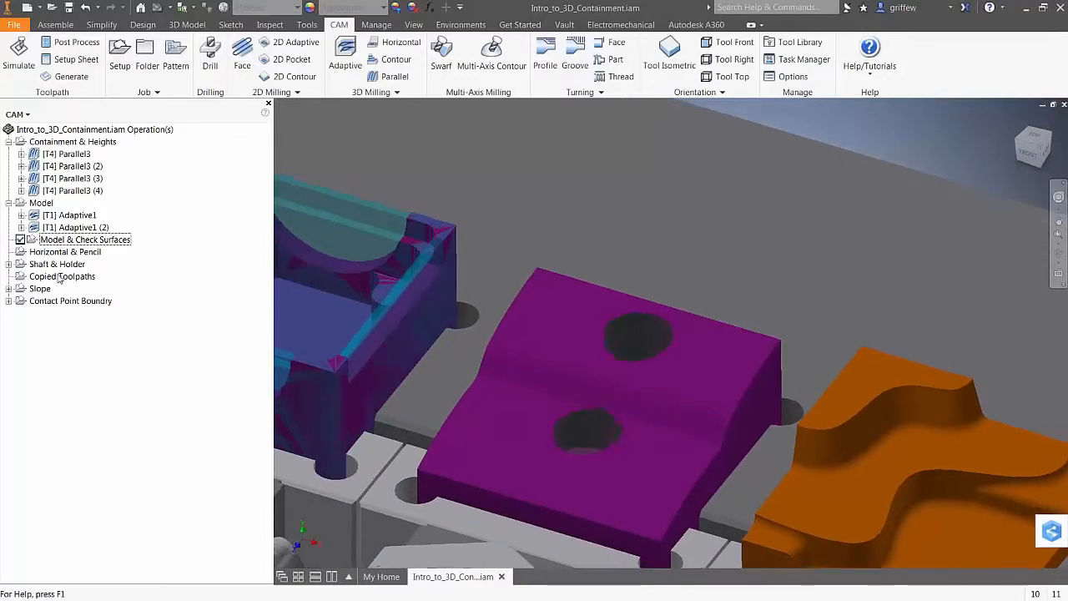
left_click(394, 76)
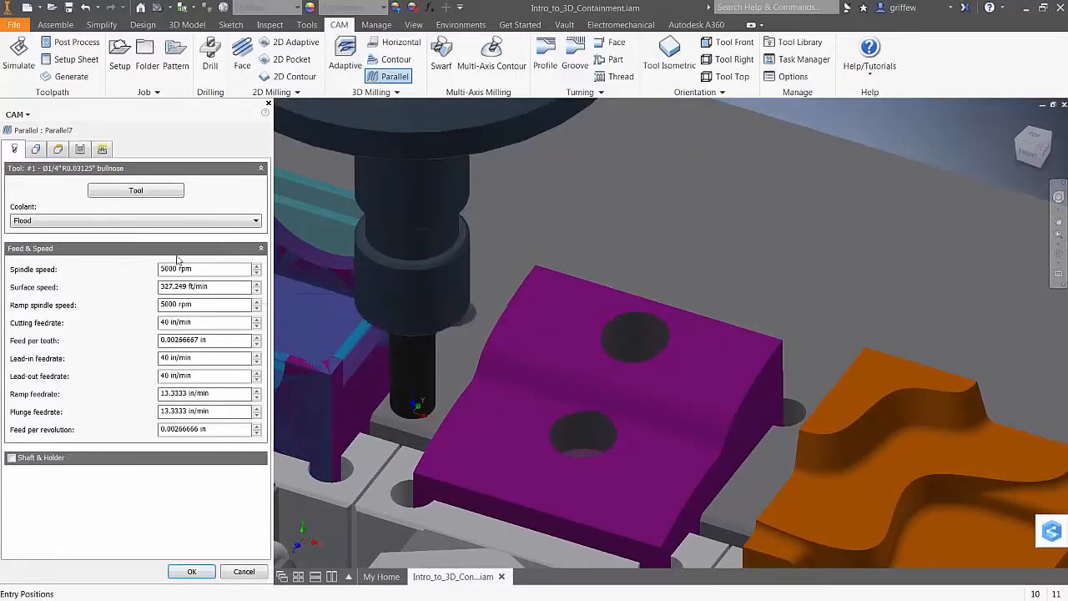
Assign the #4 Ø1/8" ball tool to Parallel7 and generate its toolpath
left_click(136, 191)
left_click(418, 237)
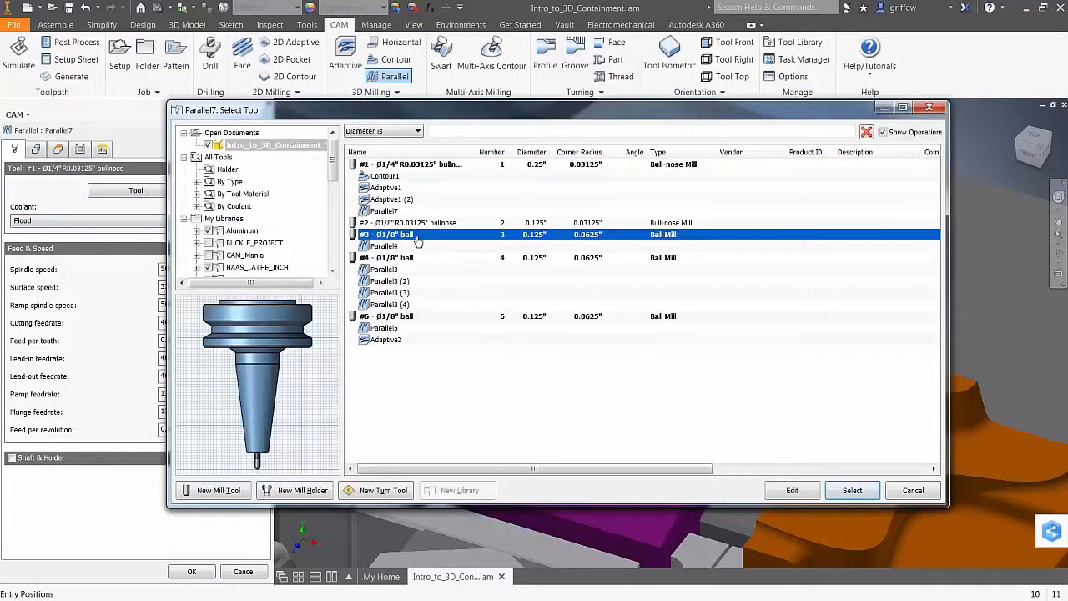
left_click(402, 259)
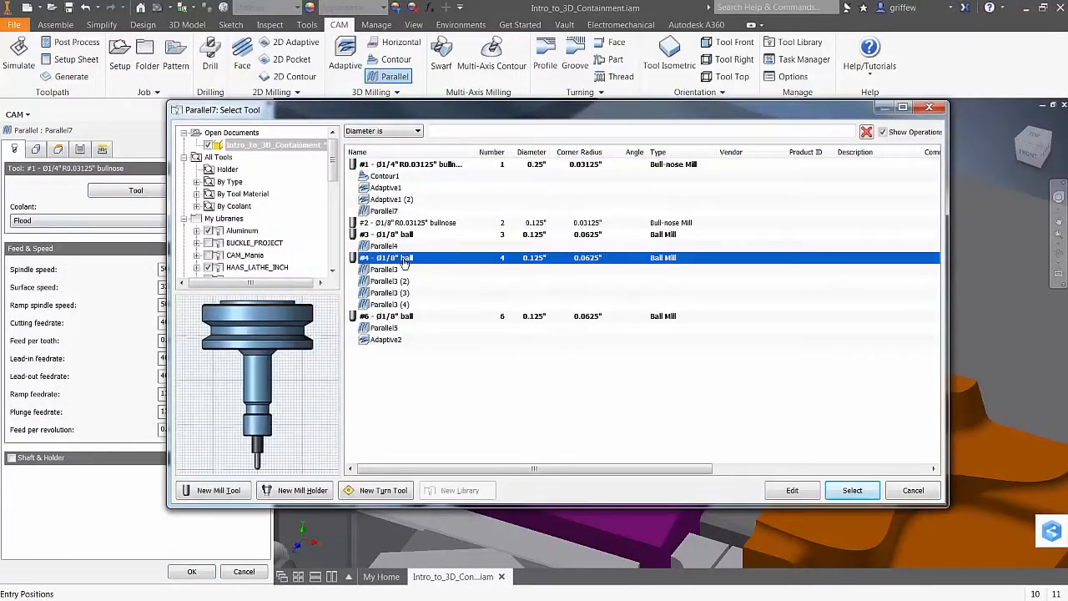
left_click(852, 490)
left_click(191, 572)
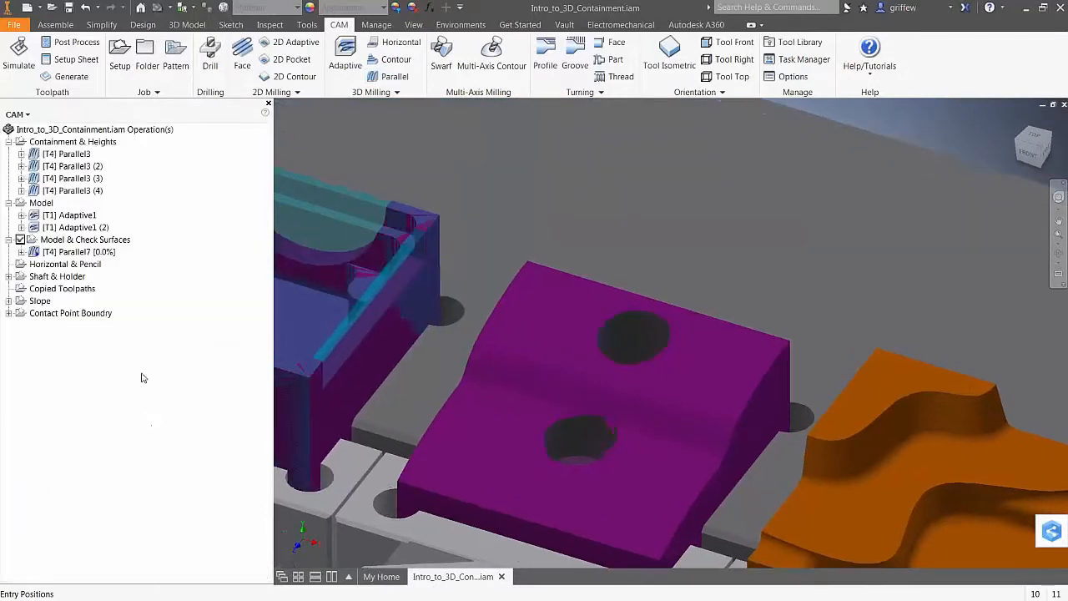
Duplicate Parallel7 to create Parallel7 (2)
left_click(79, 252)
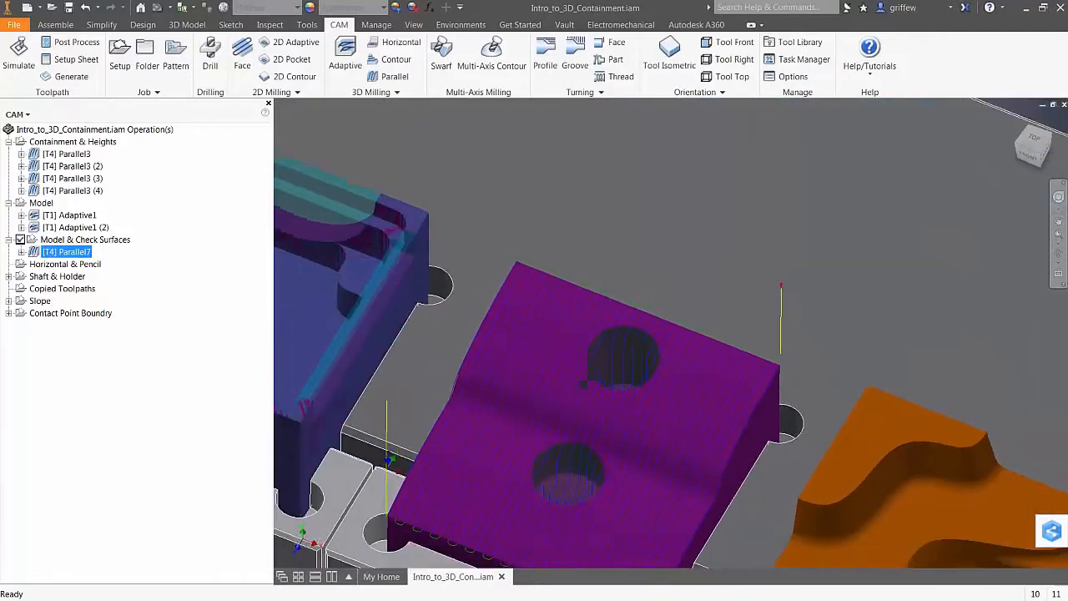
left_click(804, 151)
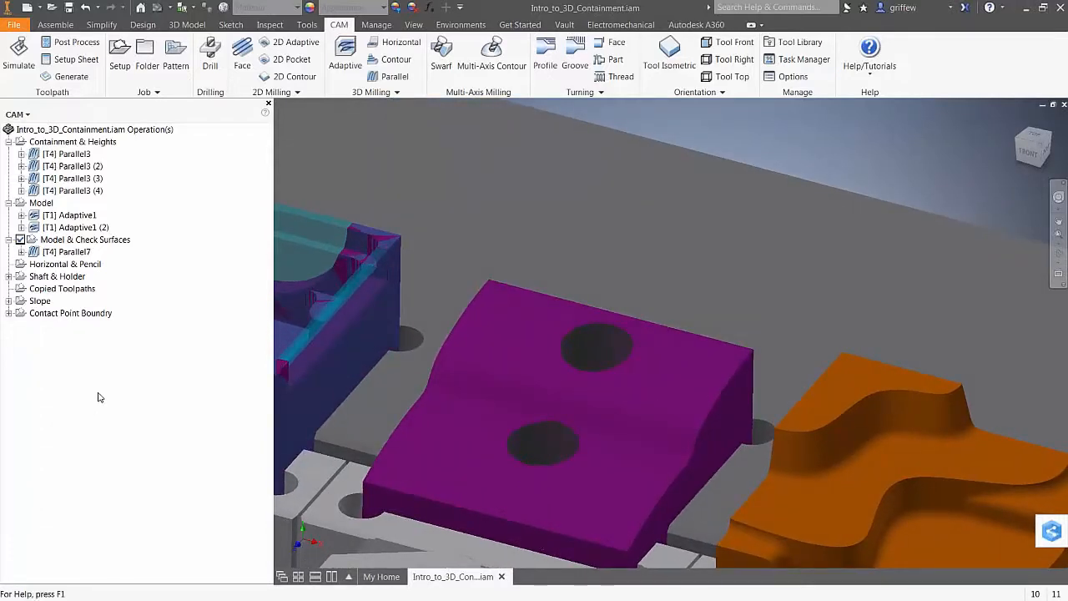
left_click(68, 252)
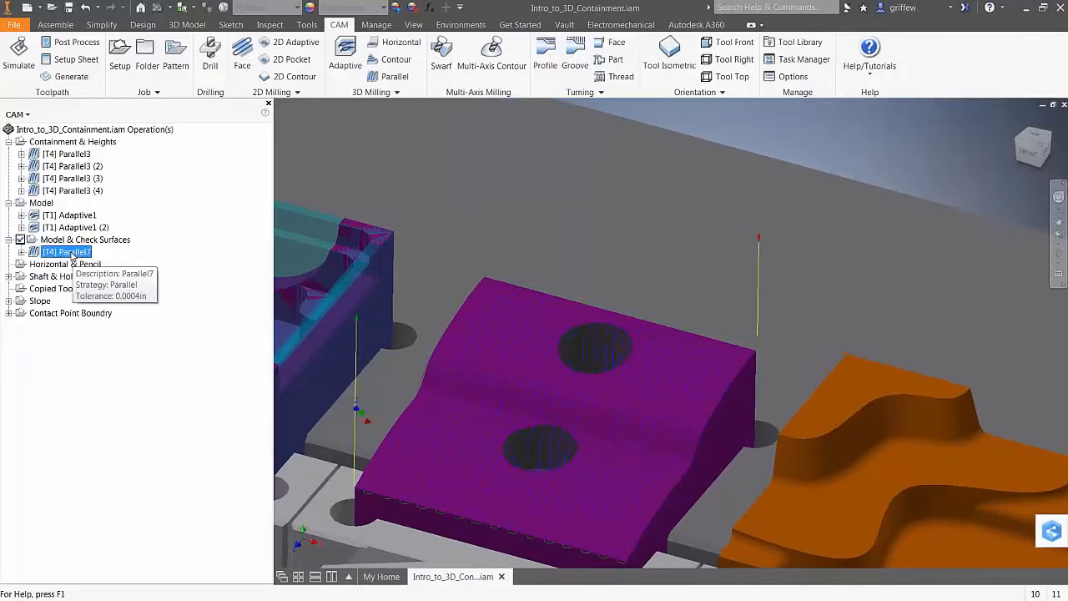
key("ctrl+d")
Restrict Parallel7 (2) to the upper and lower hole faces as Model surfaces and regenerate it
left_click(71, 264)
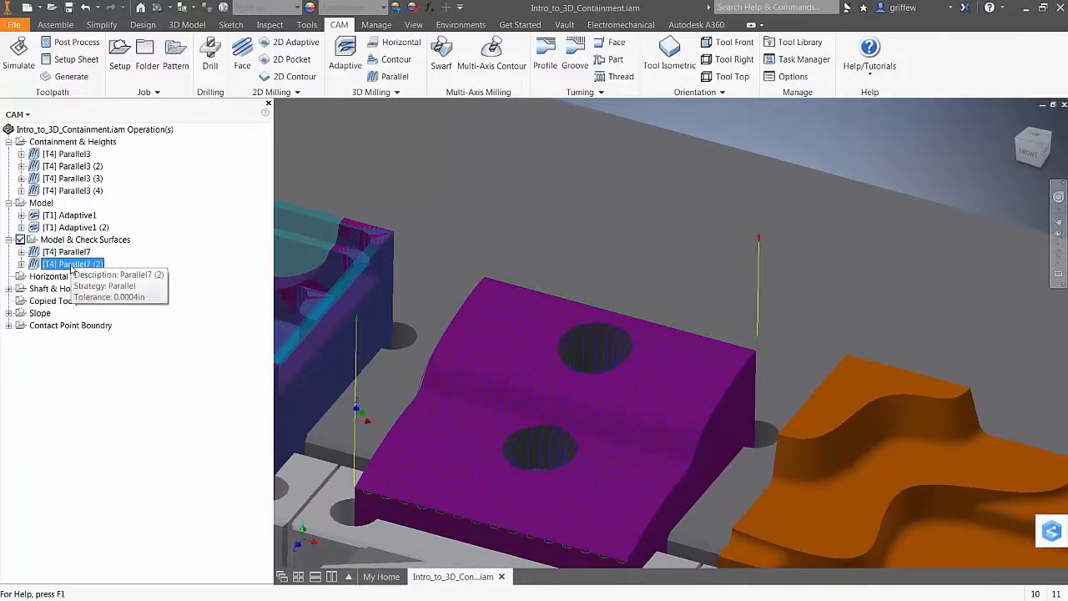
right_click(72, 266)
left_click(96, 273)
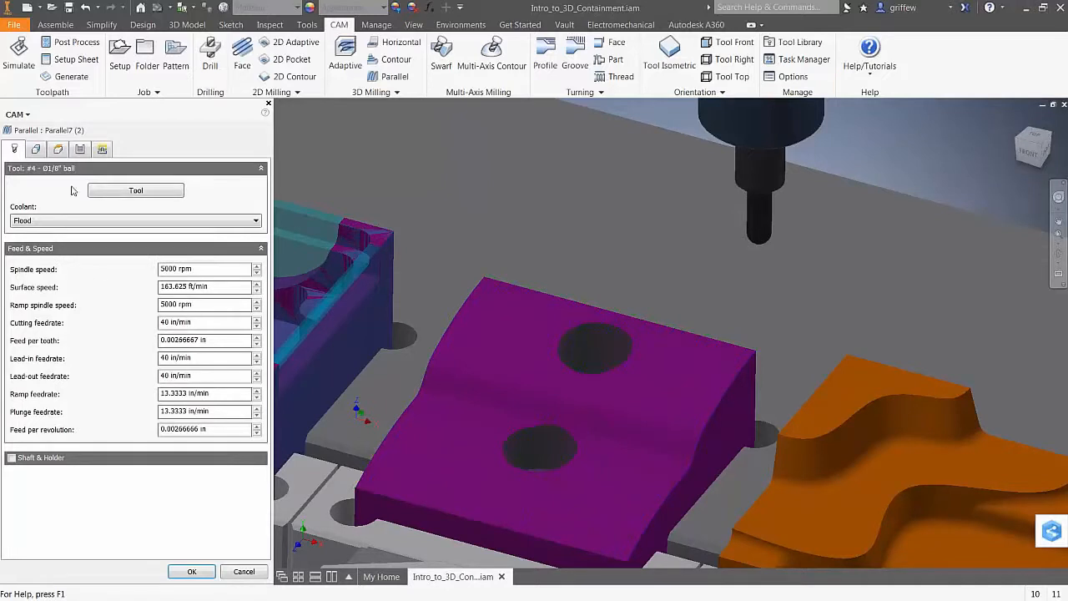
left_click(36, 150)
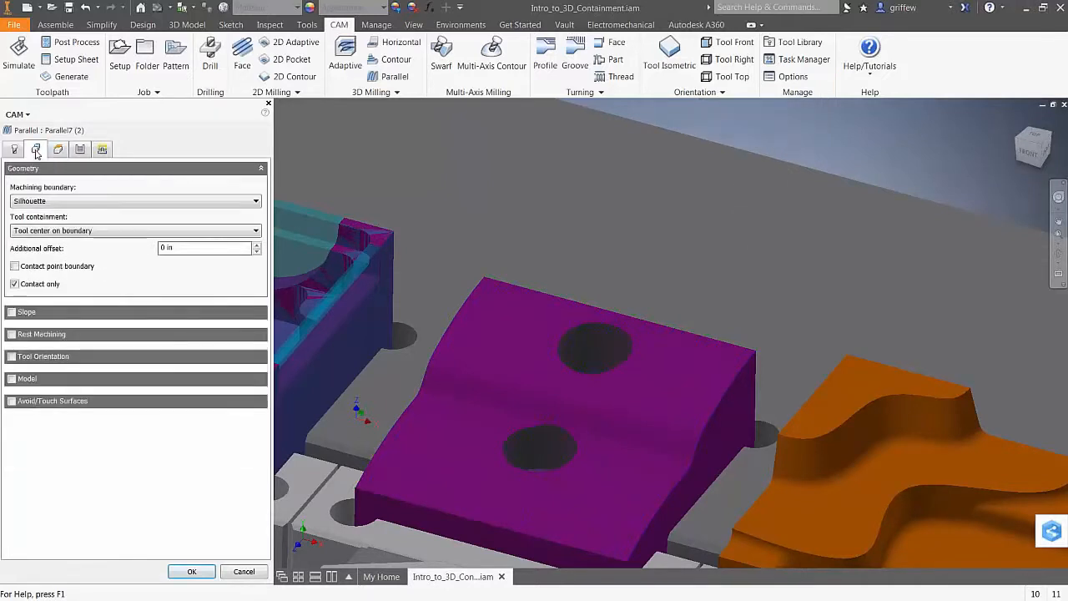
left_click(12, 379)
left_click(19, 400)
left_click(593, 346)
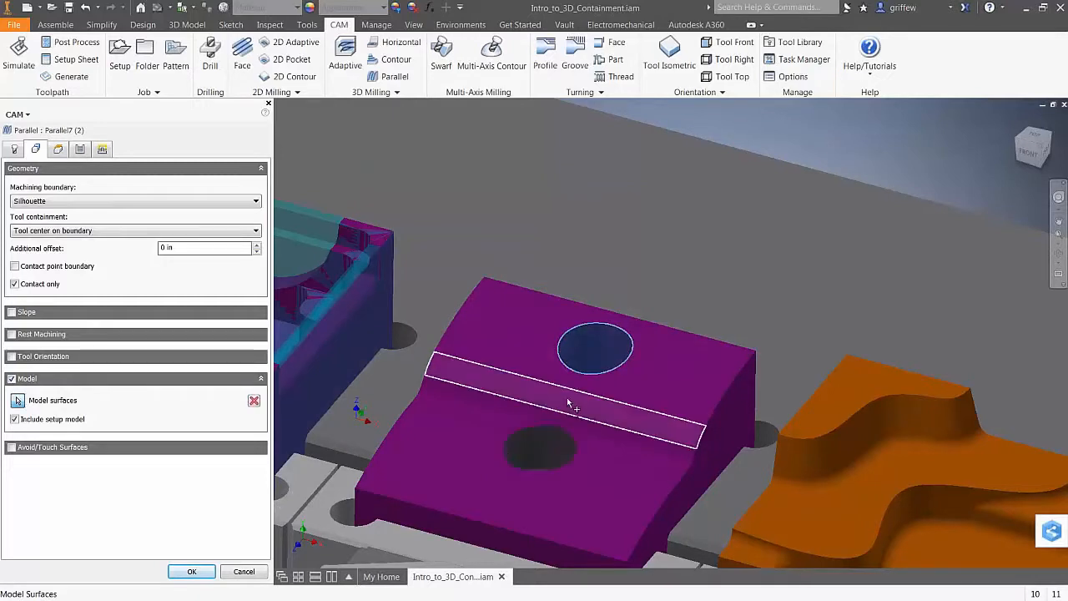
left_click(535, 451)
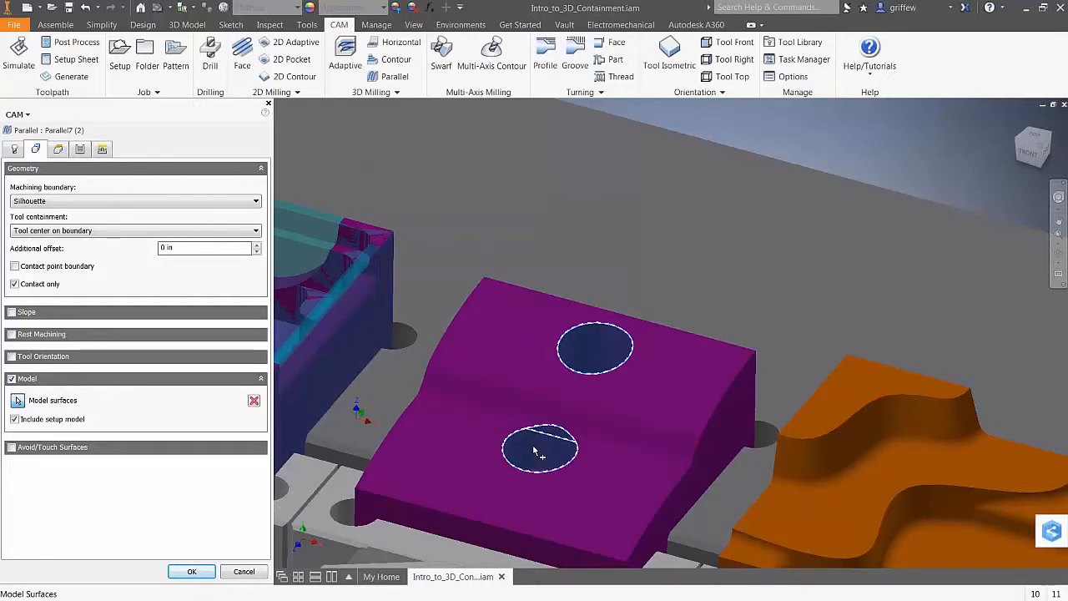
middle_click_drag(532, 444, 514, 459, "shift")
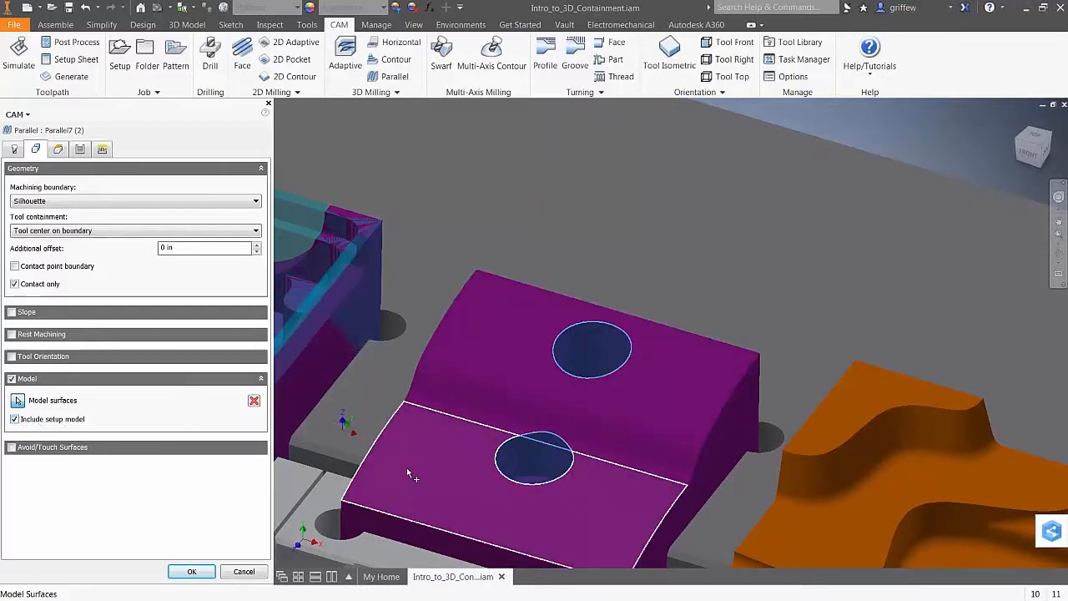
left_click(191, 570)
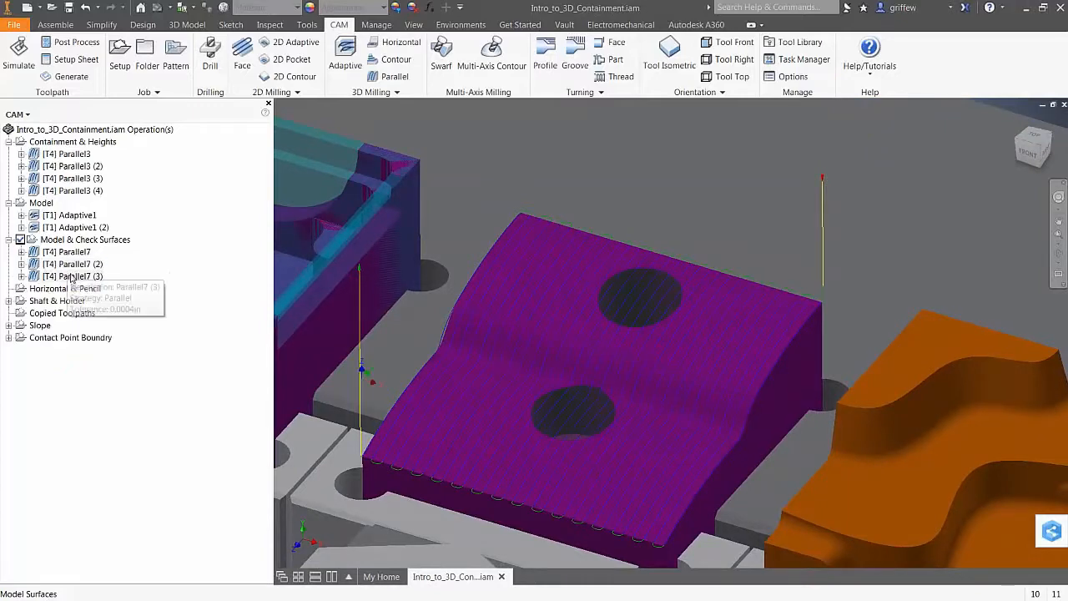
Switch Parallel7 (3) from Model surfaces to avoiding both hole faces, regenerate, then duplicate it
right_click(89, 277)
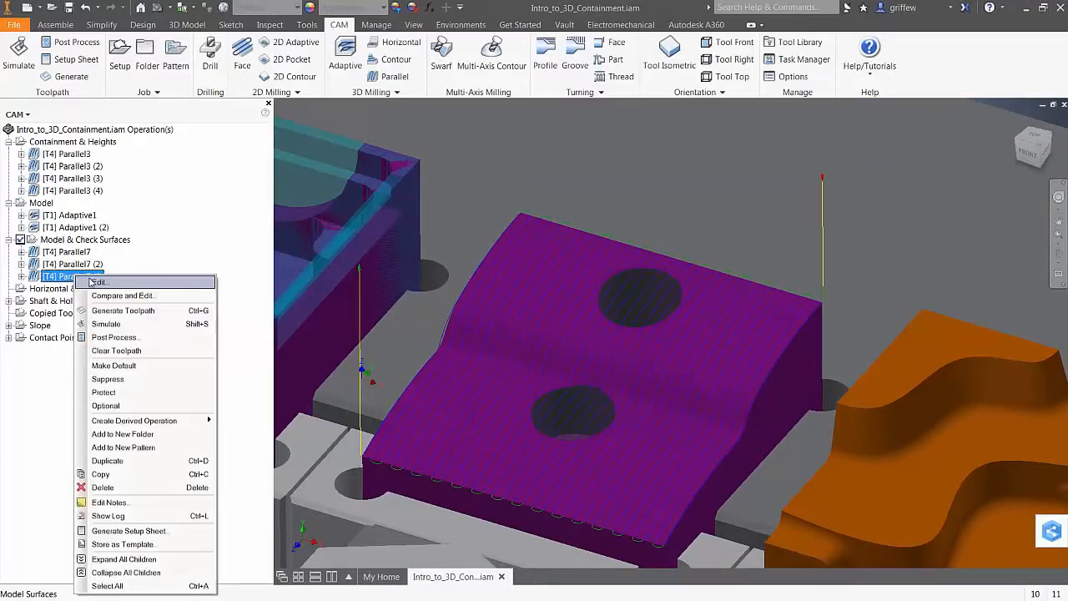
left_click(94, 282)
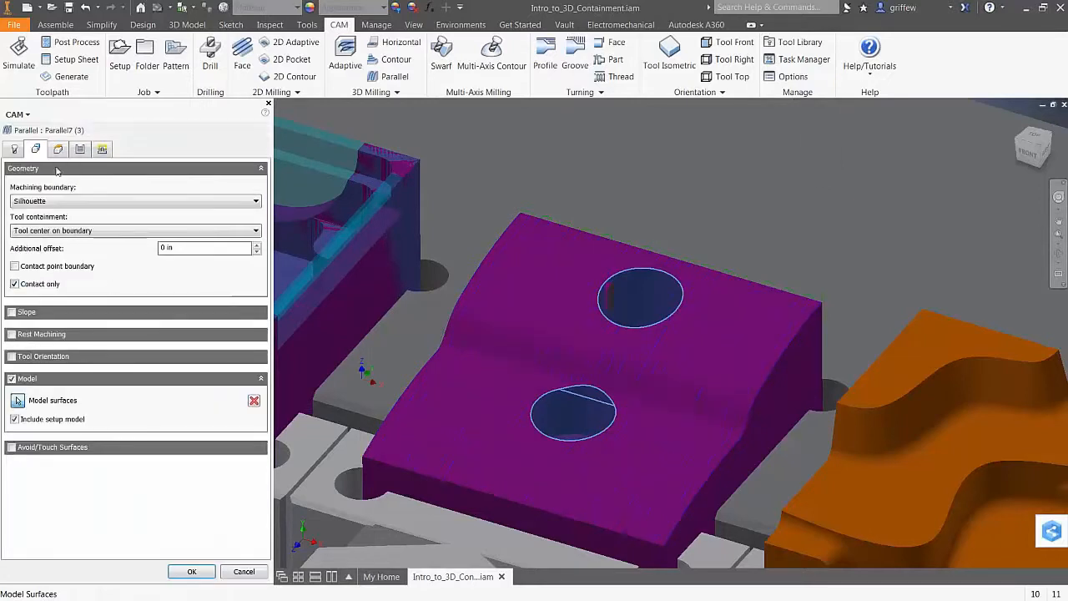
left_click(12, 379)
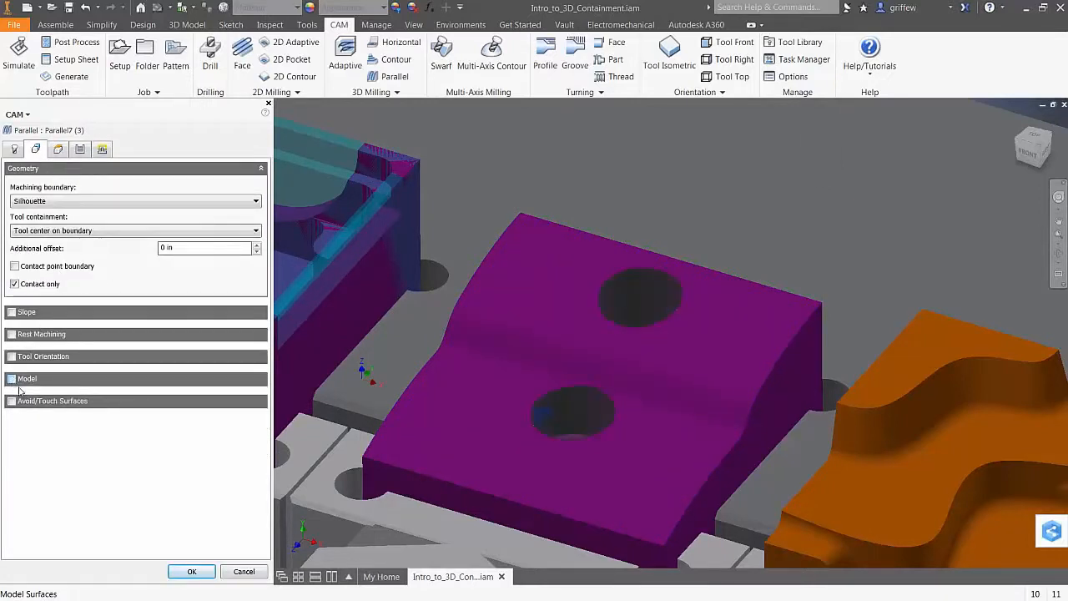
left_click(10, 401)
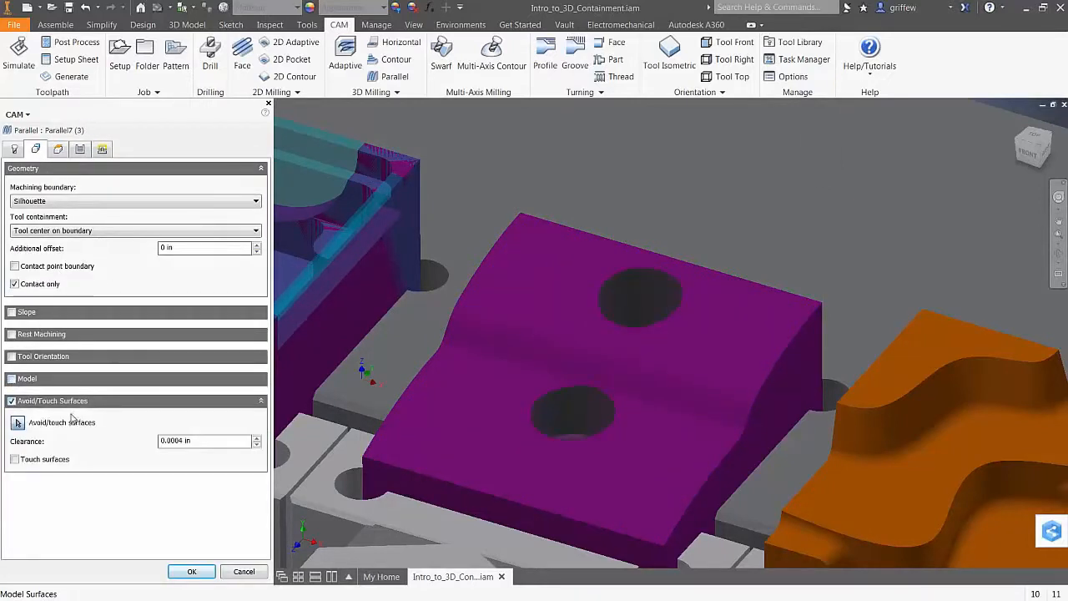
left_click(631, 296)
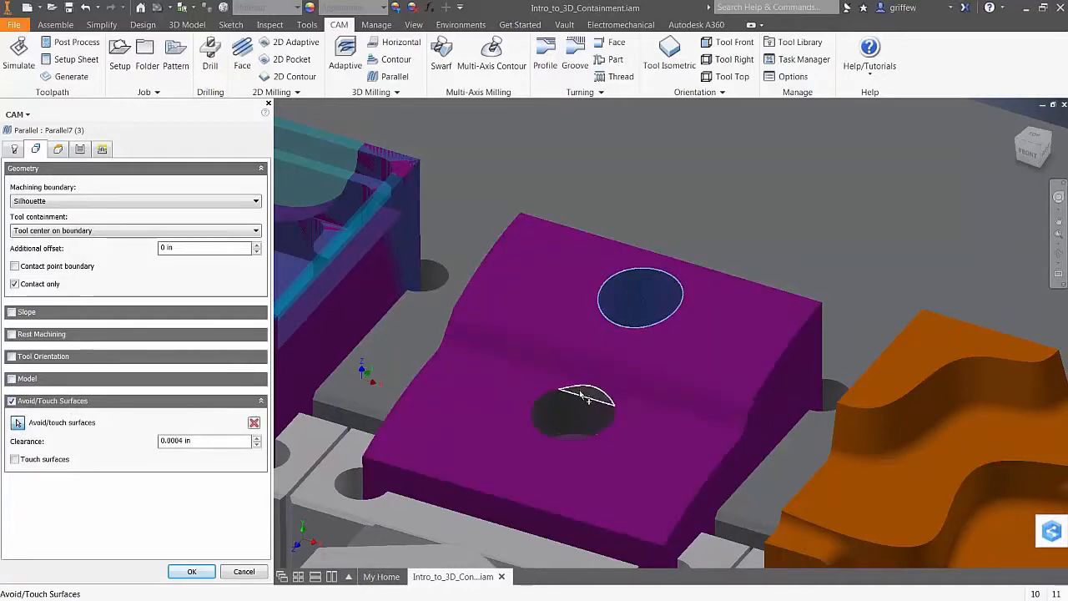
left_click(584, 395)
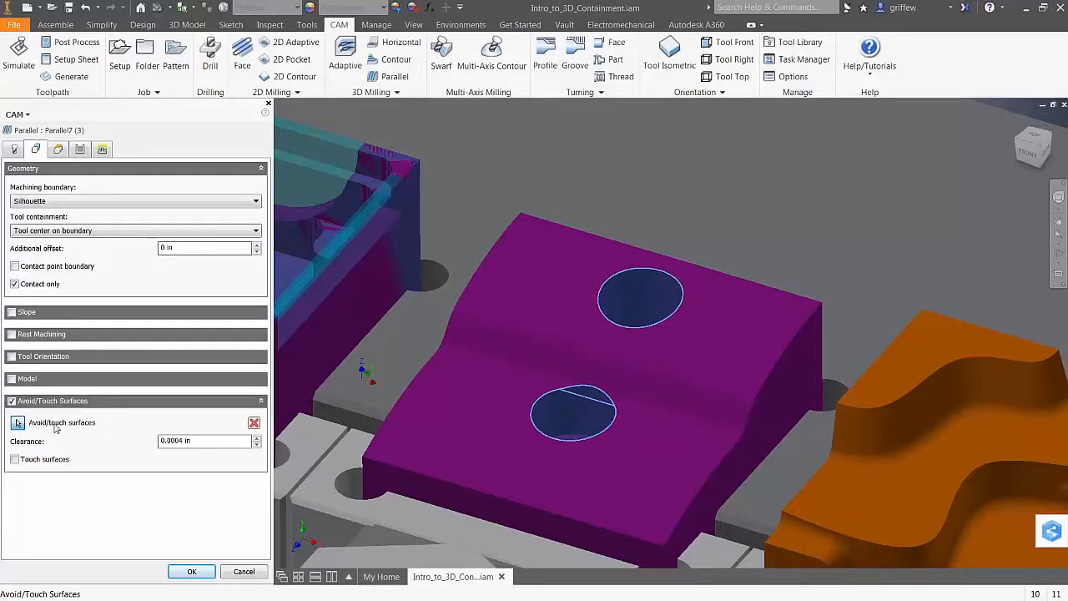
left_click(187, 571)
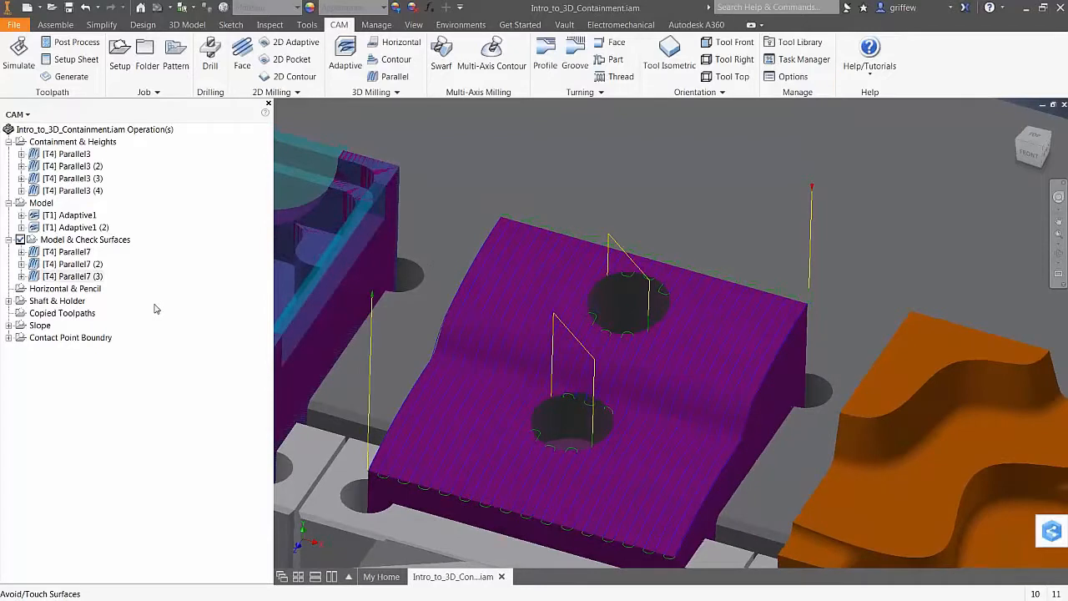
left_click(77, 276)
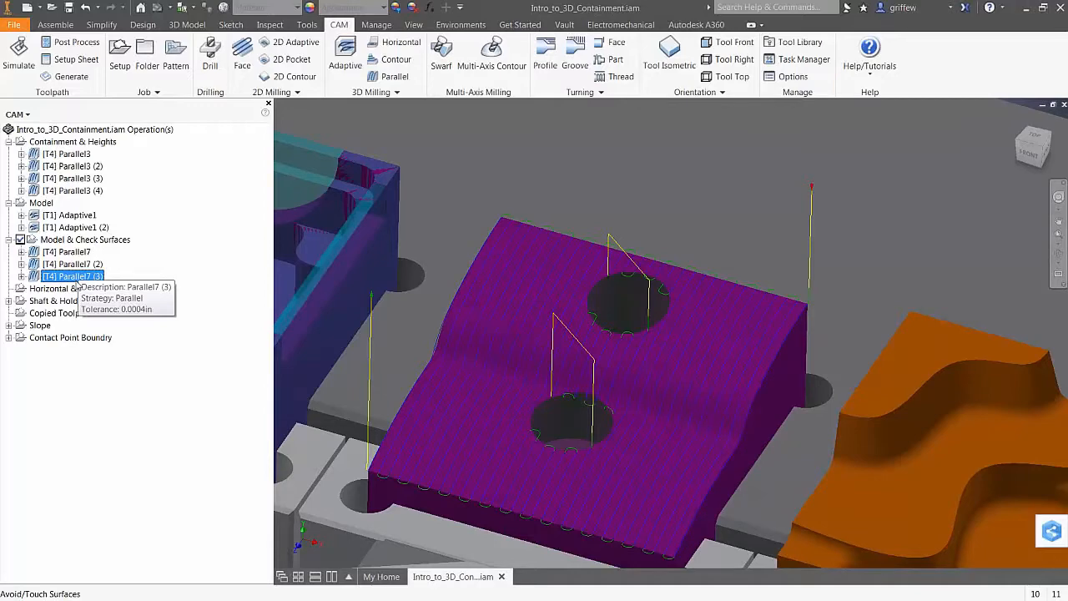
key("ctrl+d")
Set the Parallel7 (4) copy to touch the two hole surfaces instead of avoiding them, and regenerate
right_click(75, 284)
left_click(95, 291)
left_click(36, 151)
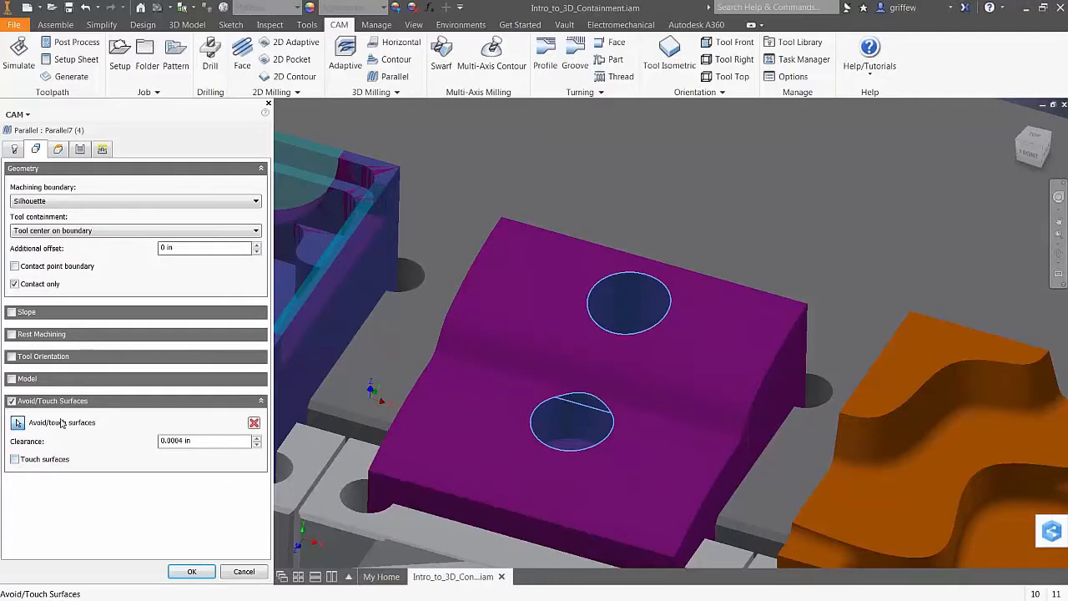
left_click(14, 459)
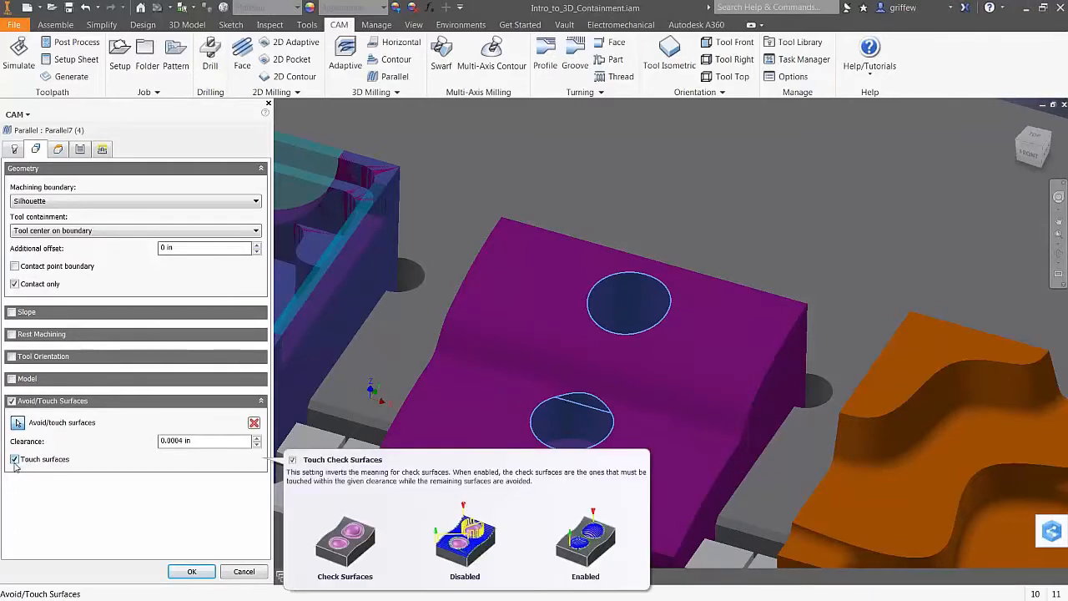
left_click(191, 571)
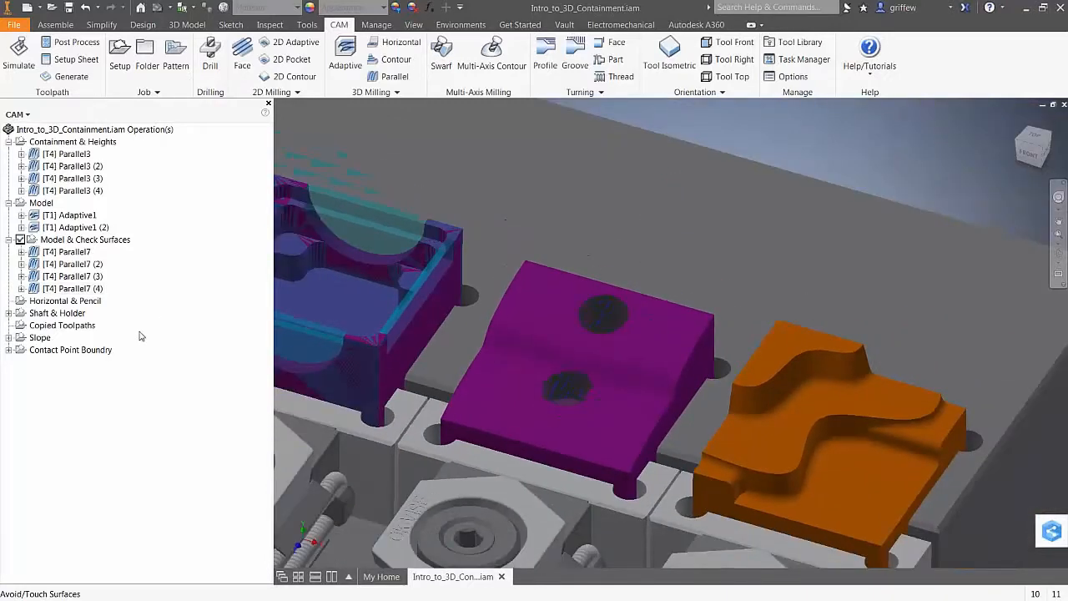
Compare the Parallel7 (4) and Parallel7 (3) toolpaths, then zoom out and show Parallel3 (2)
left_click(87, 288)
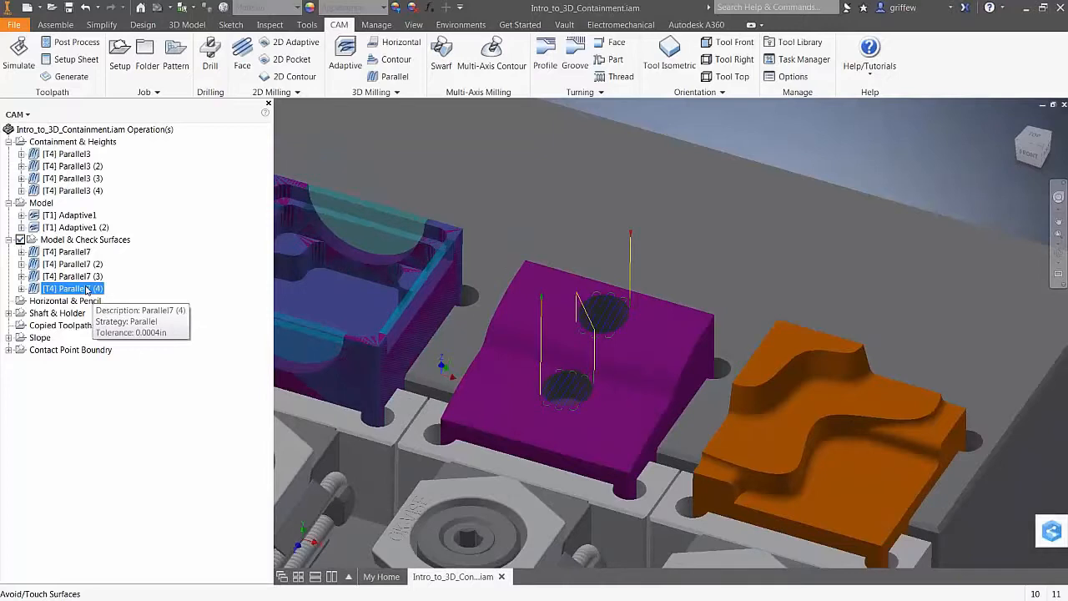
left_click(82, 276)
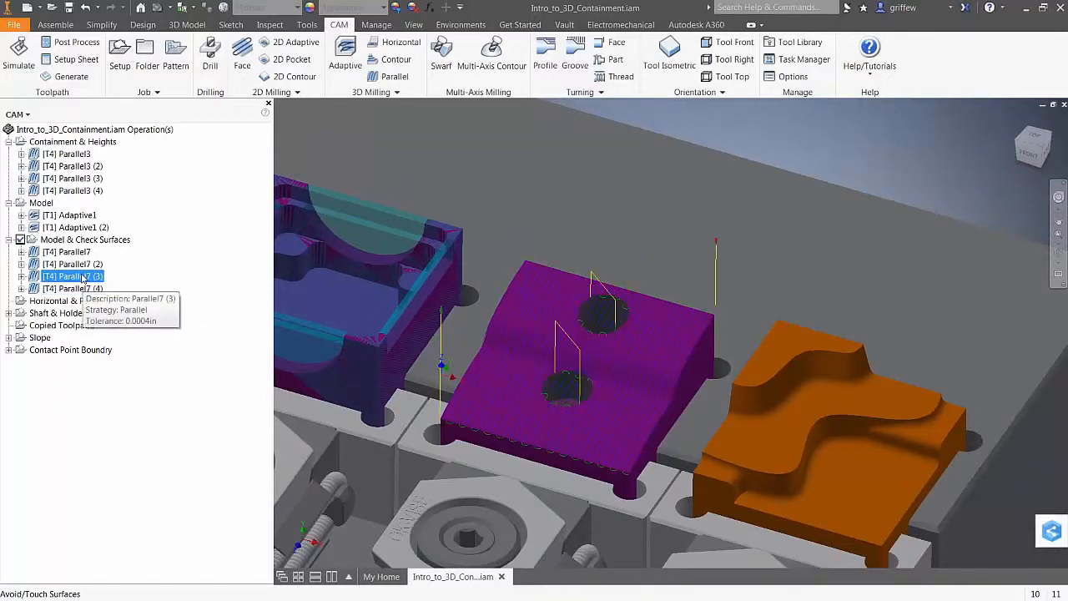
left_click(80, 289)
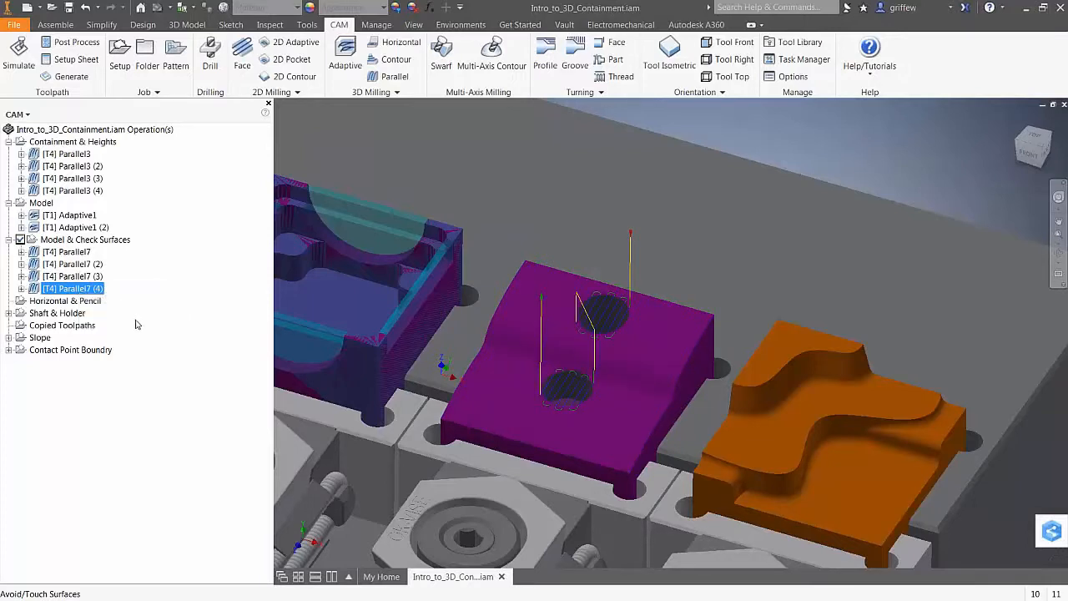
key("F6")
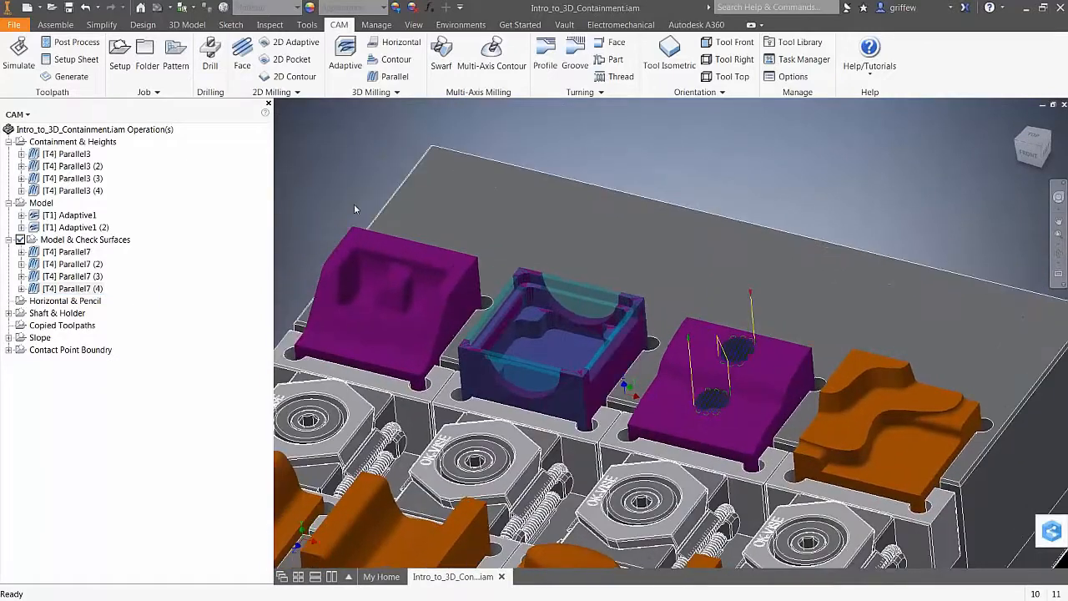
left_click(84, 166)
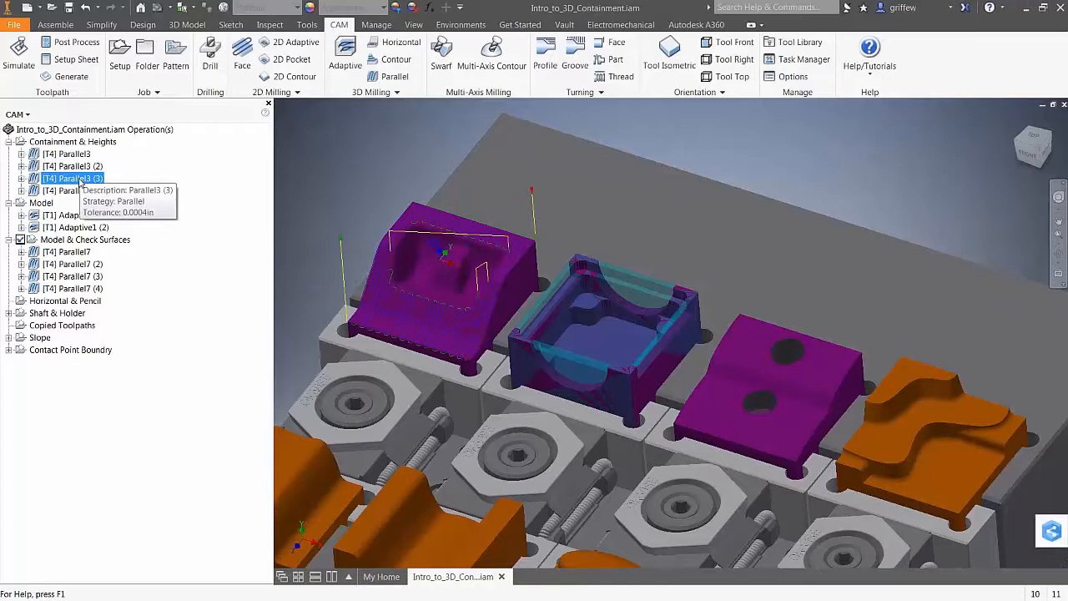
Display the Parallel3 (3), Parallel3 (4), Adaptive1 and Adaptive1 (2) toolpaths in turn
left_click(74, 179)
left_click(63, 191)
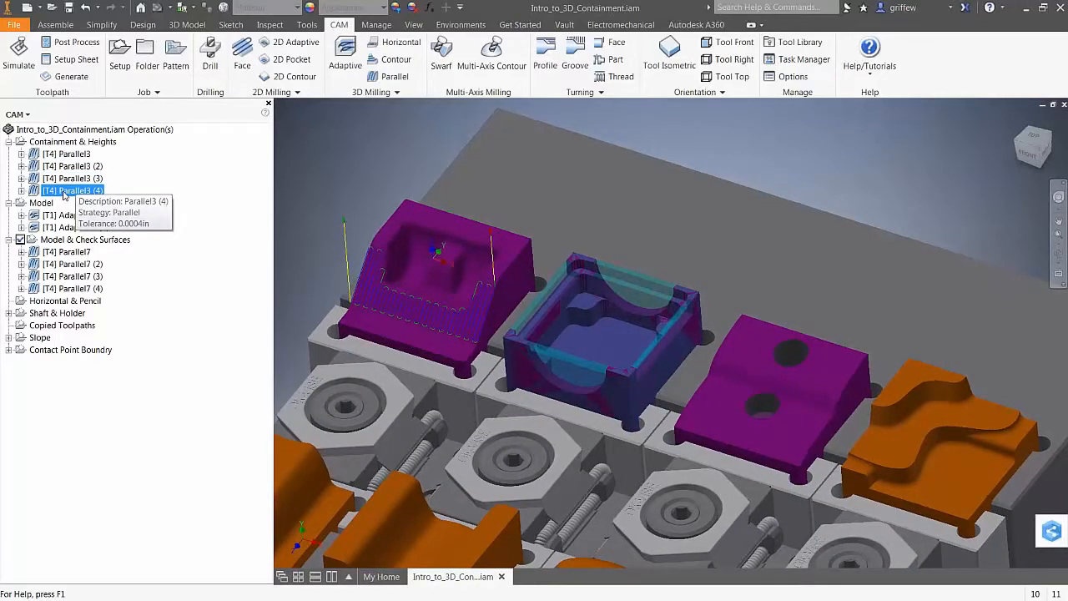
left_click(71, 216)
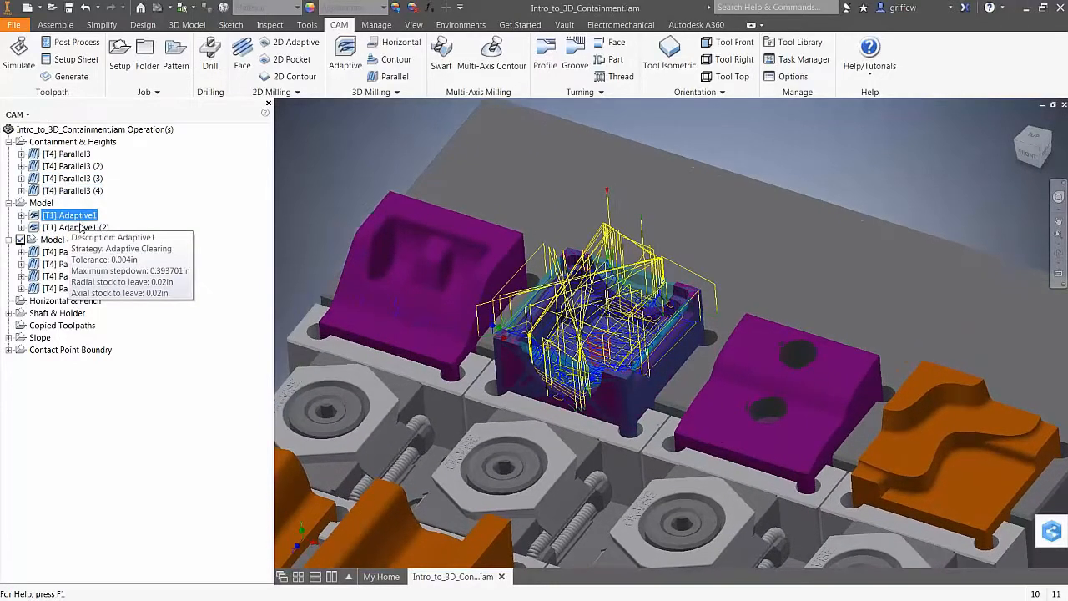
left_click(80, 228)
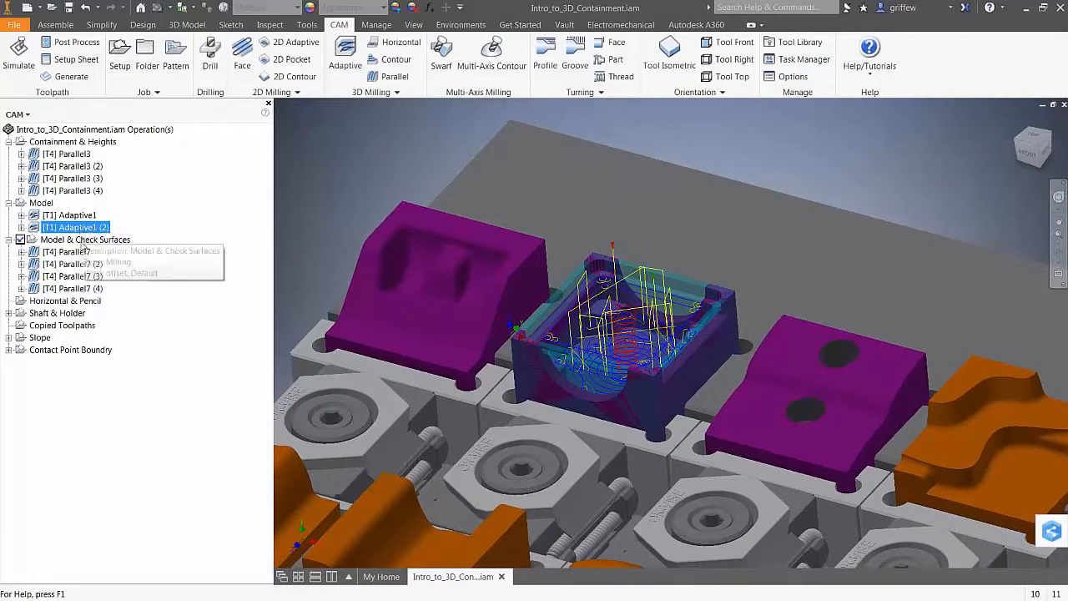
Review the four Parallel7 toolpaths, clear the display, and activate the Horizontal & Pencil setup
left_click(81, 252)
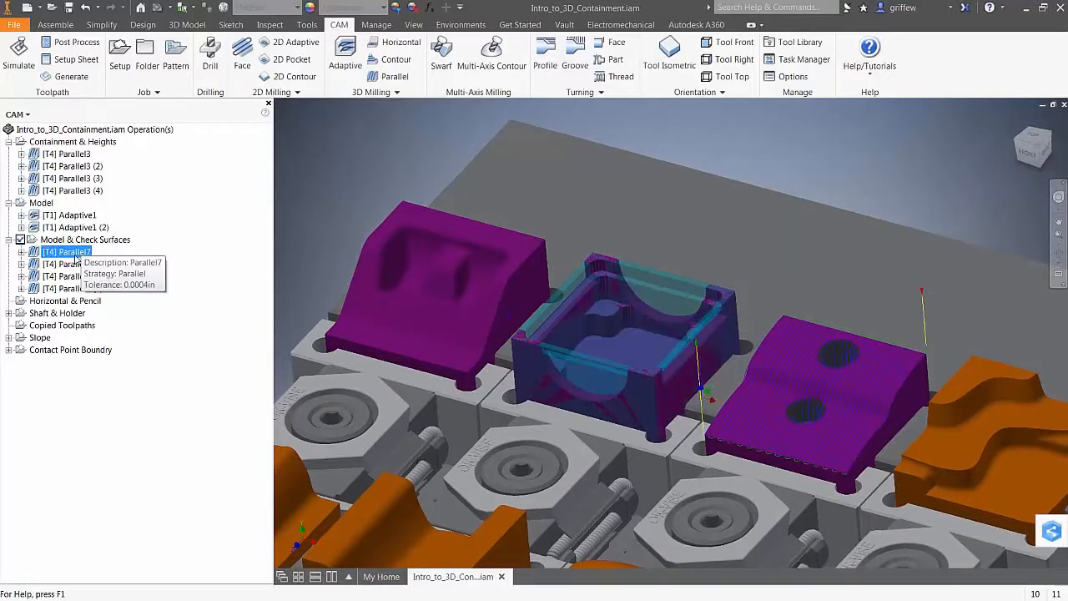
left_click(75, 264)
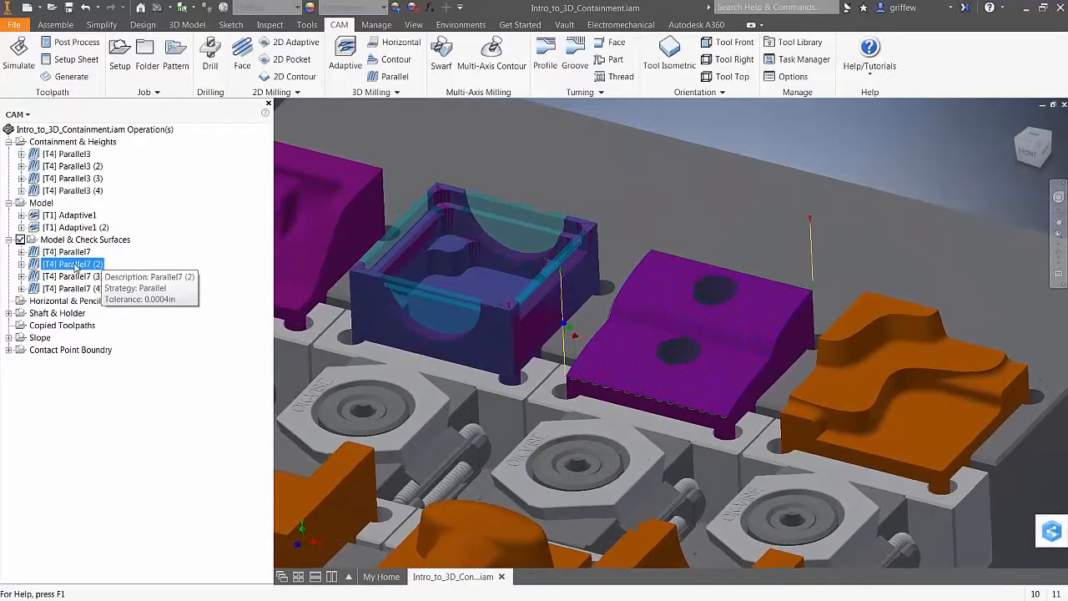
left_click(78, 277)
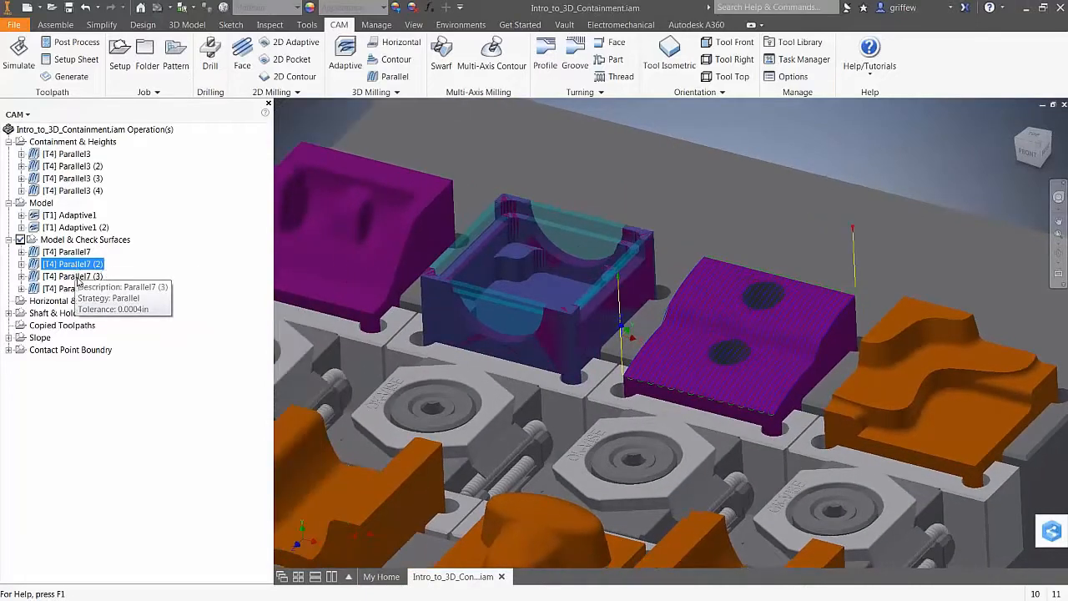
left_click(79, 289)
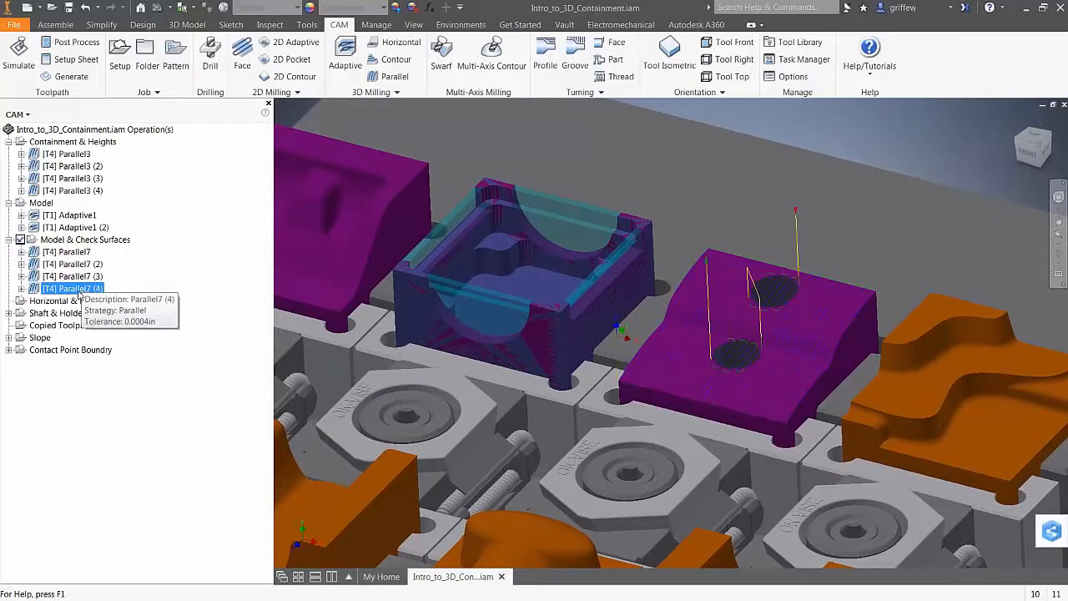
left_click(74, 177)
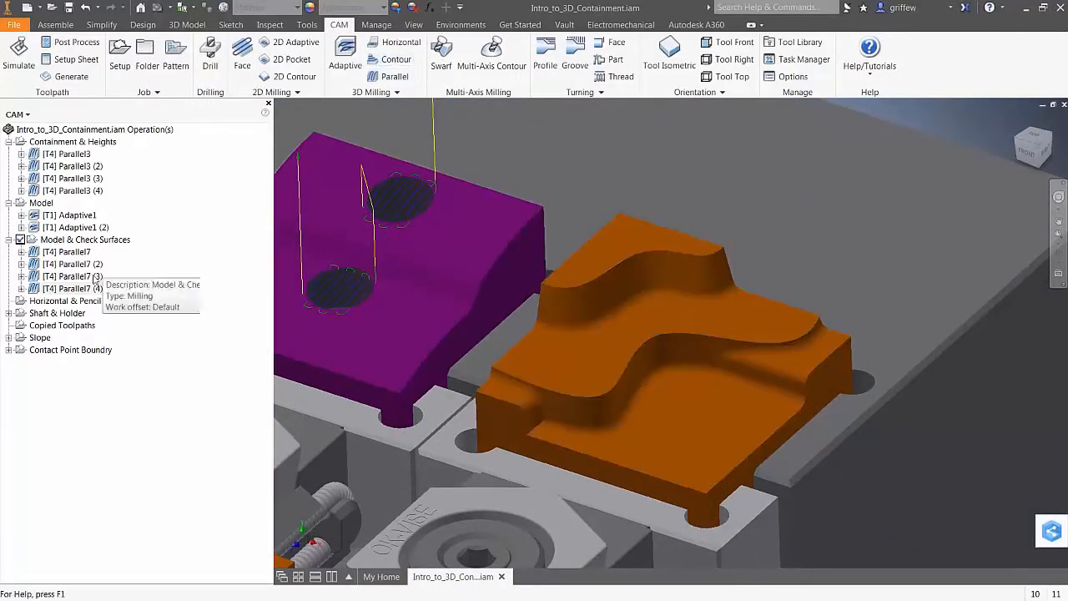
left_click(49, 302)
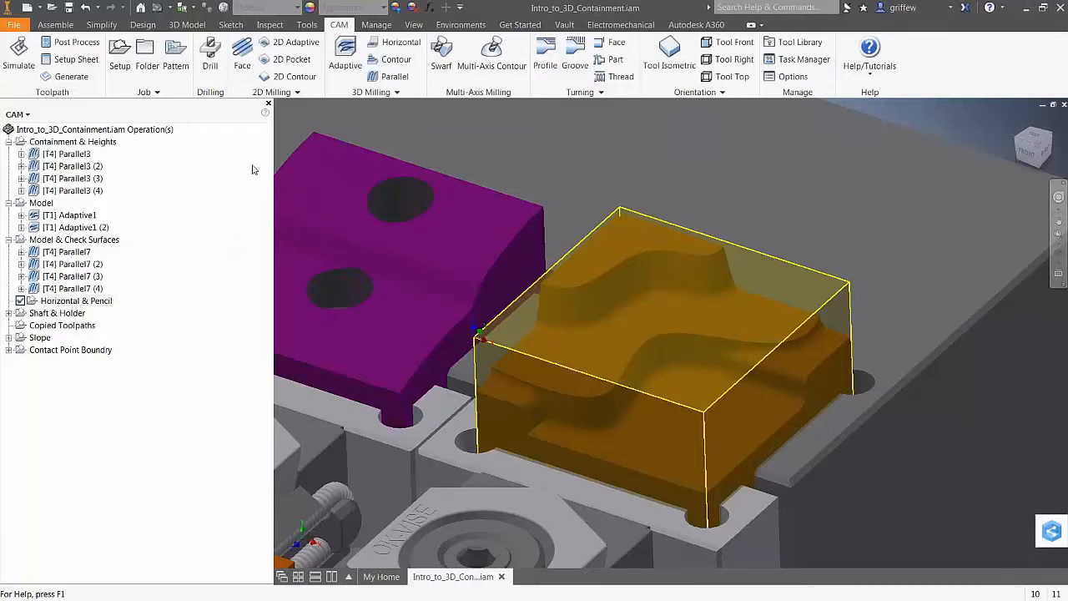
Create Horizontal1 with the #1 Ø1/4" bullnose tool, then hide its toolpath display
left_click(401, 43)
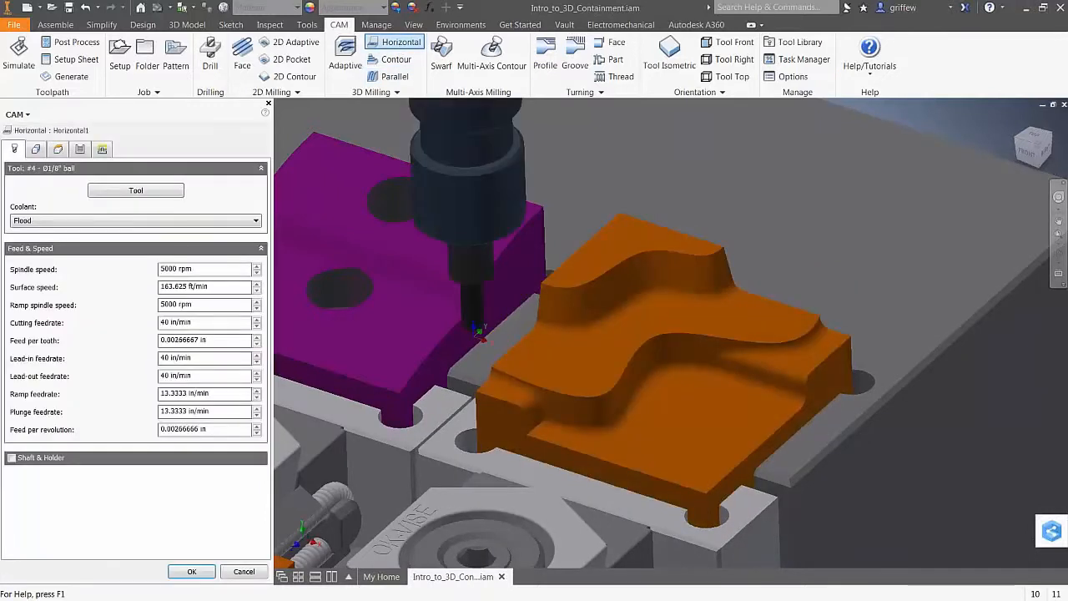
left_click(149, 193)
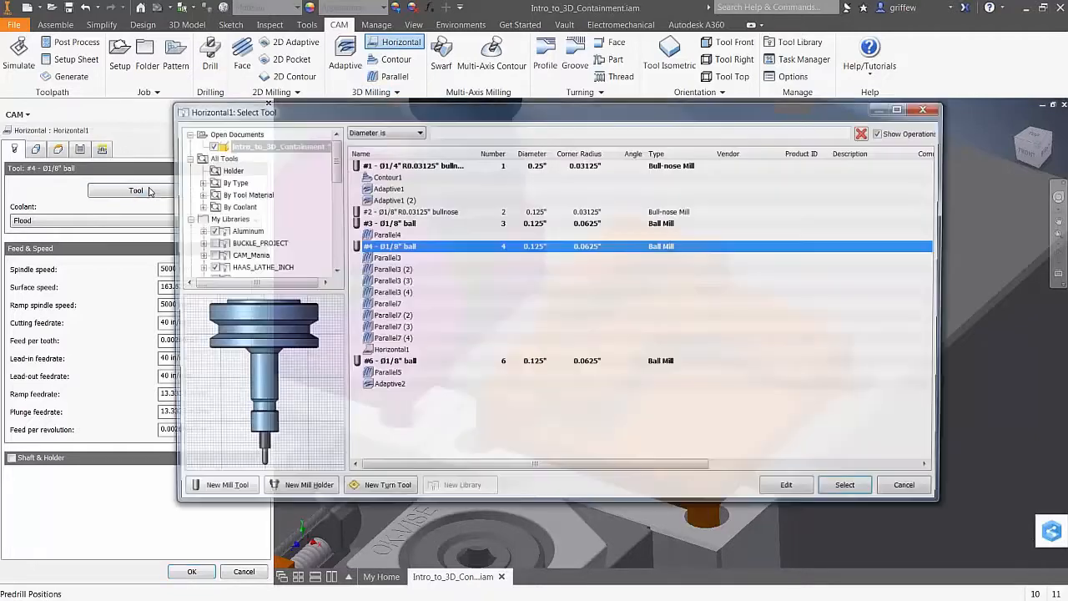
left_click(851, 490)
left_click(192, 572)
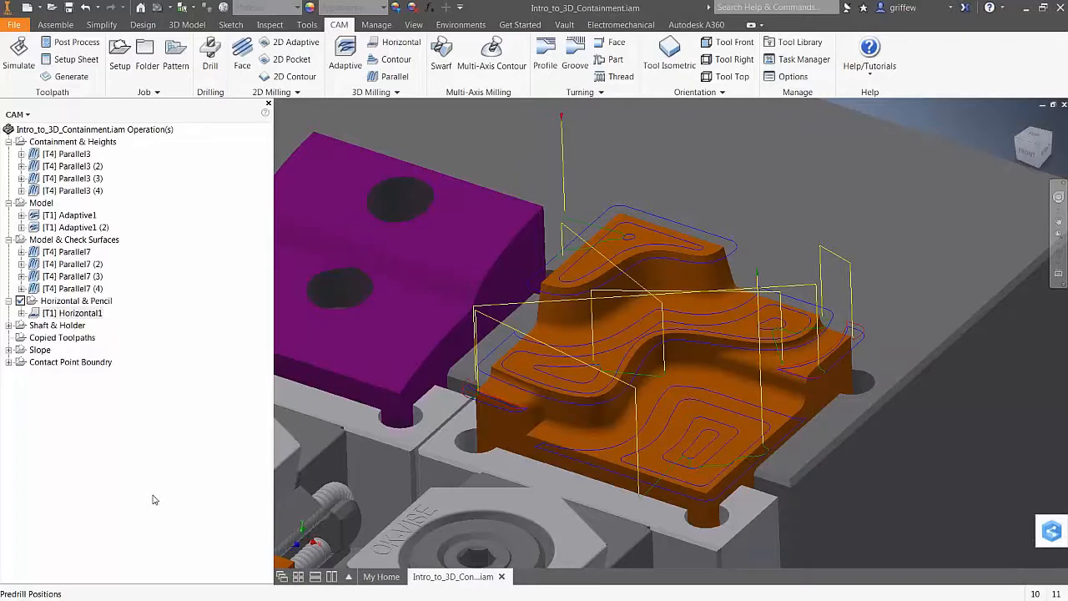
scroll(709, 293, "up", 3)
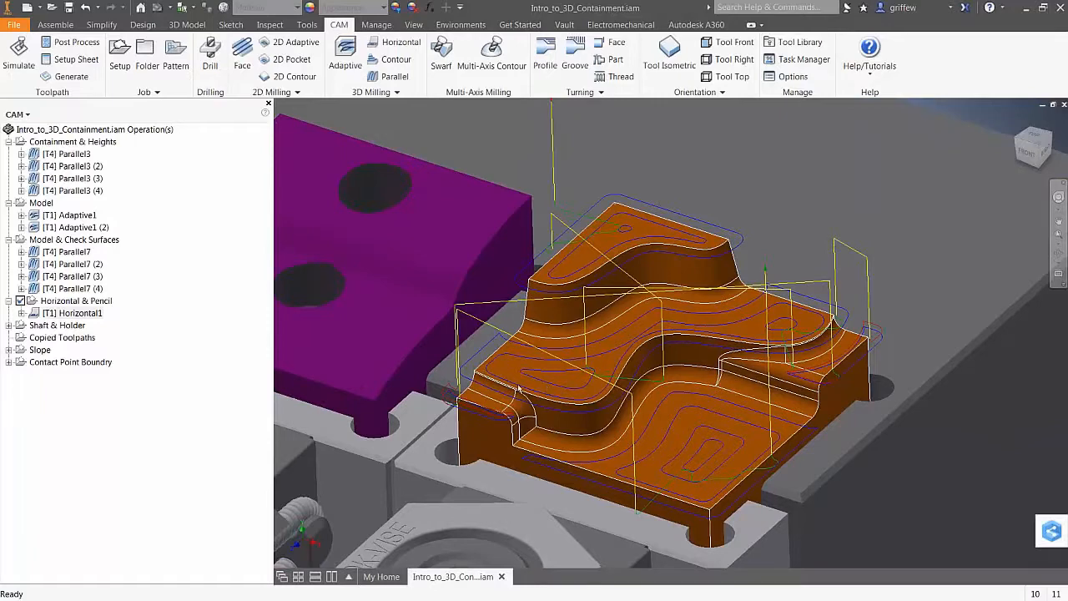
left_click(91, 389)
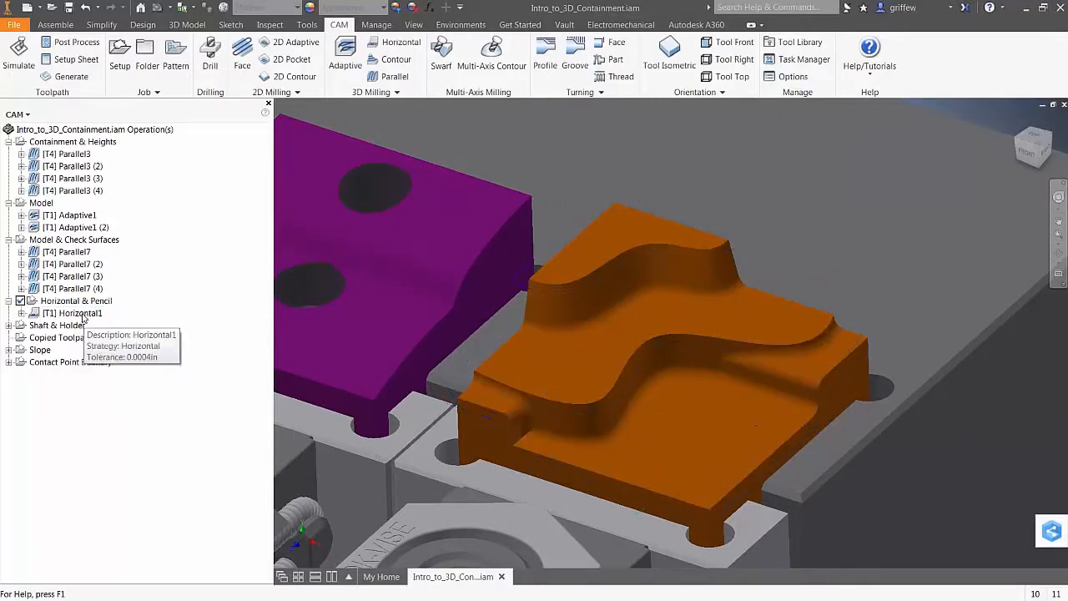
Create Pencil1 with the #4 Ø1/8" ball tool and display its generated toolpath
left_click(372, 92)
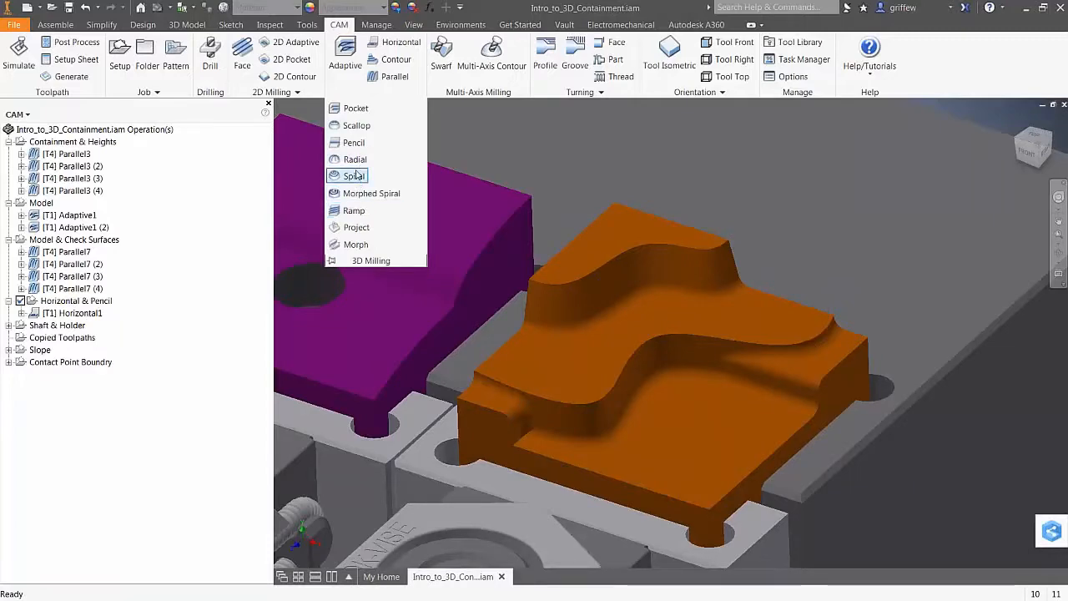
left_click(353, 144)
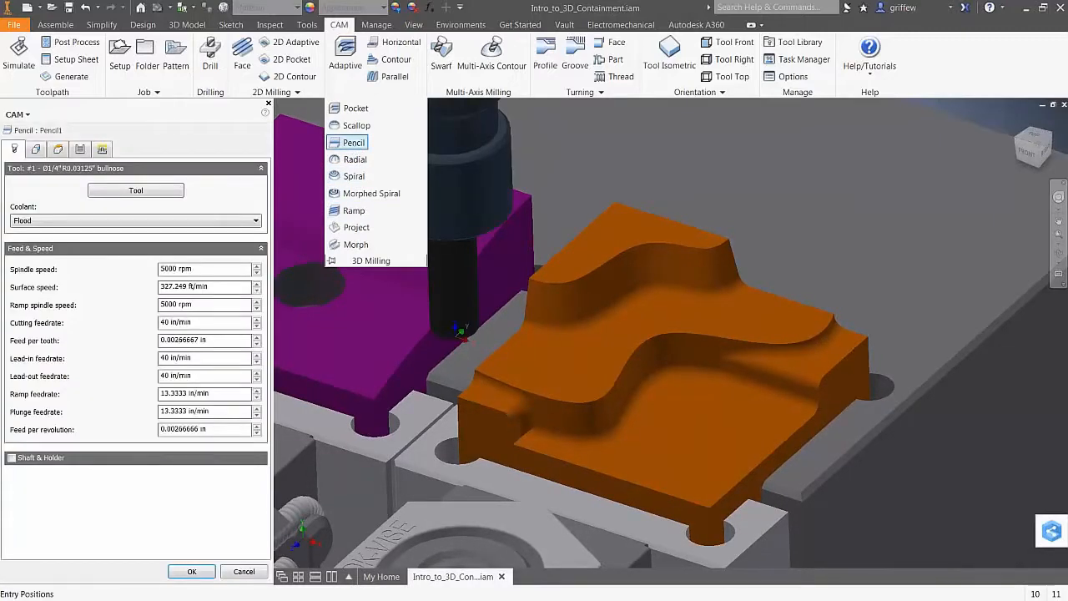
left_click(131, 191)
left_click(427, 247)
left_click(408, 271)
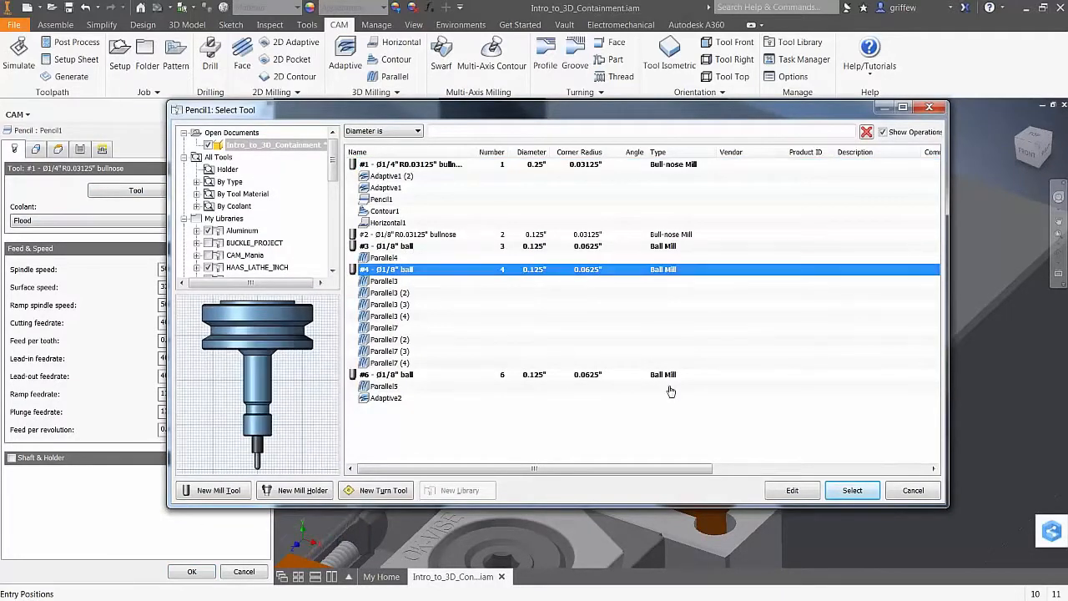
left_click(844, 489)
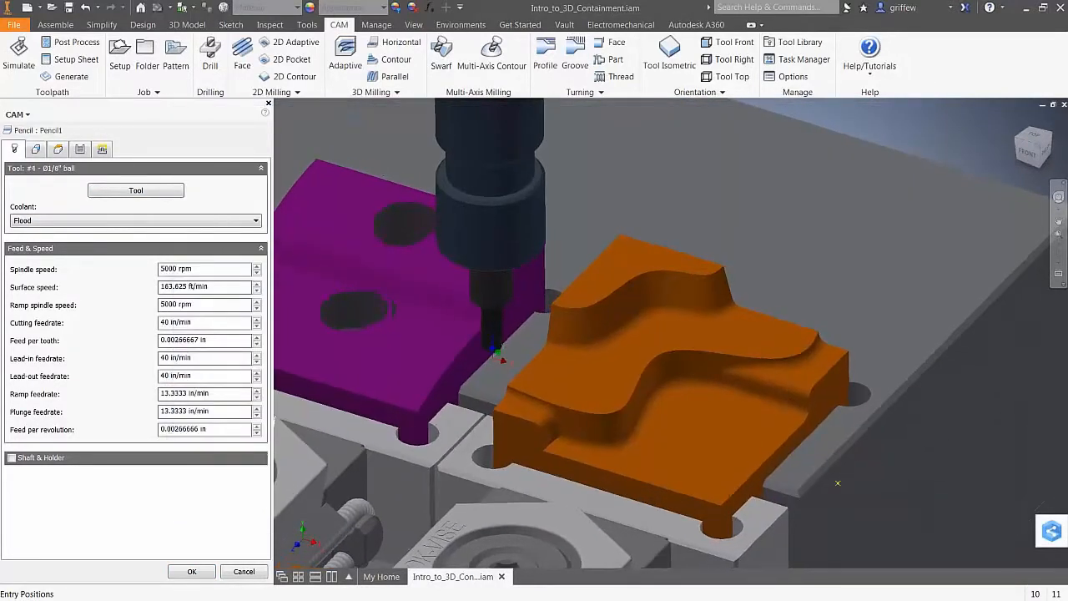
left_click(192, 570)
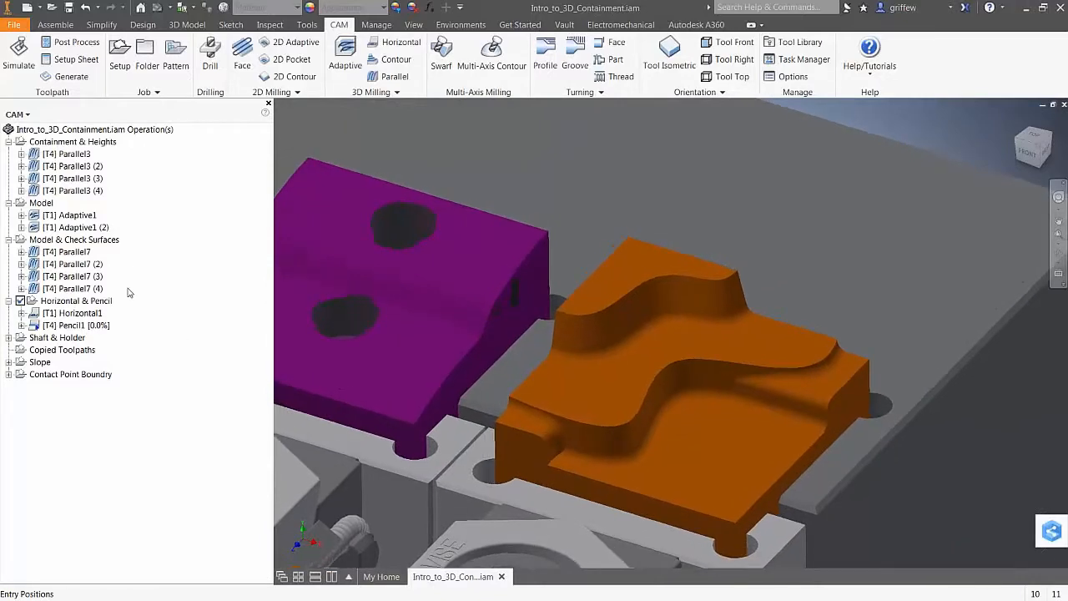
left_click(77, 325)
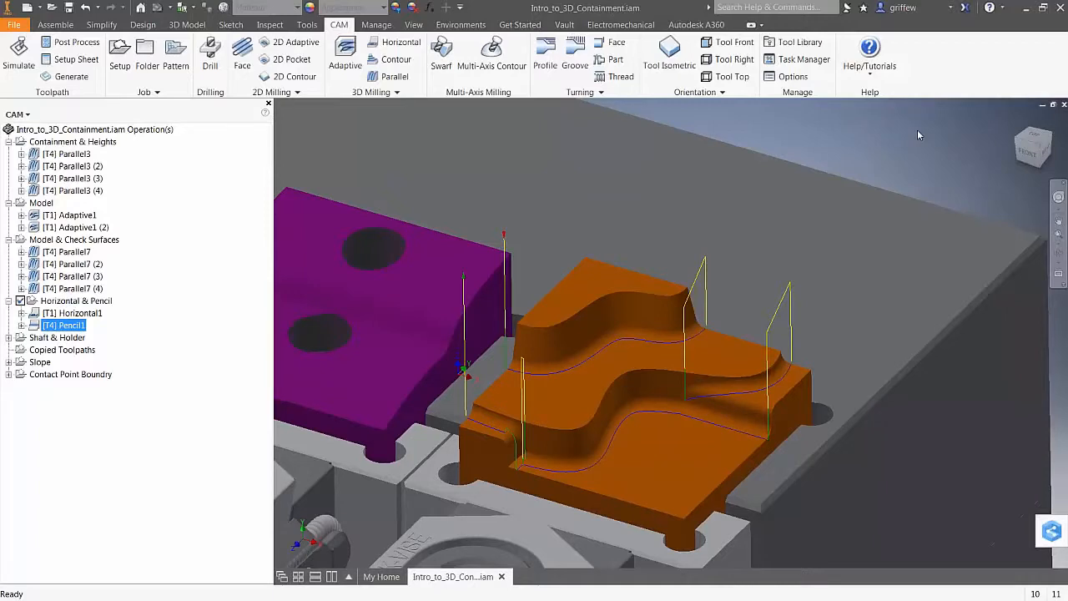
scroll(917, 134, "down", 5)
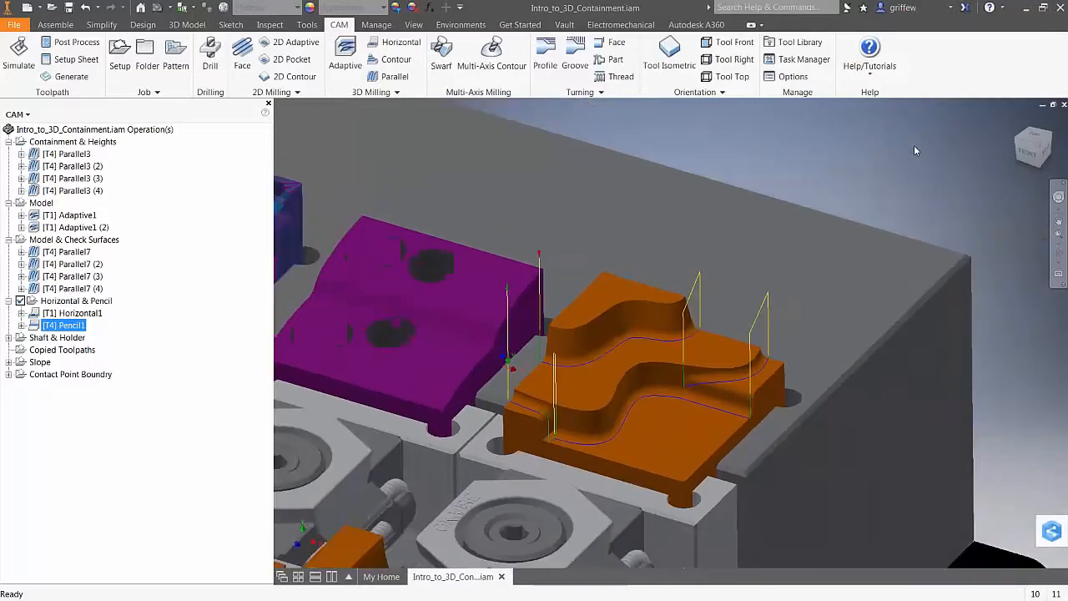
scroll(804, 360, "down", 1)
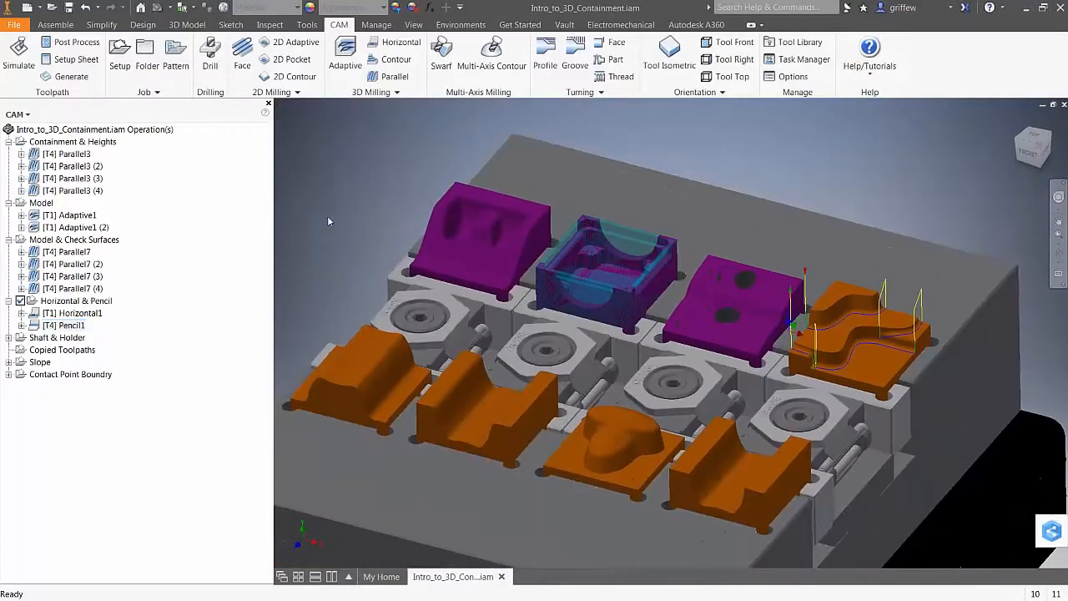
Activate and expand the Shaft & Holder setup, then display the [T3] Parallel4 toolpath
key("F6")
left_click(116, 404)
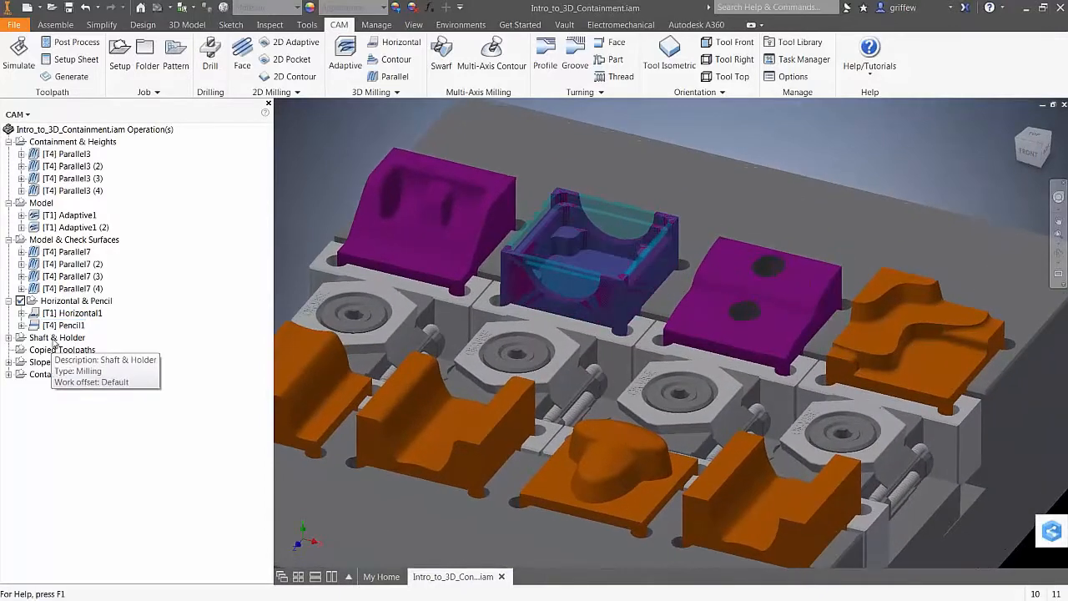
left_click(55, 337)
key("F6")
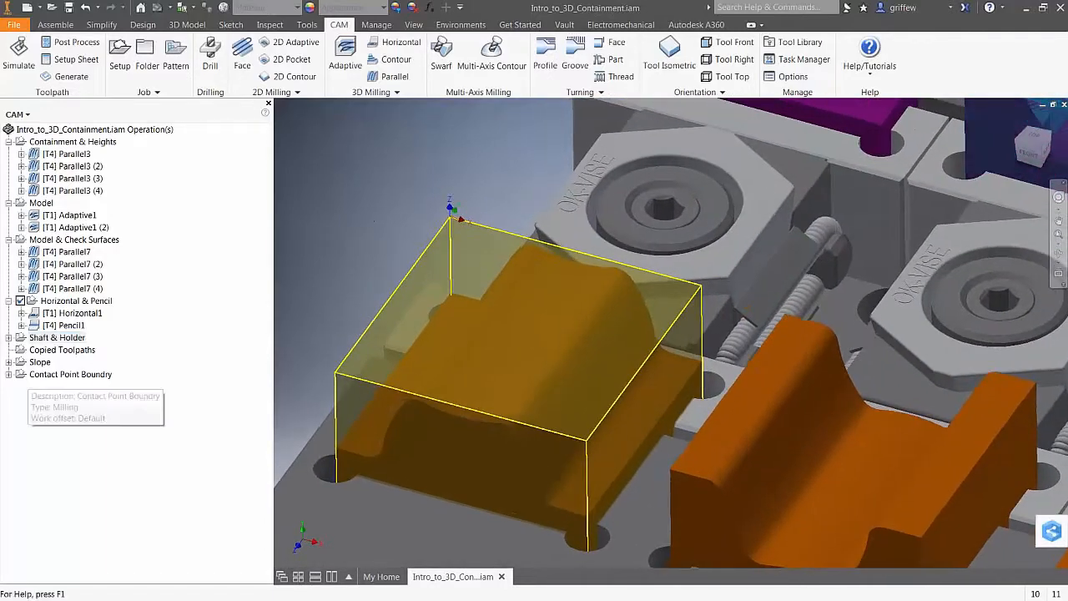
left_click(9, 337)
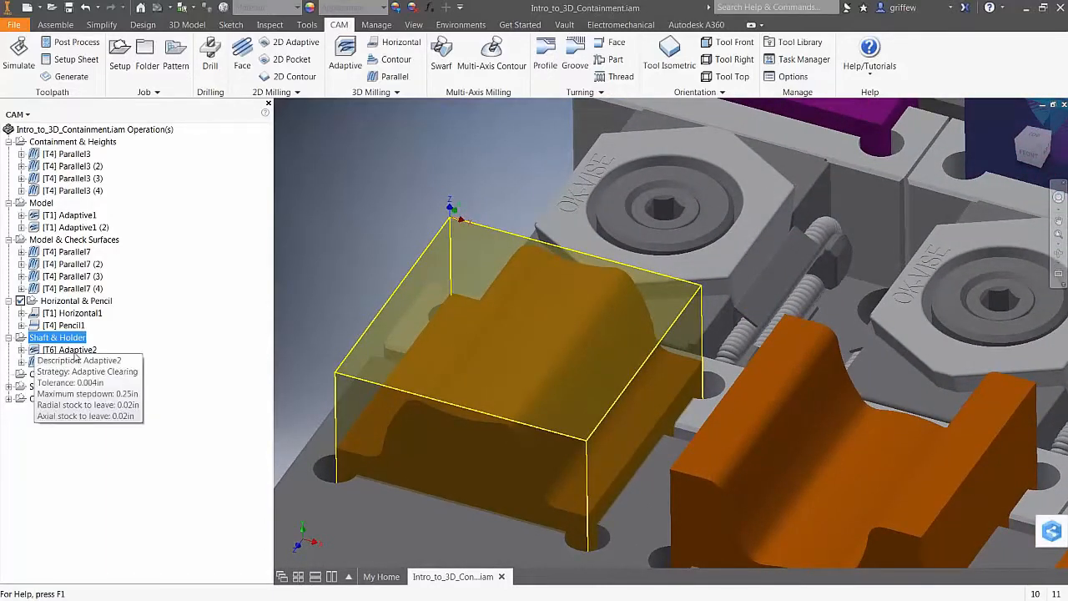
left_click(66, 361)
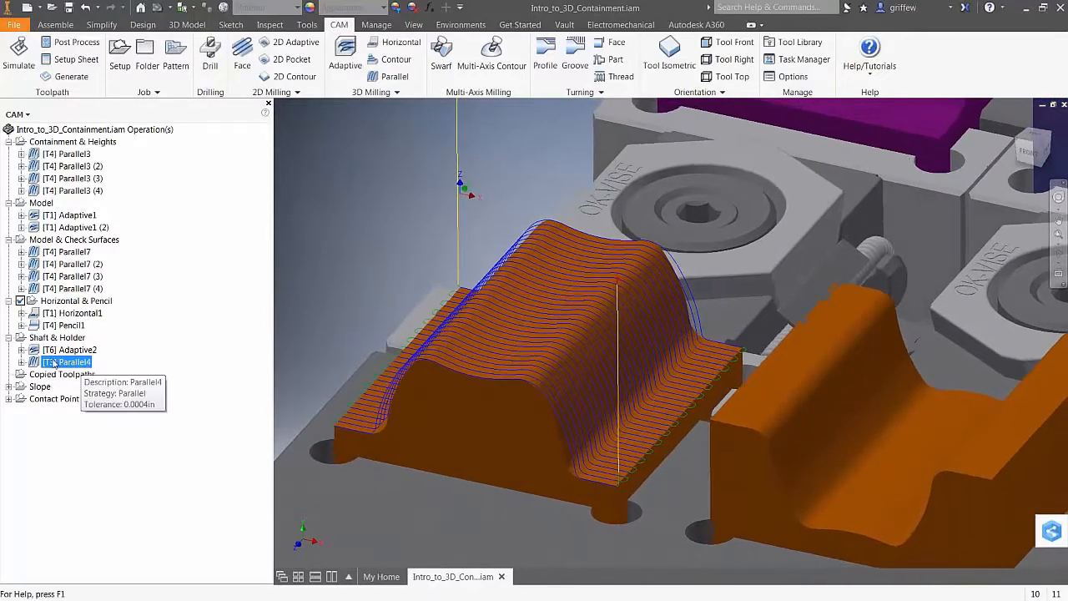
right_click(67, 365)
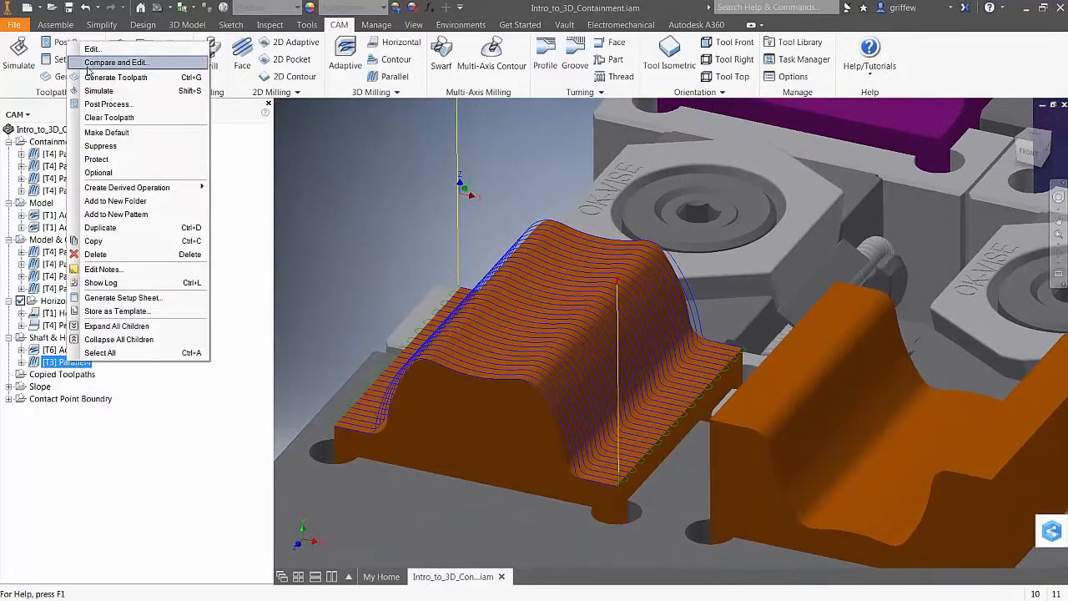
key("Escape")
Simulate Parallel4 and inspect a holder collision with the stock from several angles
left_click(18, 58)
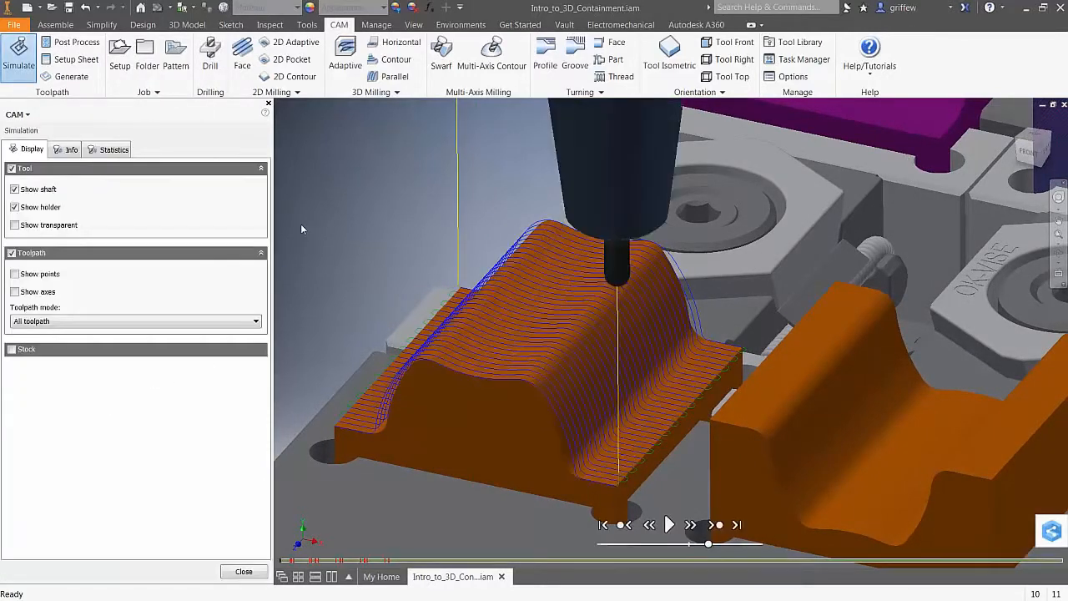
left_click(319, 560)
middle_click_drag(391, 423, 418, 321, "shift")
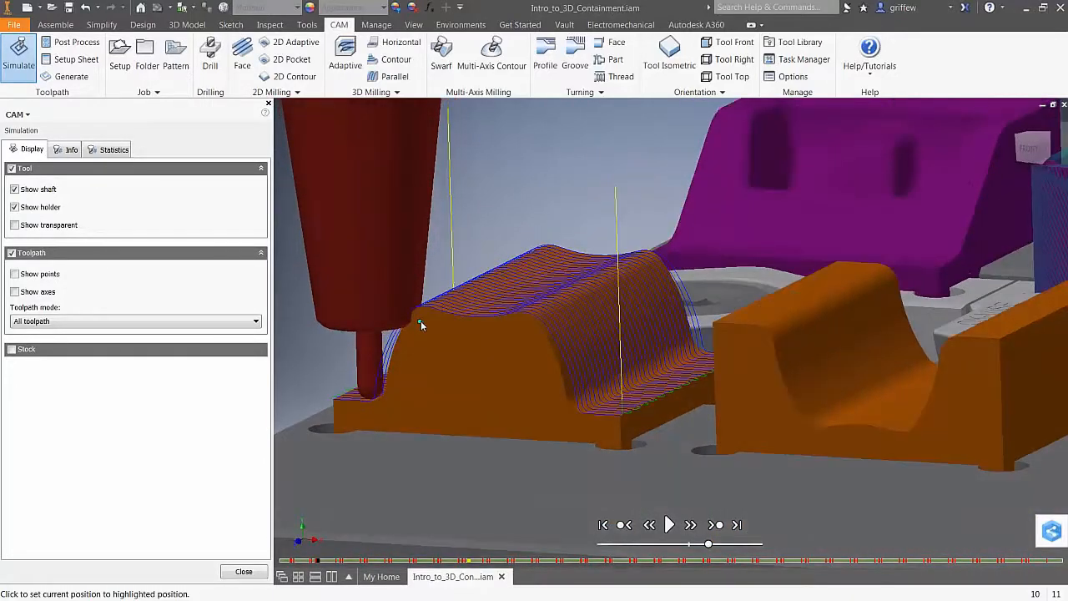
middle_click_drag(495, 237, 562, 224, "shift")
scroll(561, 224, "down", 5)
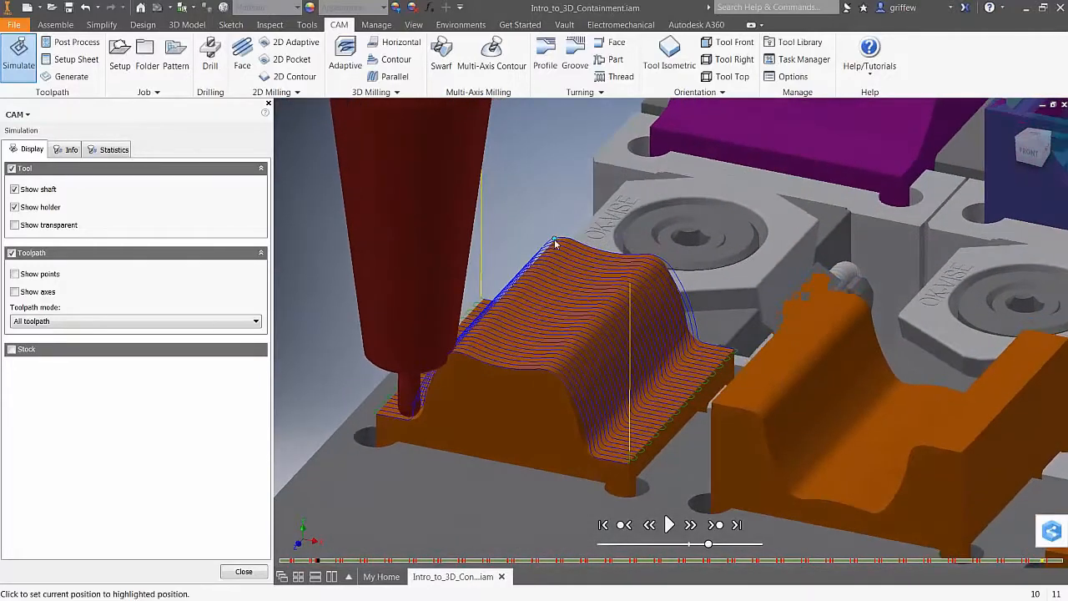
left_click(243, 572)
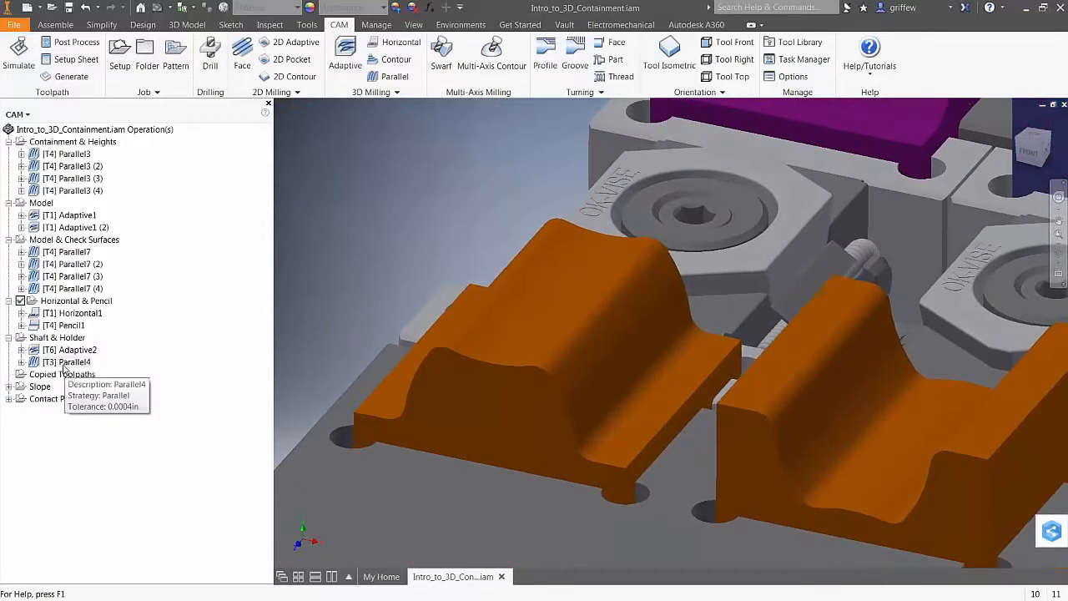
Enable Shaft & Holder checking on Parallel4 in Trimmed mode, regenerate, and inspect the toolpath
right_click(74, 364)
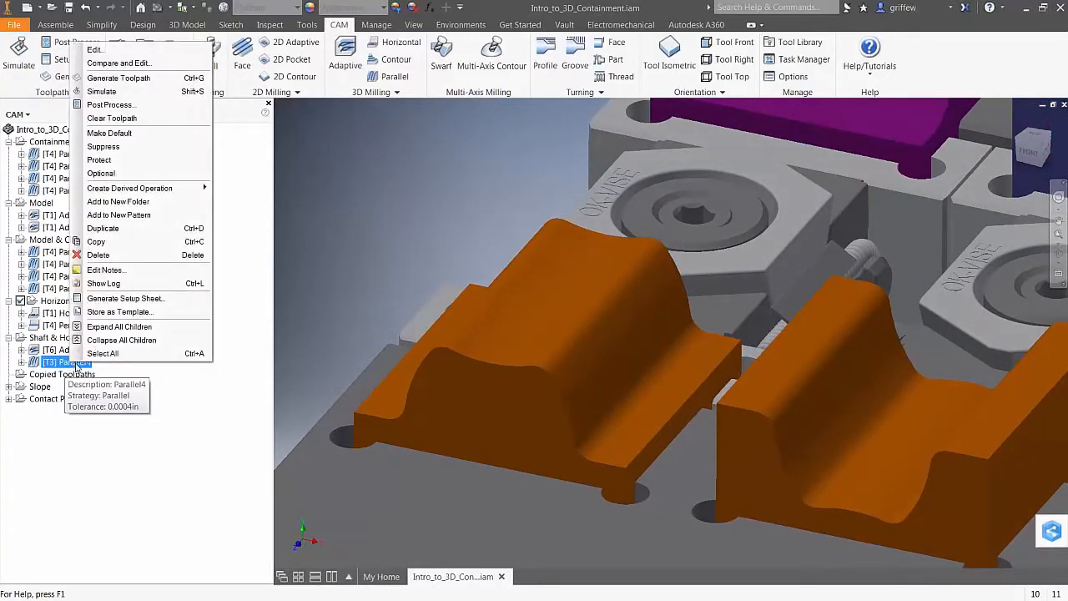
left_click(96, 49)
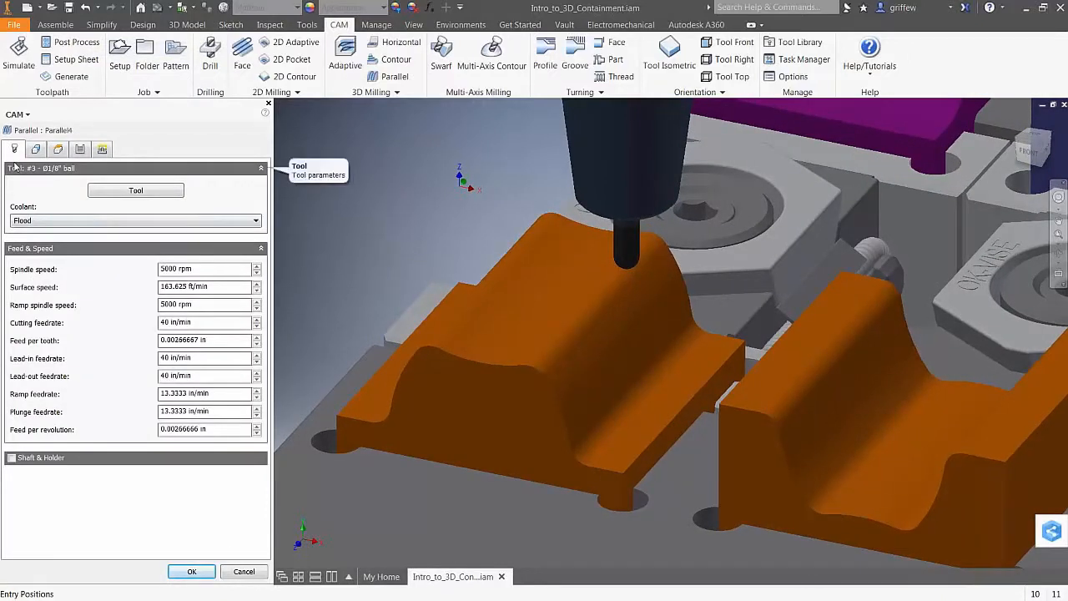
left_click(11, 457)
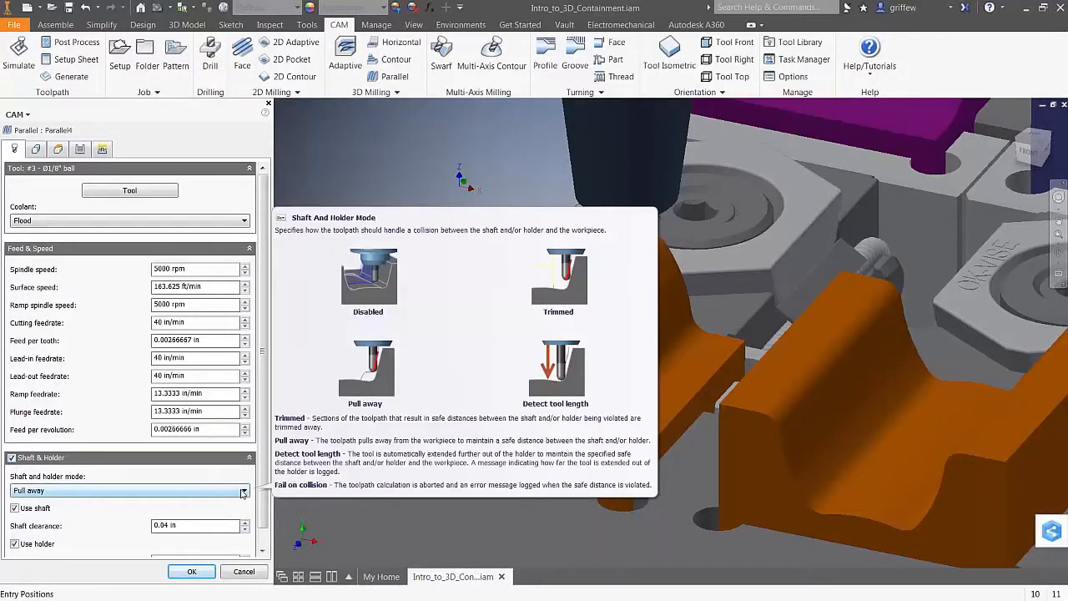
left_click(243, 491)
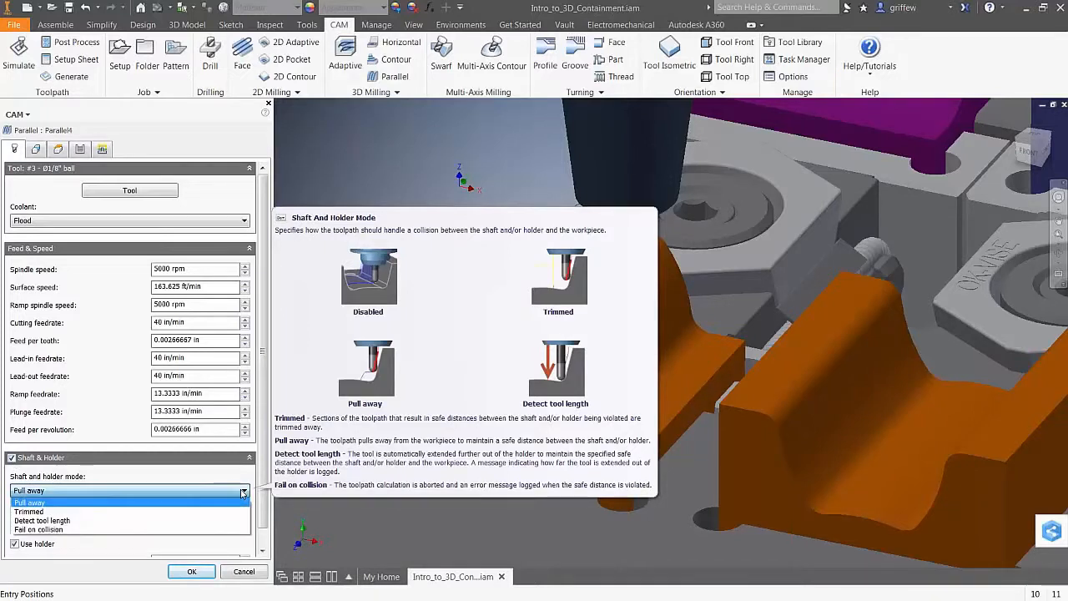
left_click(174, 511)
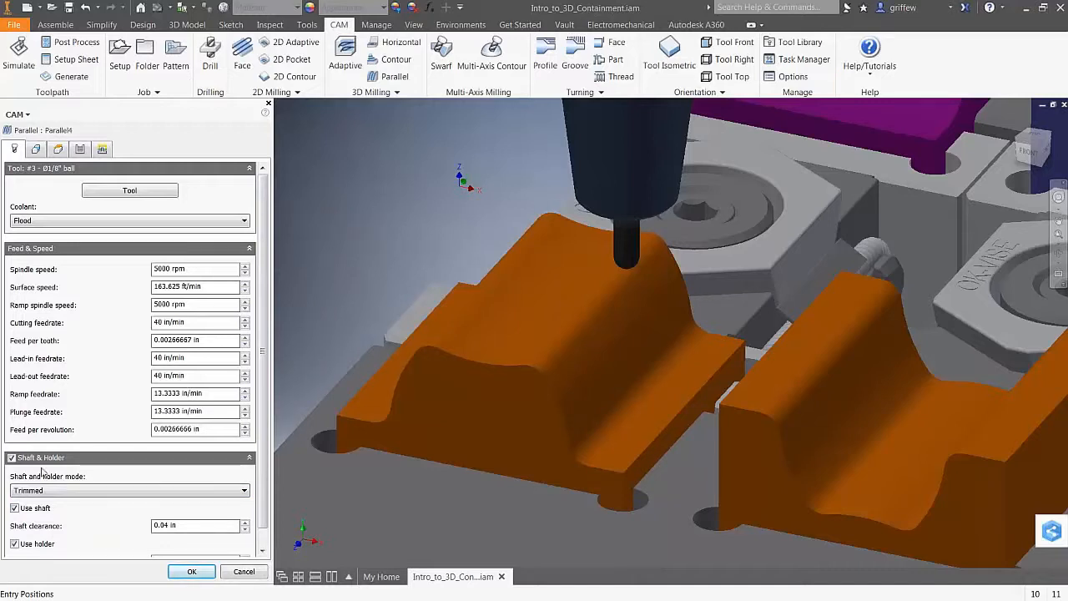
left_click(192, 572)
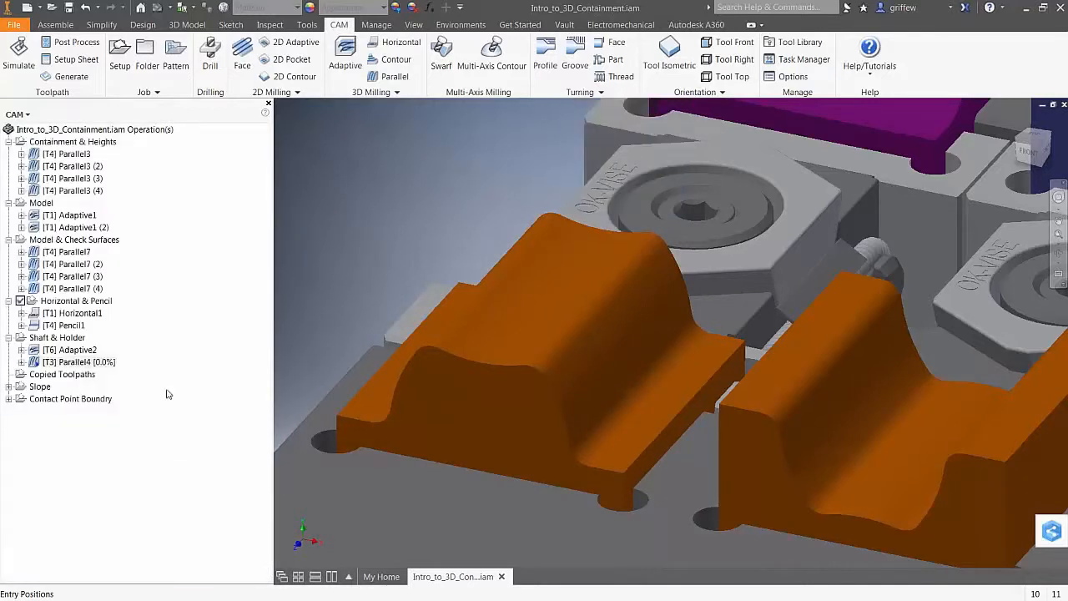
middle_click_drag(341, 246, 356, 210, "shift")
middle_click_drag(569, 354, 572, 400, "shift")
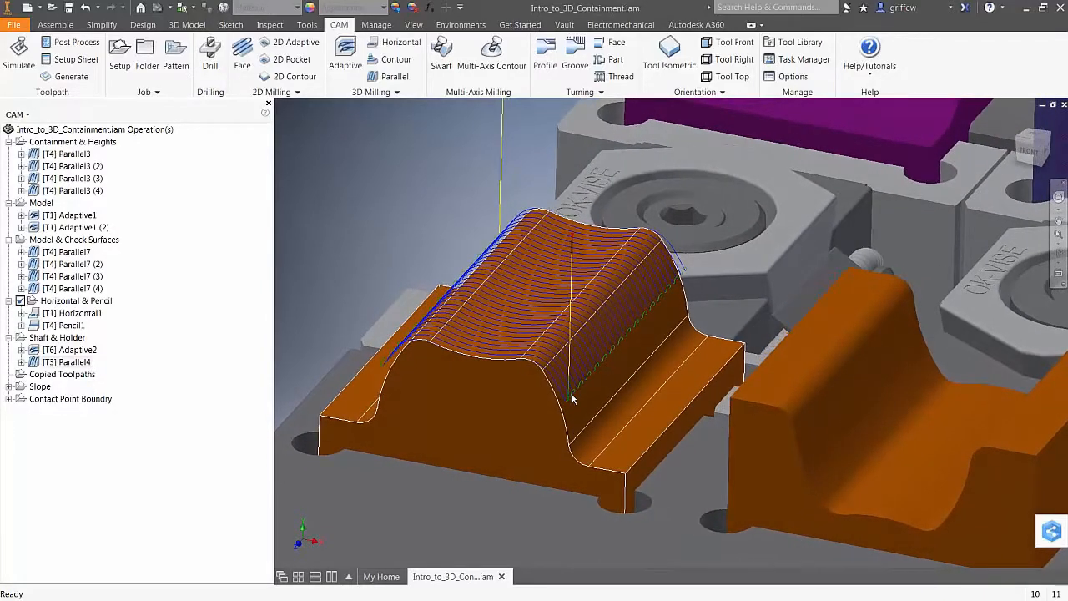
middle_click_drag(392, 207, 391, 192, "shift")
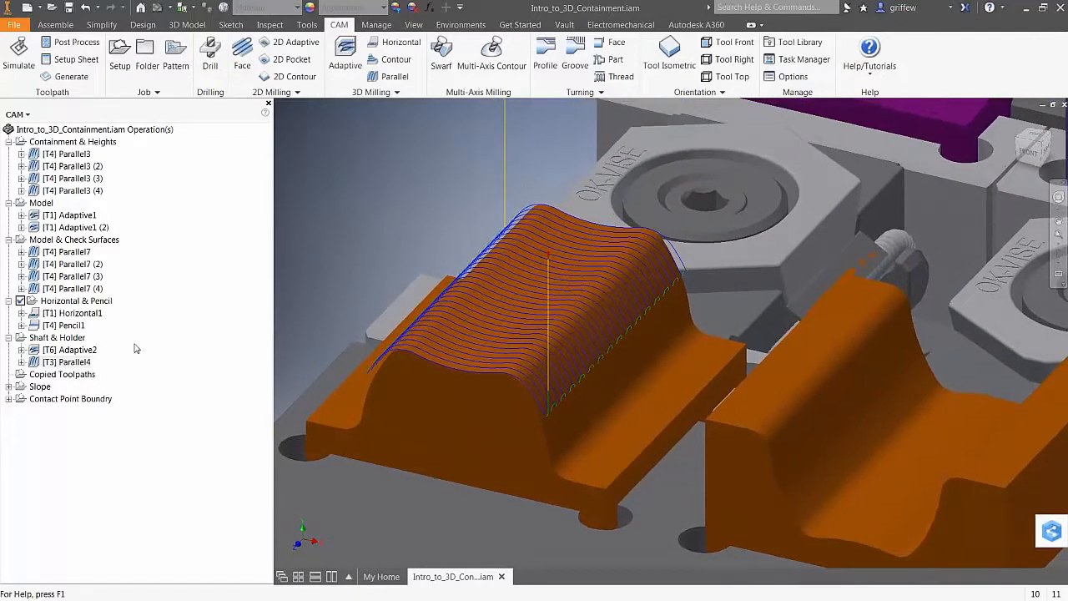
Duplicate Parallel4 and open the Parallel4 (2) copy for editing
right_click(75, 363)
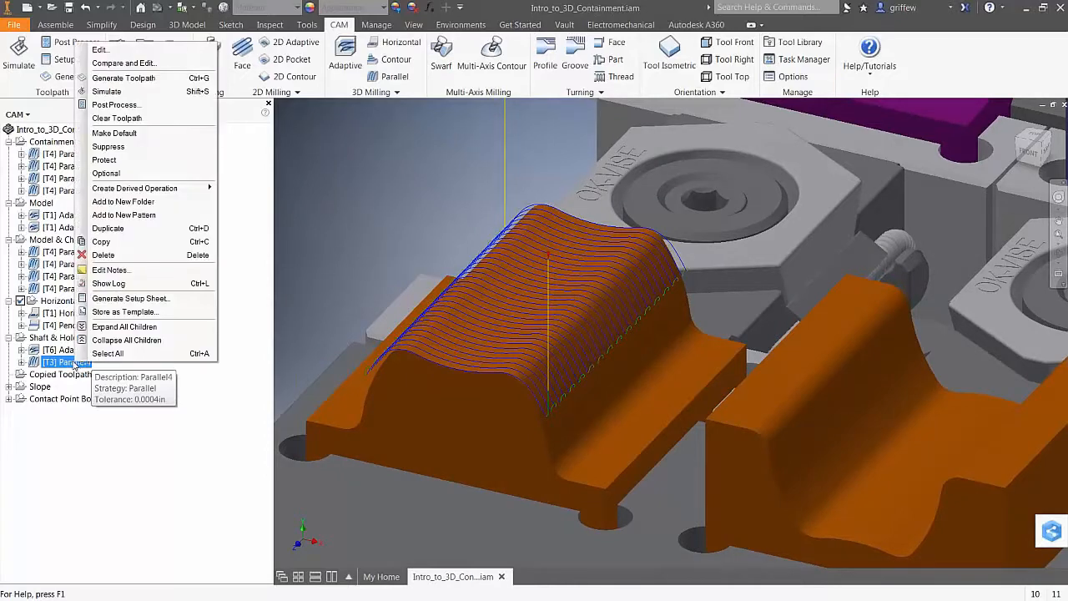
key("ctrl+d")
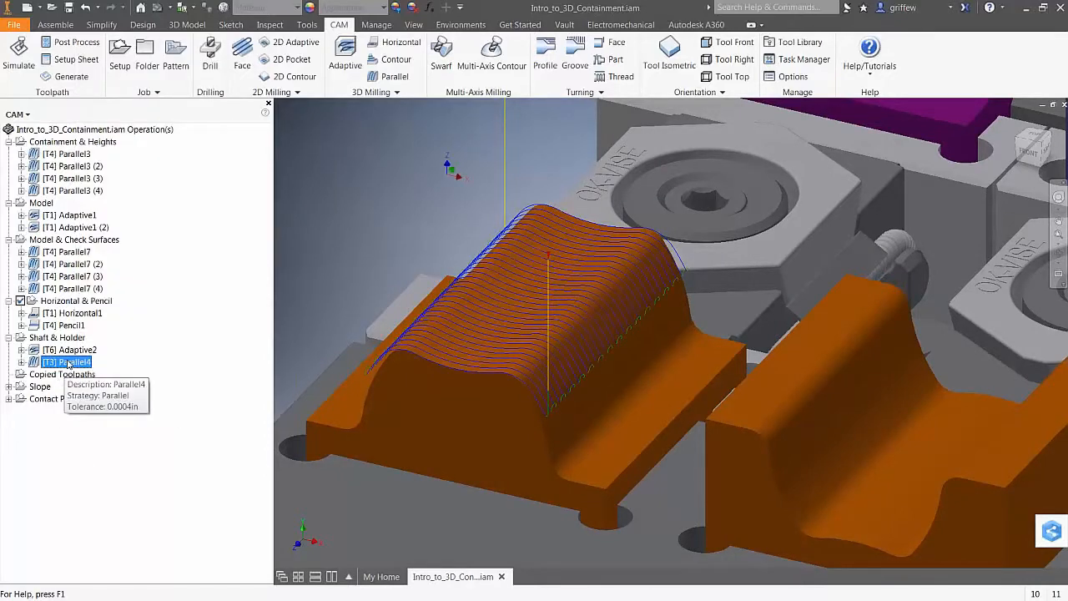
left_click(83, 374)
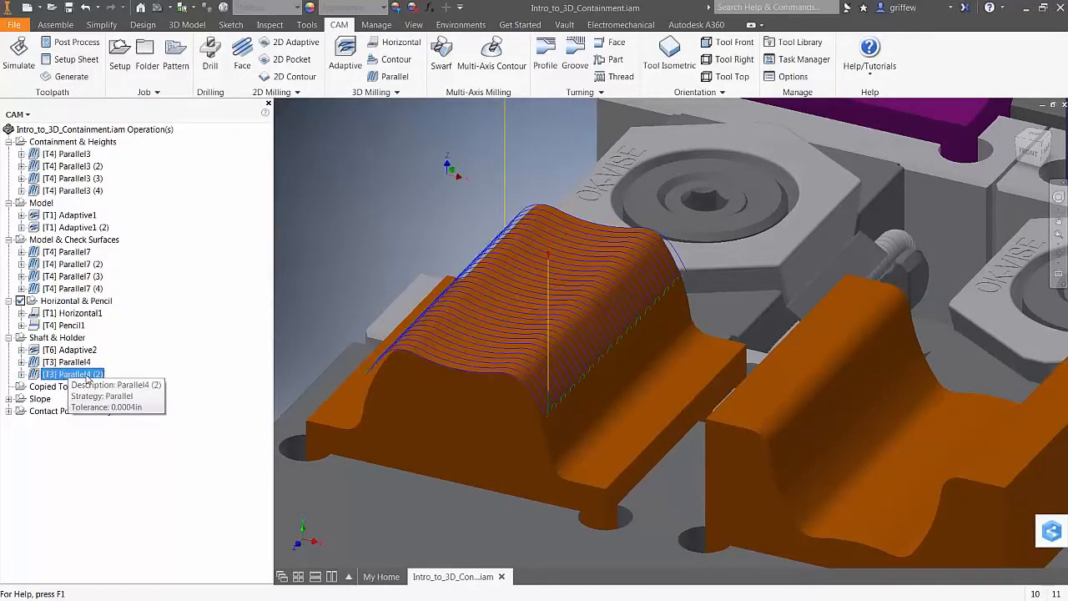
right_click(87, 377)
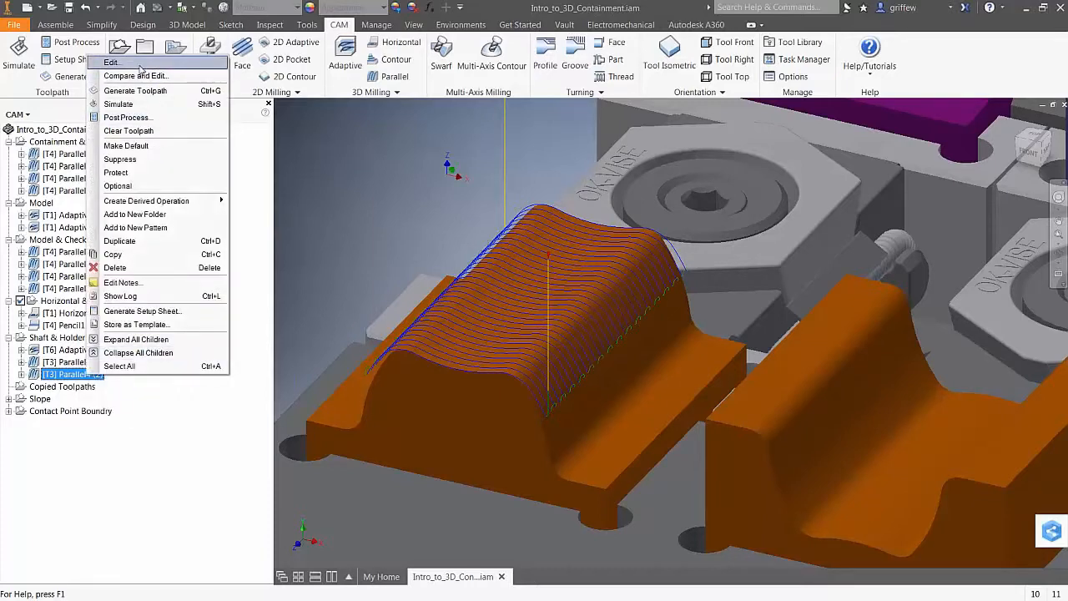
left_click(138, 64)
Disable Shaft & Holder, use tool #6 Ø1/8" ball, enable Rest Machining, and regenerate
left_click(13, 460)
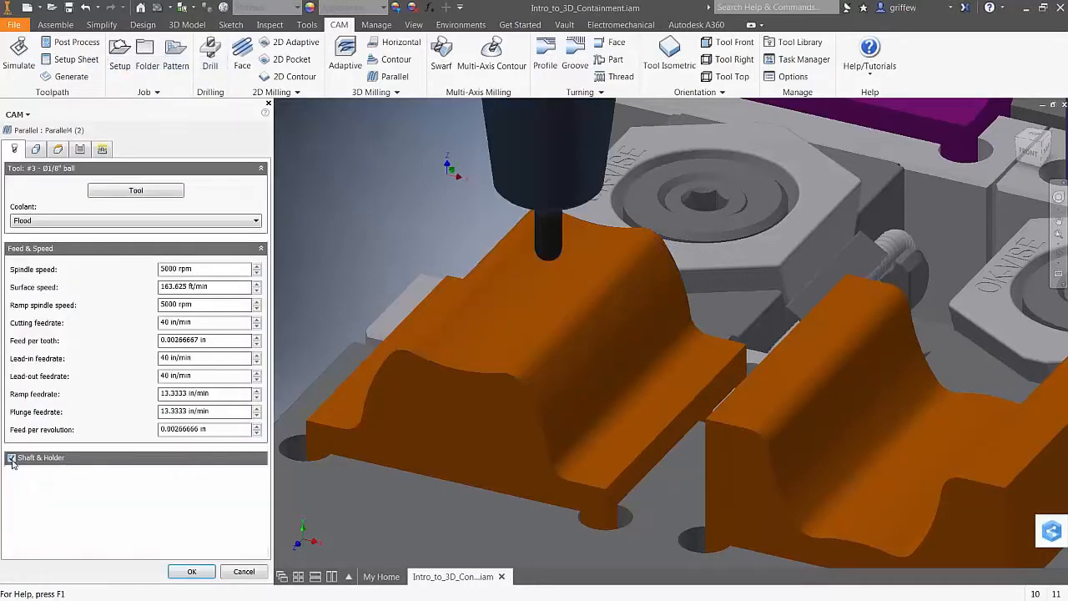
left_click(130, 191)
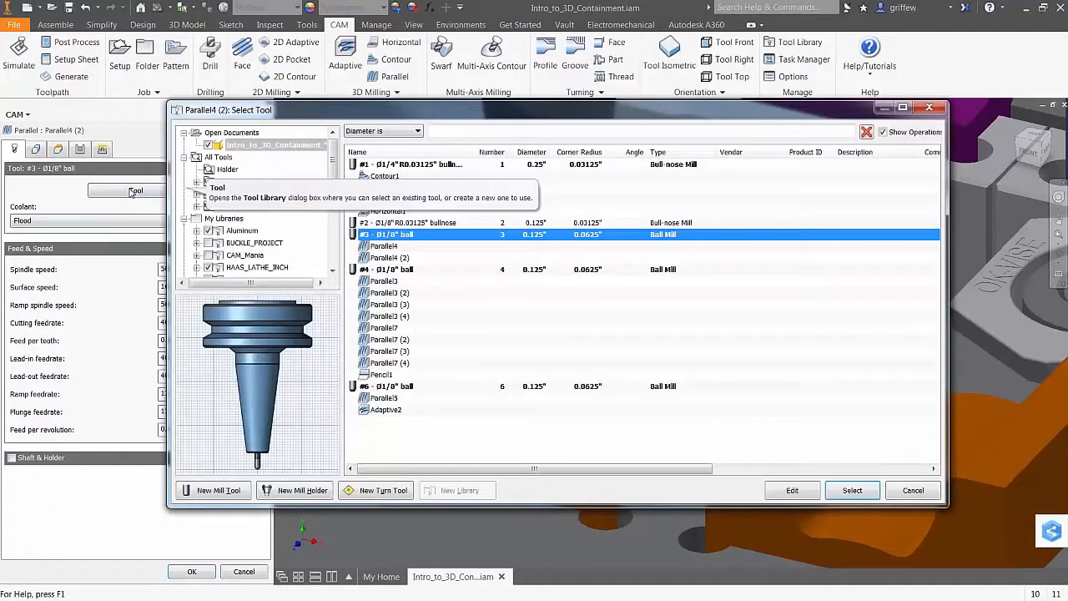
left_click(389, 386)
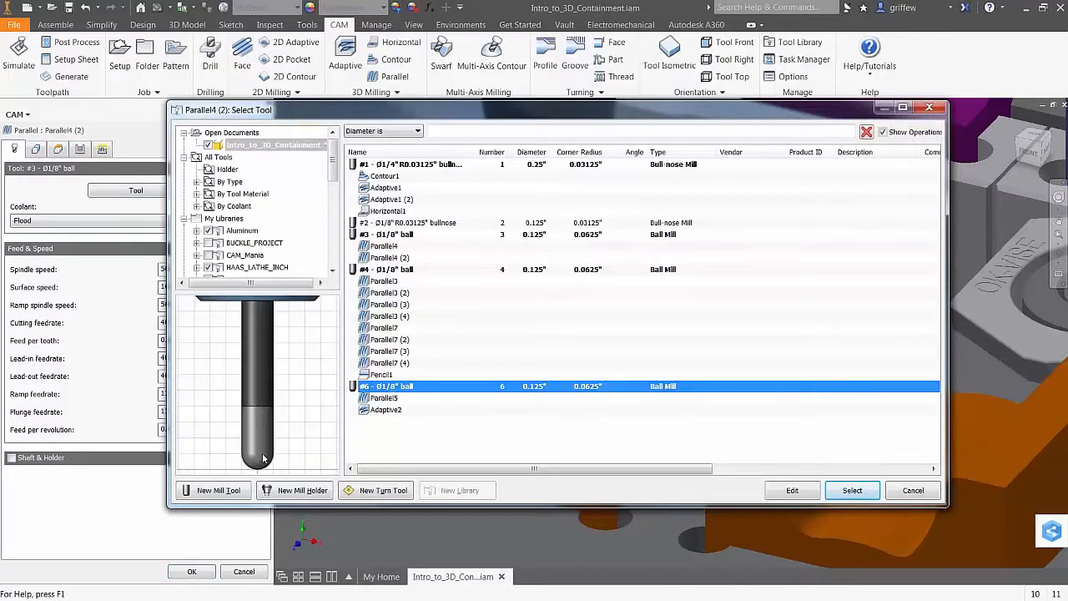
left_click(851, 489)
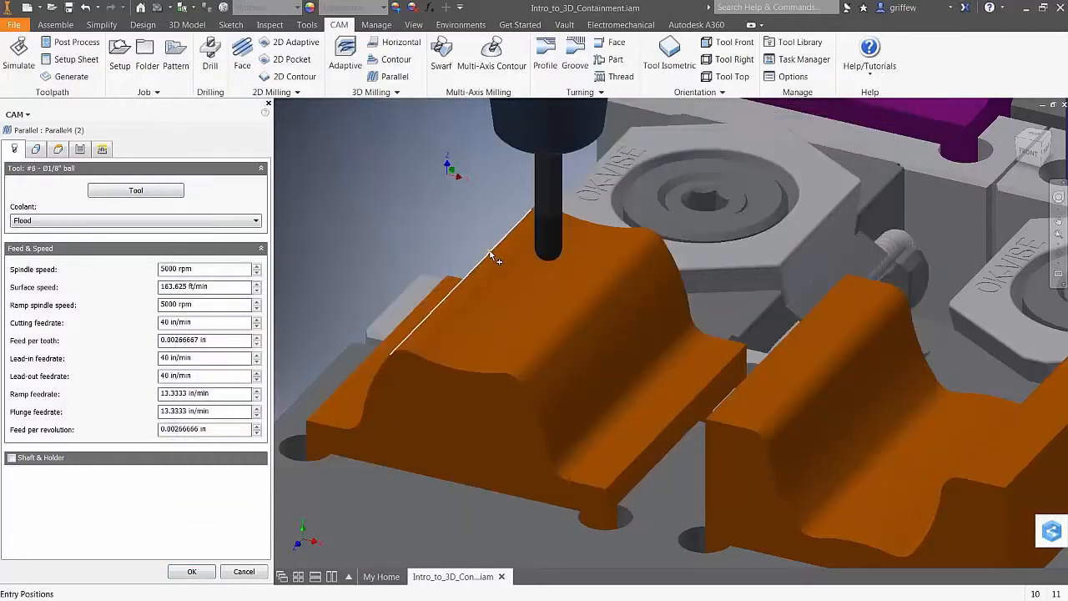
left_click(35, 149)
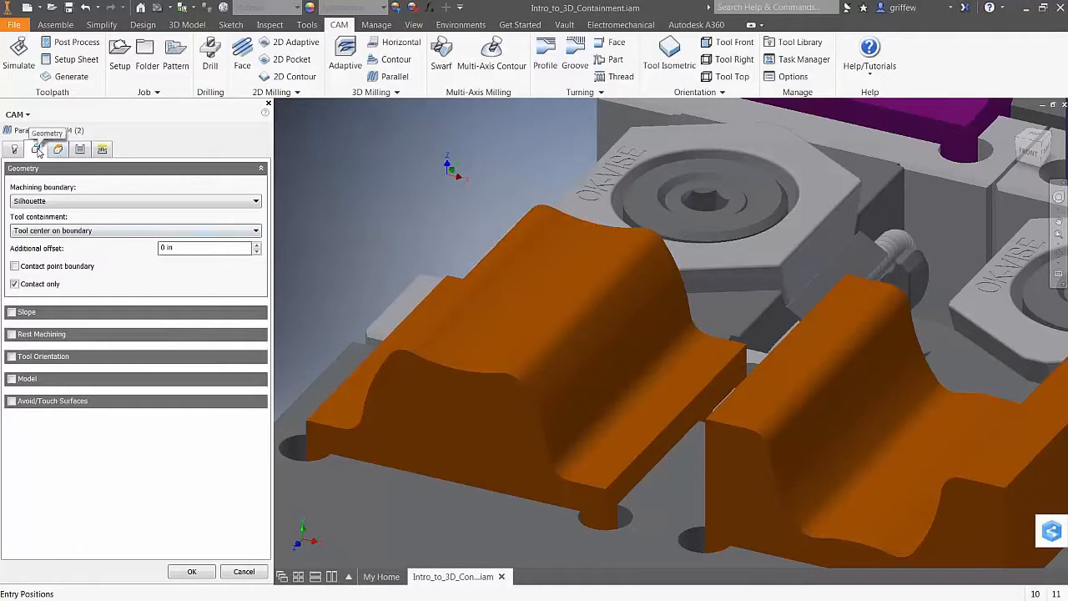
left_click(12, 335)
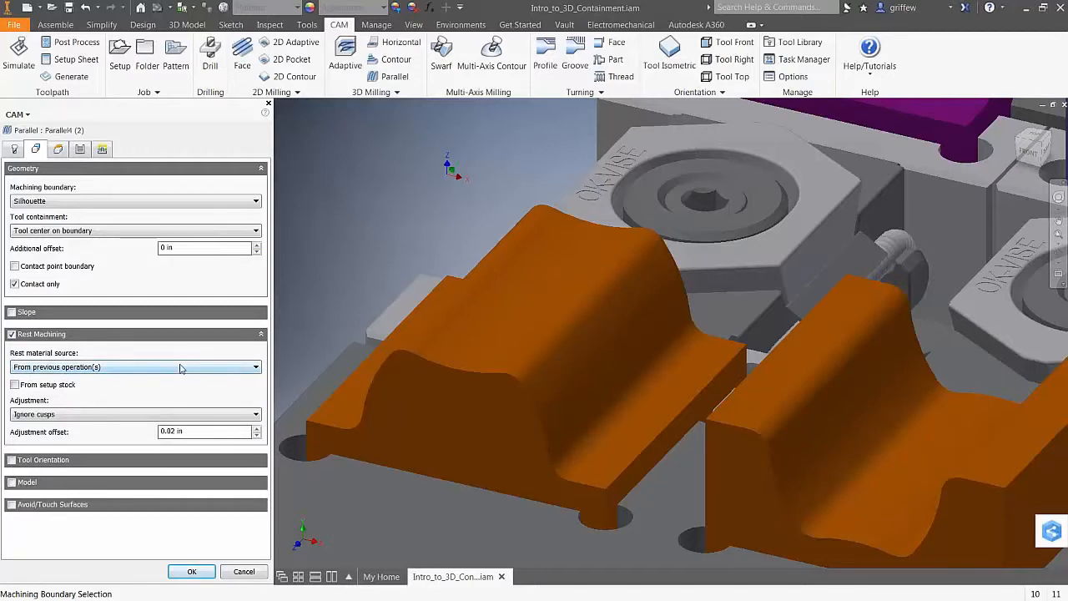
left_click(192, 572)
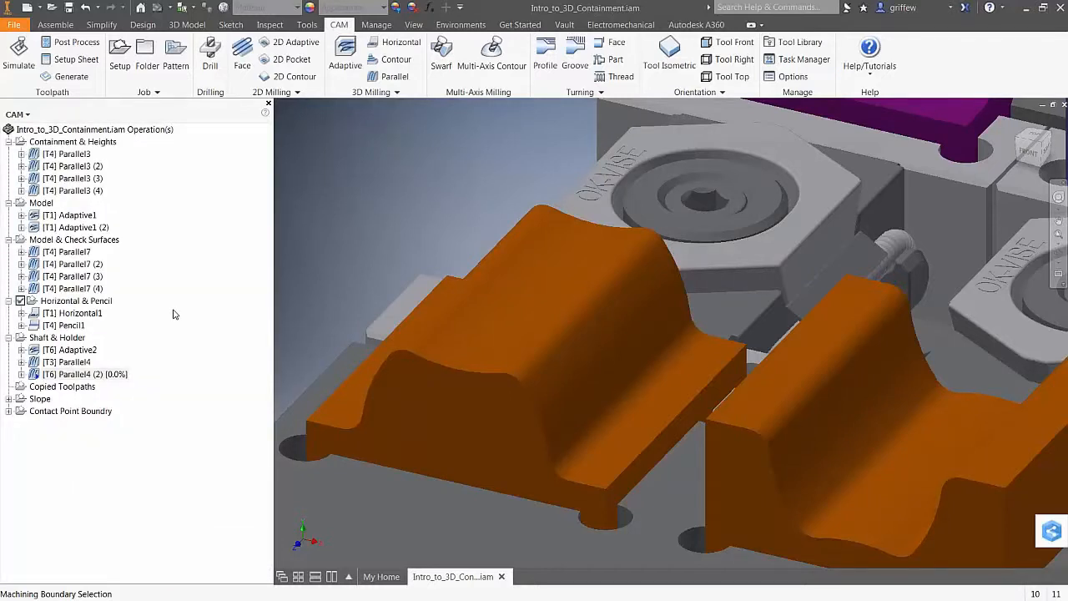
left_click(72, 374)
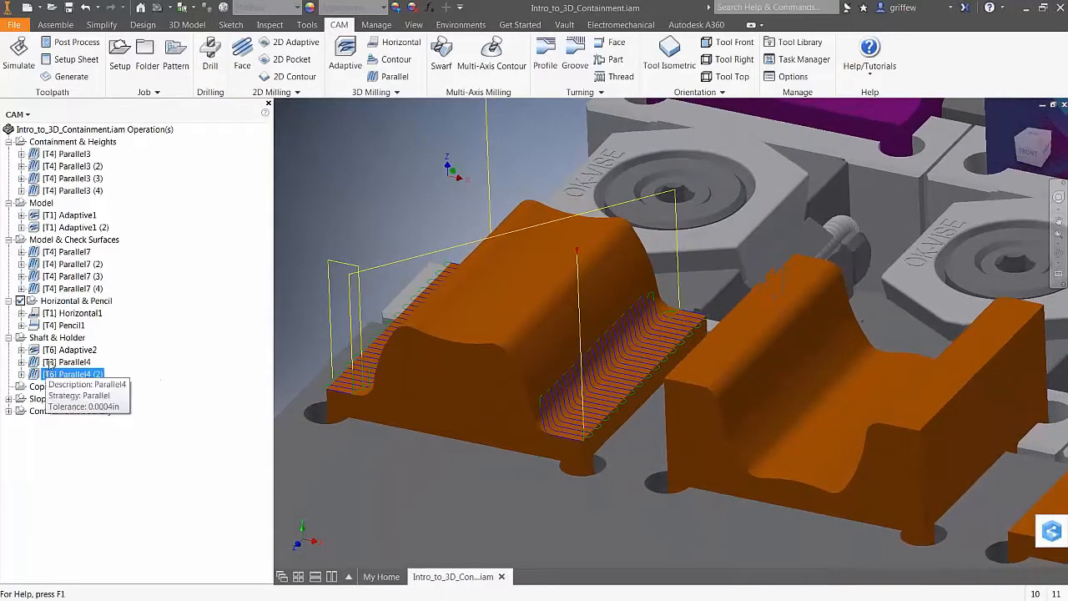
left_click(52, 362)
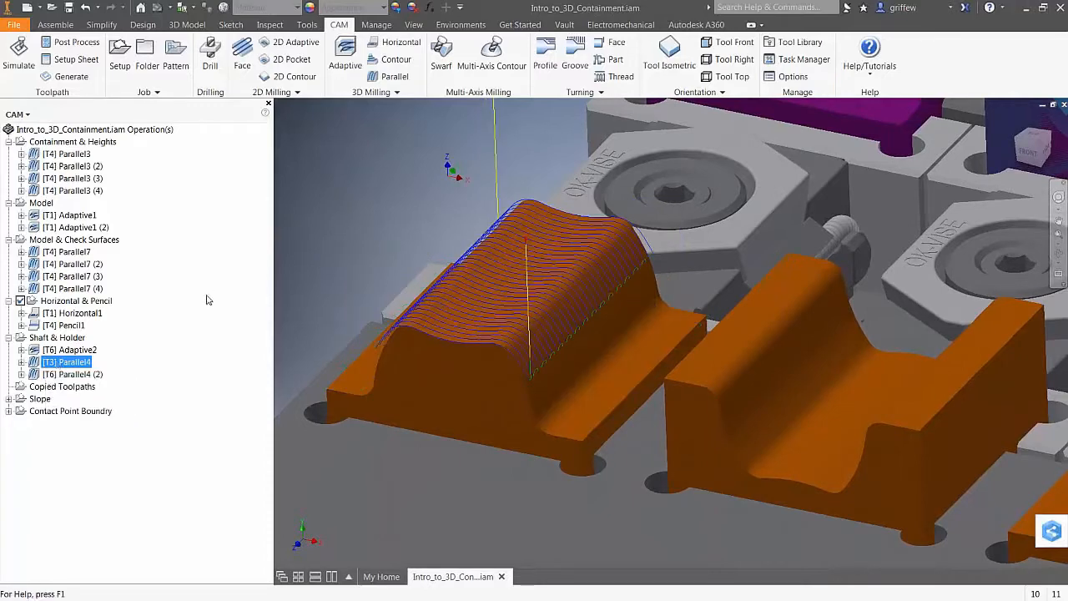
scroll(345, 209, "down", 2)
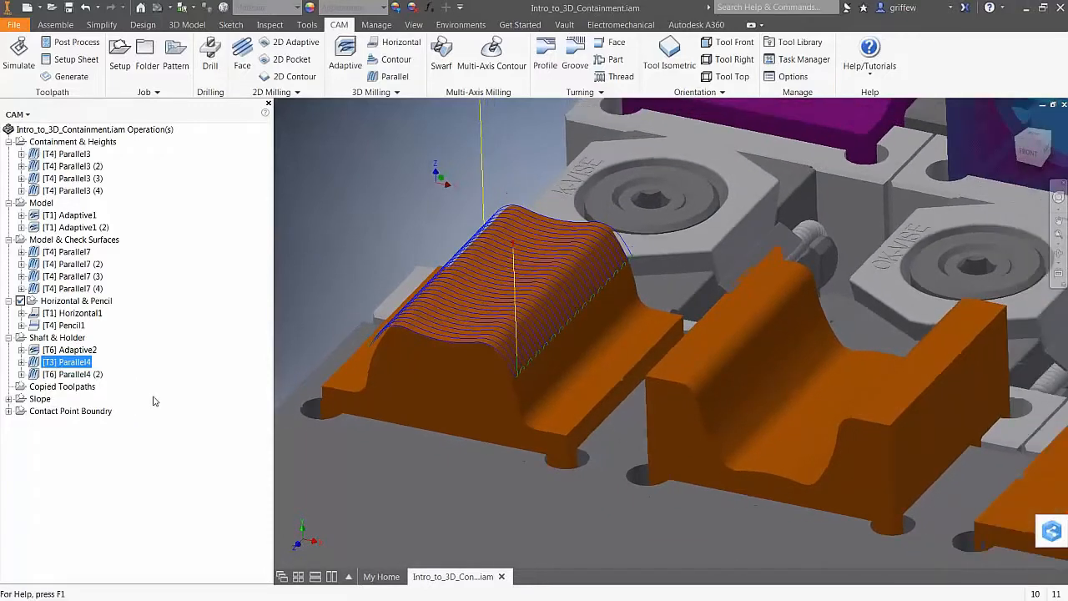
left_click(153, 401)
scroll(387, 220, "down", 2)
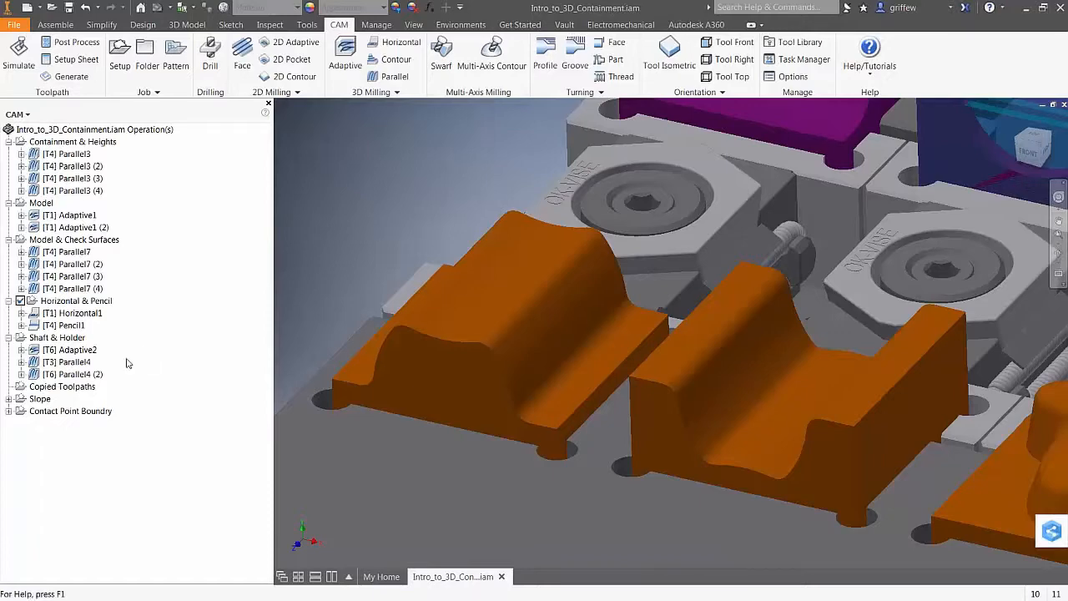
scroll(319, 254, "down", 3)
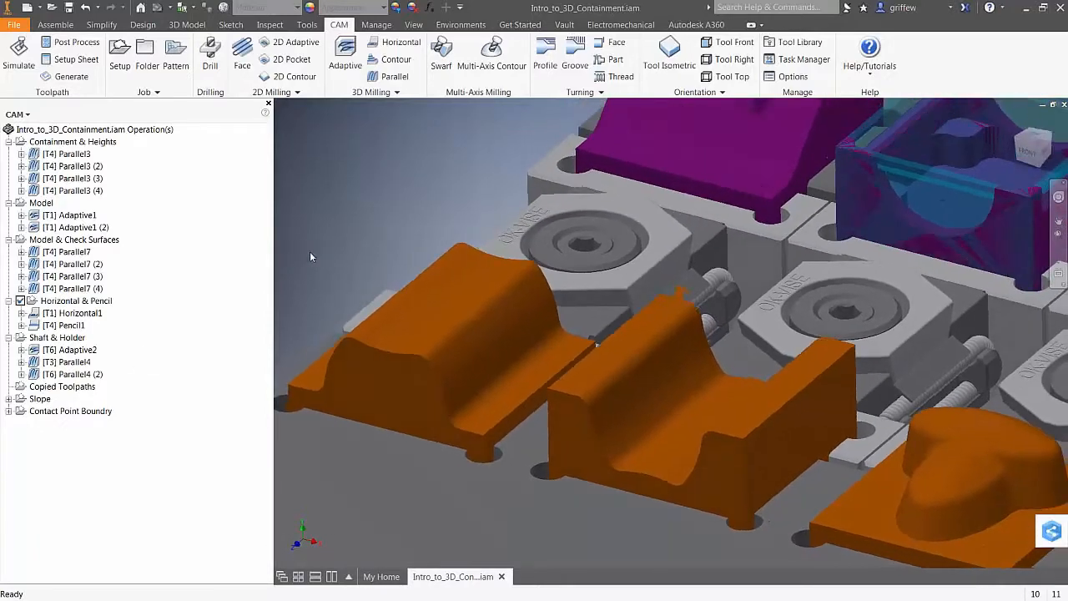
left_click(55, 388)
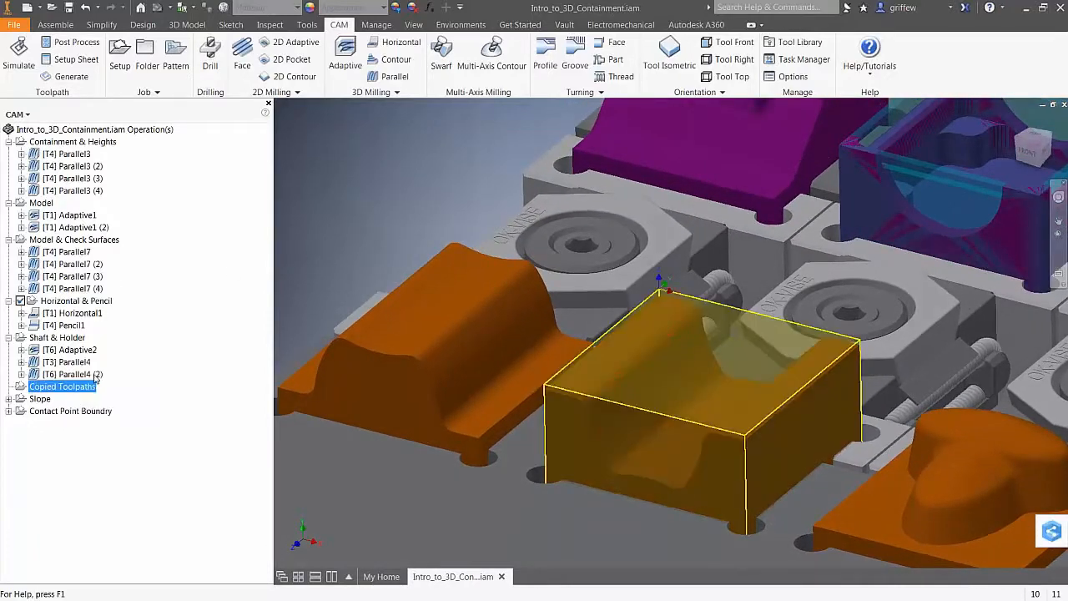
left_click(75, 388)
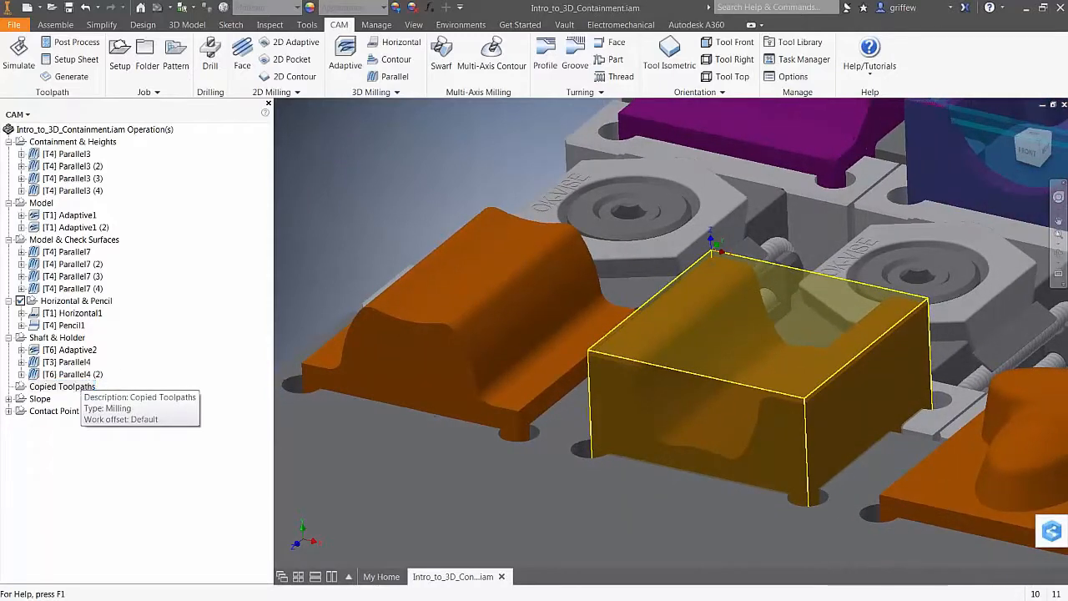
left_click(71, 388)
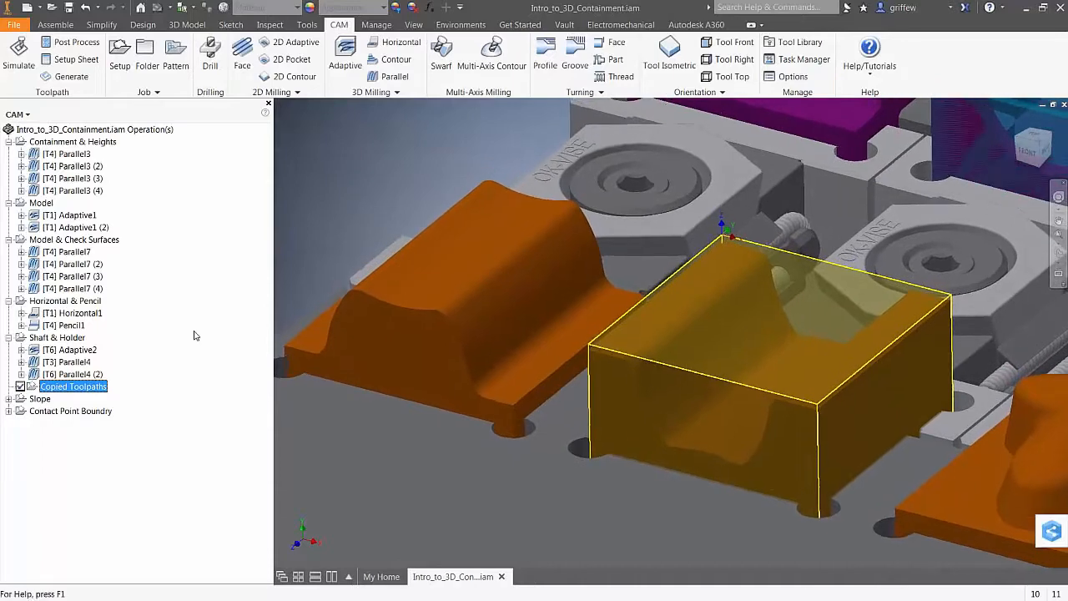
left_click(73, 350)
left_click(74, 374, "shift")
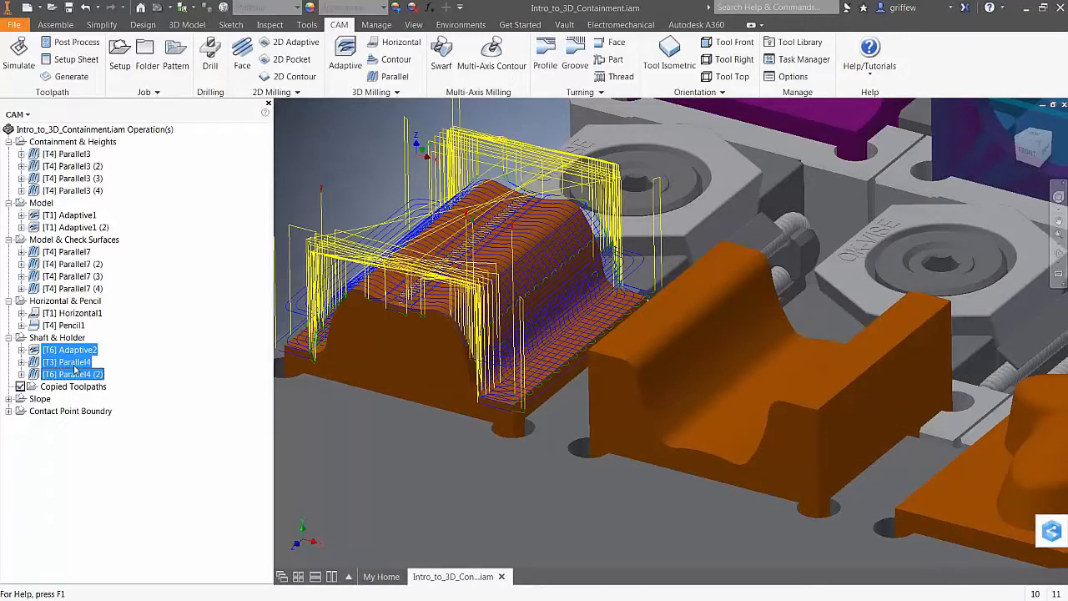
key("Escape")
left_click(64, 387)
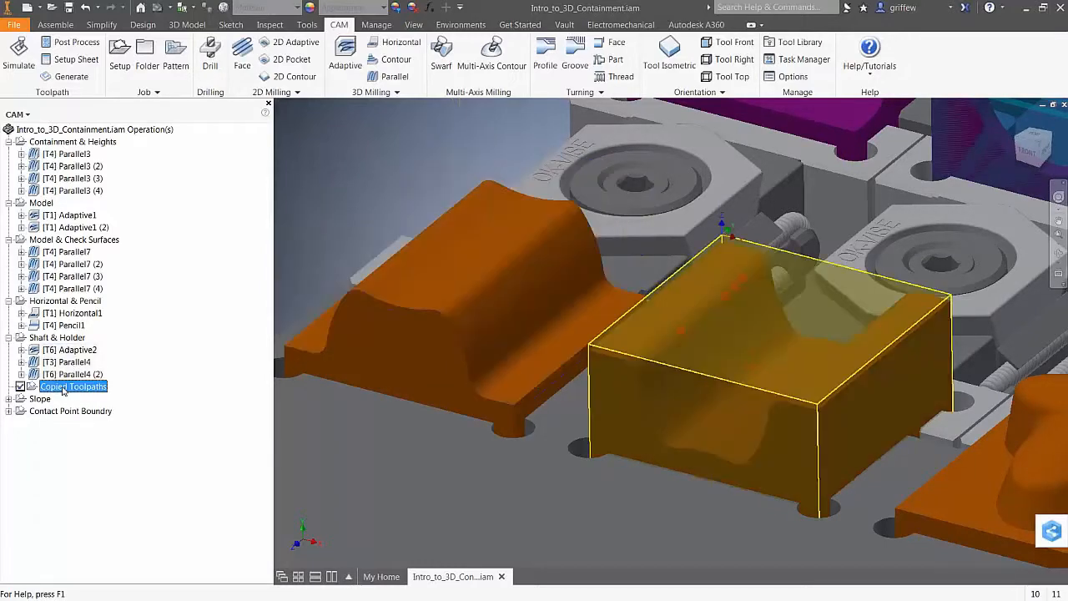
key("ctrl+v")
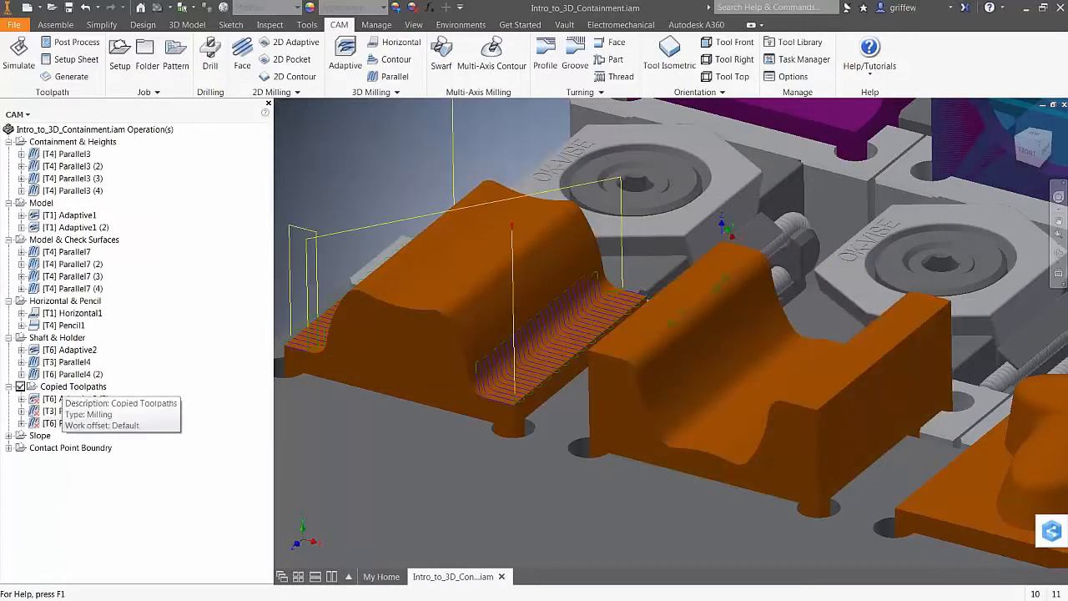
left_click(63, 389)
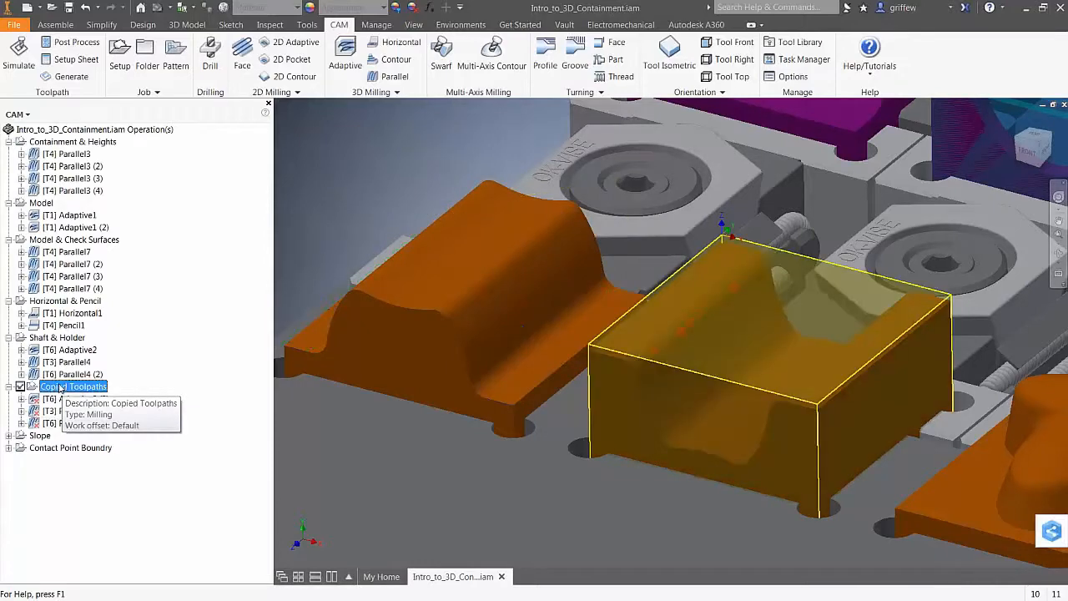
left_click(60, 76)
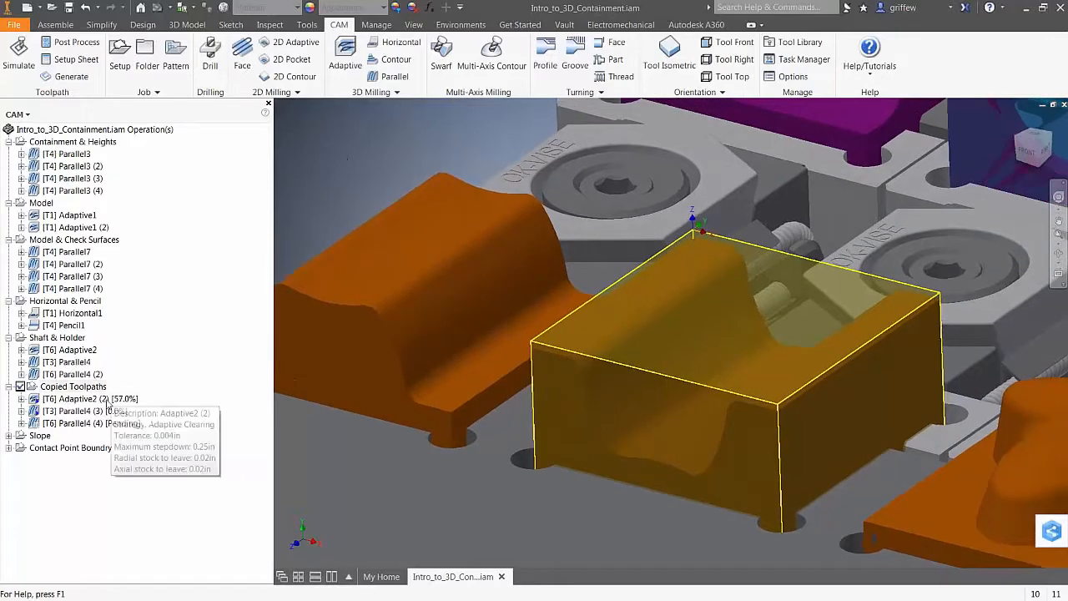
left_click(79, 399)
left_click(91, 411)
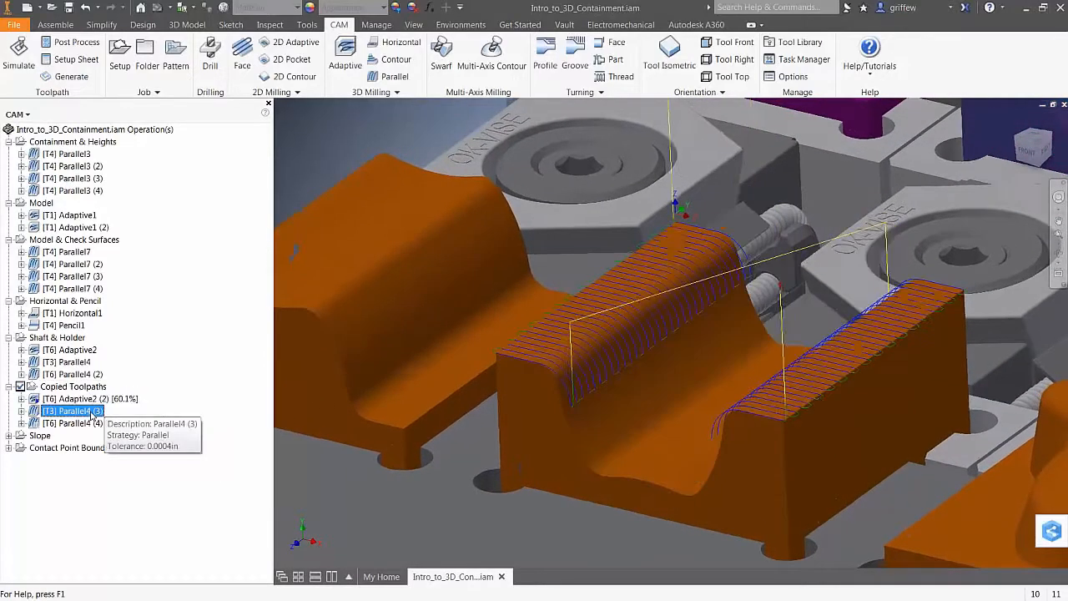
left_click(89, 423)
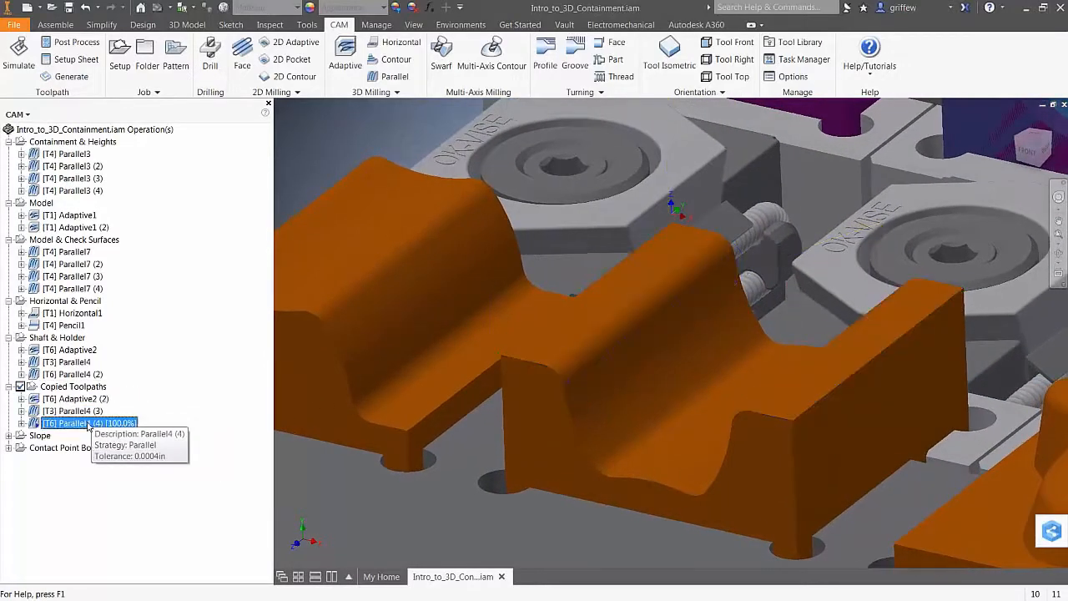
left_click(81, 410)
left_click(79, 400)
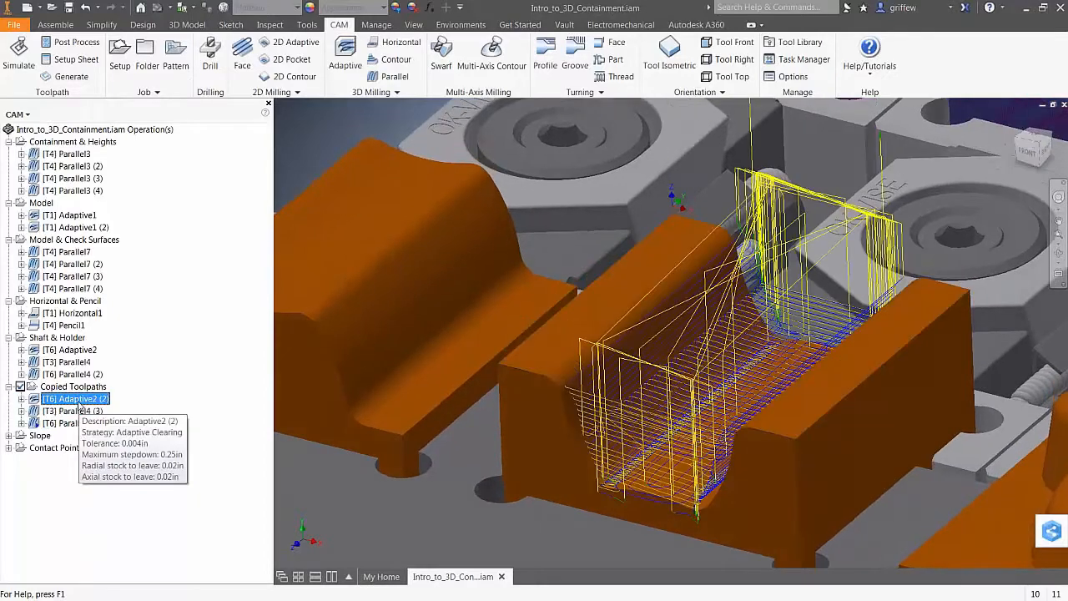
left_click(79, 411)
left_click(76, 423)
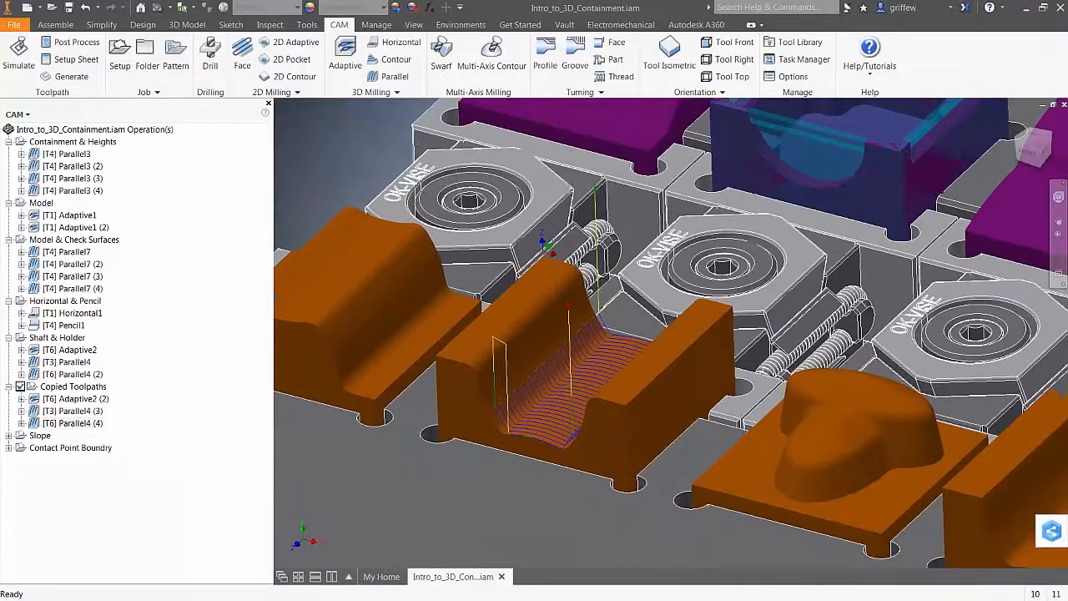
left_click(75, 399)
left_click(75, 423, "shift")
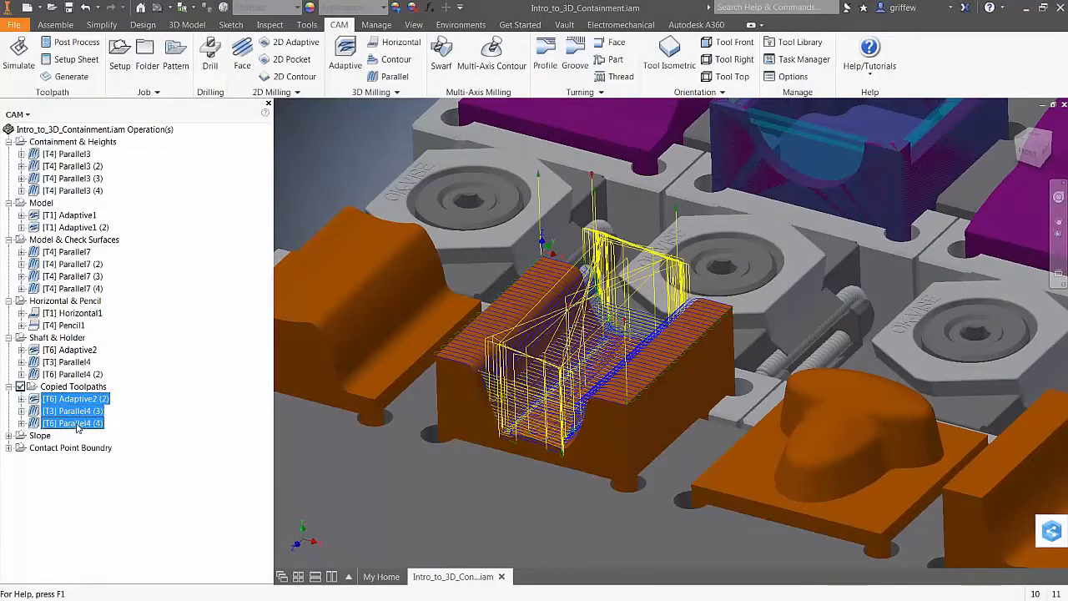
right_click(78, 426)
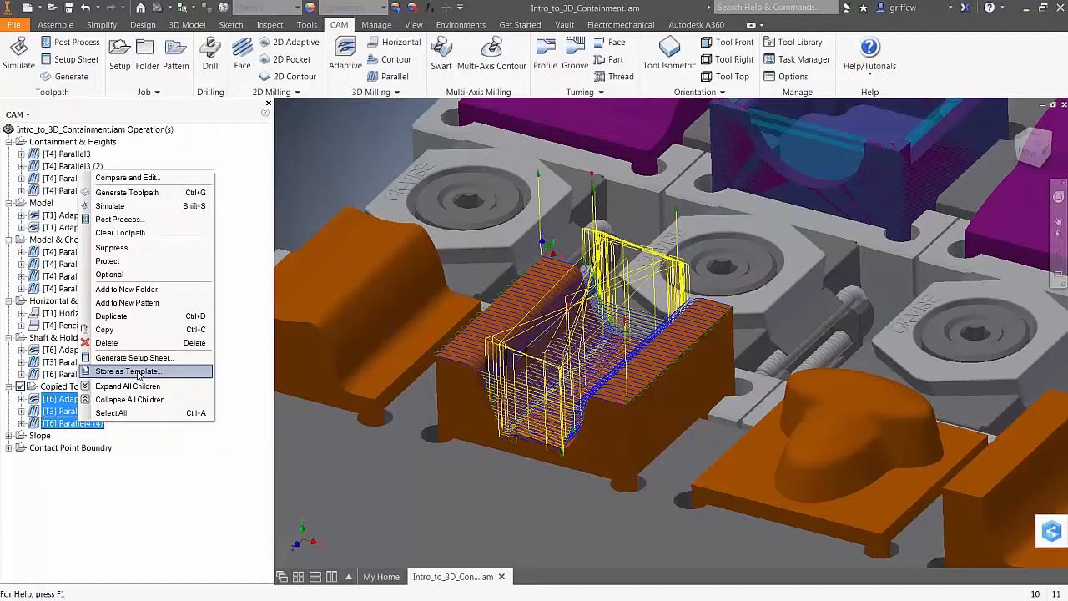
left_click(125, 494)
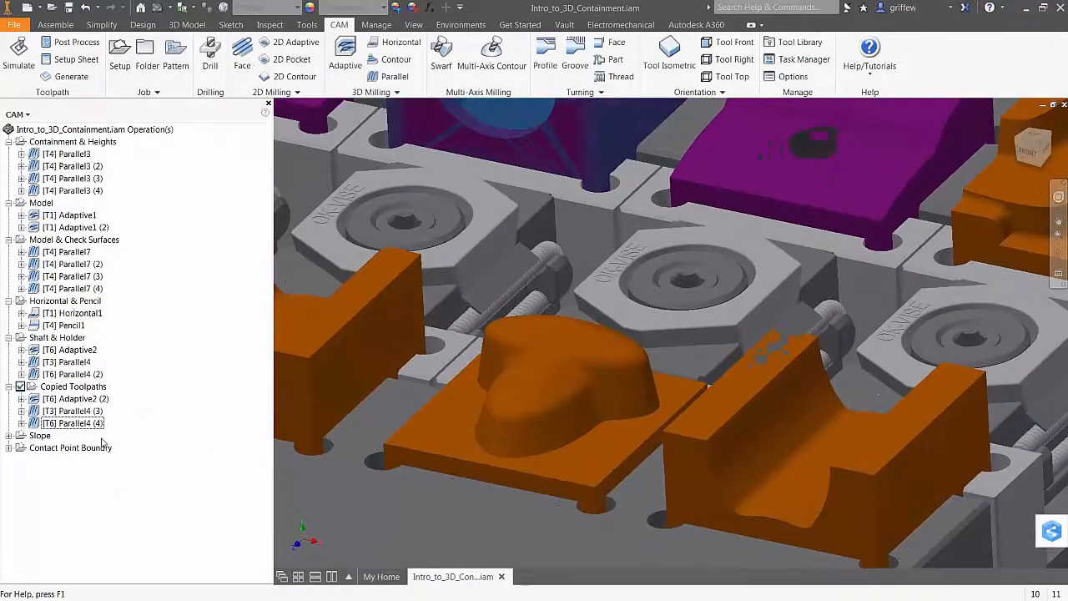
Turn on Contour1's Slope limit with a 60 deg From angle and regenerate the toolpath
left_click(9, 435)
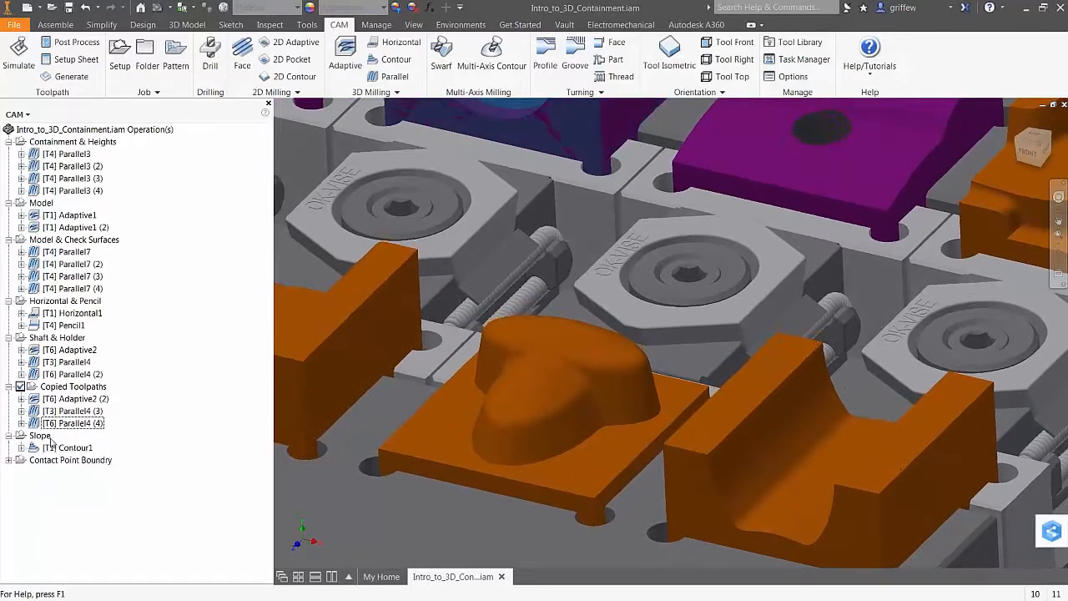
left_click(55, 448)
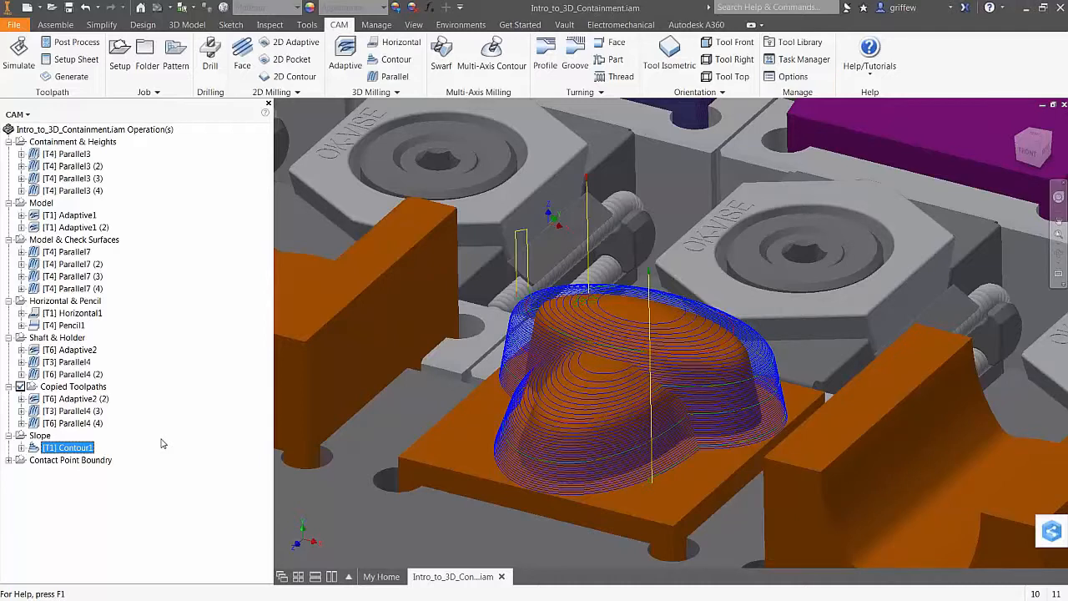
right_click(78, 448)
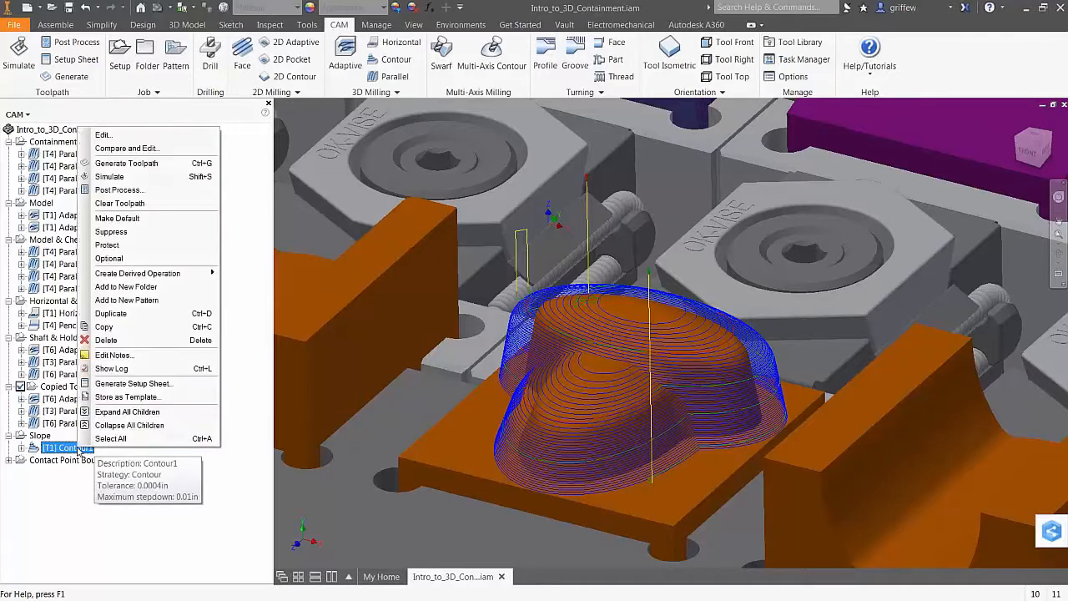
left_click(105, 134)
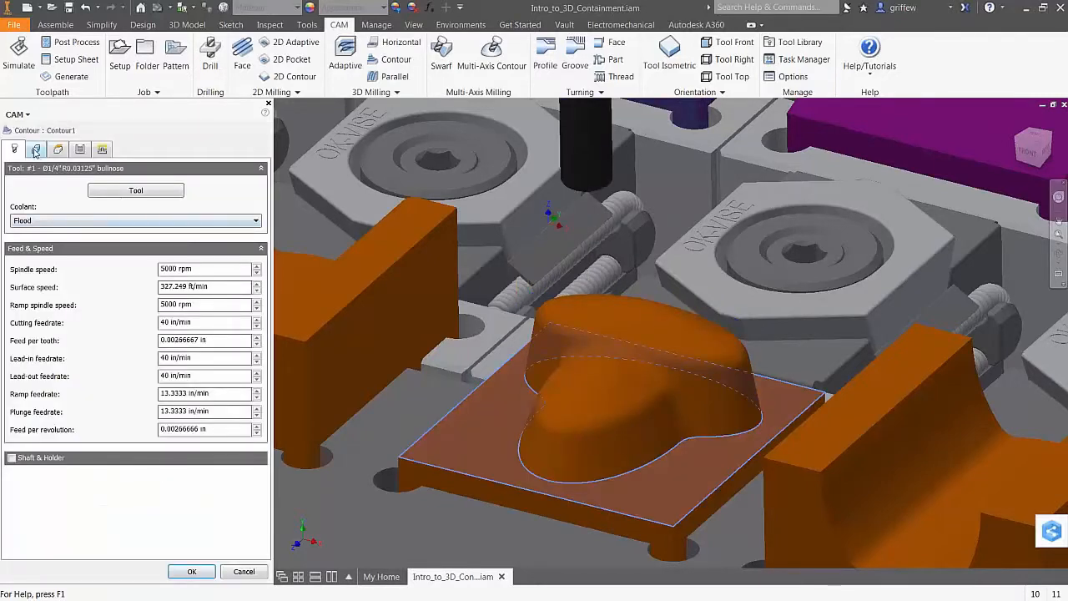
left_click(36, 150)
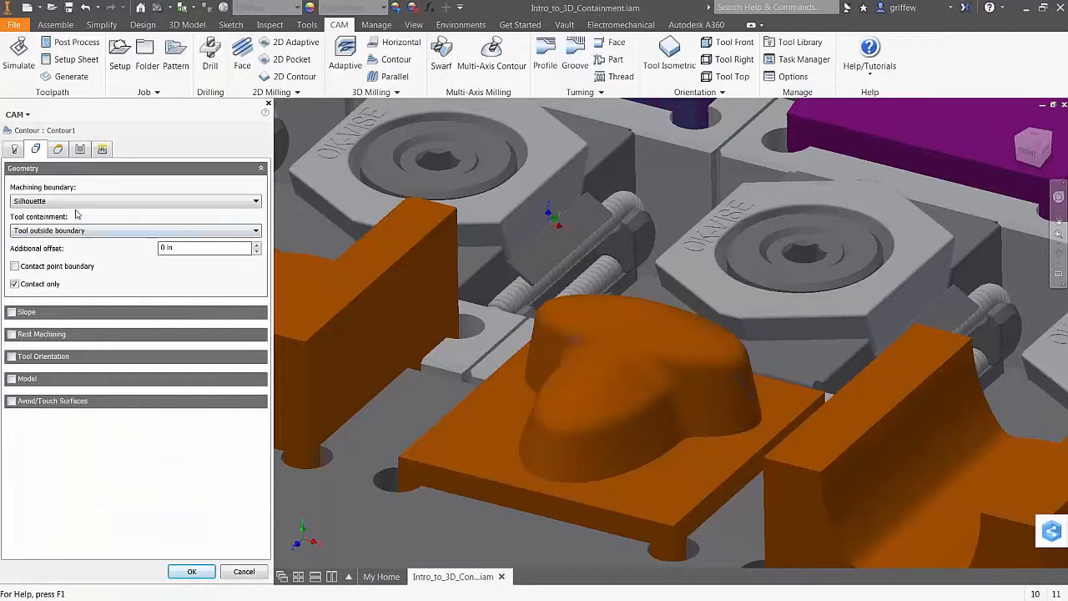
left_click(13, 313)
left_click_drag(200, 334, 149, 341)
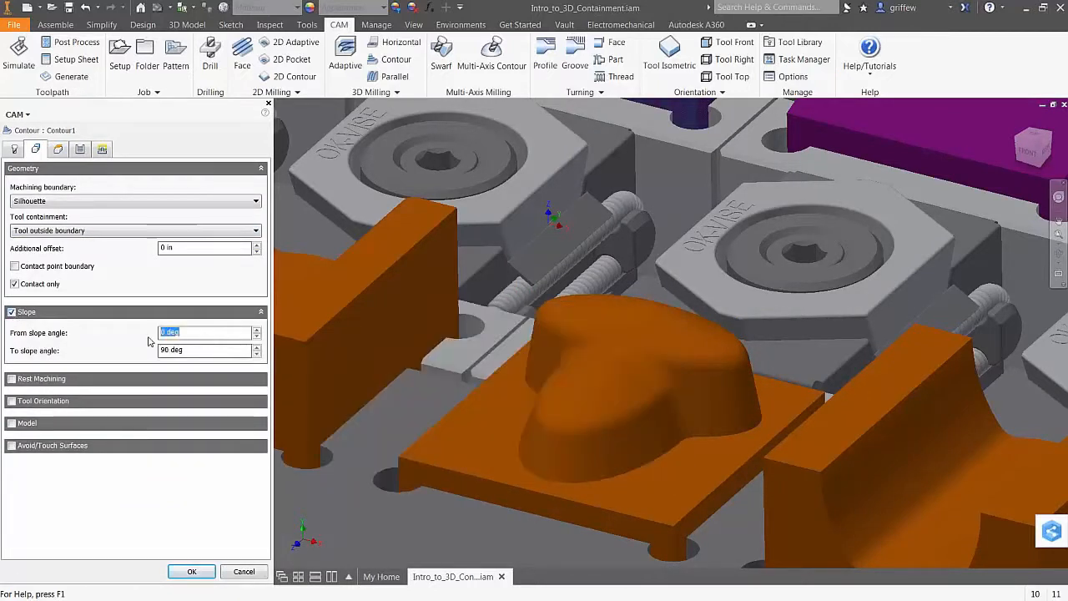
type("60")
left_click(192, 348)
left_click(192, 570)
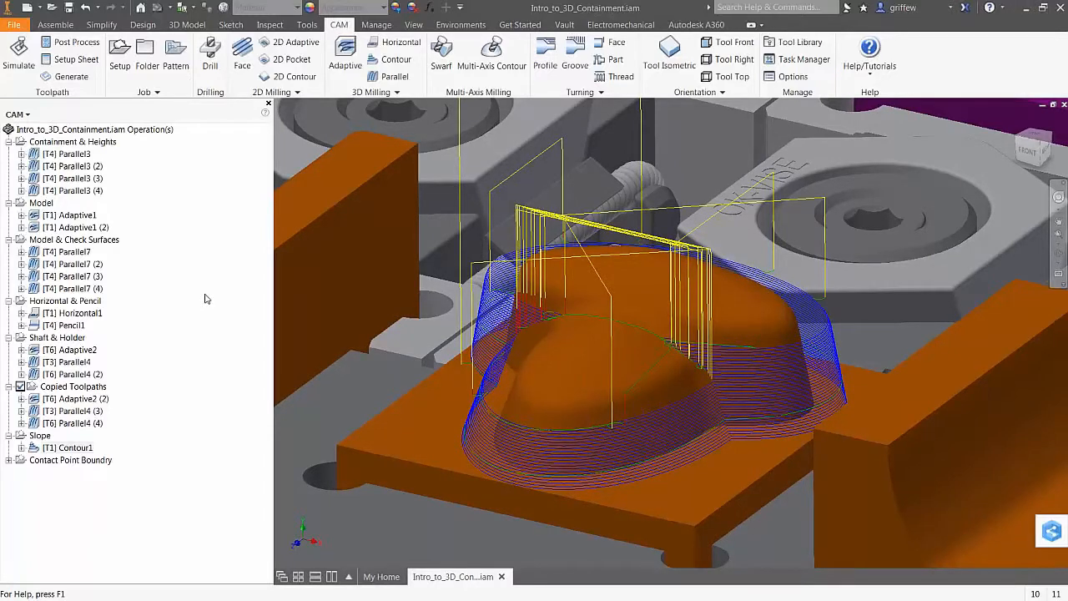
Duplicate the Contour1 operation to create Contour1 (2)
left_click(162, 413)
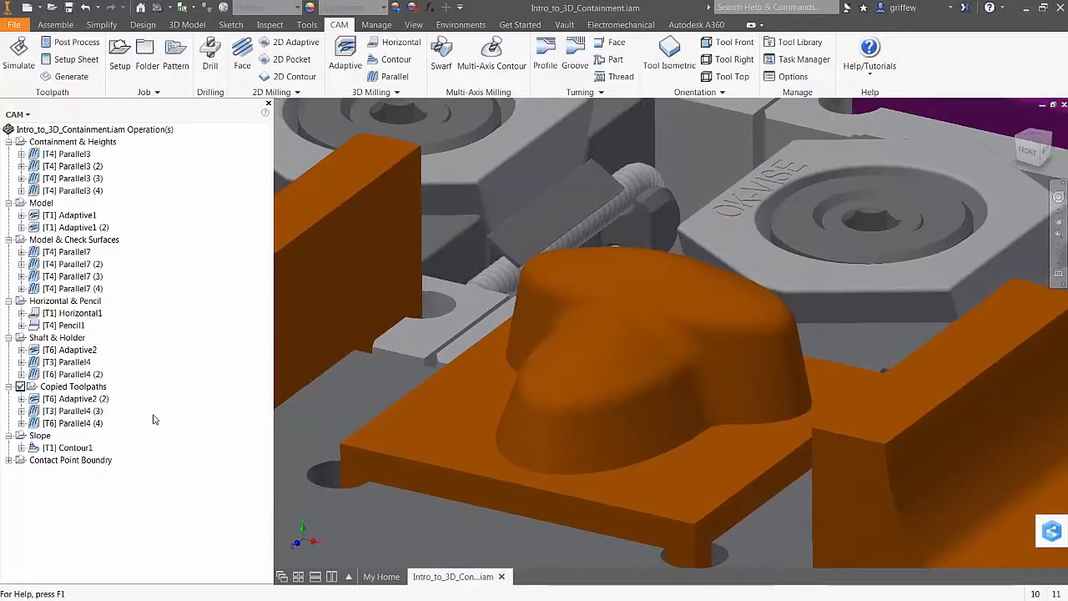
left_click(70, 448)
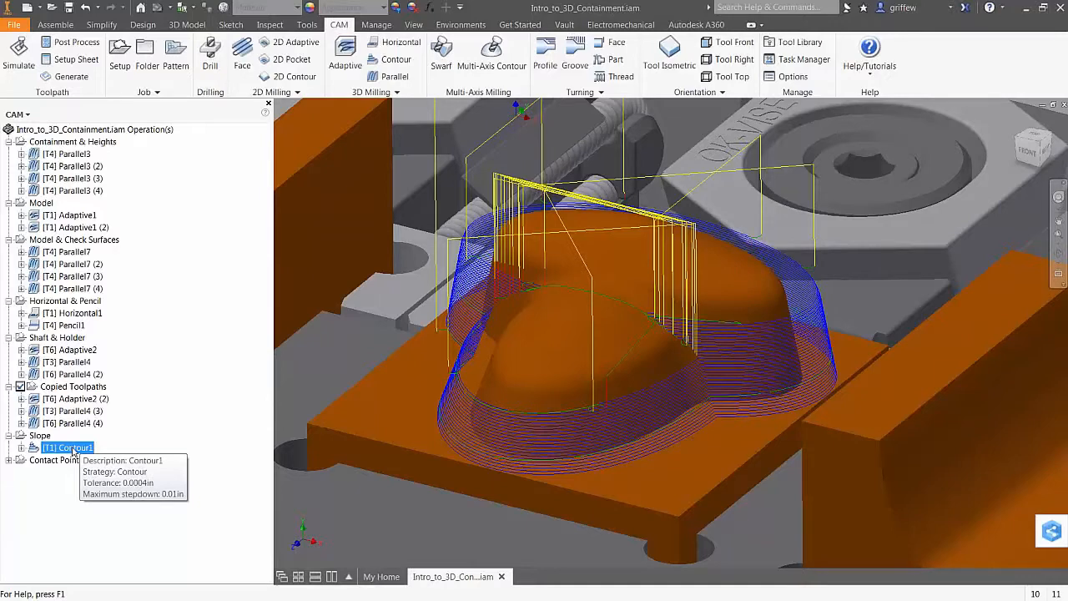
right_click(73, 451)
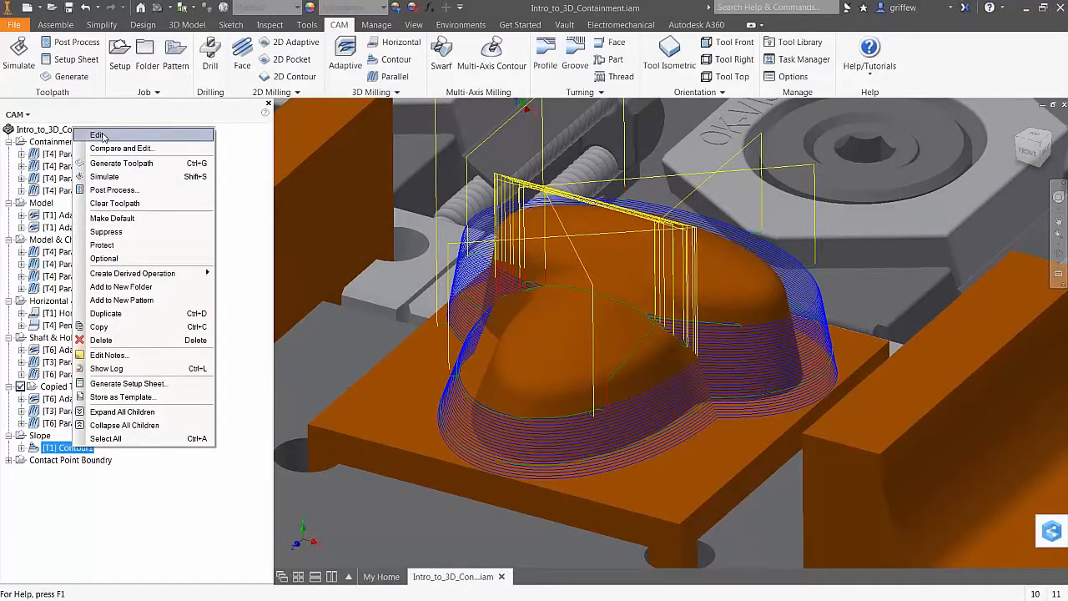
left_click(75, 449)
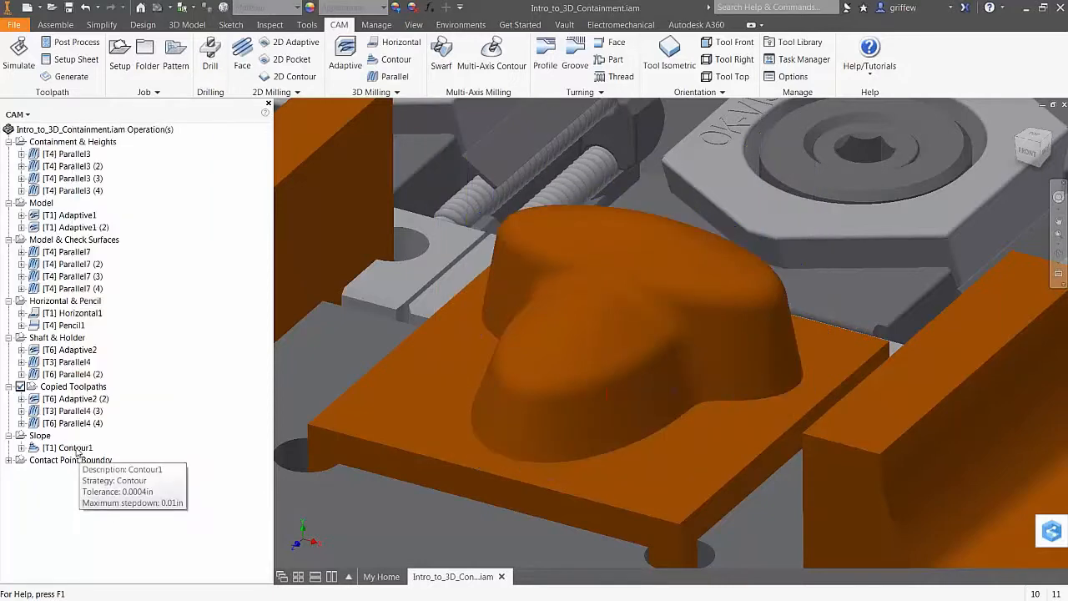
key("ctrl+d")
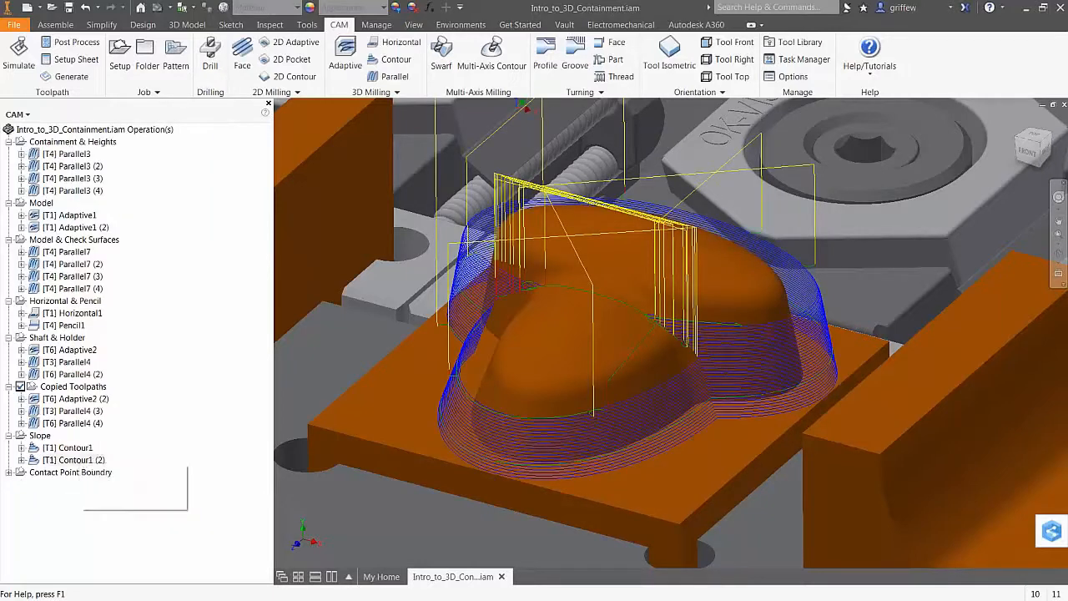
In Contour1 (2), turn off Slope and machine shallow areas at 0.005 in, then regenerate
right_click(83, 459)
left_click(131, 149)
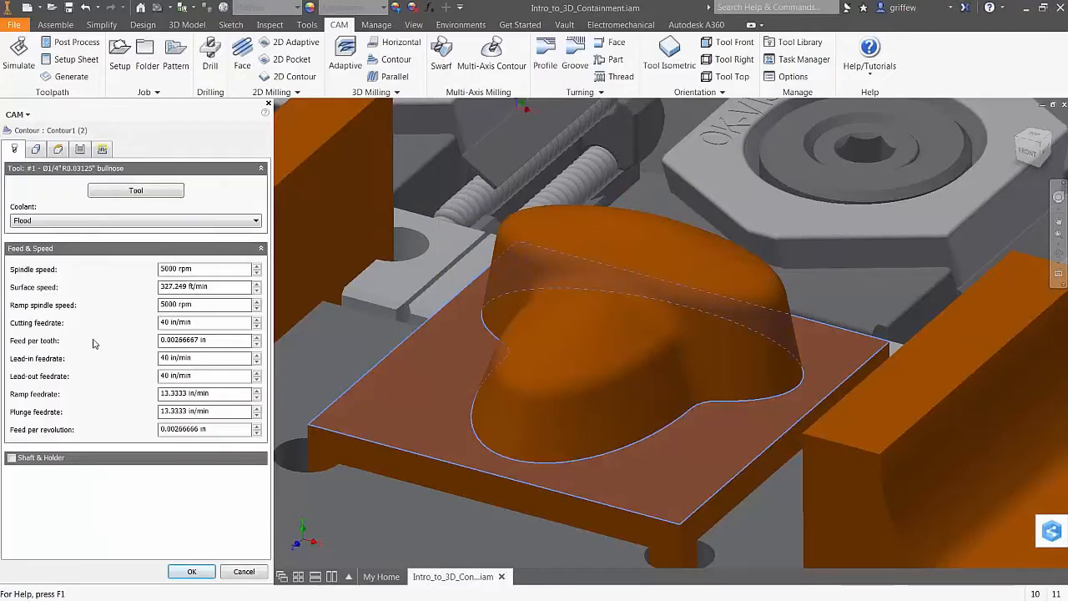
left_click(36, 149)
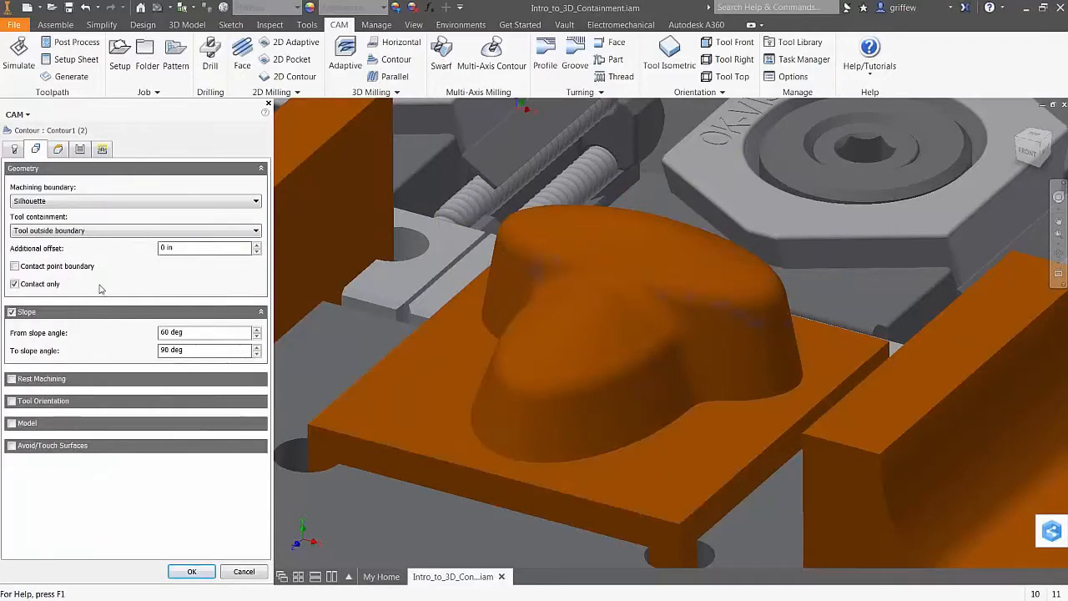
left_click(12, 312)
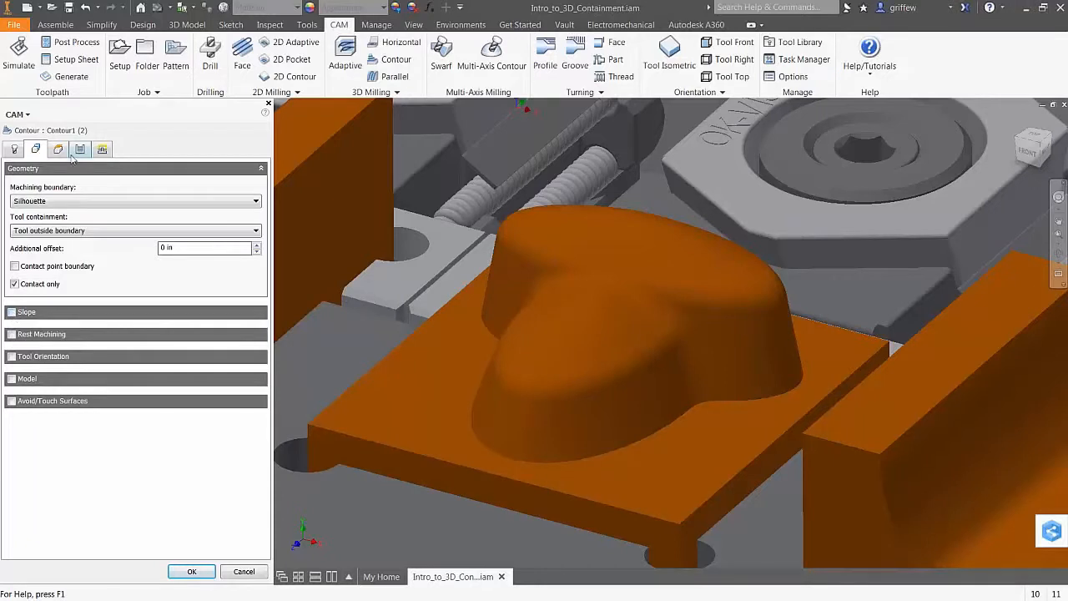
left_click(80, 149)
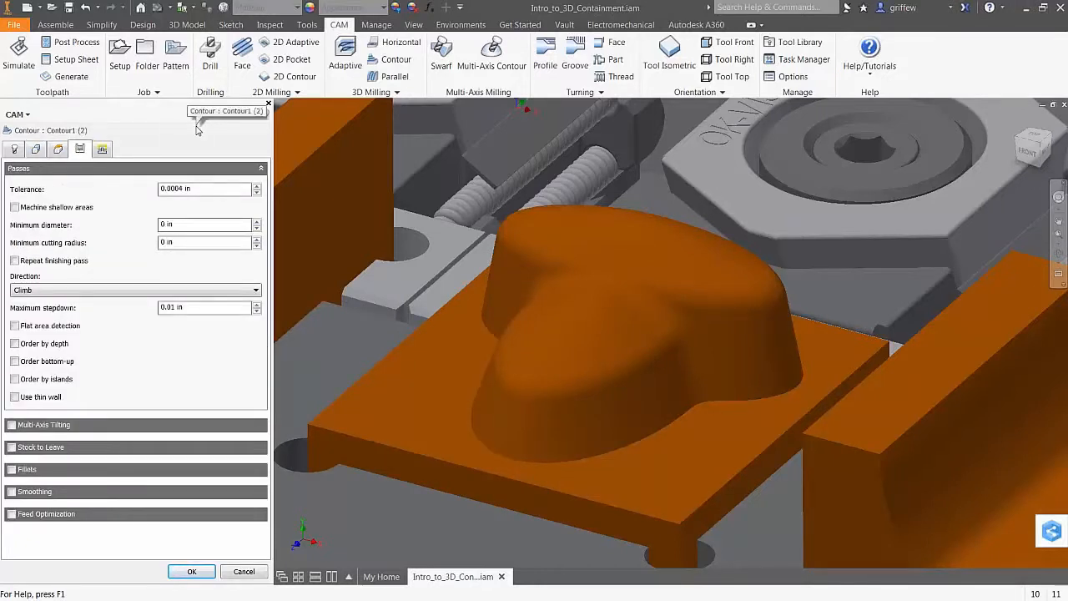
left_click(14, 207)
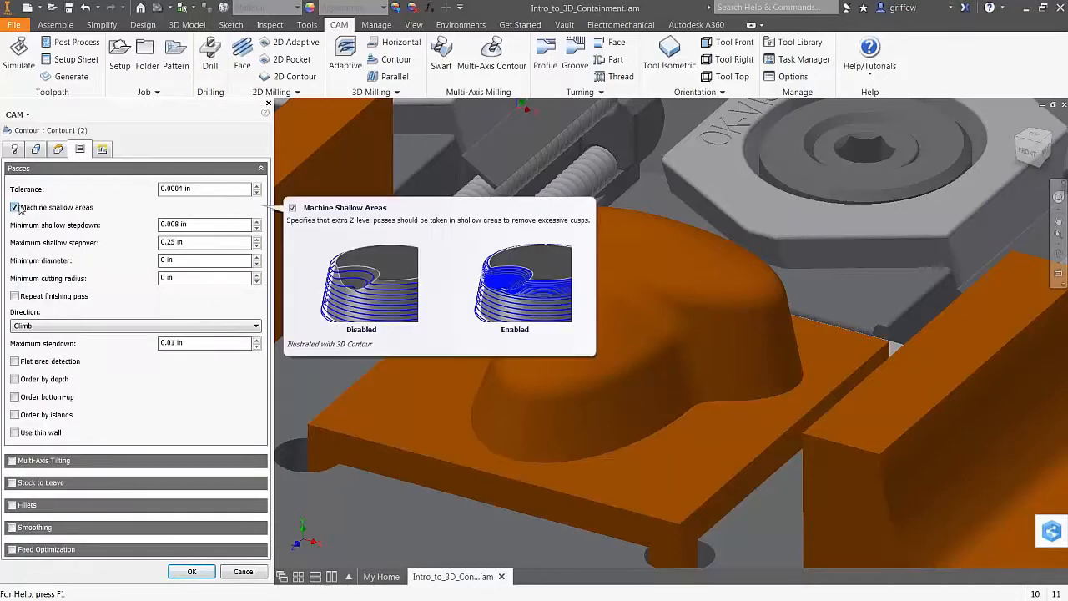
mouse_move(87, 209)
double_click(166, 242)
type("005")
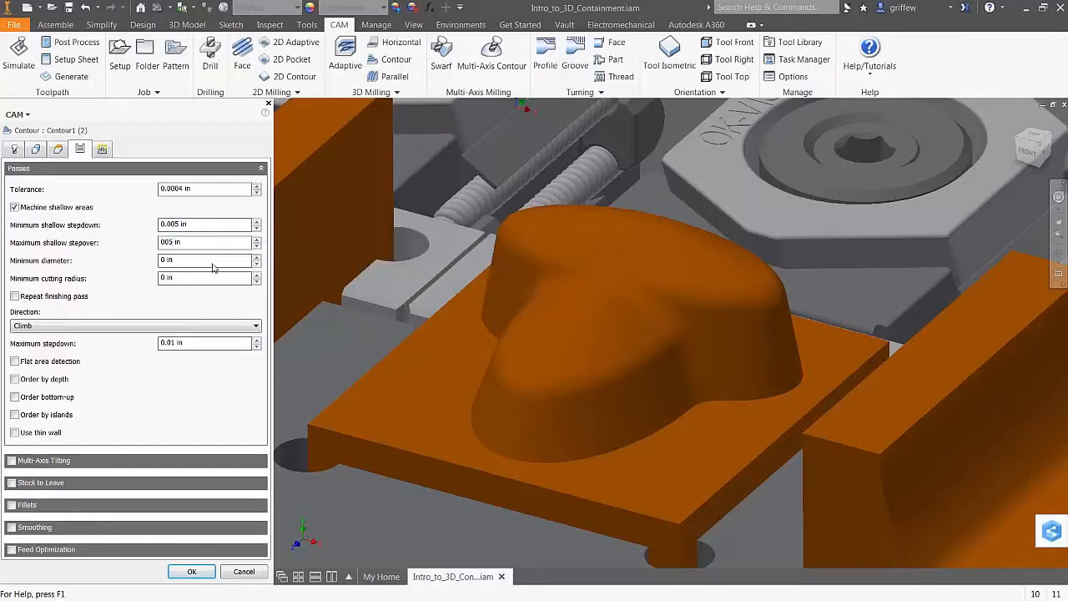
left_click(191, 572)
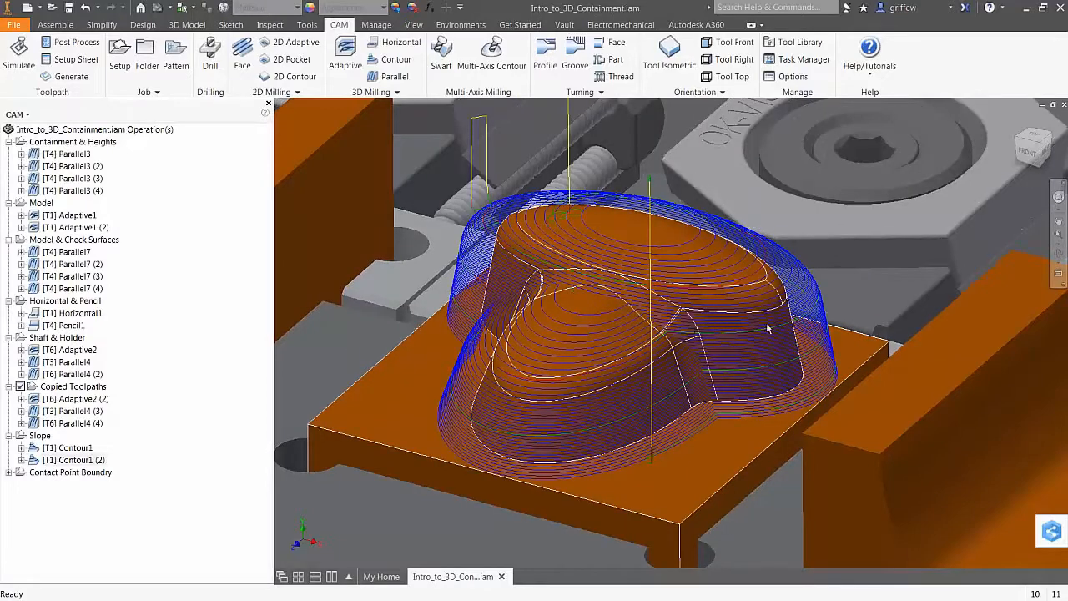
middle_click_drag(769, 310, 521, 277, "shift")
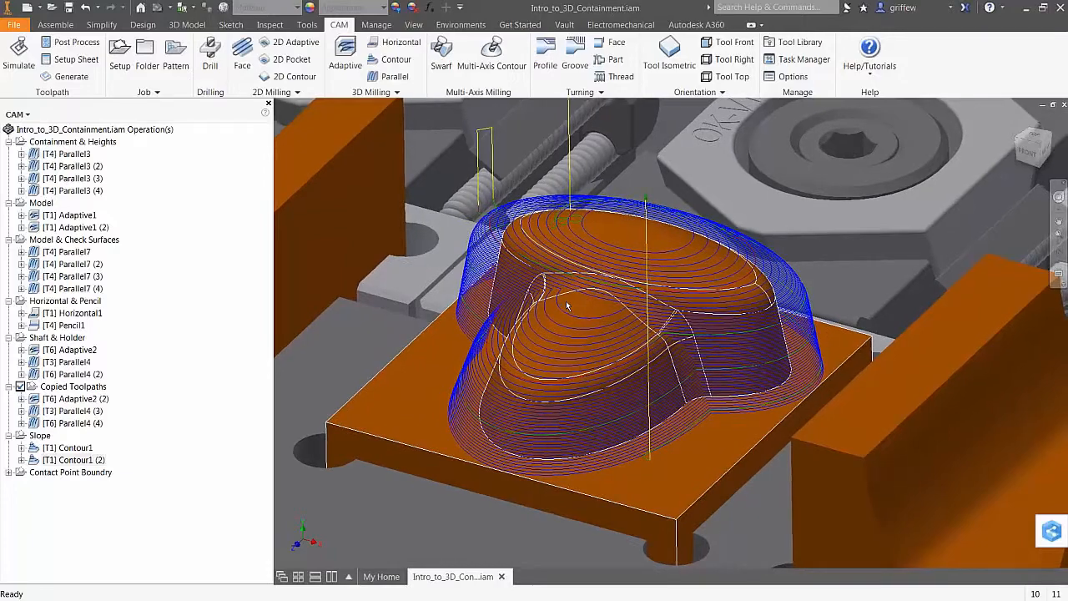
Expand Contact Point Boundry and display [T6] Parallel5, orbiting to inspect the jaw part
left_click(73, 460)
left_click(171, 524)
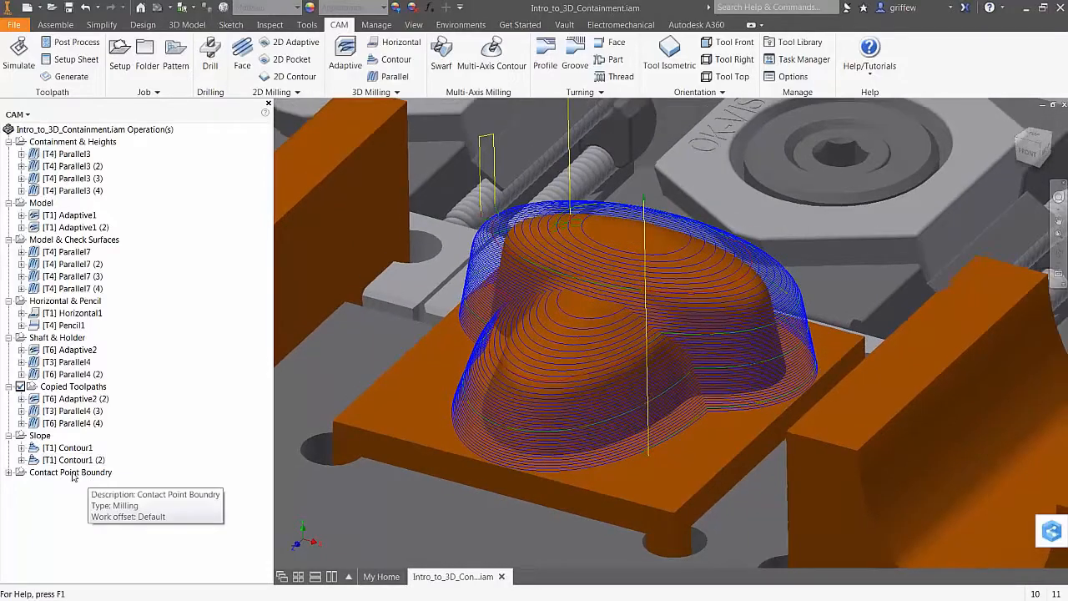
scroll(705, 377, "up", 5)
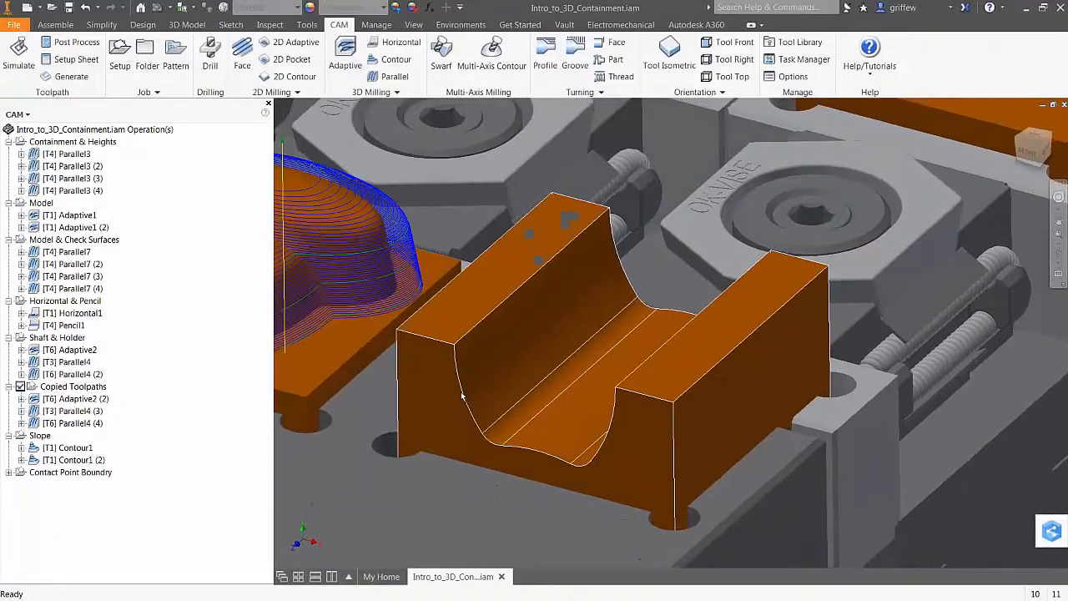
left_click(9, 472)
left_click(61, 485)
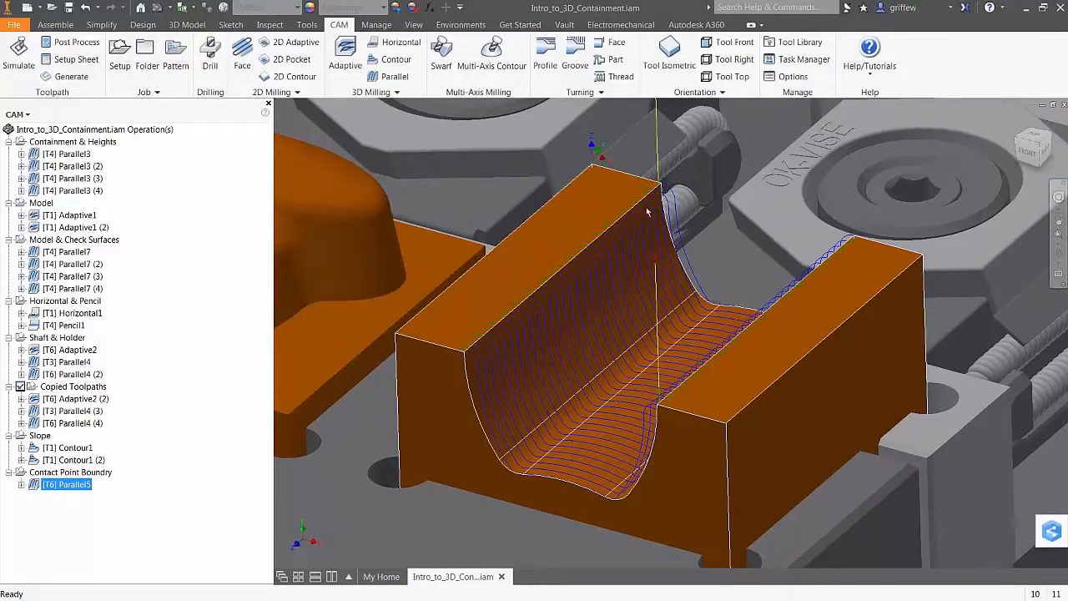
middle_click_drag(477, 361, 653, 197, "shift")
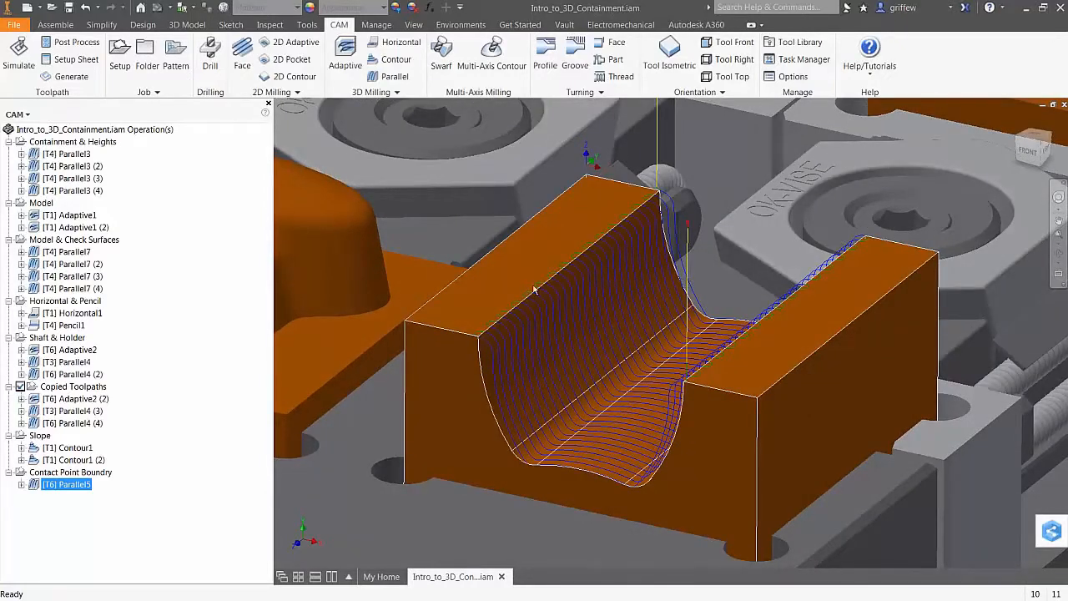
middle_click_drag(530, 325, 508, 346, "shift")
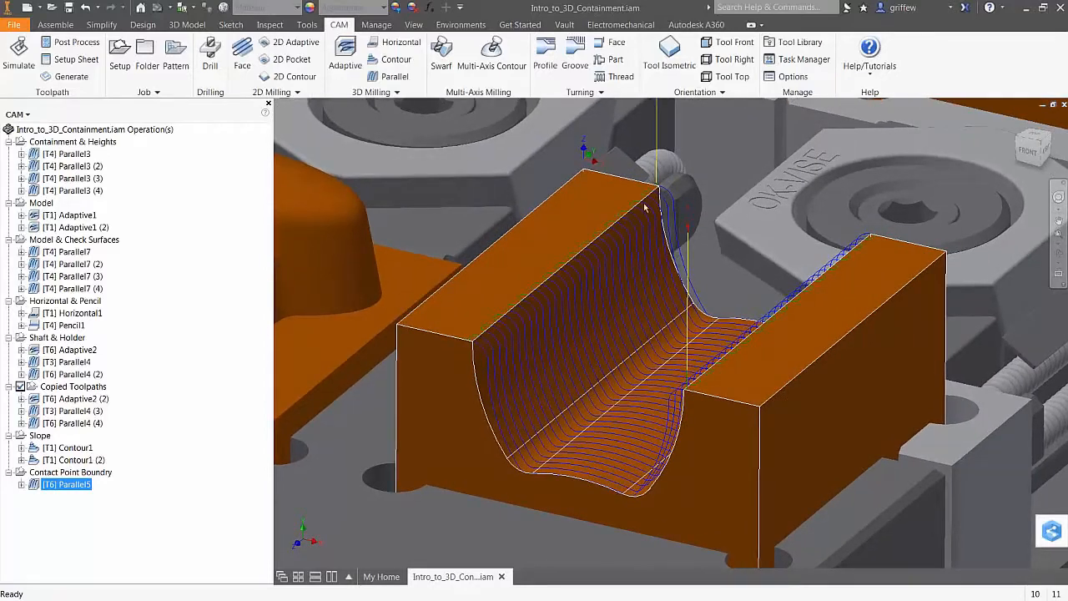
right_click(58, 489)
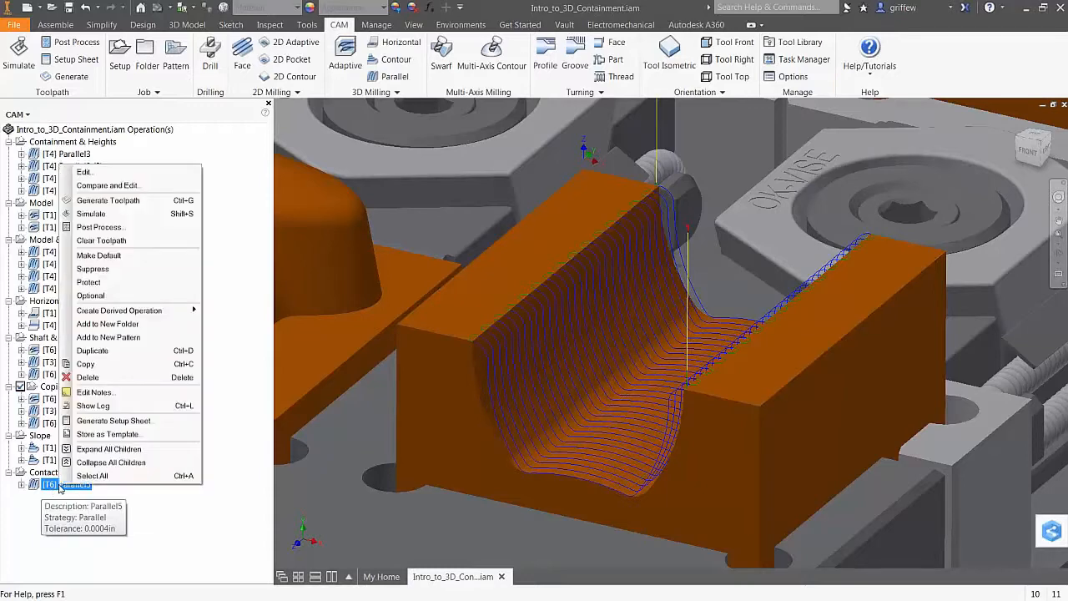
Enable Contact point boundary in Parallel5's Geometry settings, regenerate, and view the whole fixture
left_click(100, 171)
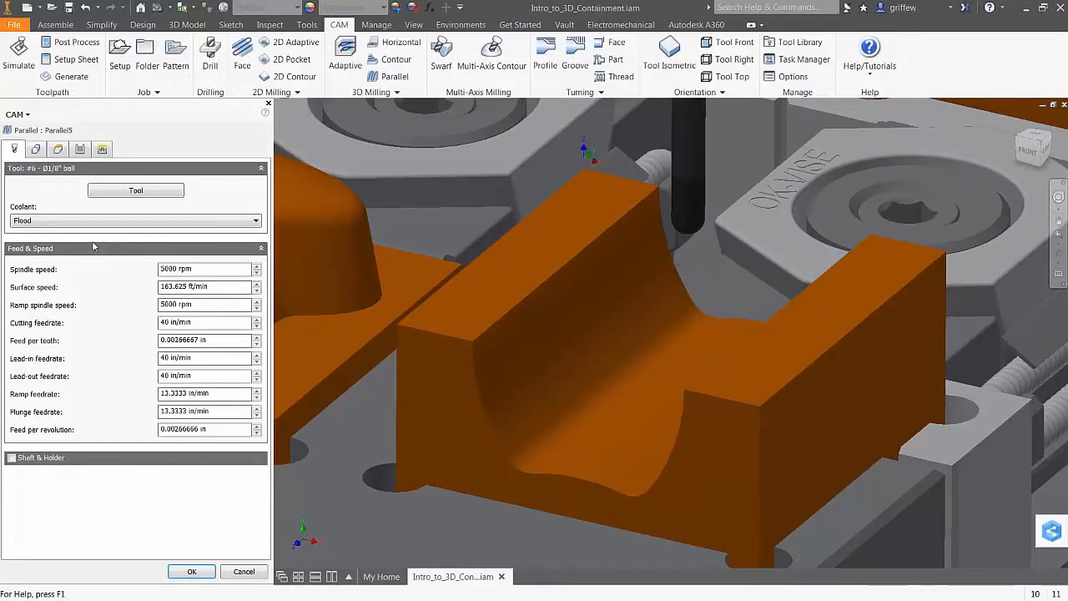
left_click(34, 151)
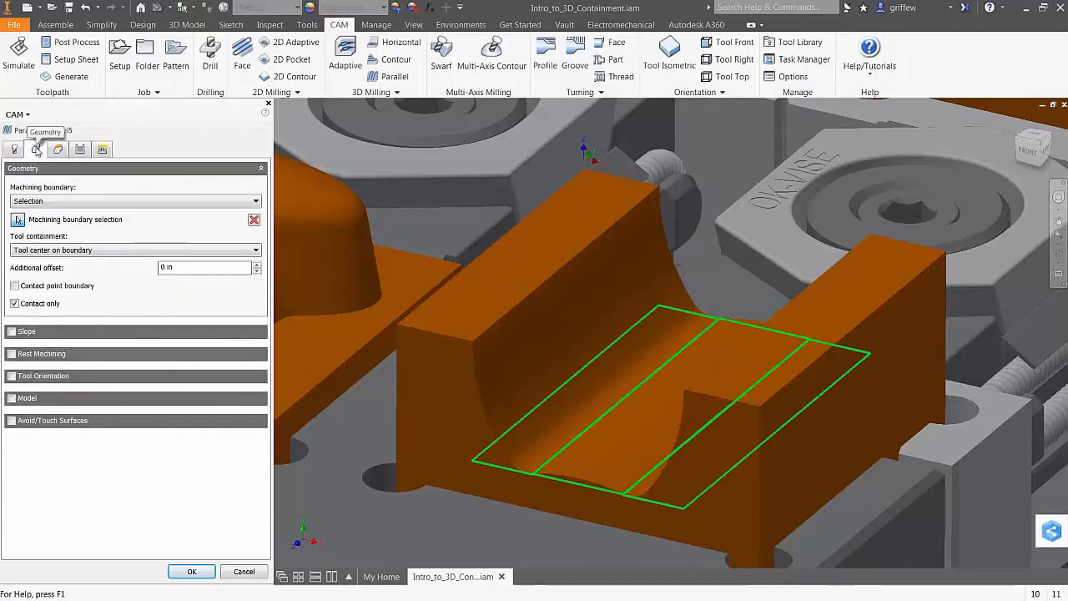
left_click(15, 286)
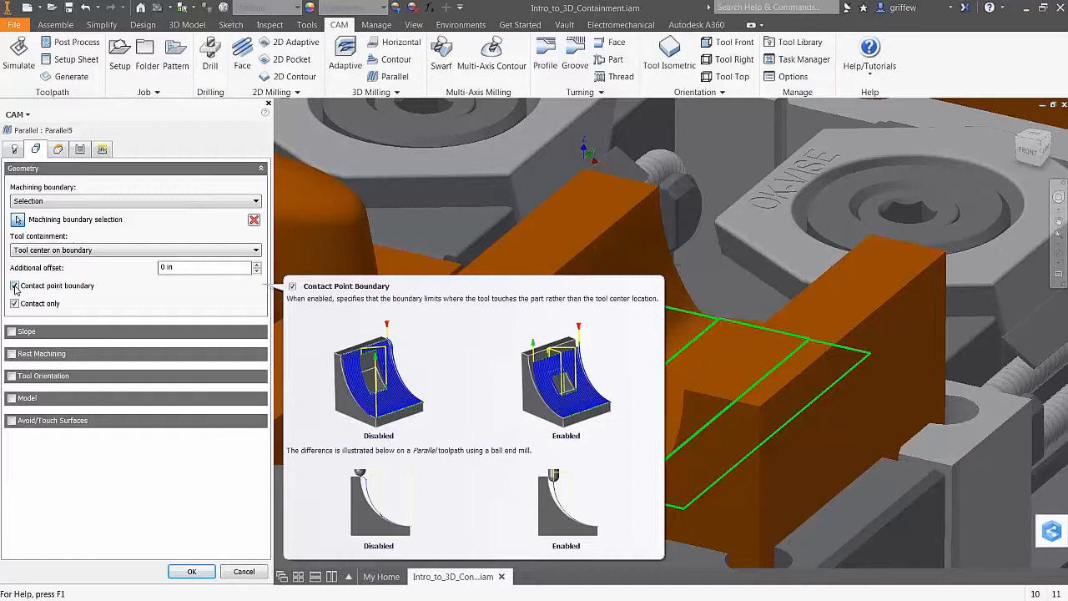
left_click(191, 571)
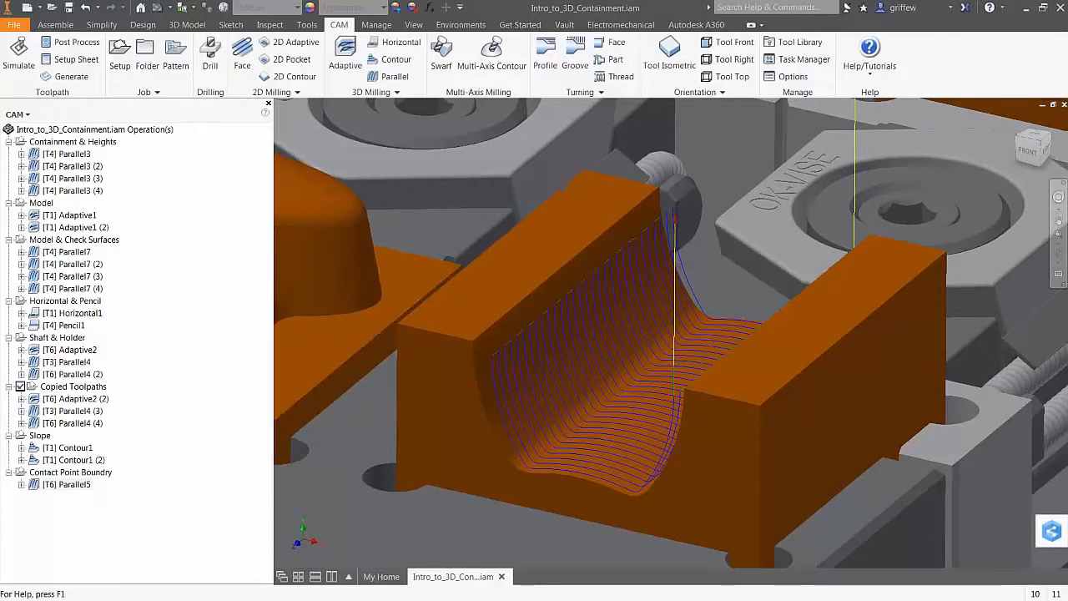
middle_click_drag(634, 351, 579, 371, "shift")
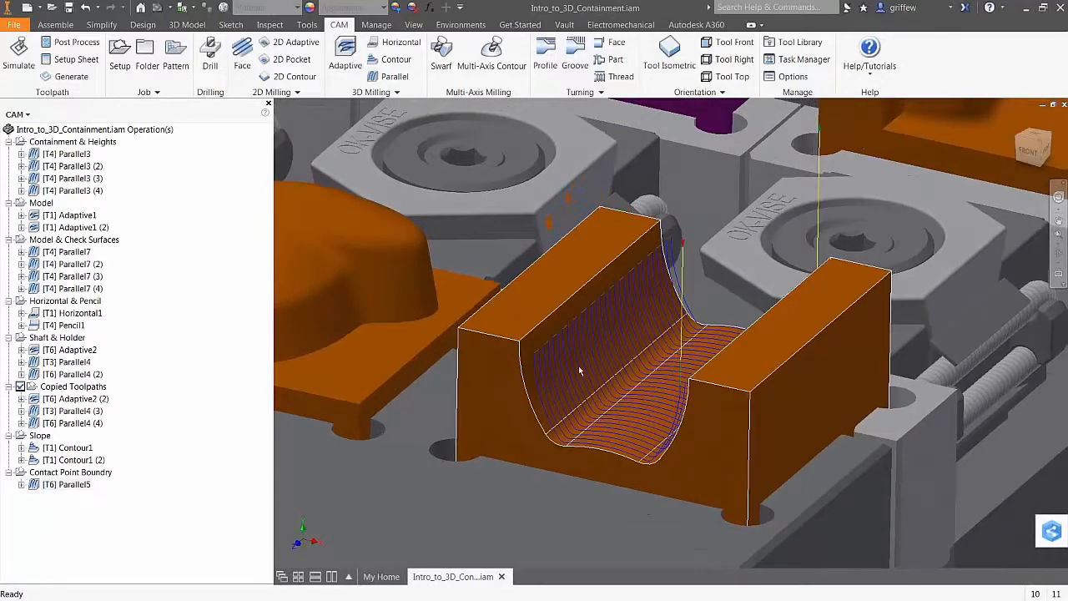
middle_click_drag(594, 423, 502, 372, "shift")
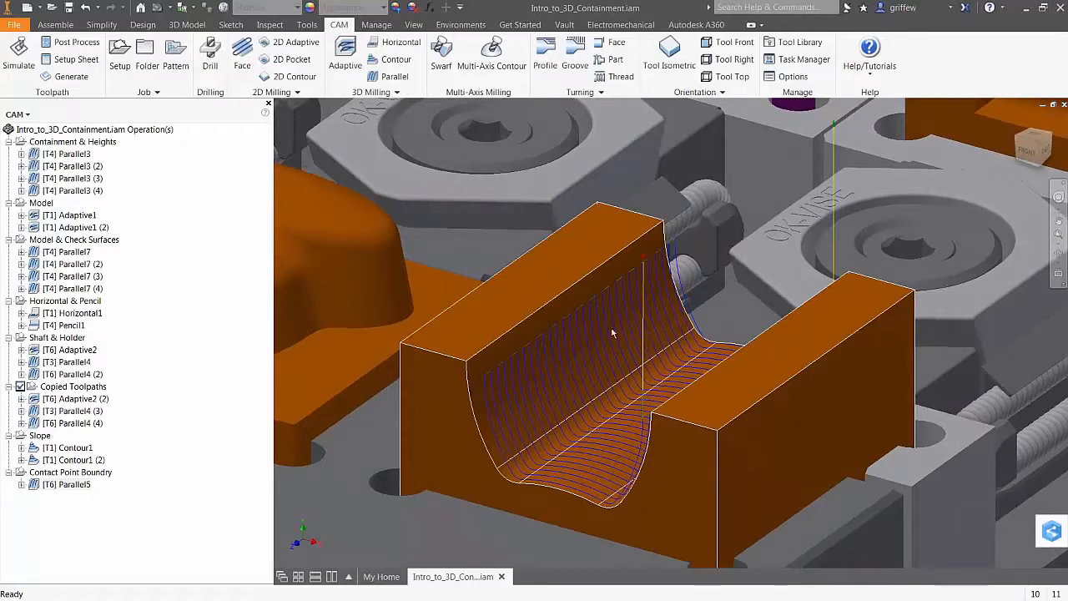
key("F6")
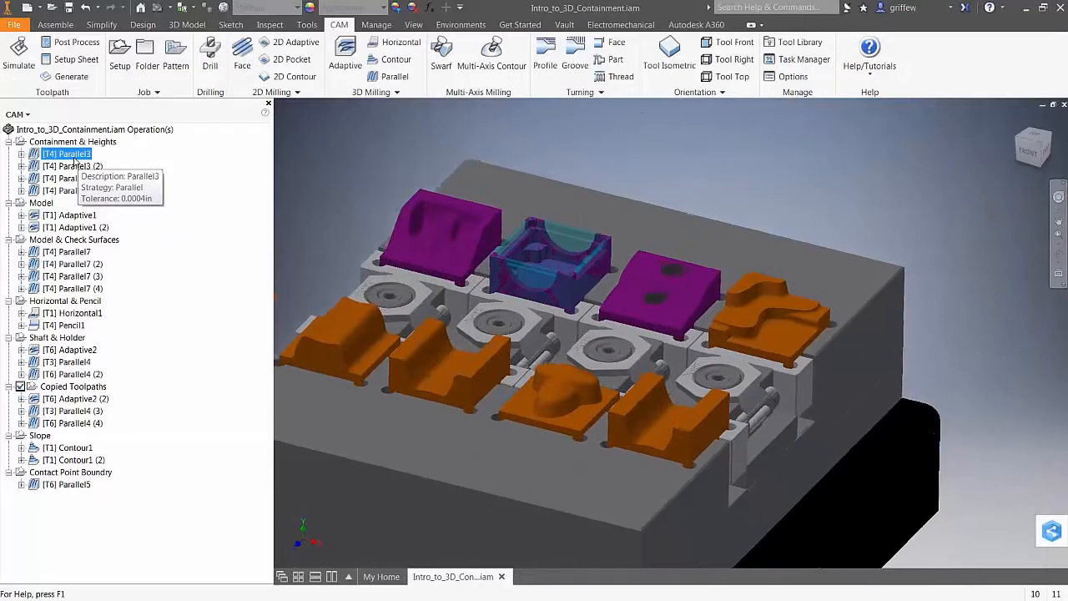
left_click(75, 157)
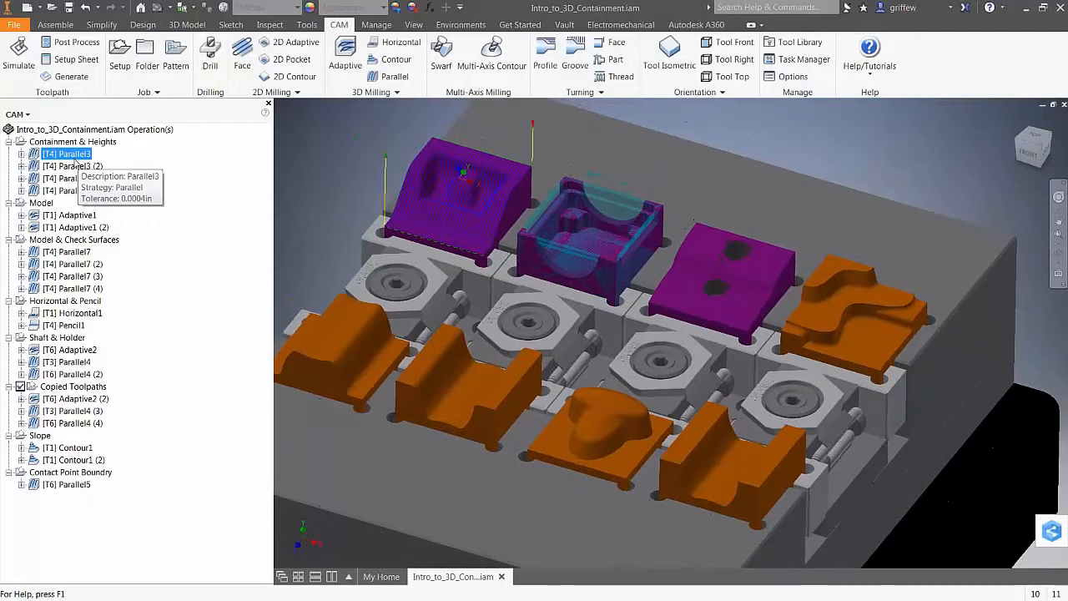
left_click(73, 167)
left_click(73, 179)
left_click(73, 190)
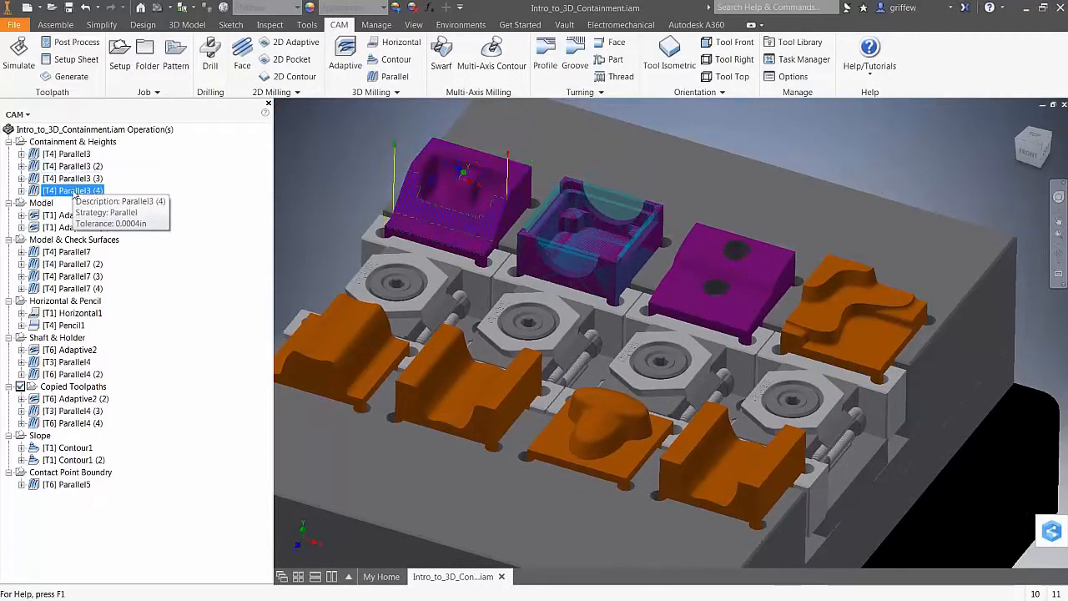
left_click(73, 216)
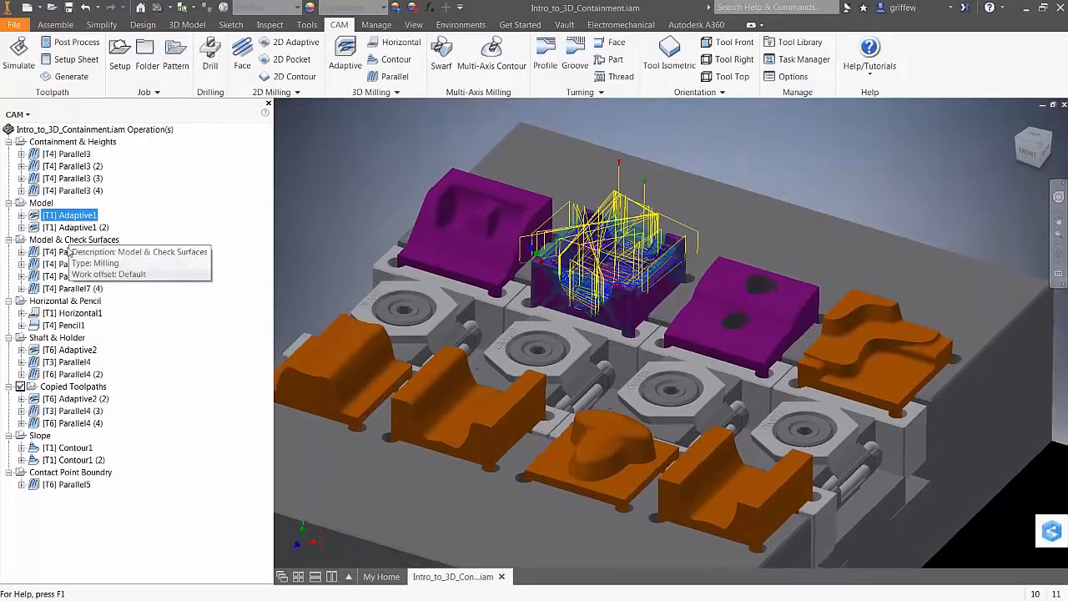
left_click(71, 251)
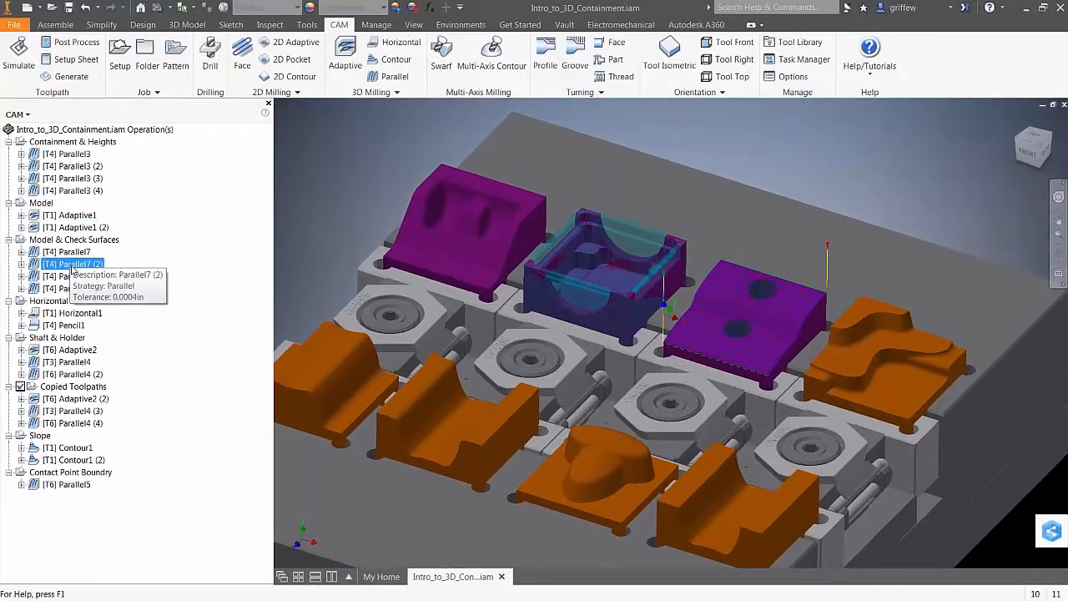
left_click(74, 263)
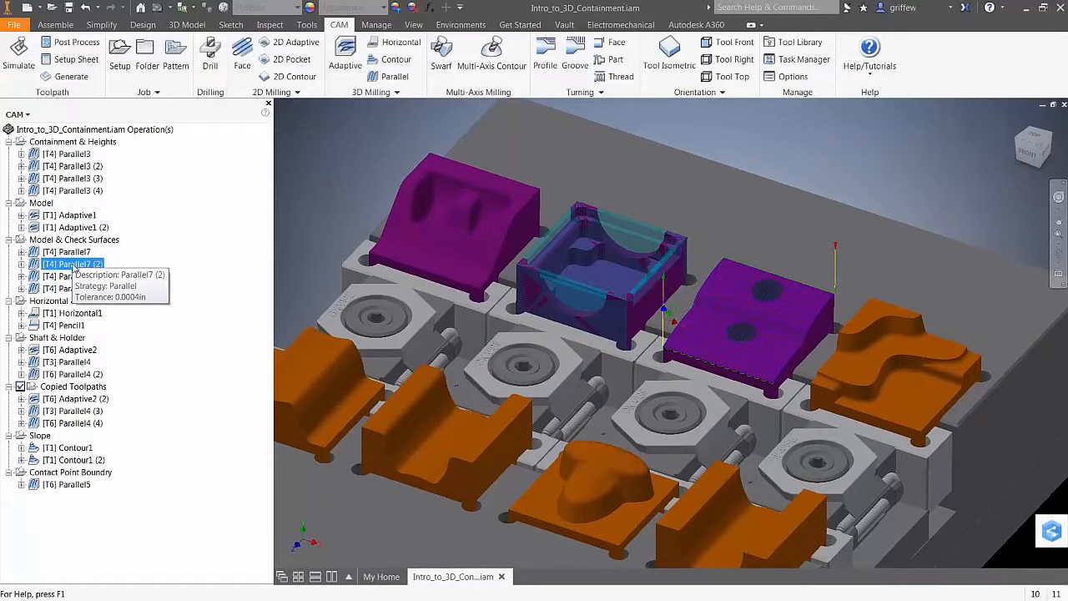
left_click(75, 288)
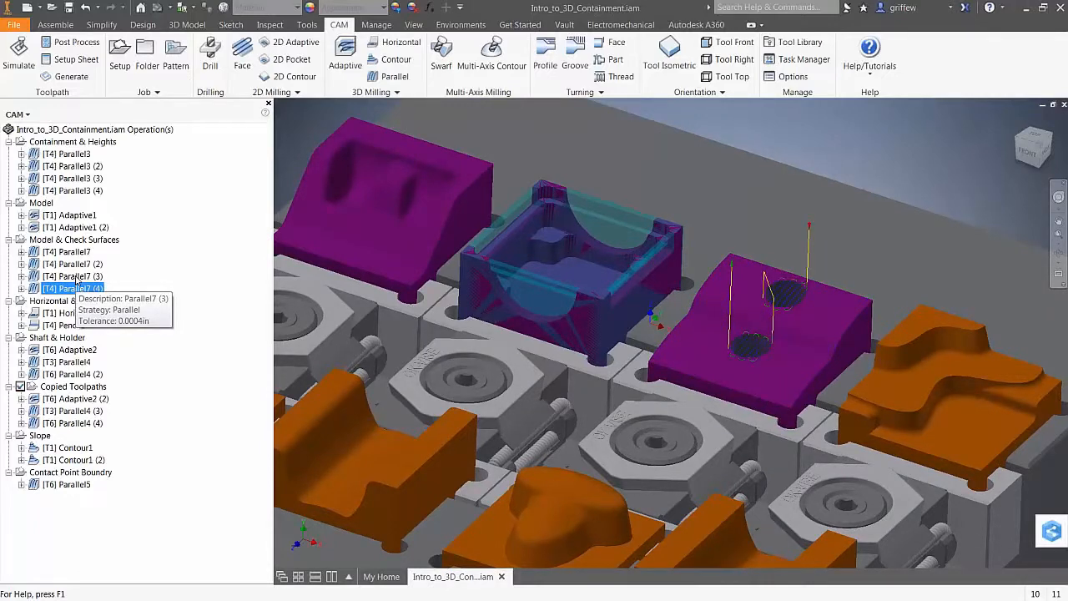
scroll(533, 334, "up", 1)
scroll(660, 334, "down", 4)
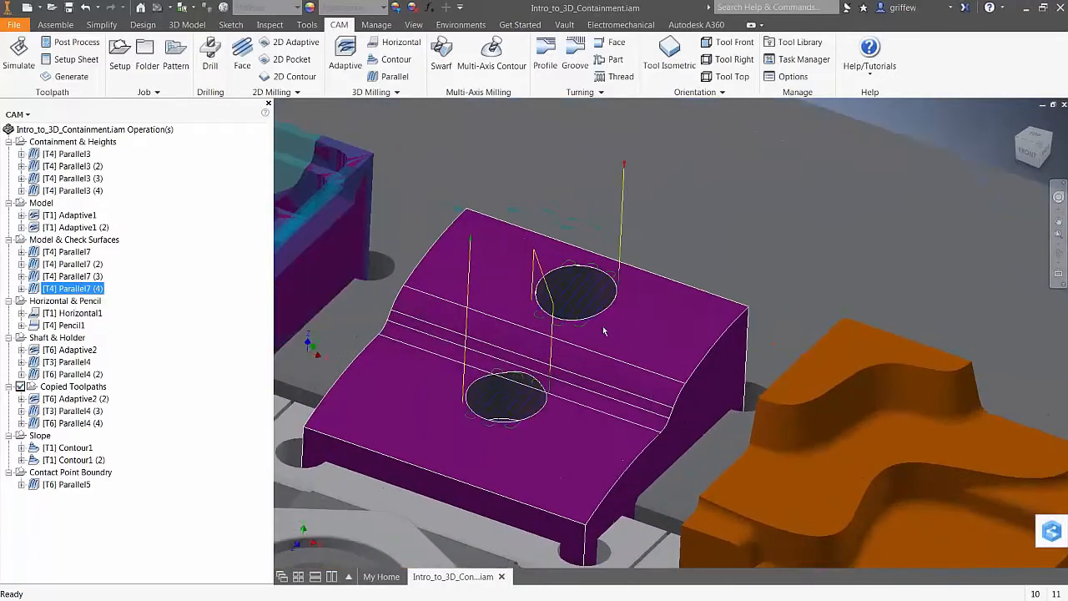
scroll(604, 332, "down", 1)
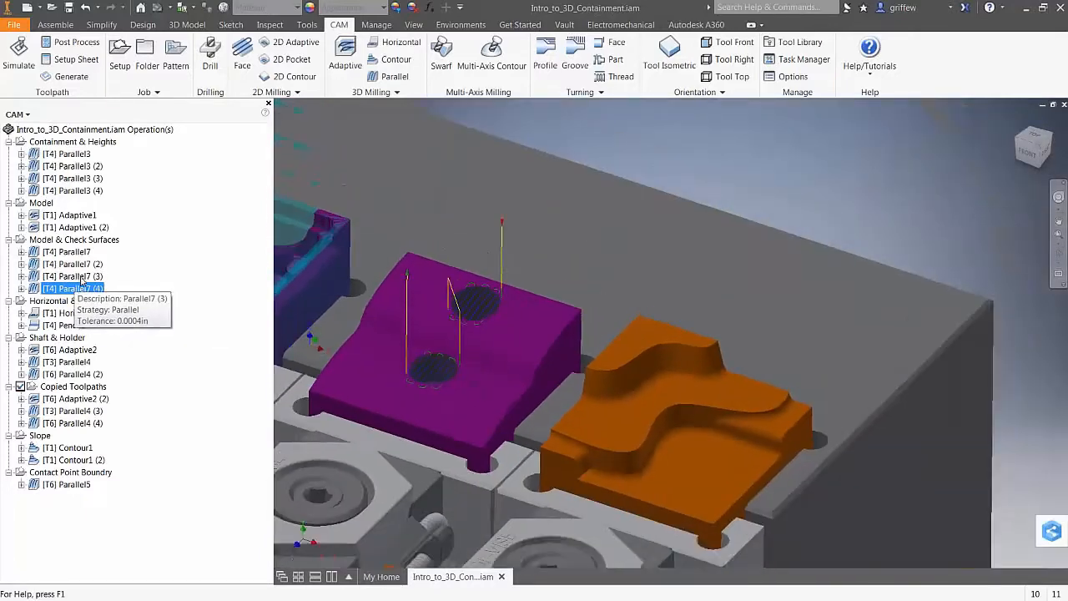
left_click(82, 314)
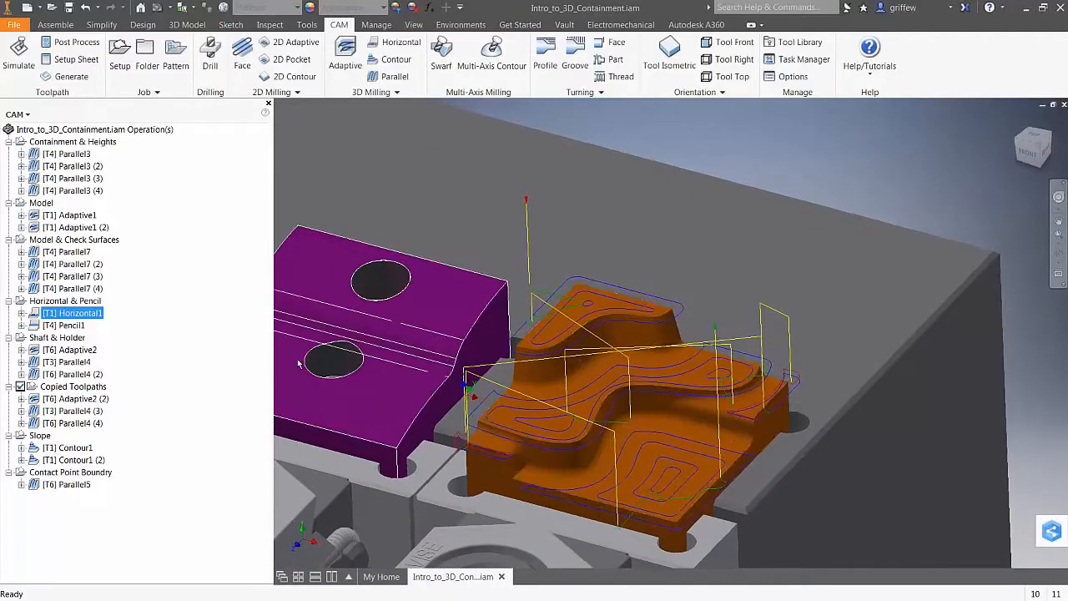
left_click(64, 325)
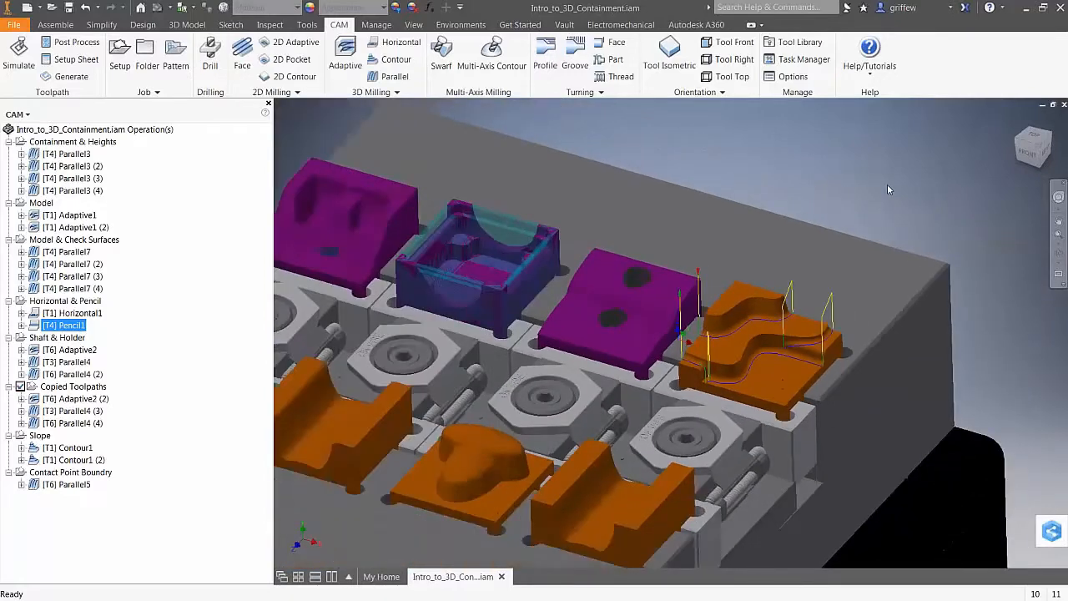
left_click(61, 339)
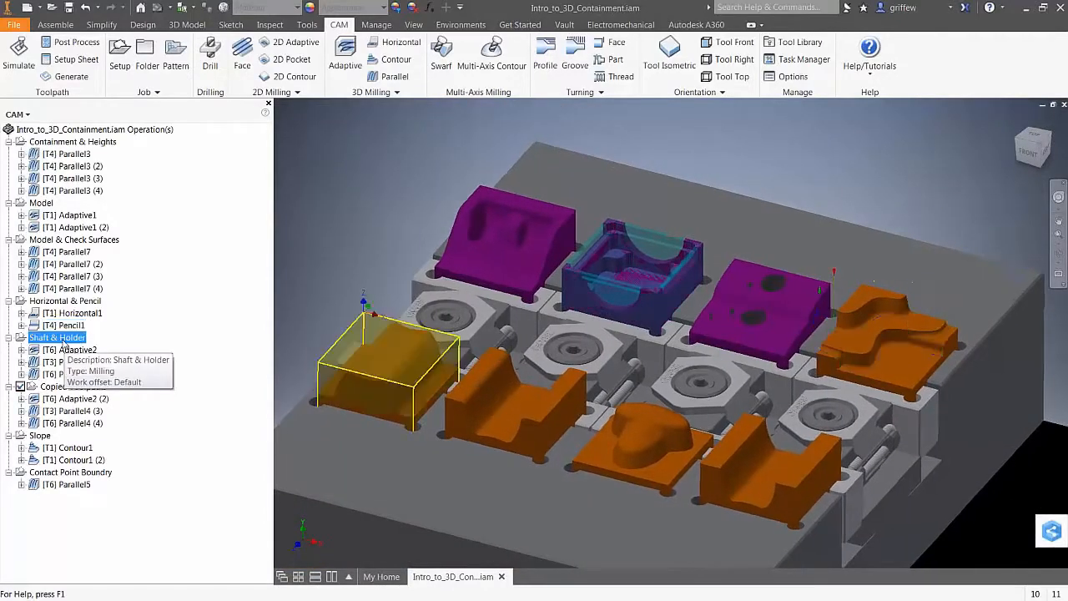
left_click(68, 349)
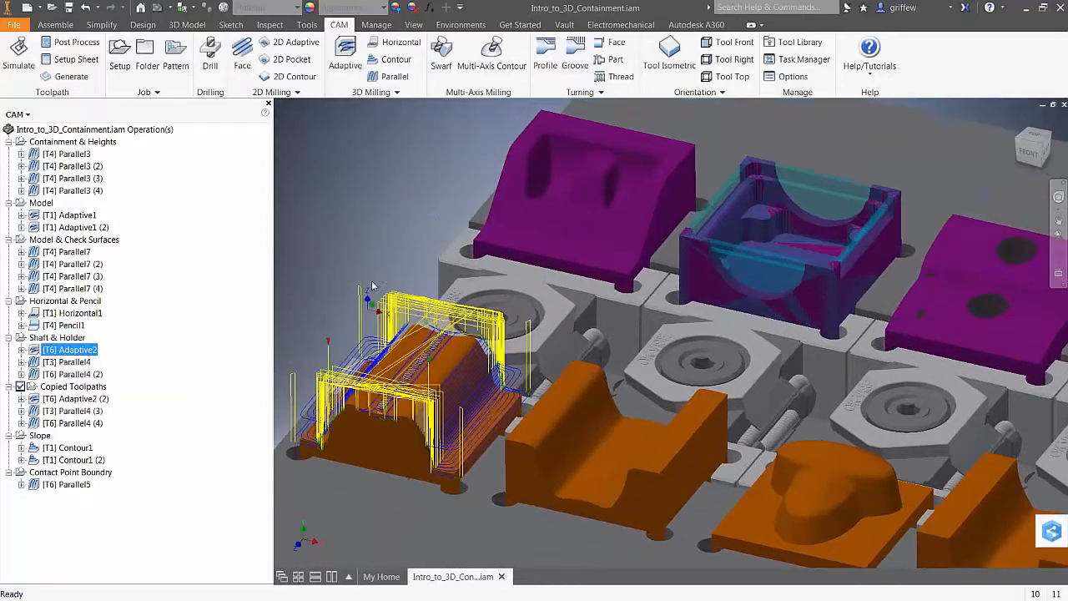
key("Down")
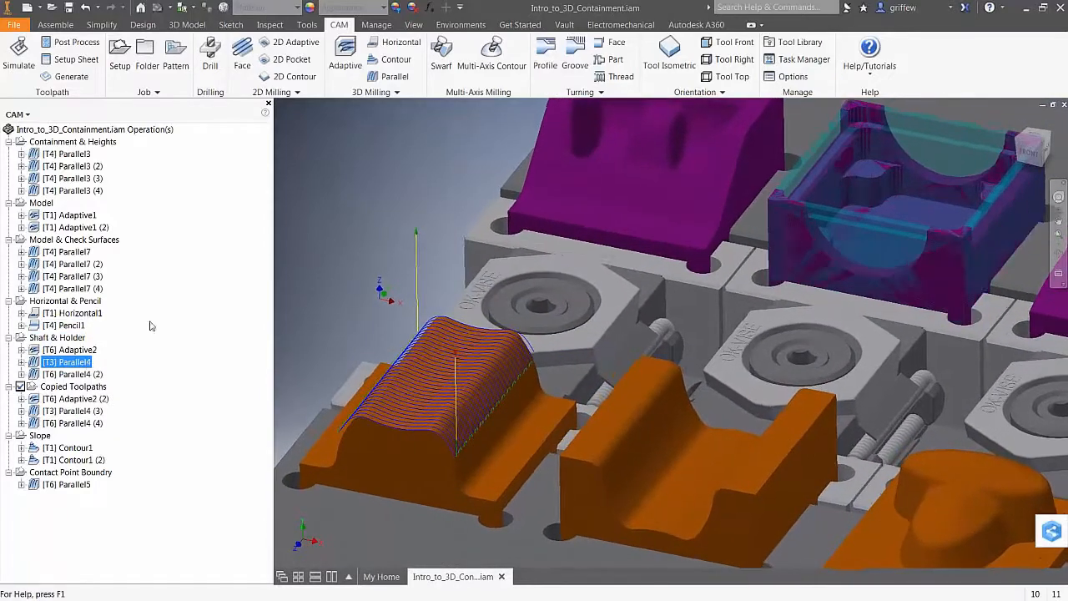
right_click(56, 362)
left_click(78, 45)
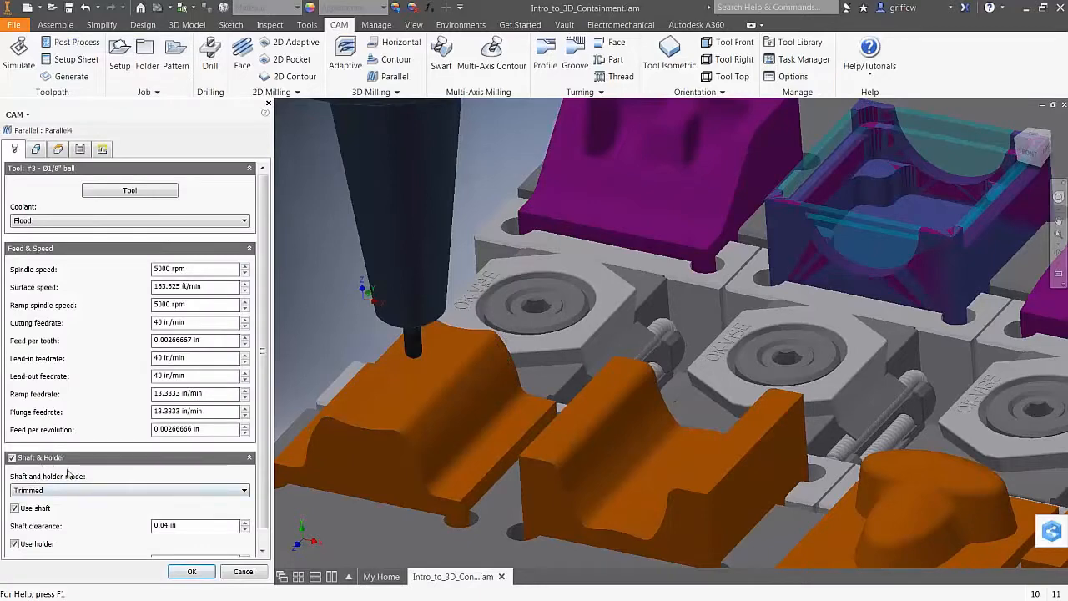
left_click(148, 492)
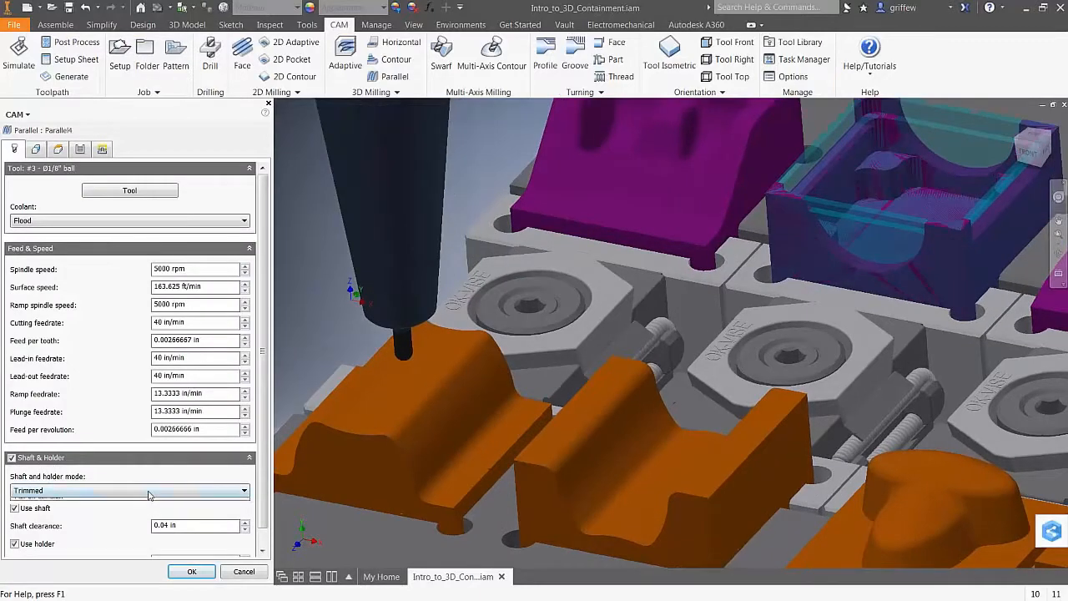
left_click(148, 496)
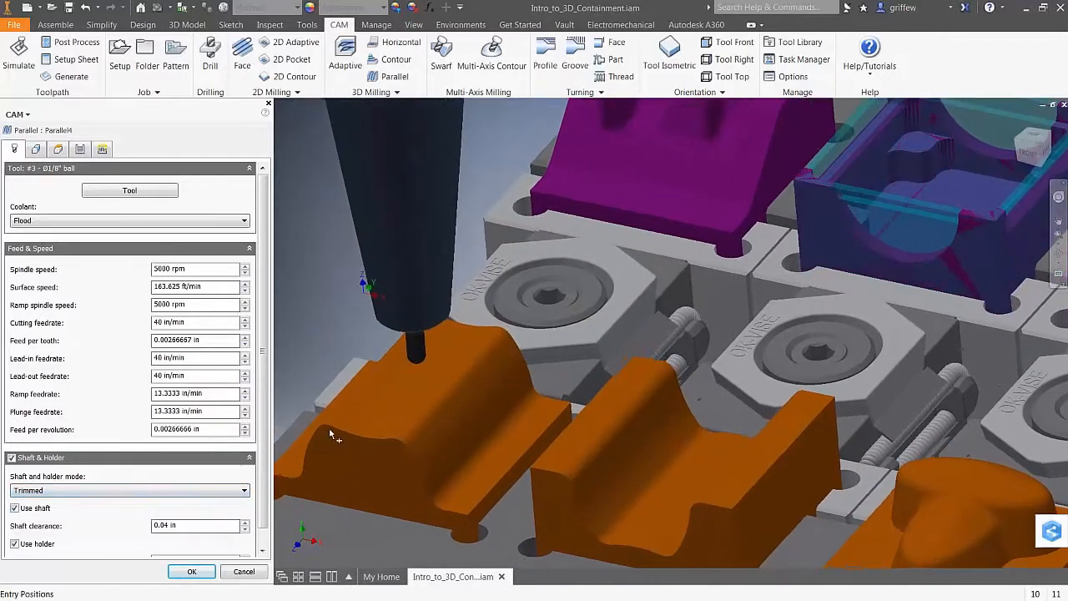
middle_click_drag(450, 370, 364, 404, "shift")
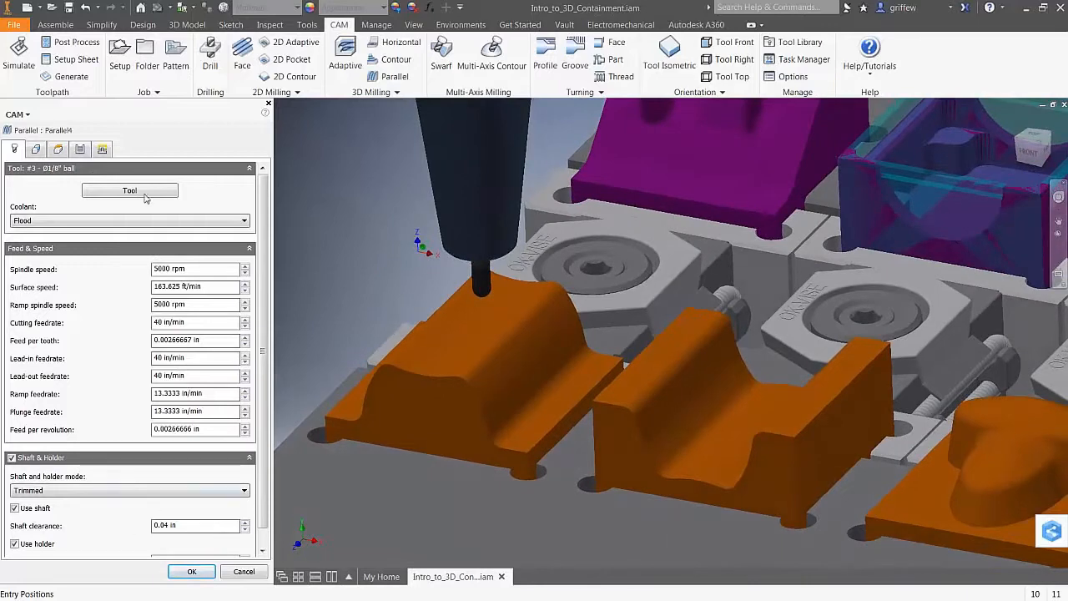
left_click(192, 571)
left_click(79, 375)
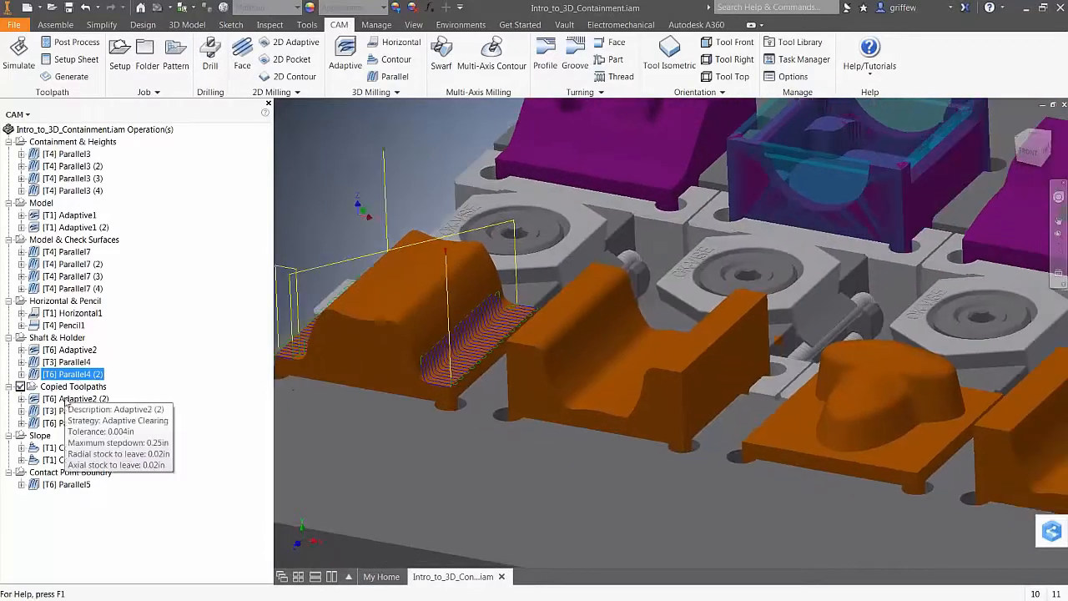
Preview the Adaptive2 (2), Contour1, Contour1 (2) and Parallel5 toolpaths in turn
left_click(73, 400)
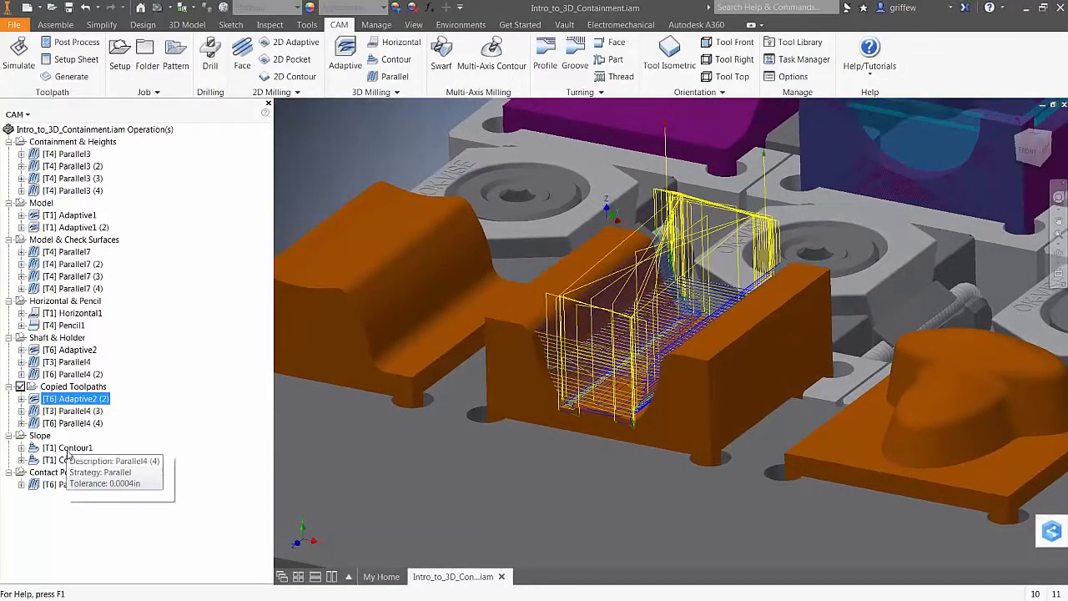
left_click(67, 447)
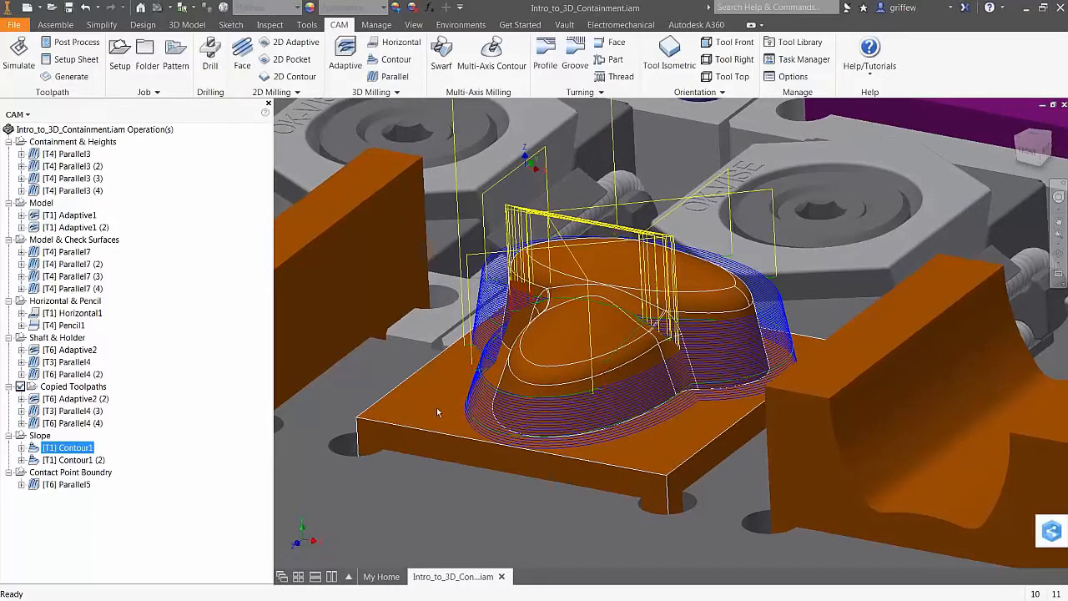
left_click(75, 459)
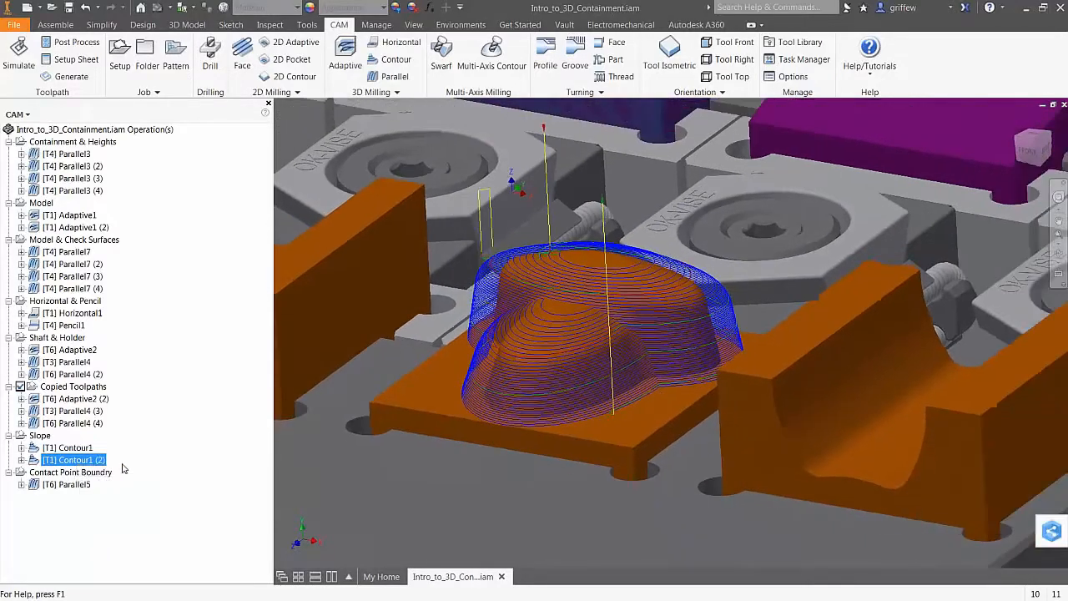
left_click(66, 484)
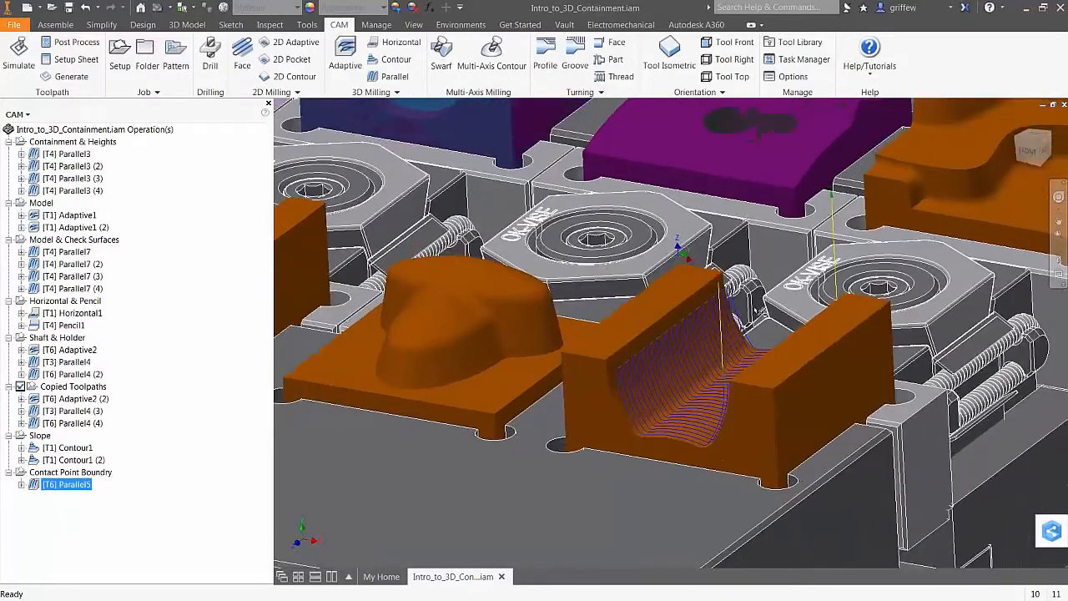
scroll(758, 310, "down", 5)
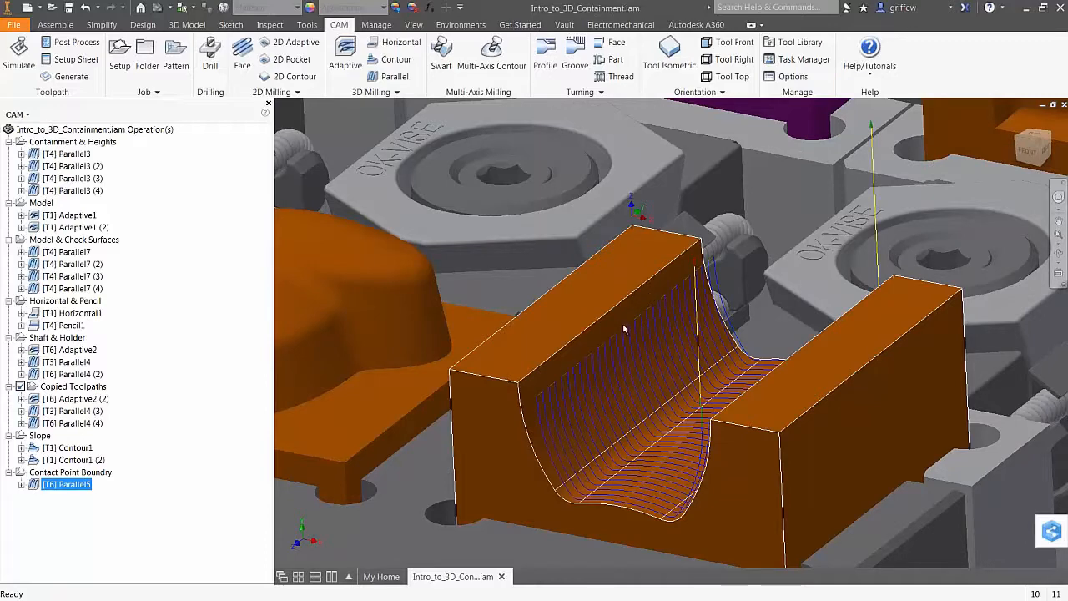
scroll(689, 392, "down", 5)
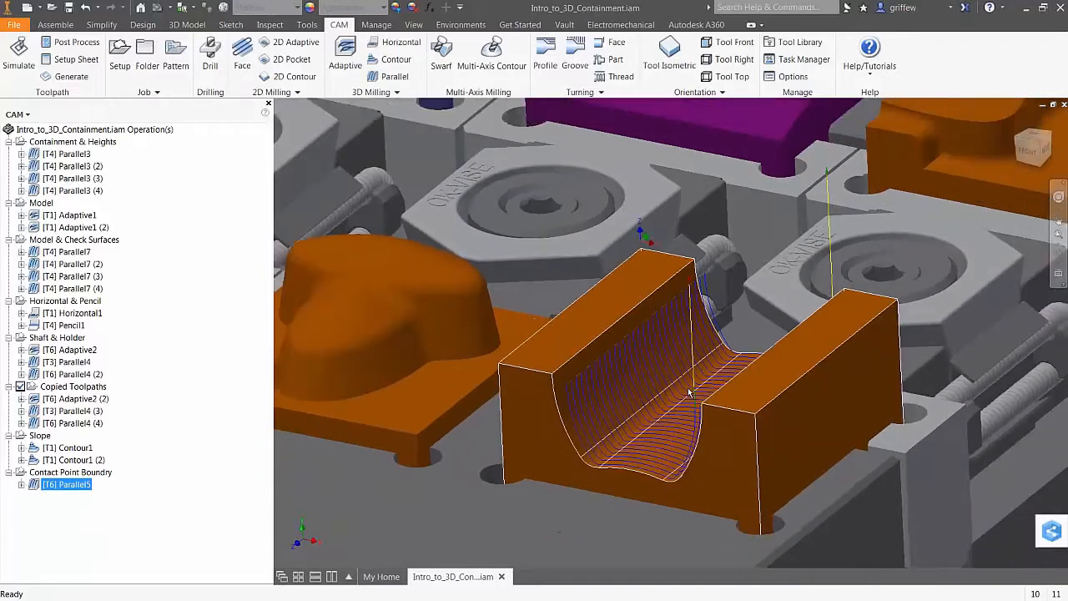
scroll(689, 392, "down", 4)
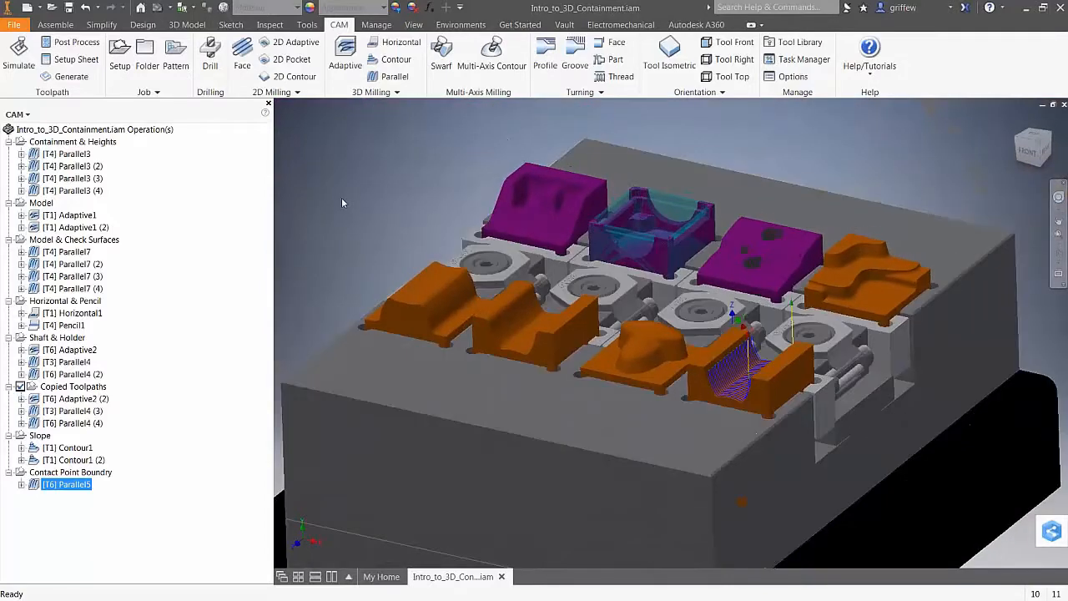
Hide the Parallel5 toolpath and zoom in toward the heart-shaped part
left_click(122, 485)
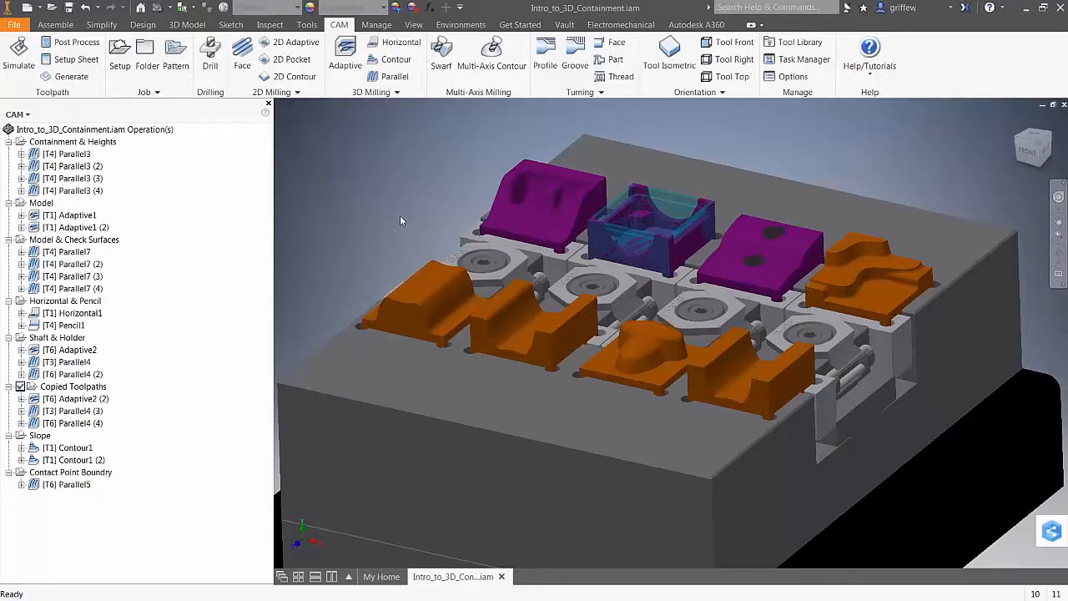
scroll(399, 216, "up", 3)
scroll(399, 215, "up", 2)
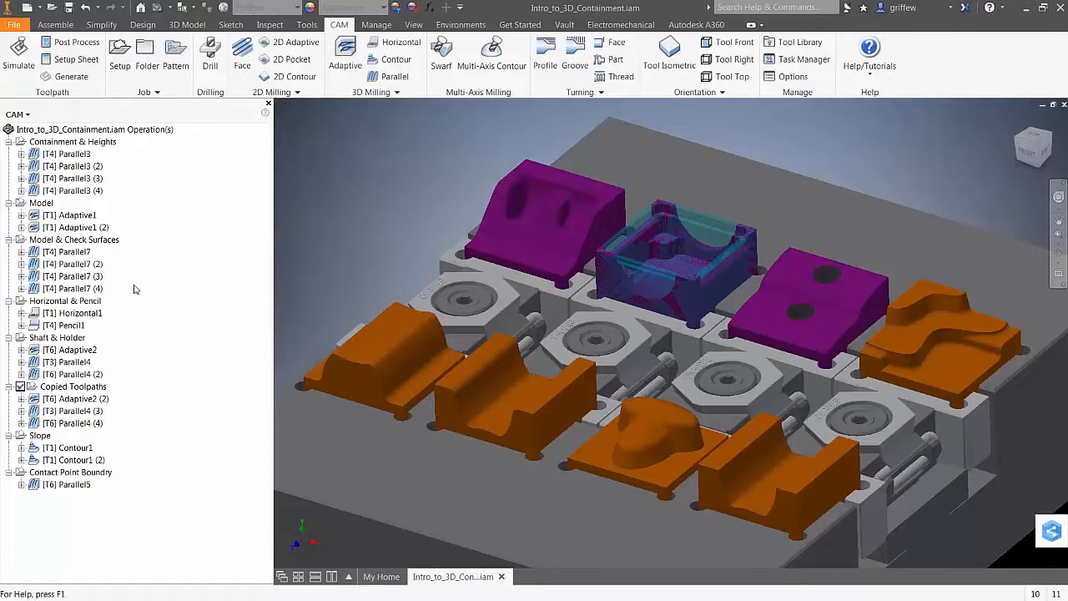
scroll(526, 126, "up", 3)
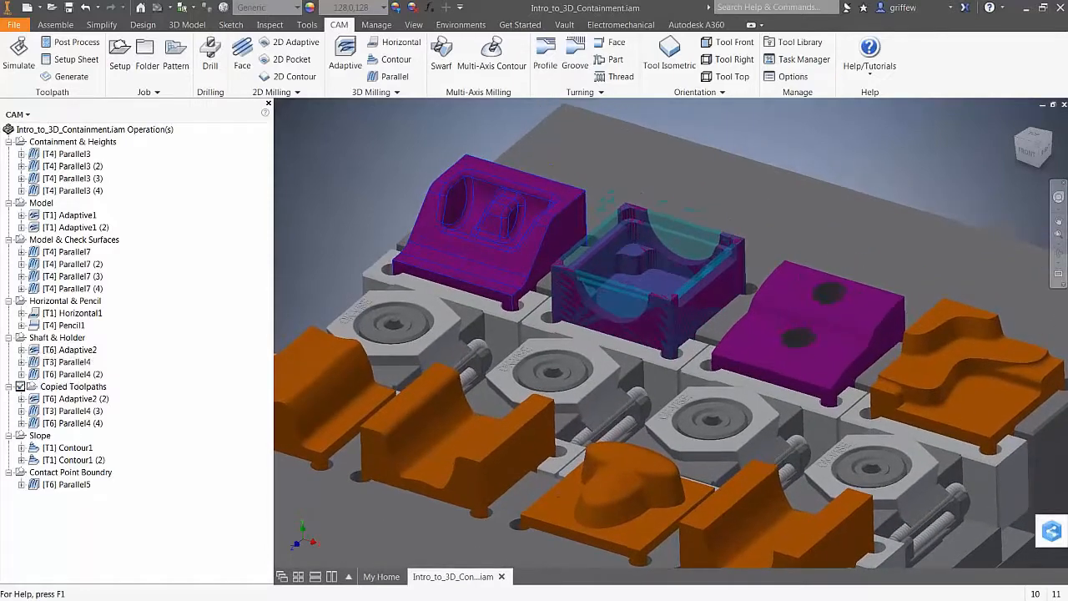
scroll(785, 334, "up", 3)
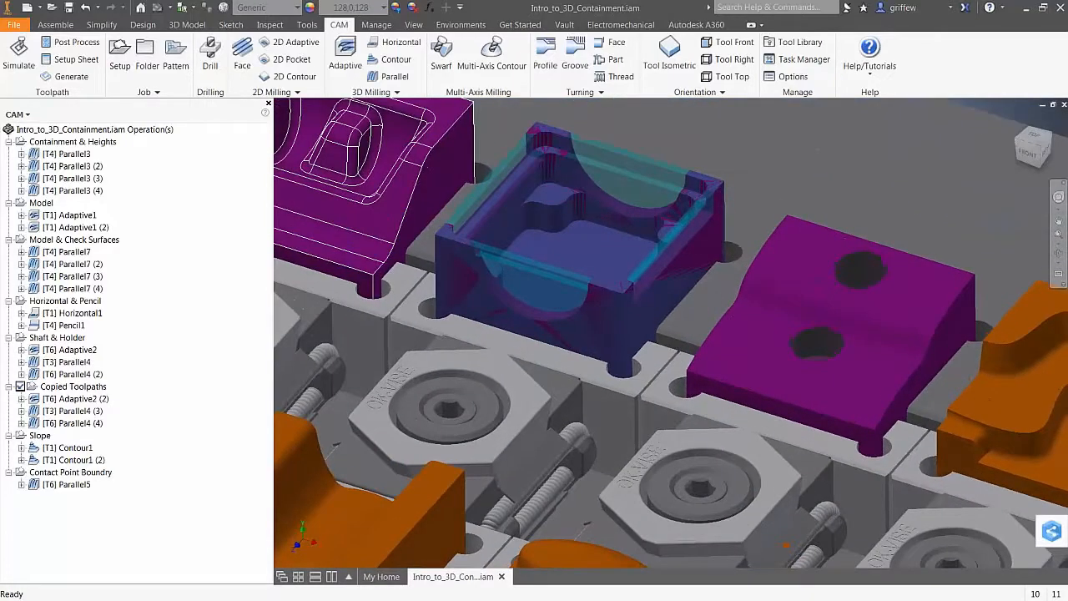
scroll(711, 259, "up", 3)
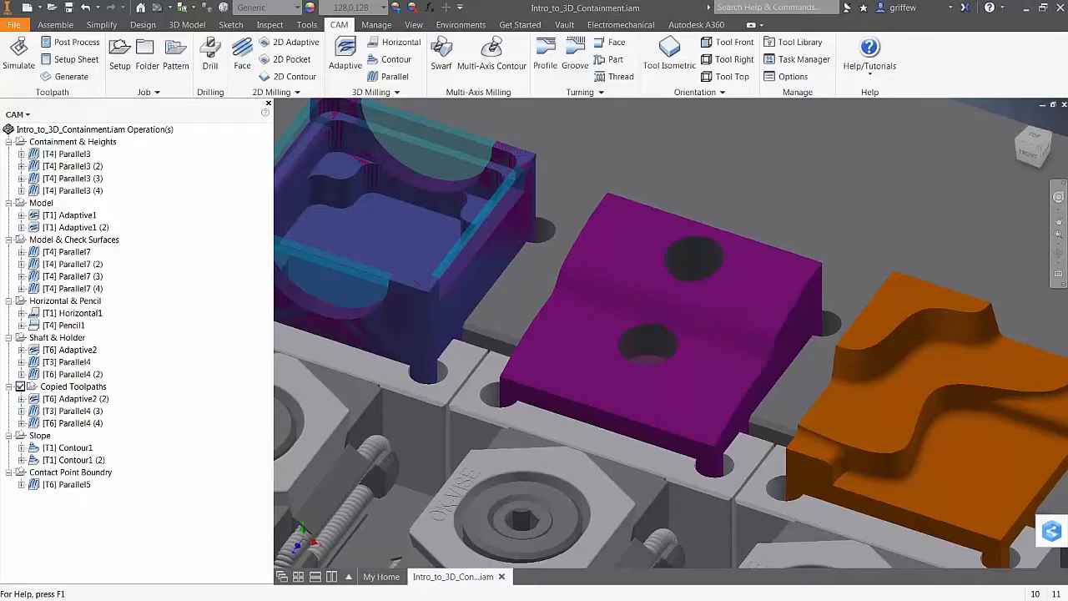
scroll(825, 334, "up", 2)
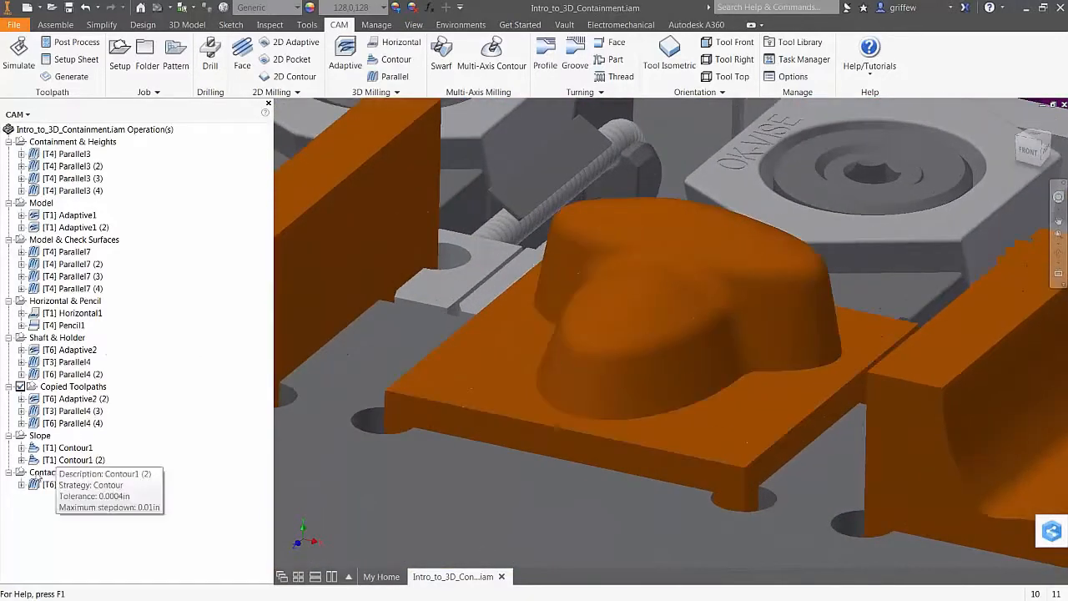
Preview Contour1 on the heart part, hide it, and expand the 3D Milling strategy list
left_click(68, 448)
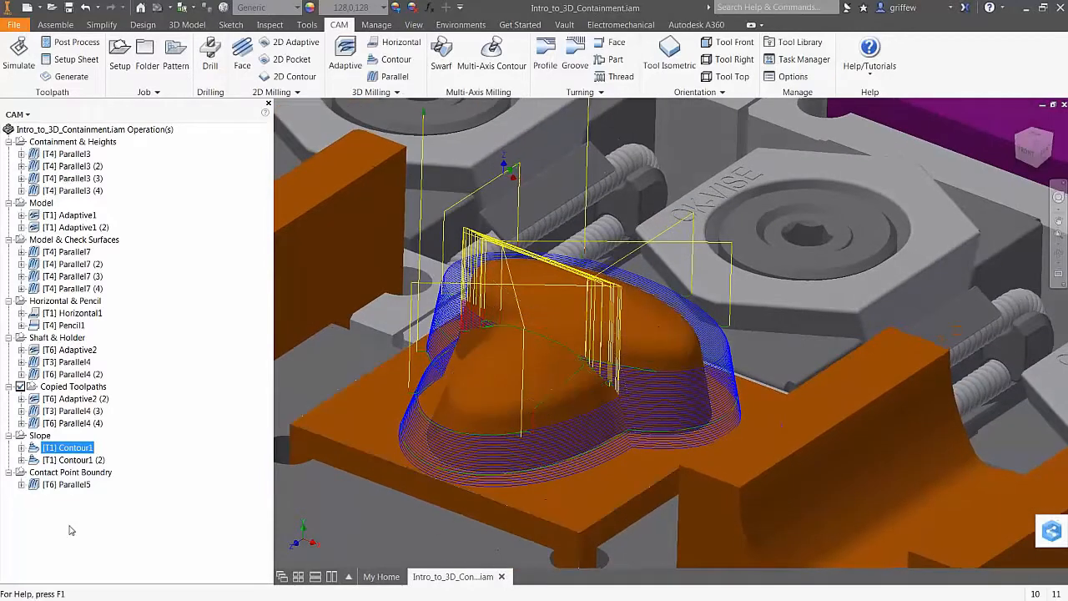
left_click(114, 482)
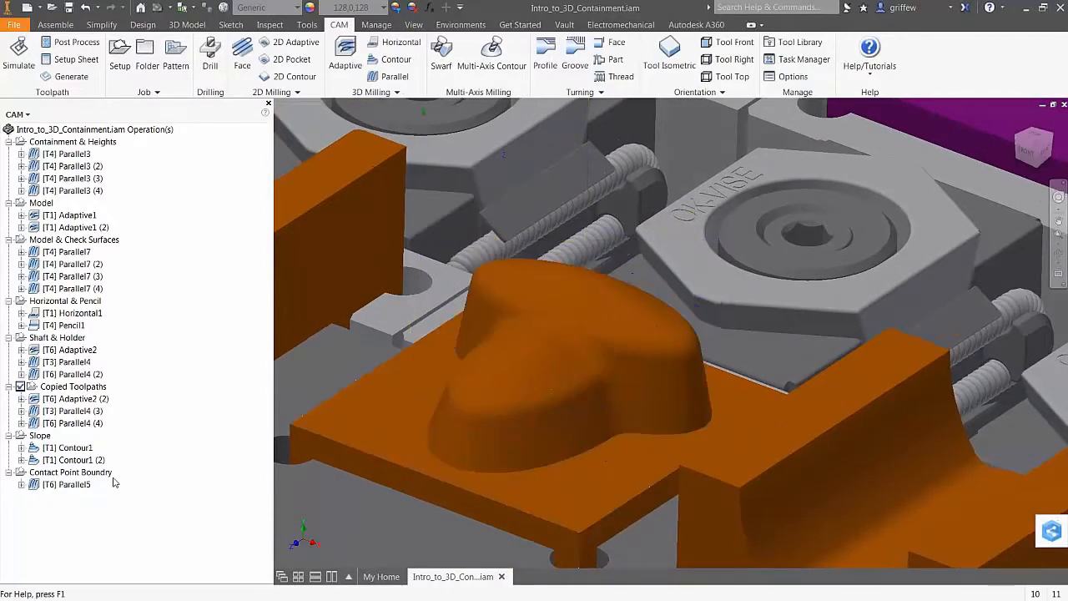
left_click(375, 92)
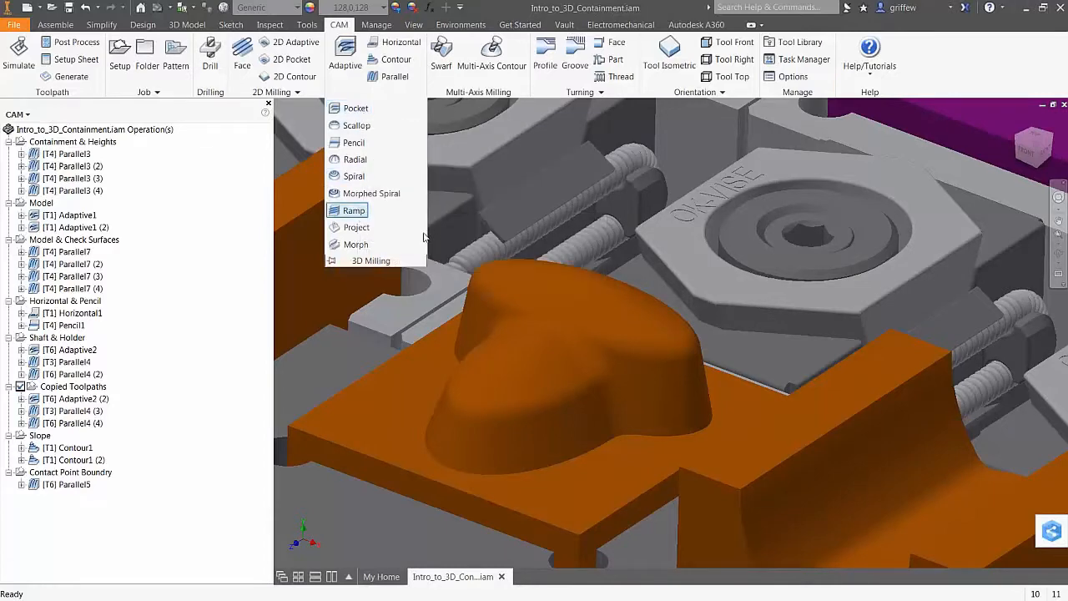
Discard the accidentally started Ramp operation and select the Slope folder
left_click(354, 210)
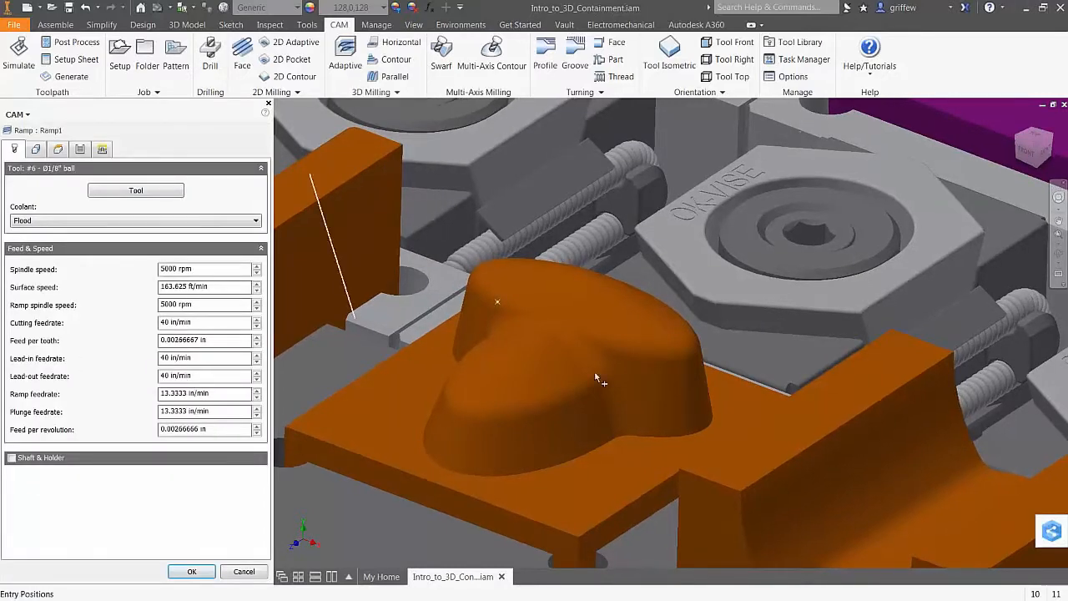
left_click(191, 572)
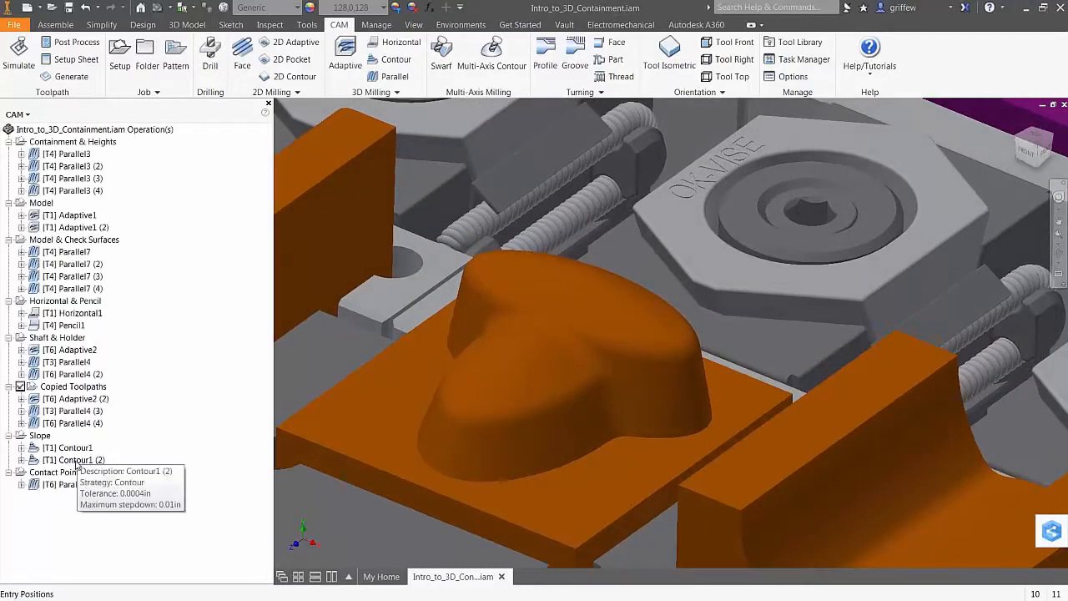
left_click(84, 387)
left_click(40, 435)
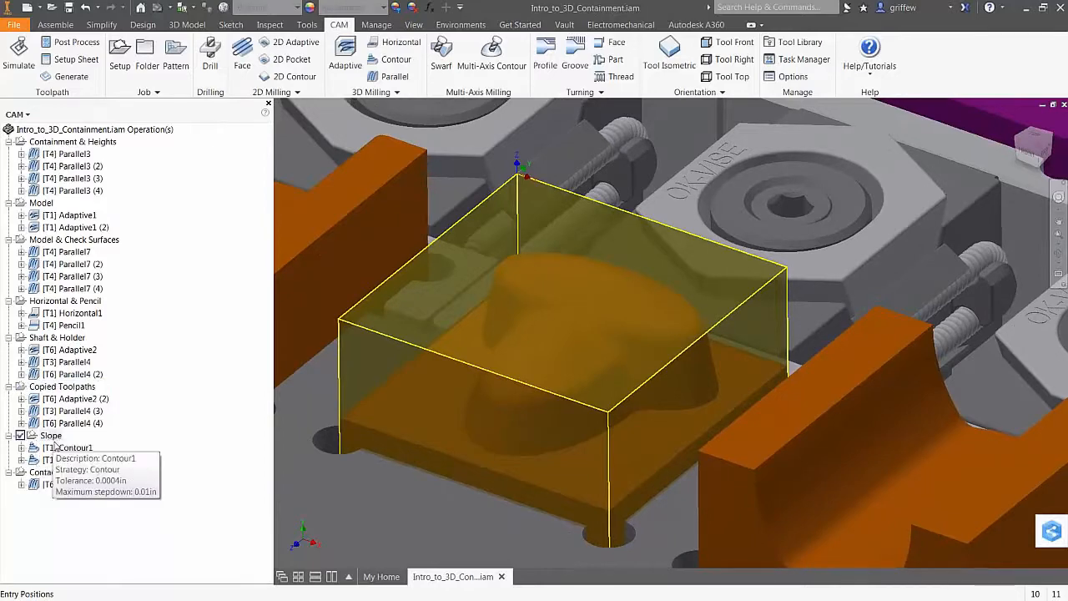
Create a Ramp toolpath, Ramp2, using the #4 Ø1/8" ball tool and generate it
left_click(391, 91)
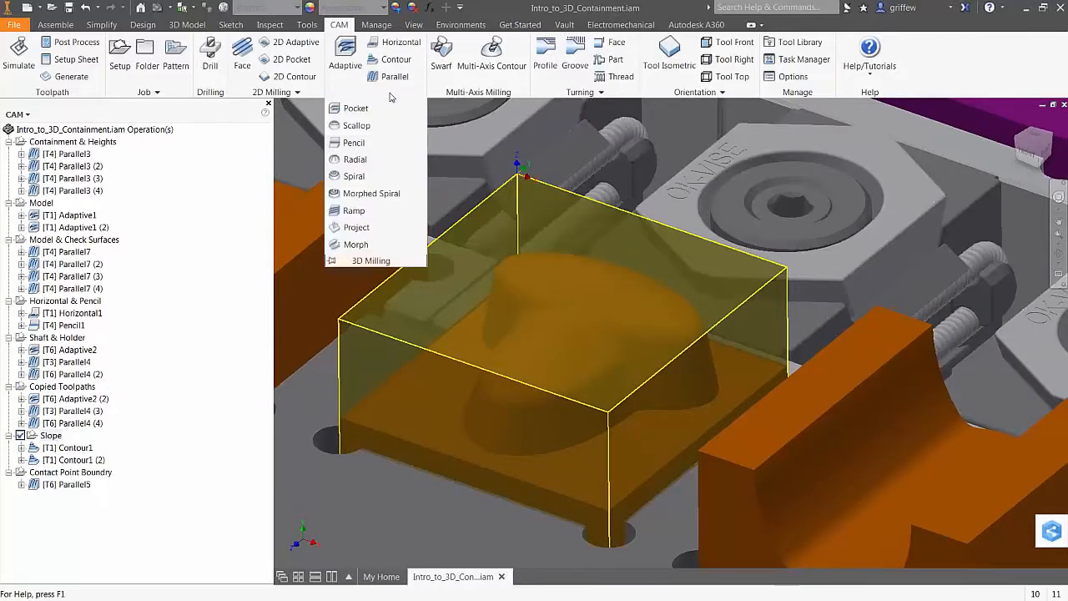
left_click(355, 210)
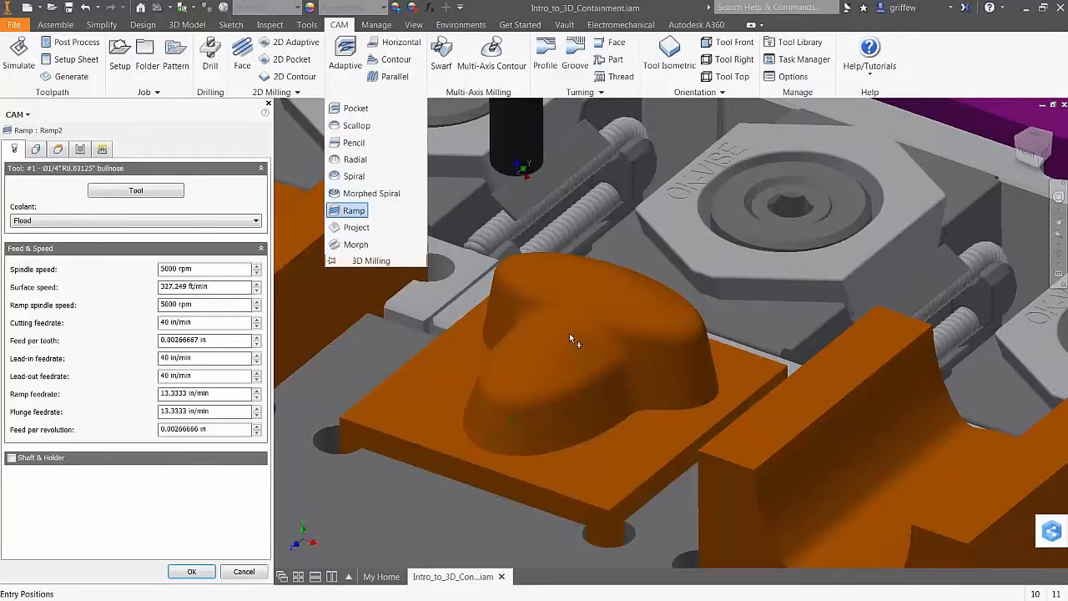
left_click(132, 196)
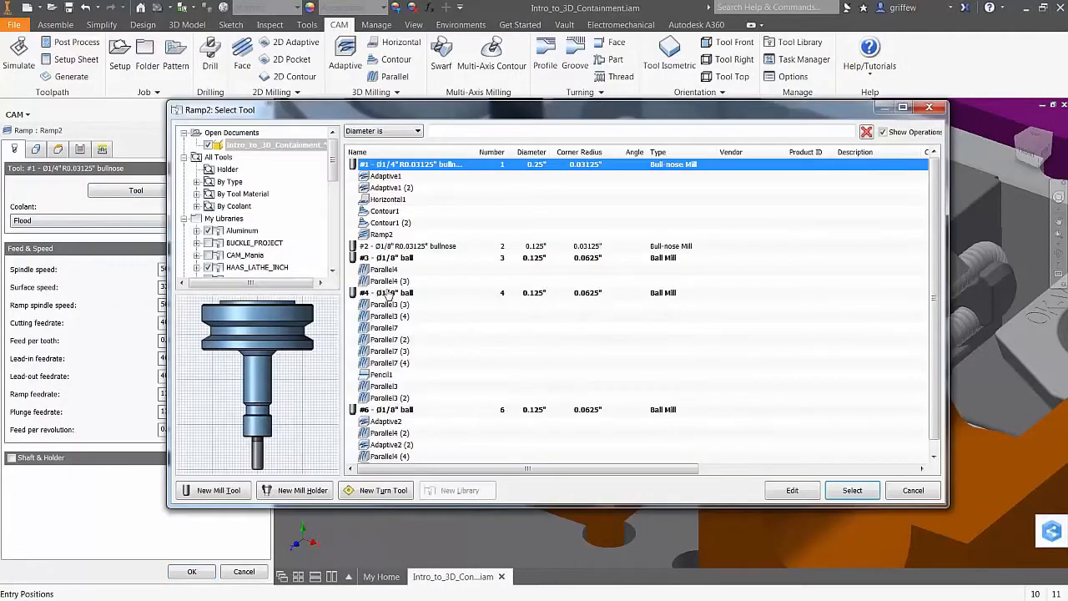
left_click(389, 293)
left_click(852, 489)
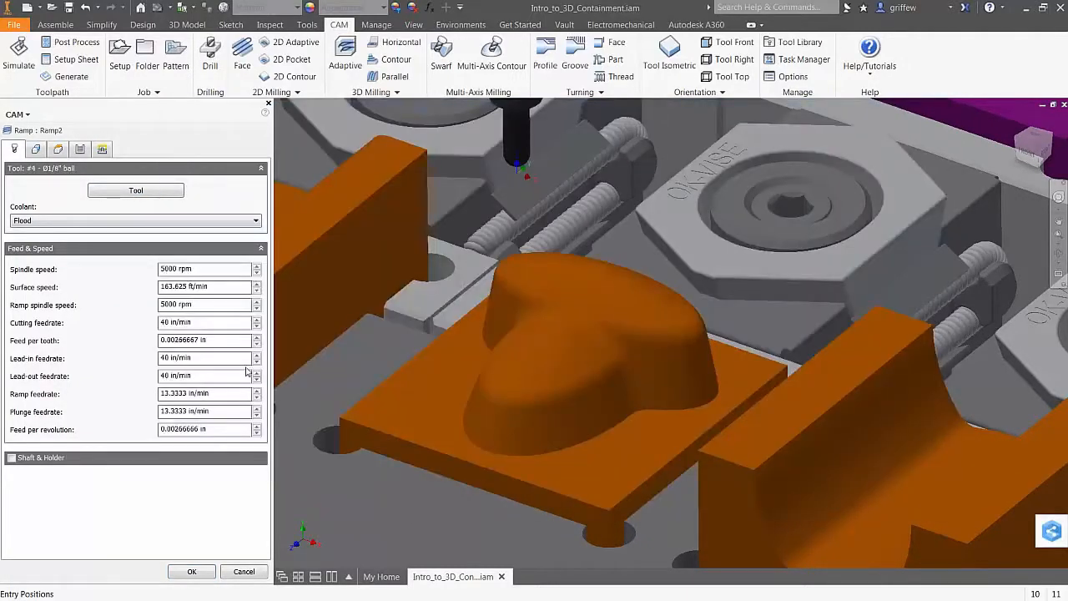
left_click(36, 149)
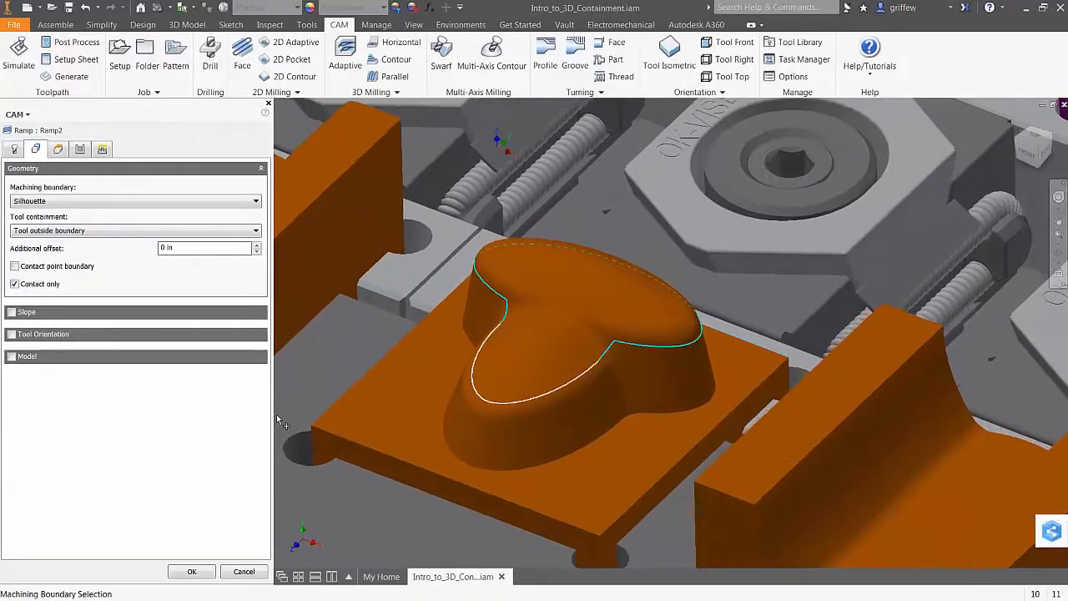
left_click(192, 571)
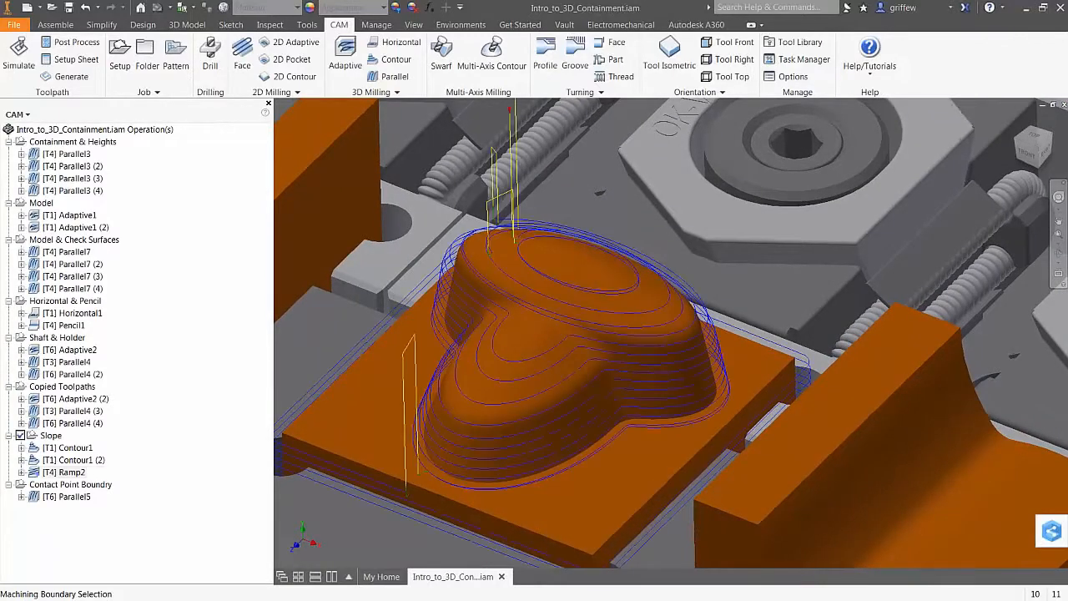
middle_click_drag(399, 495, 458, 485, "shift")
middle_click_drag(558, 435, 519, 342, "shift")
middle_click_drag(413, 425, 406, 483, "shift")
middle_click_drag(535, 314, 519, 271, "shift")
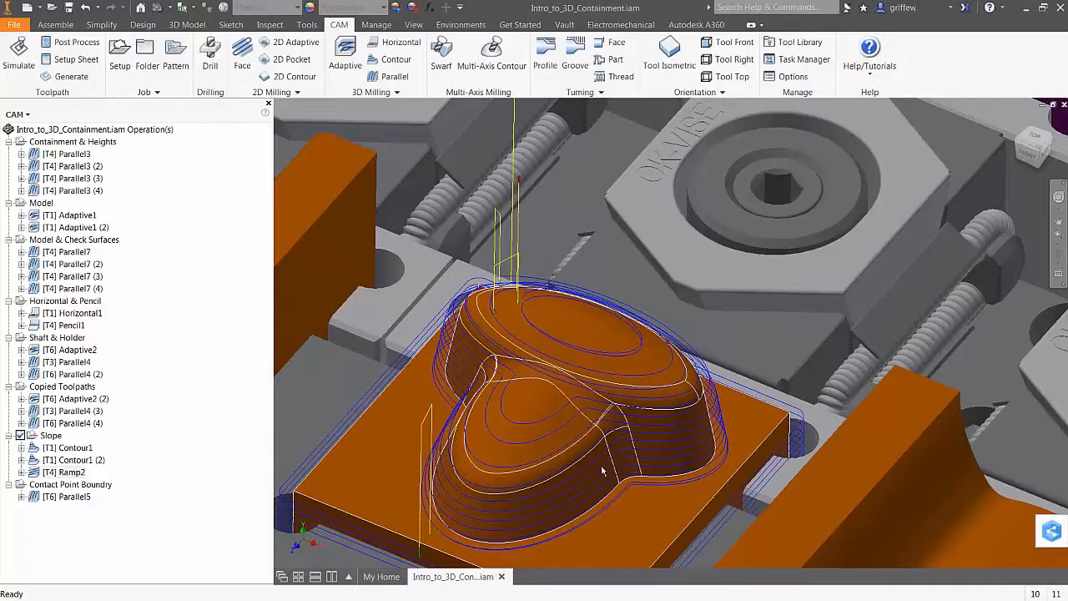
middle_click_drag(572, 338, 143, 489, "shift")
Tick Slope in Ramp2's Geometry settings with a 60 deg From angle and regenerate
left_click(66, 472)
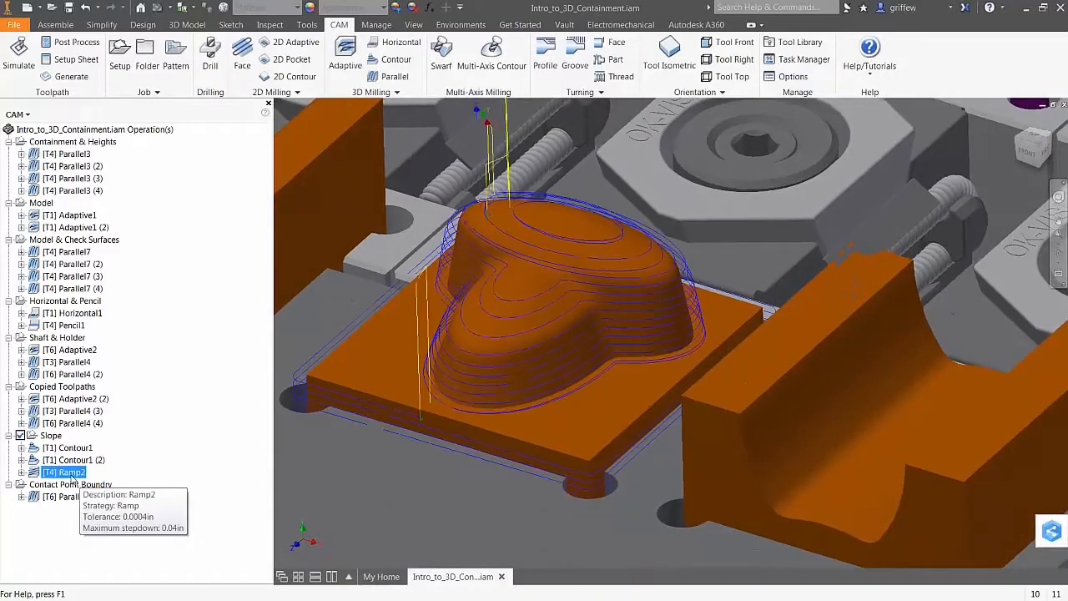
right_click(72, 478)
left_click(100, 162)
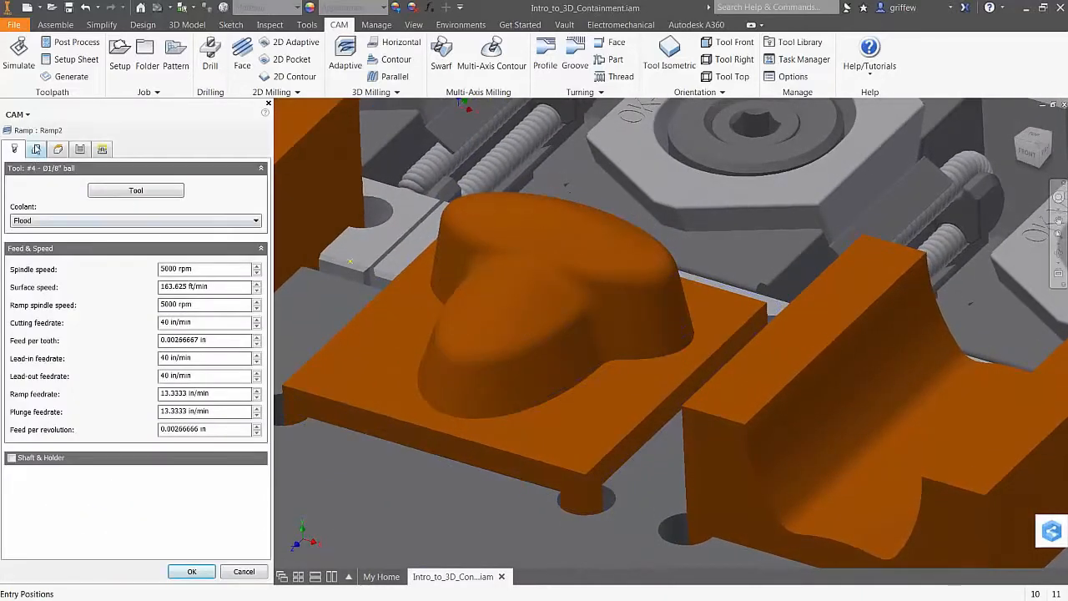
left_click(36, 149)
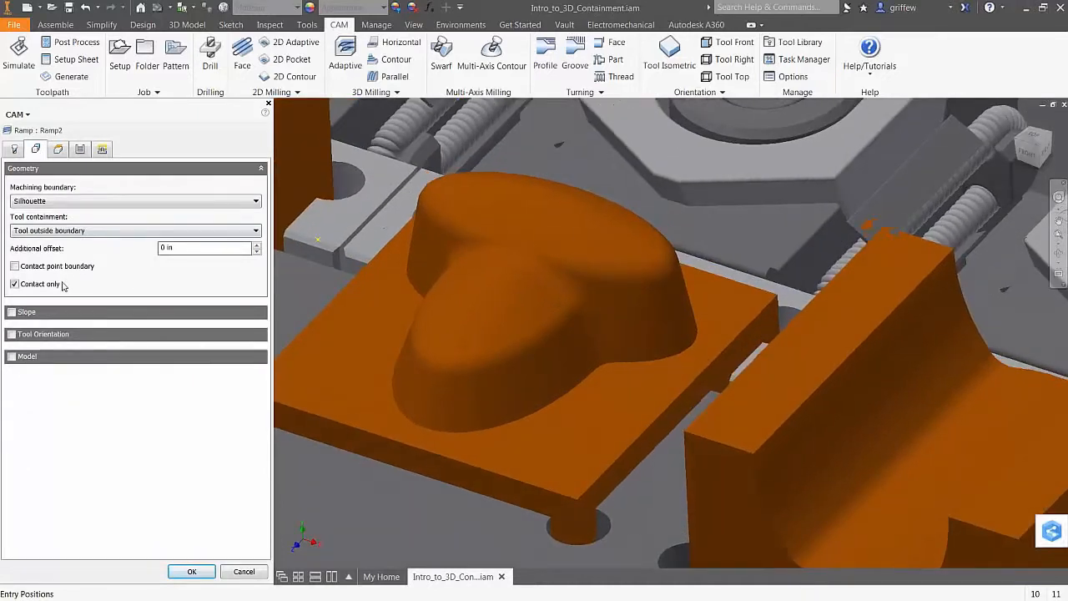
left_click(12, 312)
left_click(185, 334)
type("60")
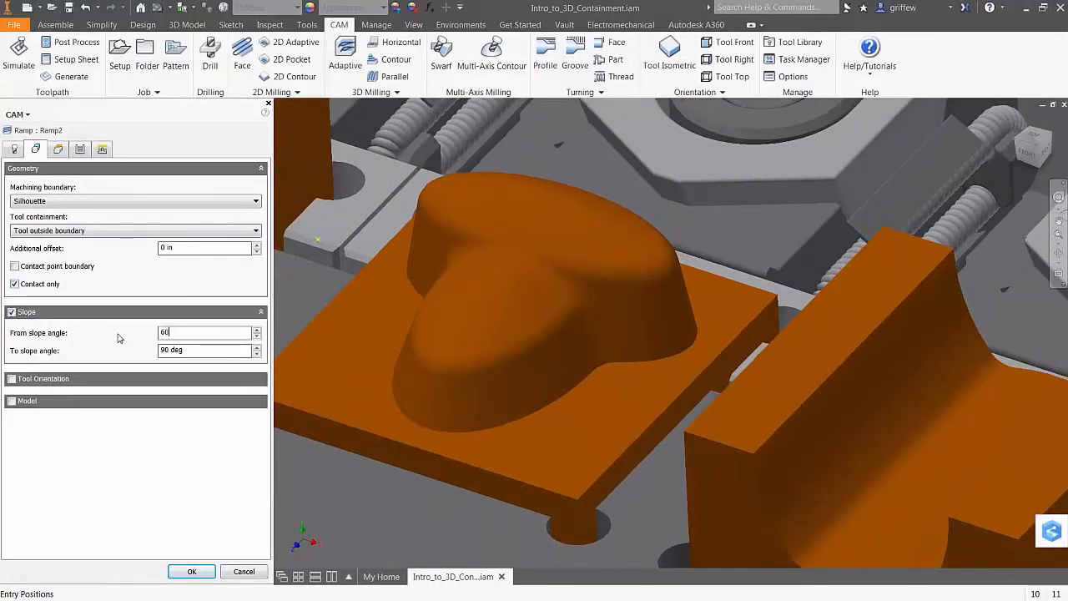
left_click(188, 351)
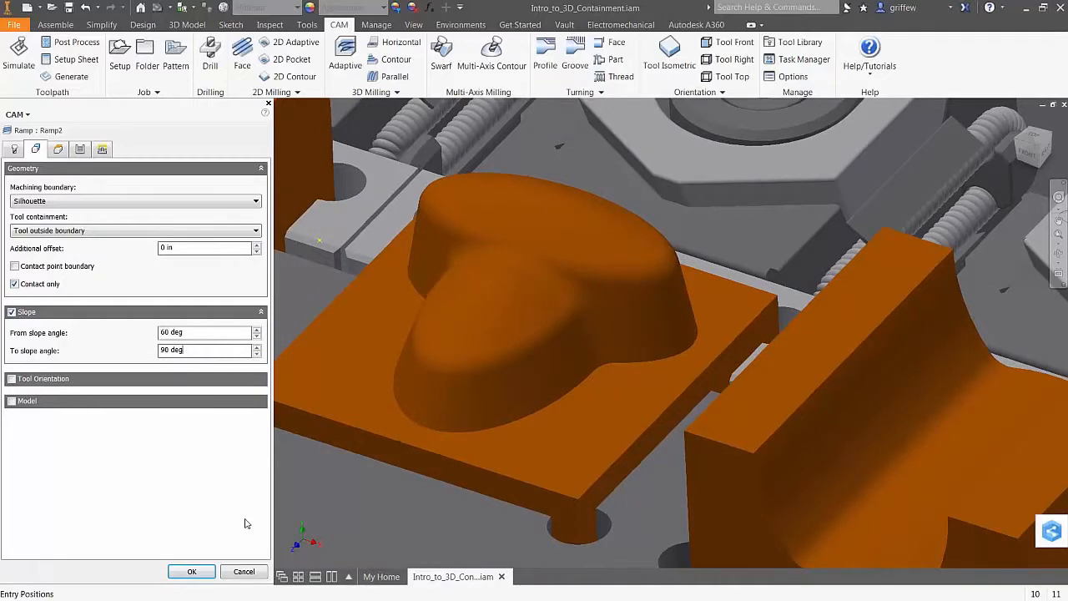
left_click(192, 571)
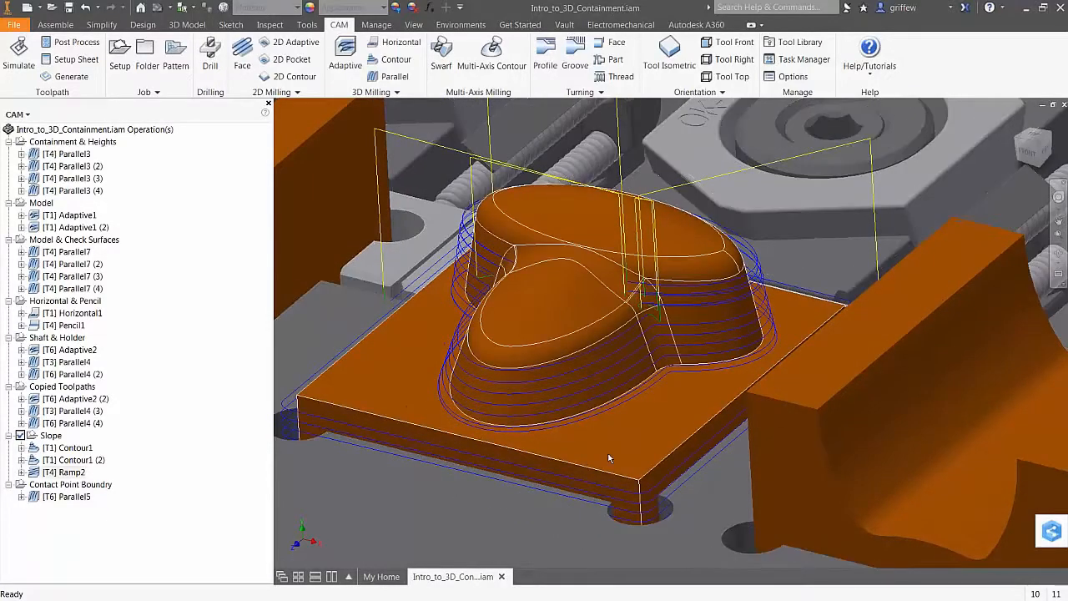
Set Ramp2's Bottom Height to Selection on the flat face around the heart and regenerate
left_click(65, 472)
right_click(67, 472)
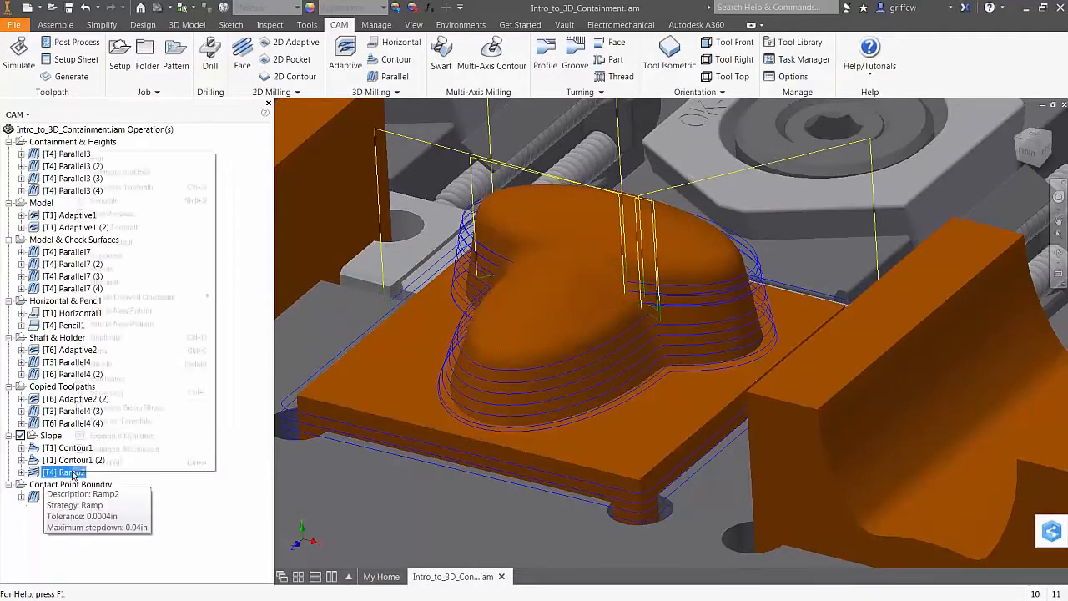
left_click(98, 159)
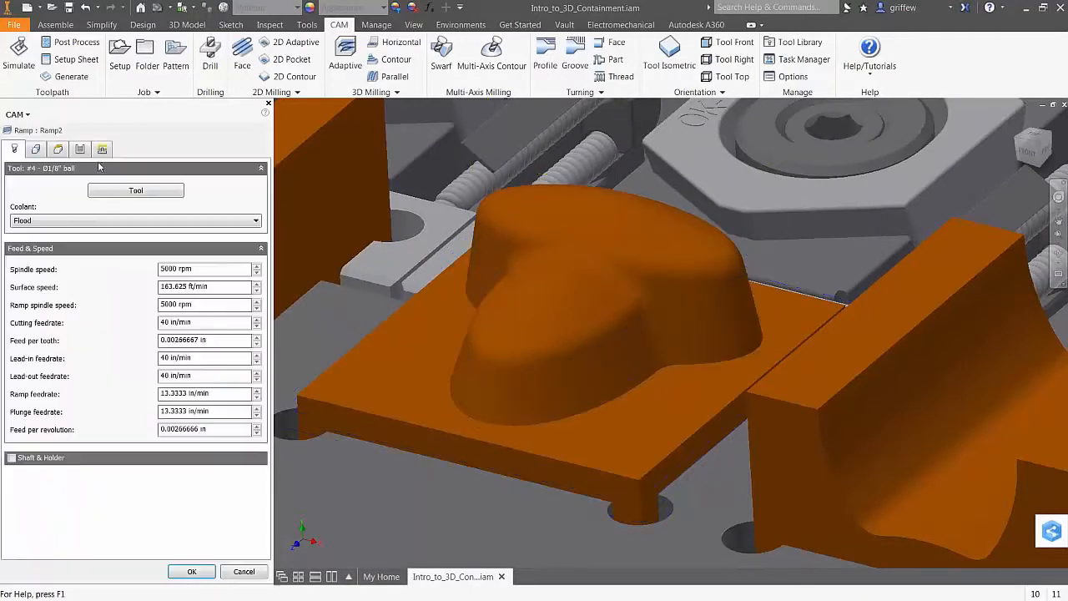
left_click(58, 149)
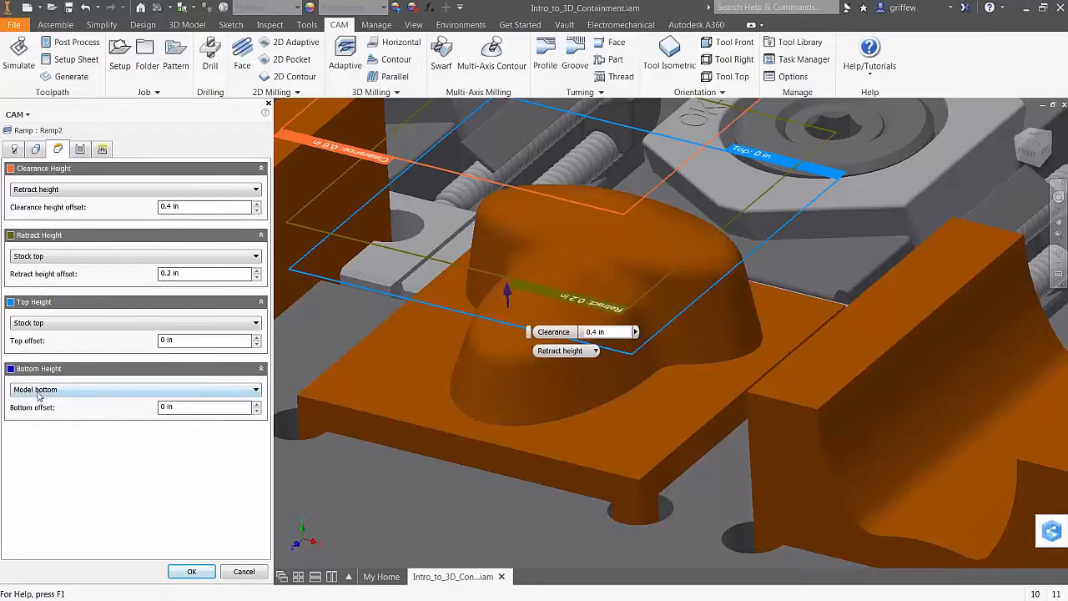
left_click(40, 390)
left_click(29, 464)
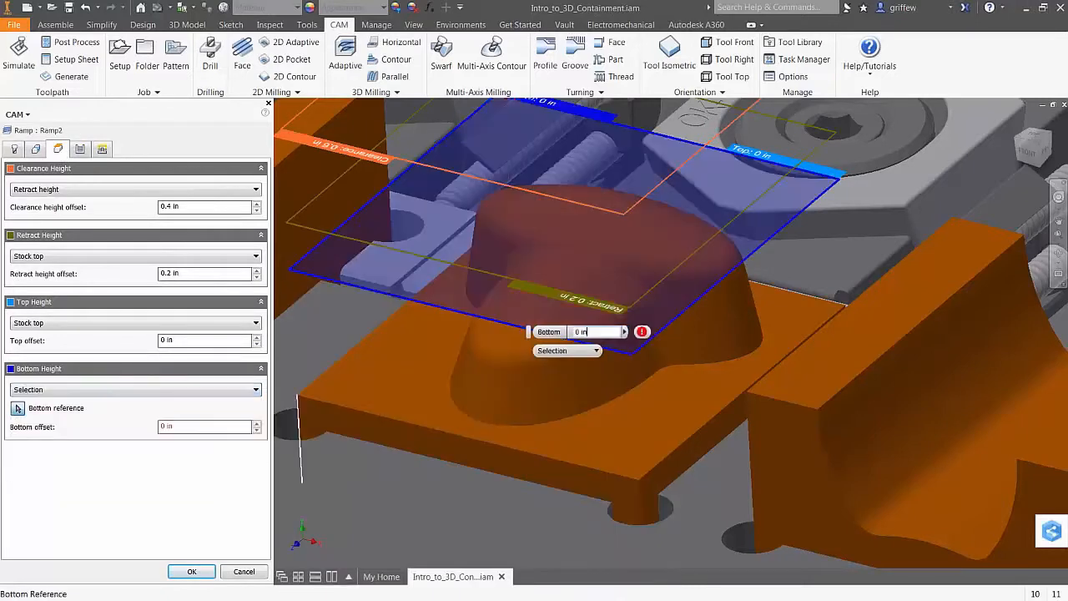
left_click(388, 411)
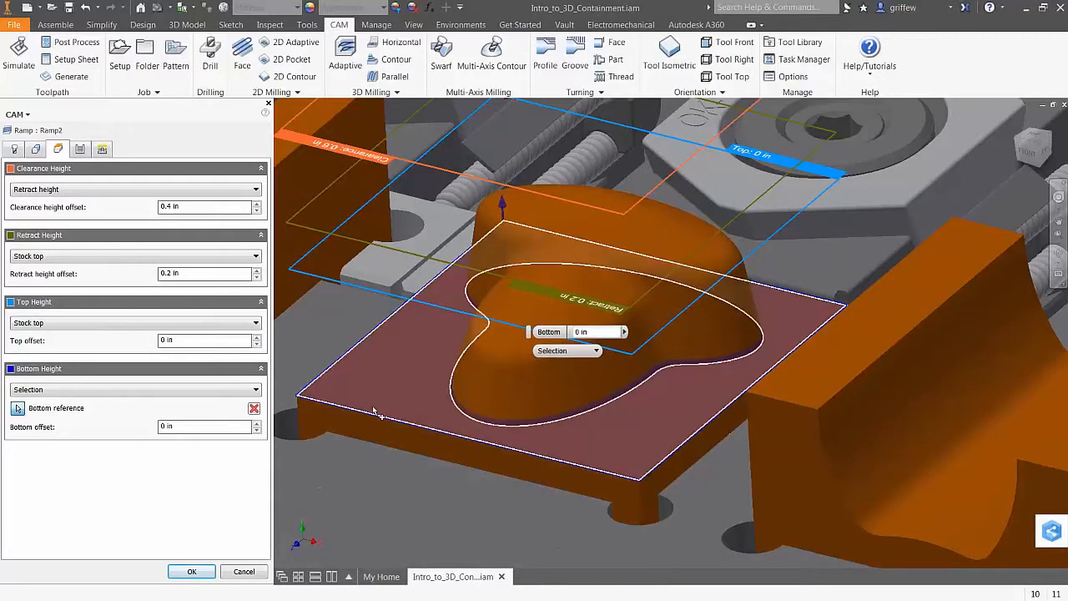
left_click(193, 571)
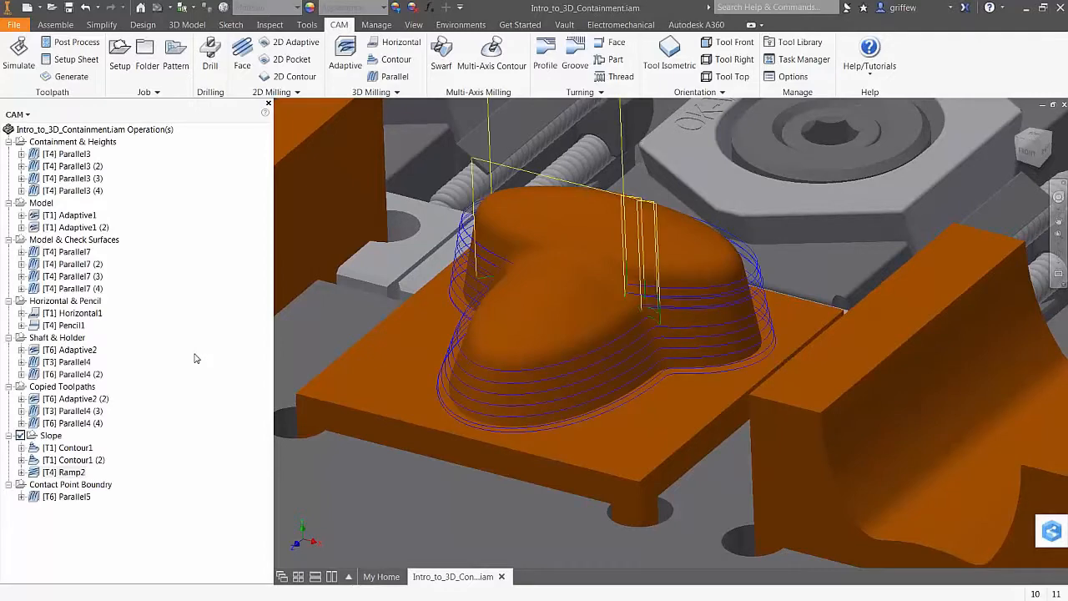
Hide the Ramp2 toolpath, inspect the heart part's sloped faces, then zoom onto the transparent containment box
left_click(164, 375)
key("F5")
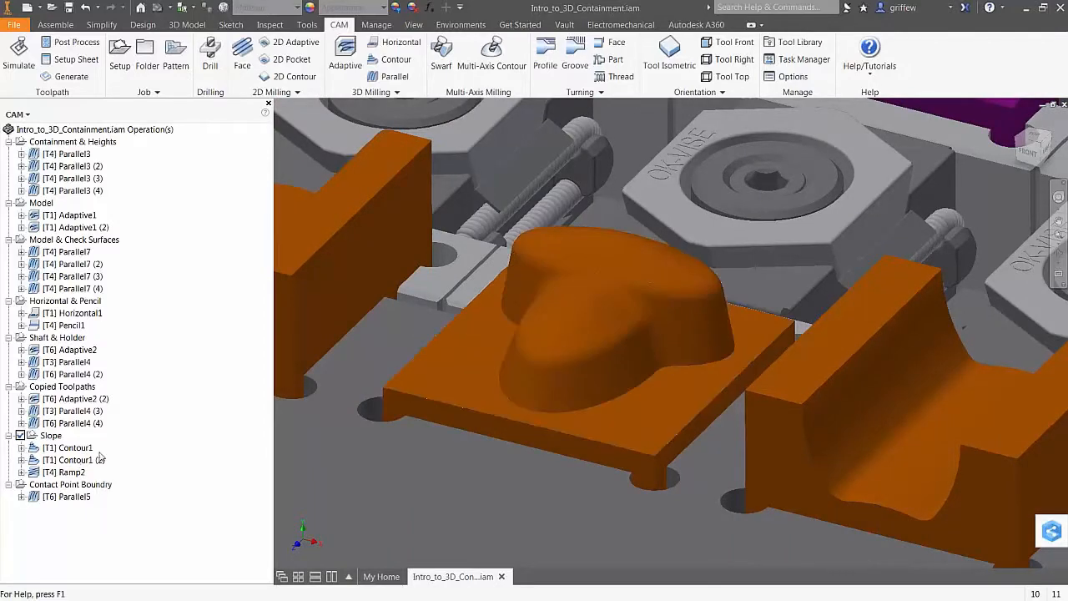
key("F5")
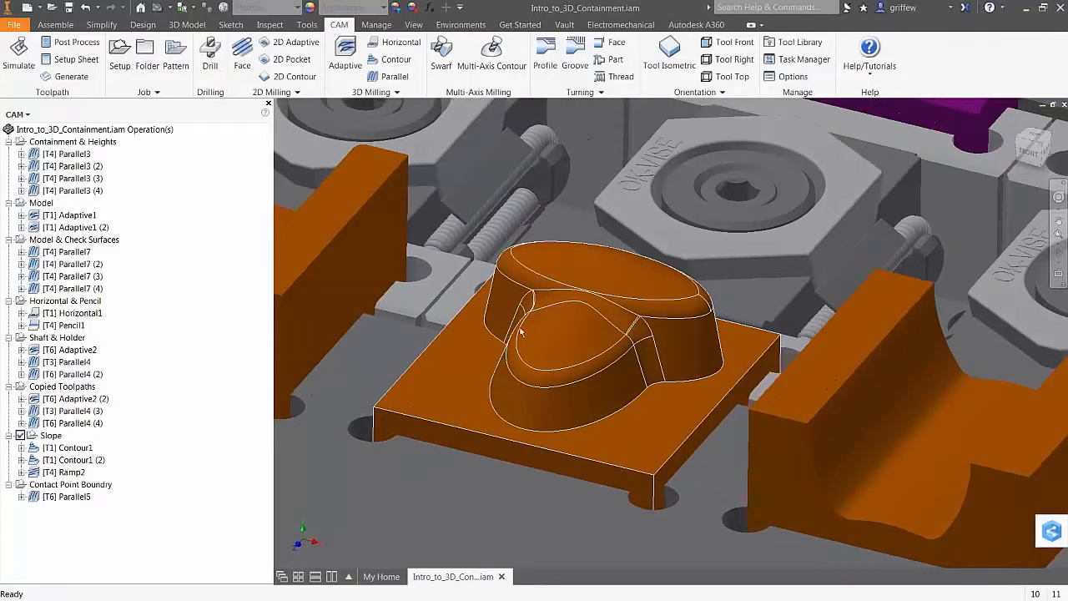
key("F5")
key("F5")
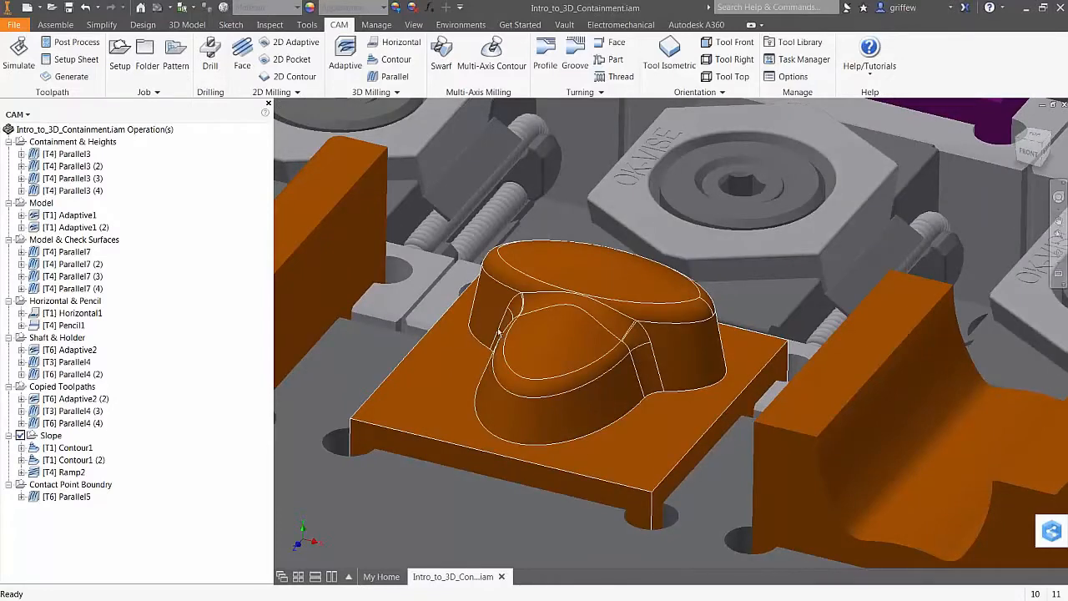
scroll(501, 328, "up", 2)
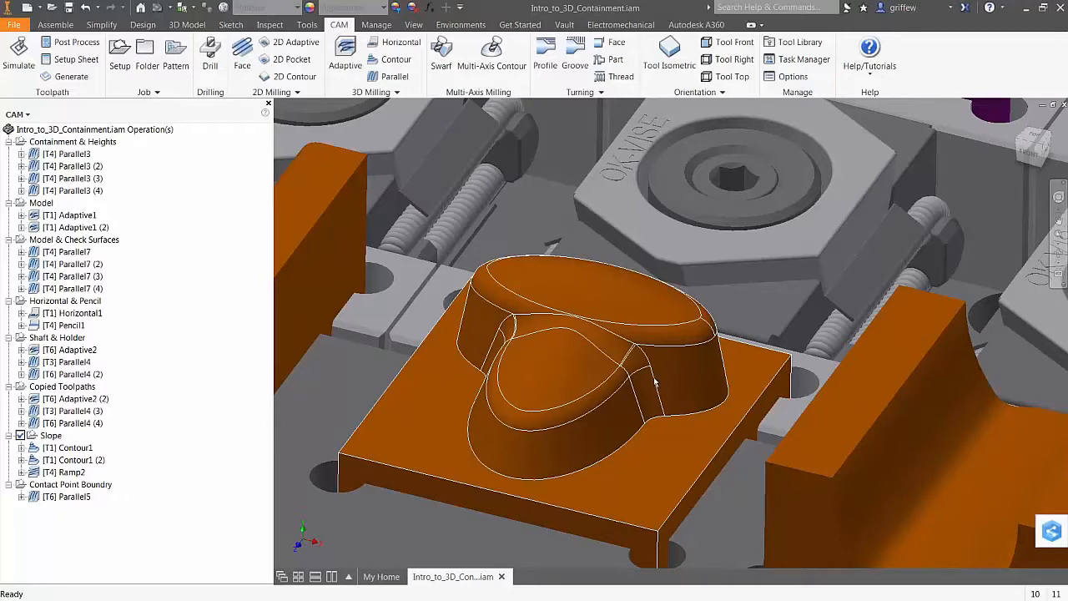
scroll(583, 426, "down", 5)
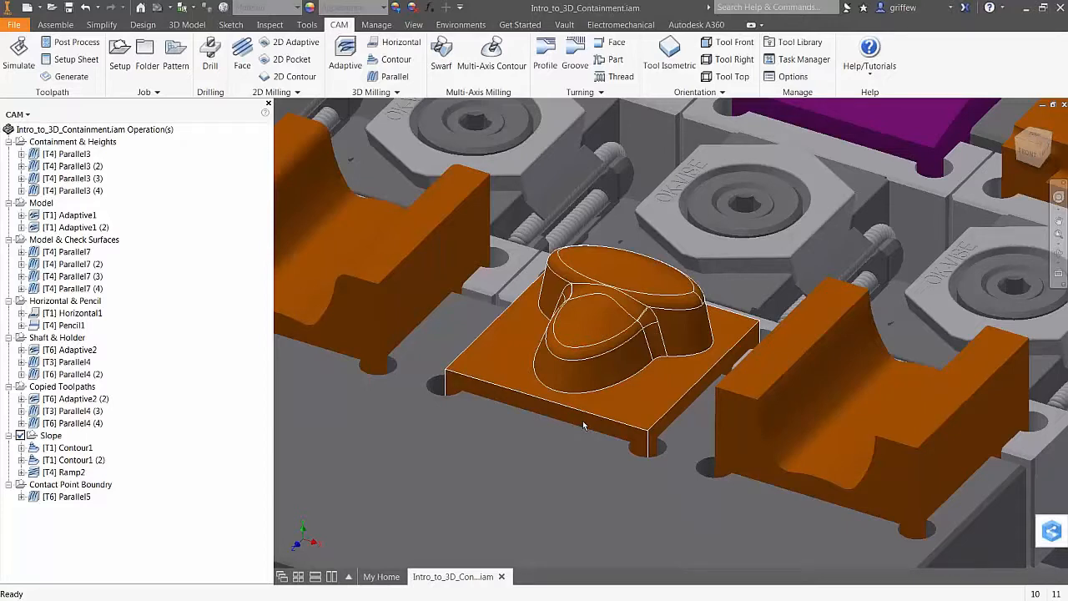
scroll(690, 348, "up", 3)
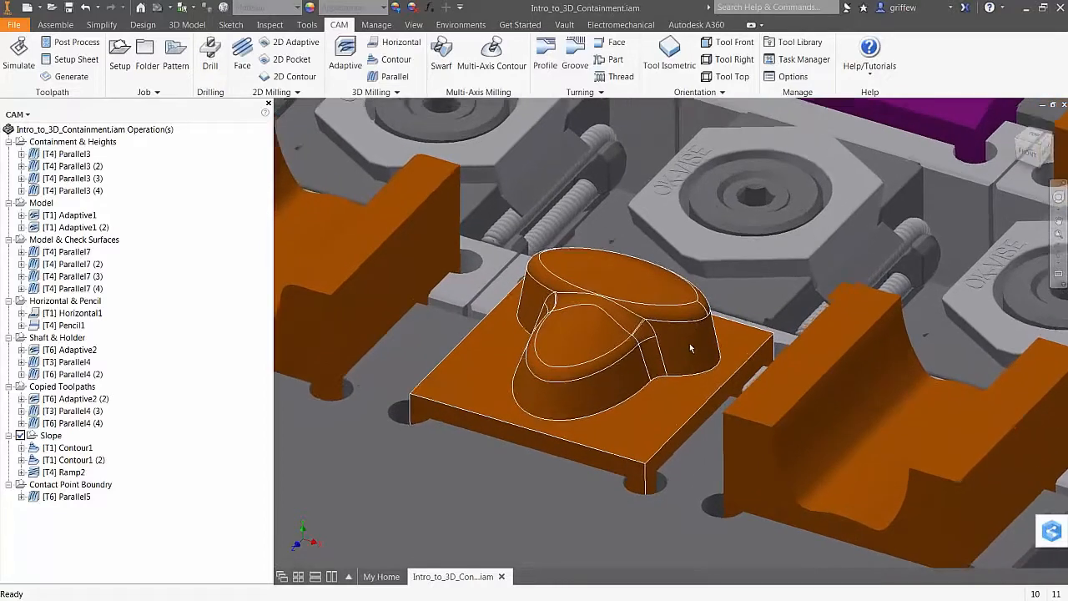
scroll(691, 347, "up", 5)
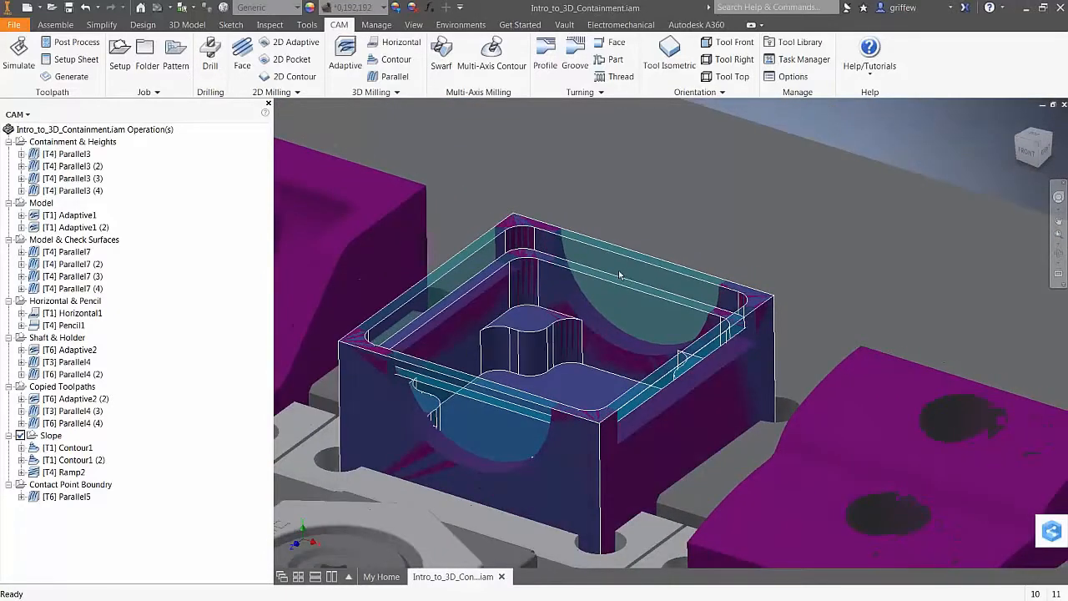
Switch the browser to the Model tree and select and expand the Containing toolpaths:4 component
left_click(16, 114)
left_click(33, 131)
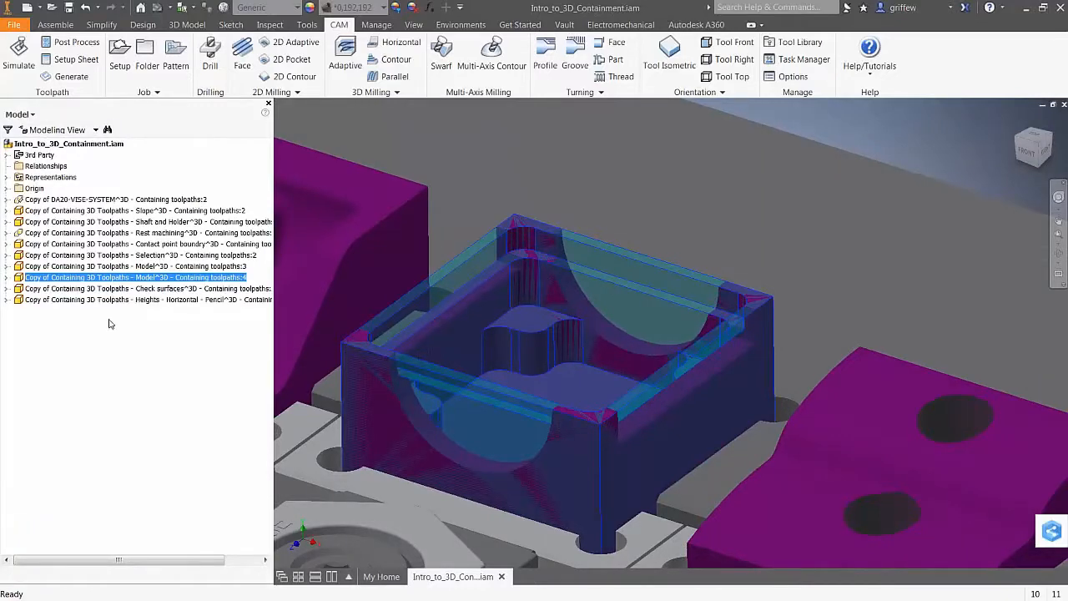
left_click(166, 275)
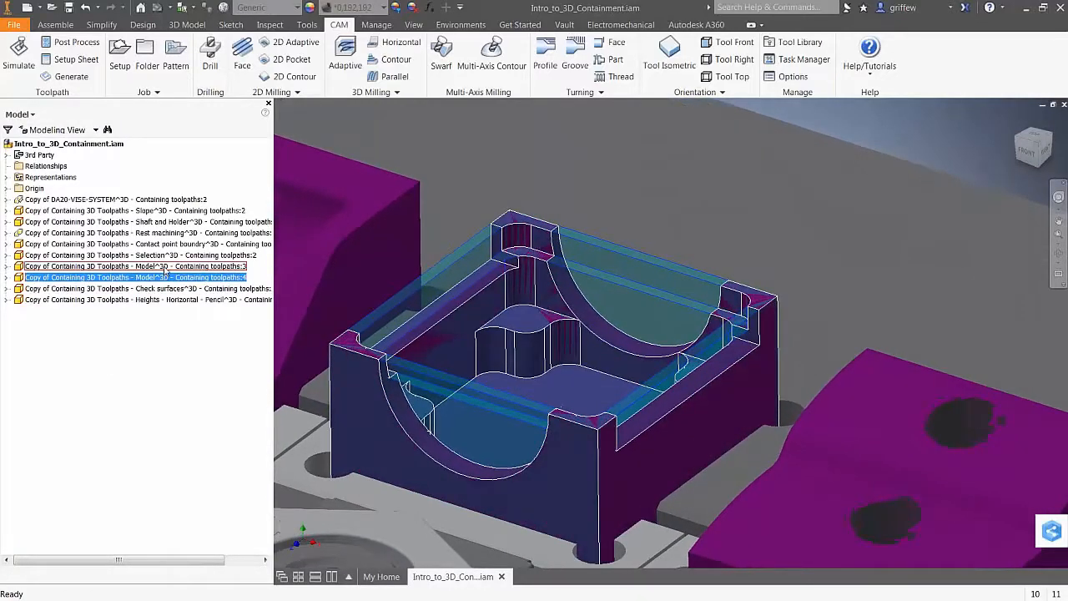
key("End")
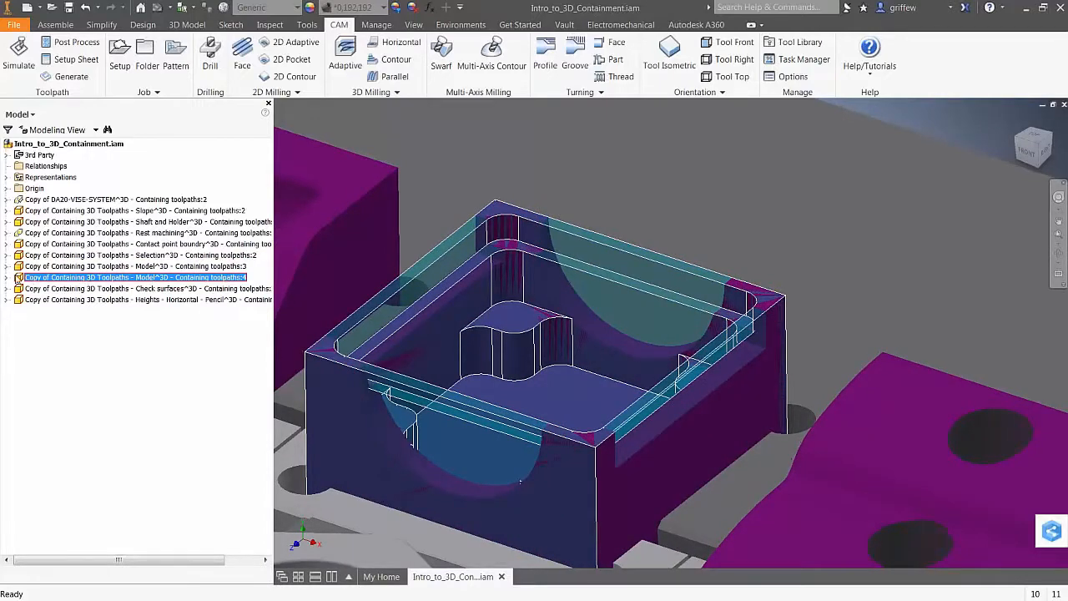
left_click(6, 277)
left_click(59, 288)
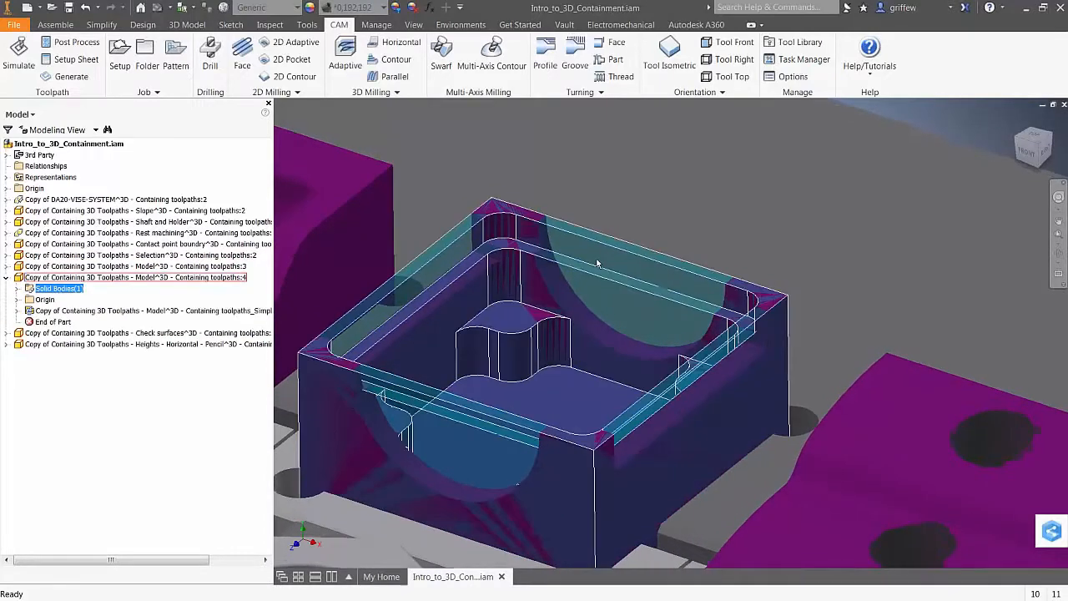
key("Home")
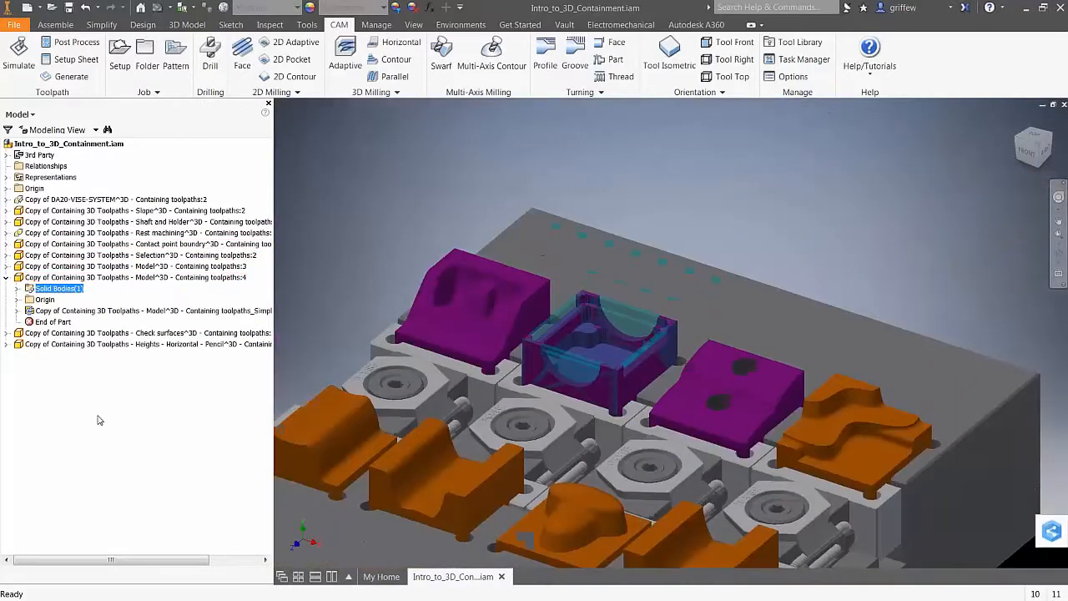
key("End")
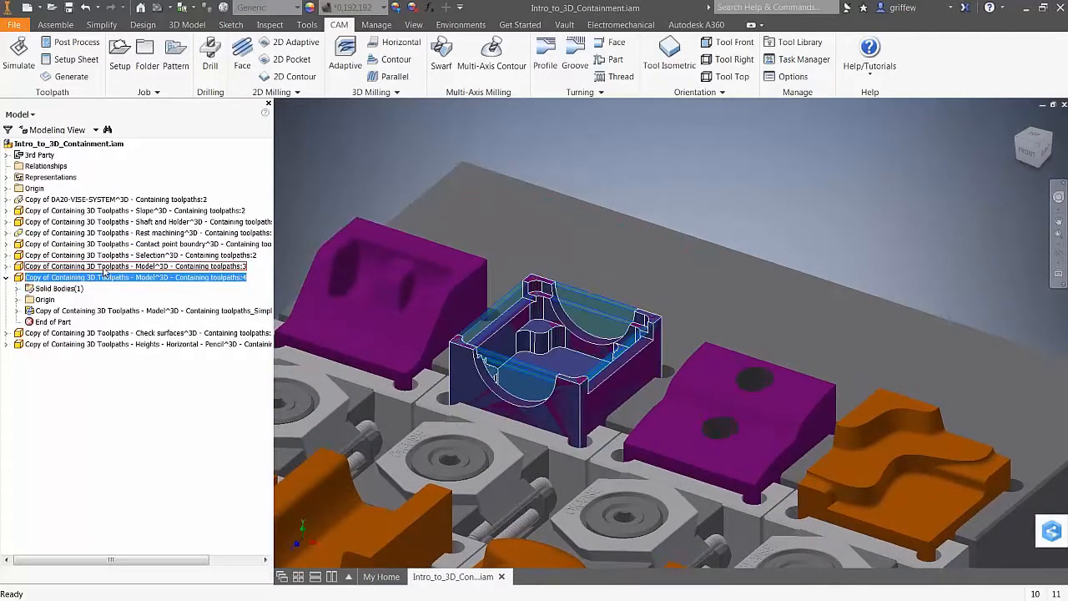
Expand the toolpaths:4 Solid Bodies to show that Mirror2 is built on Base1
left_click(104, 266)
left_click(114, 277)
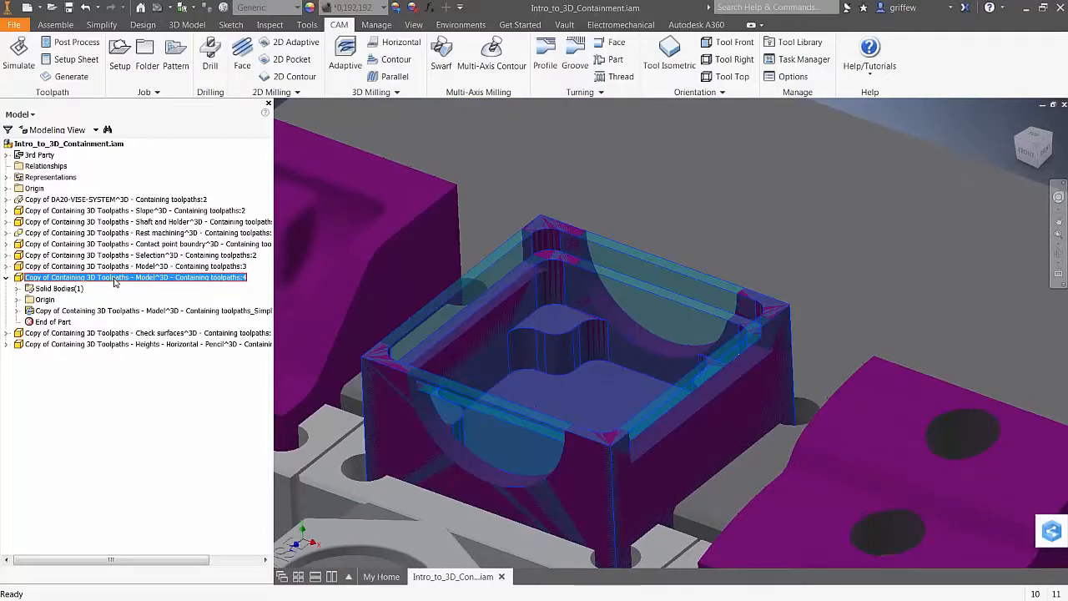
left_click(55, 289)
left_click(17, 289)
left_click(51, 299)
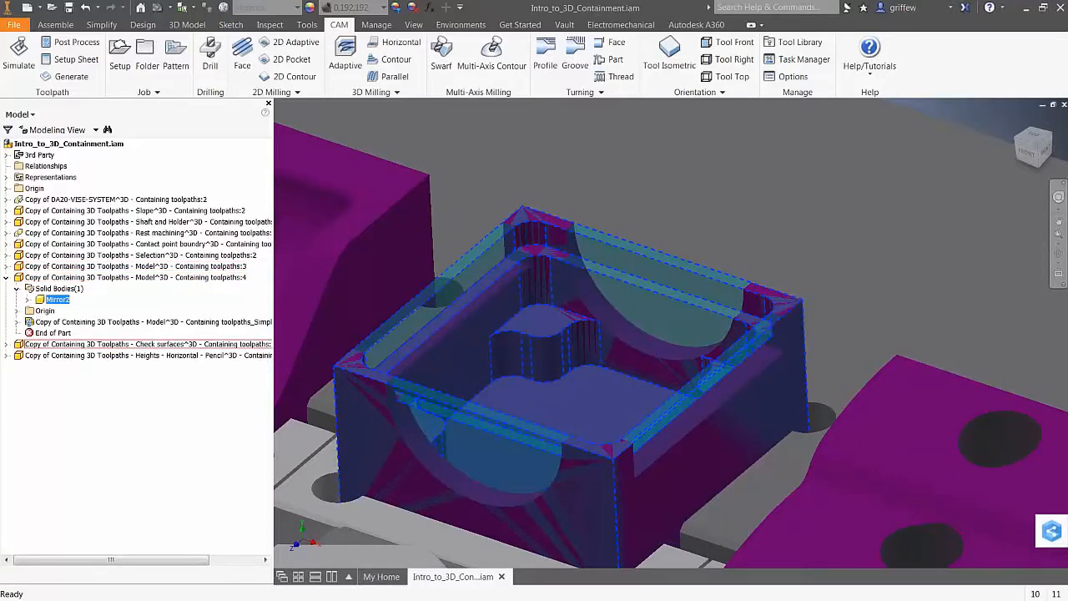
left_click(101, 277)
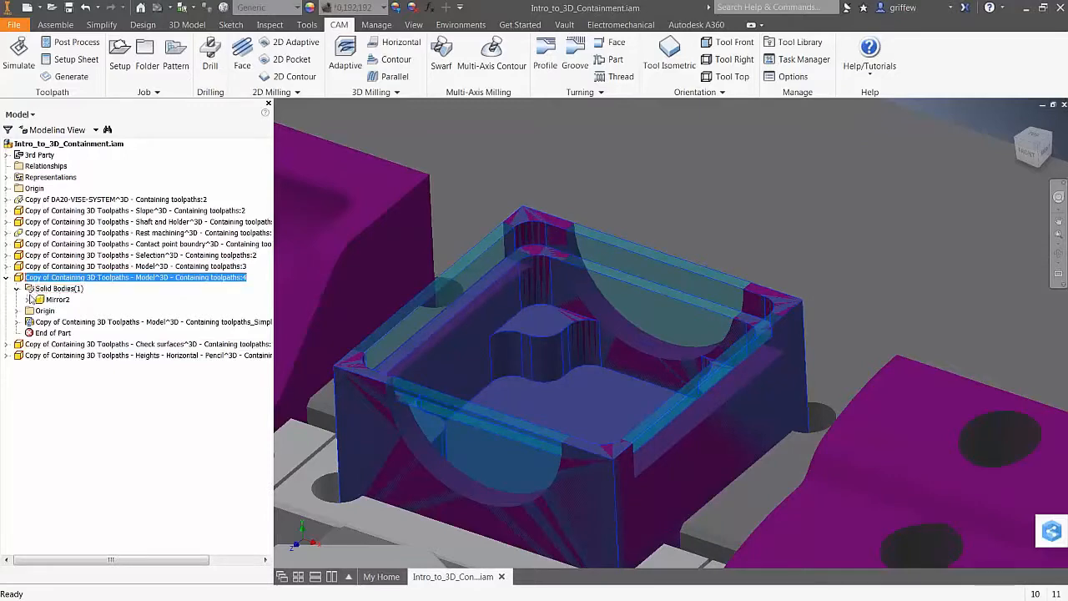
left_click(29, 299)
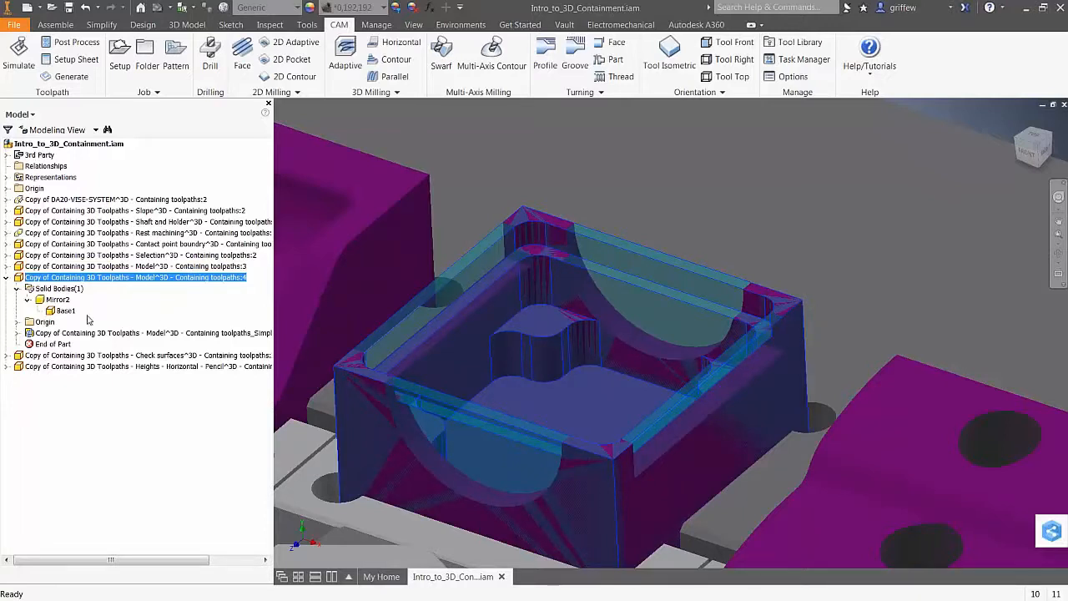
Collapse the toolpaths:4 component, clear the selection and view the whole vise fixture
left_click(5, 278)
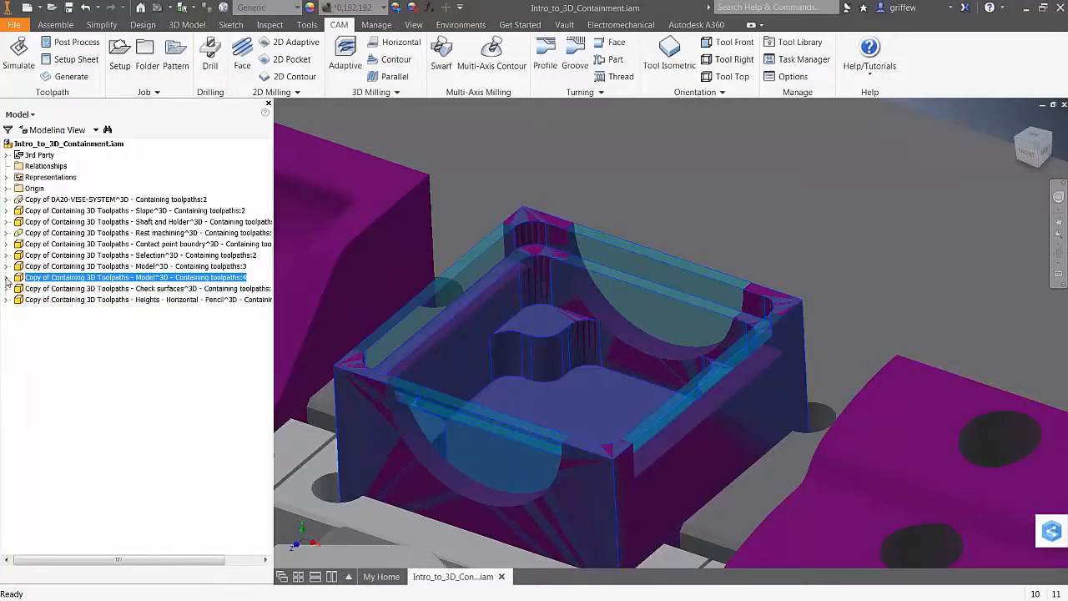
left_click(214, 407)
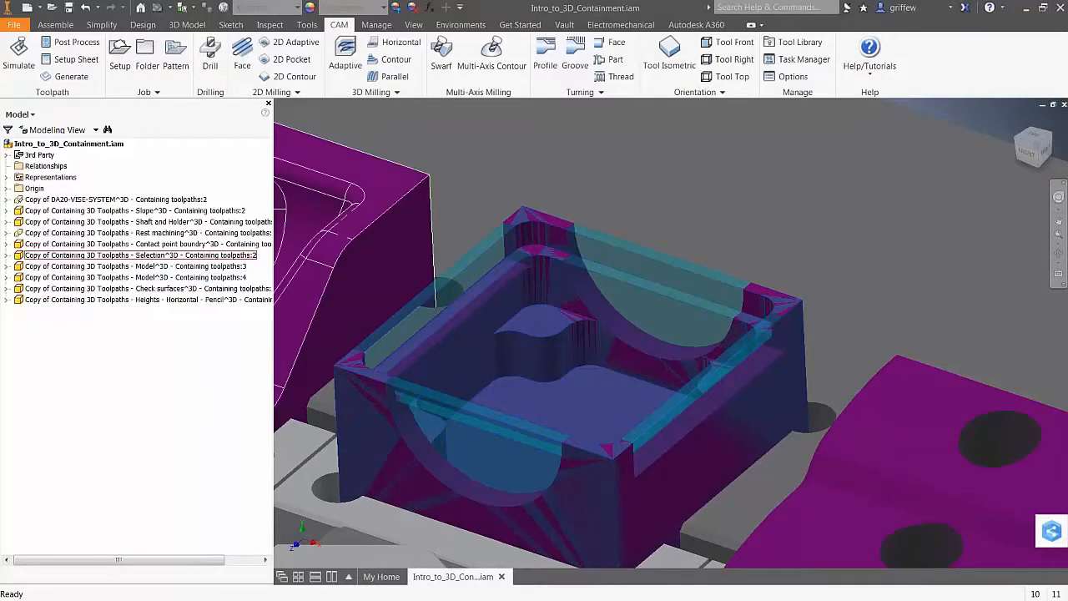
key("Home")
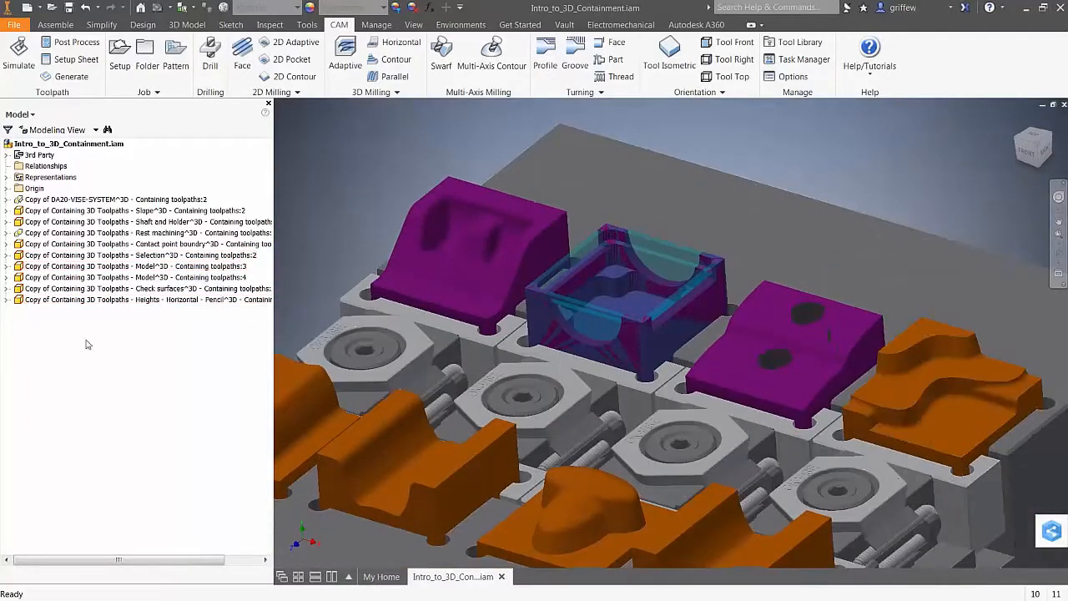
key("F5")
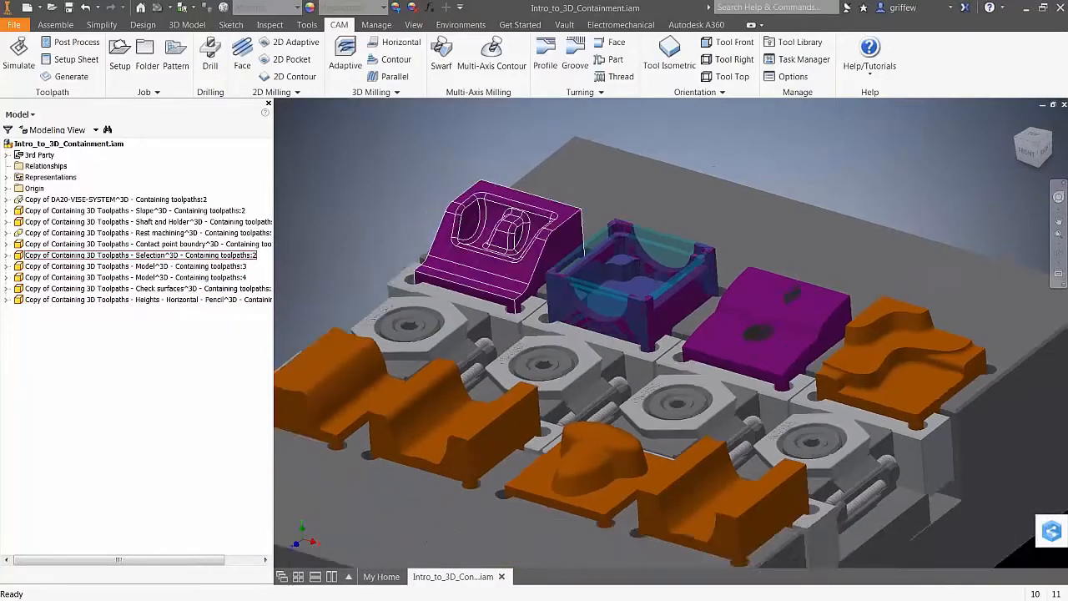
key("F5")
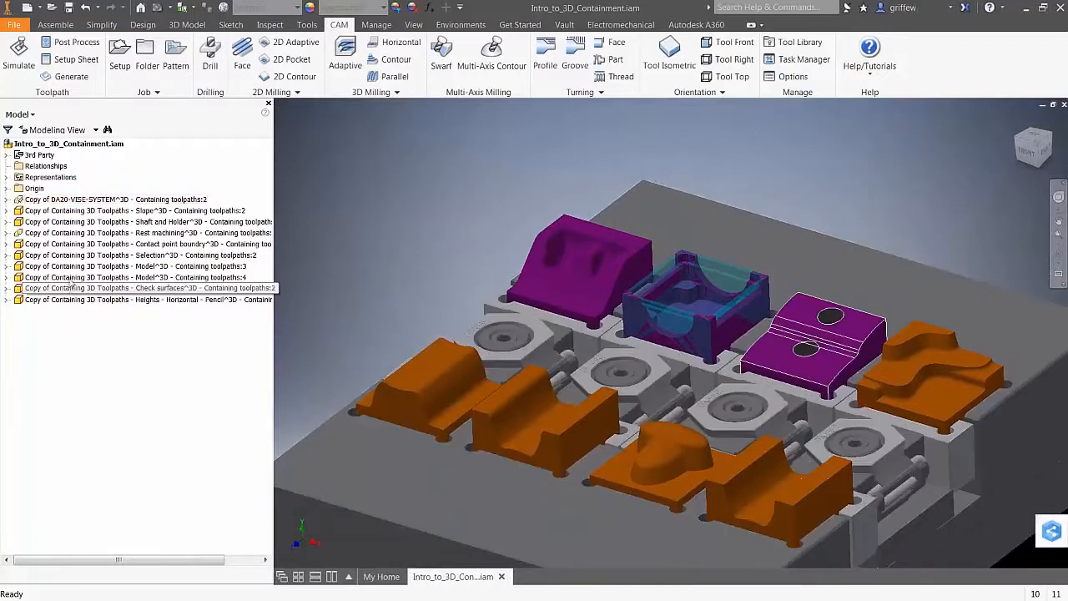
key("F5")
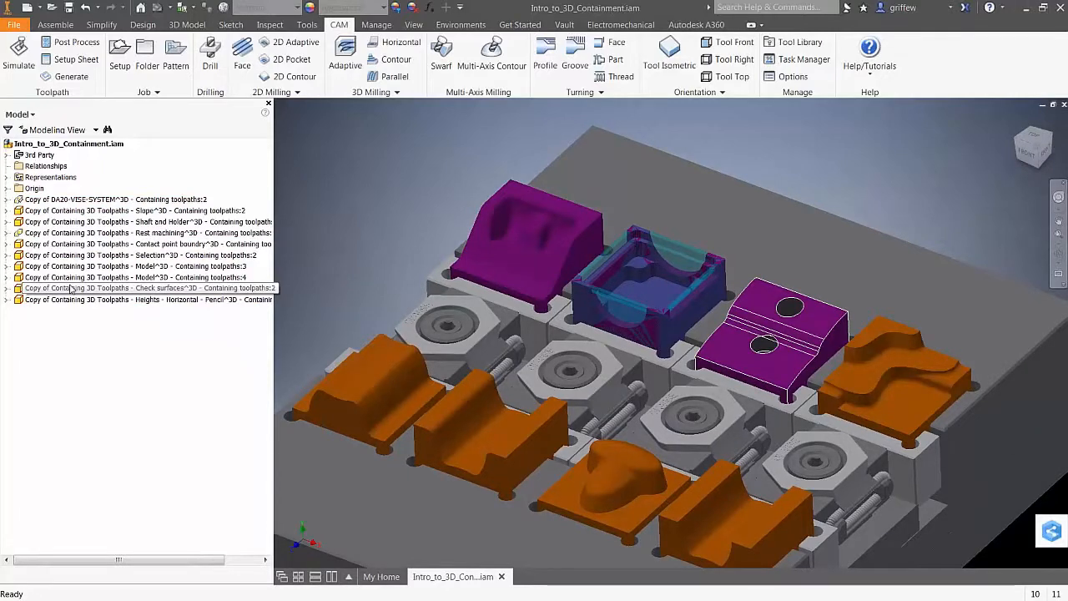
Select the magenta Selection^3D part and bring up the browser's tree view choices
scroll(313, 230, "up", 1)
left_click(138, 255)
left_click(18, 115)
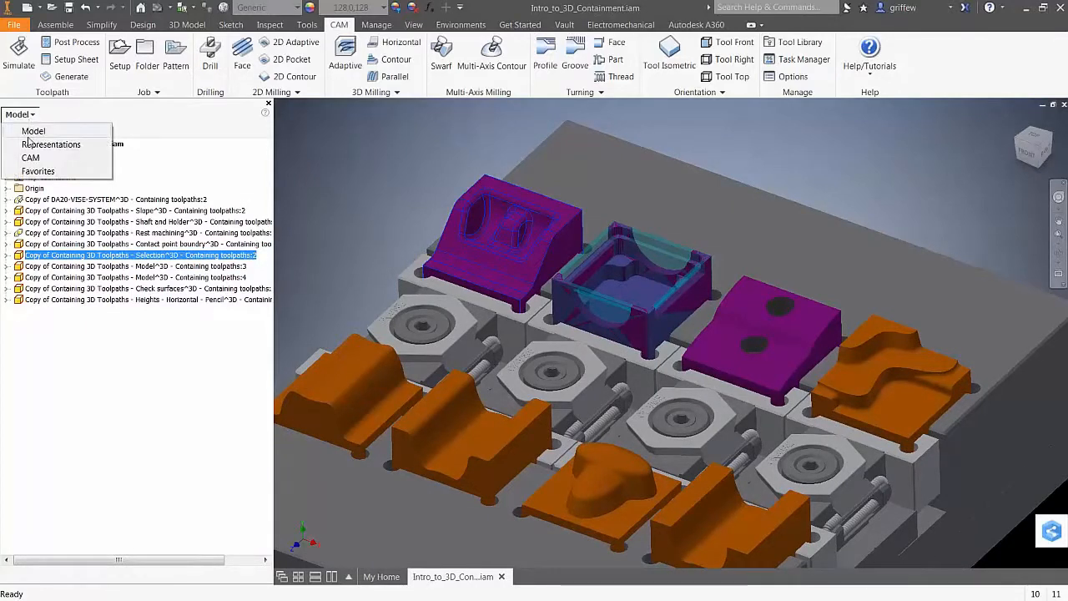
Switch the browser back to the CAM operations tree and zoom around the vise fixture
left_click(30, 158)
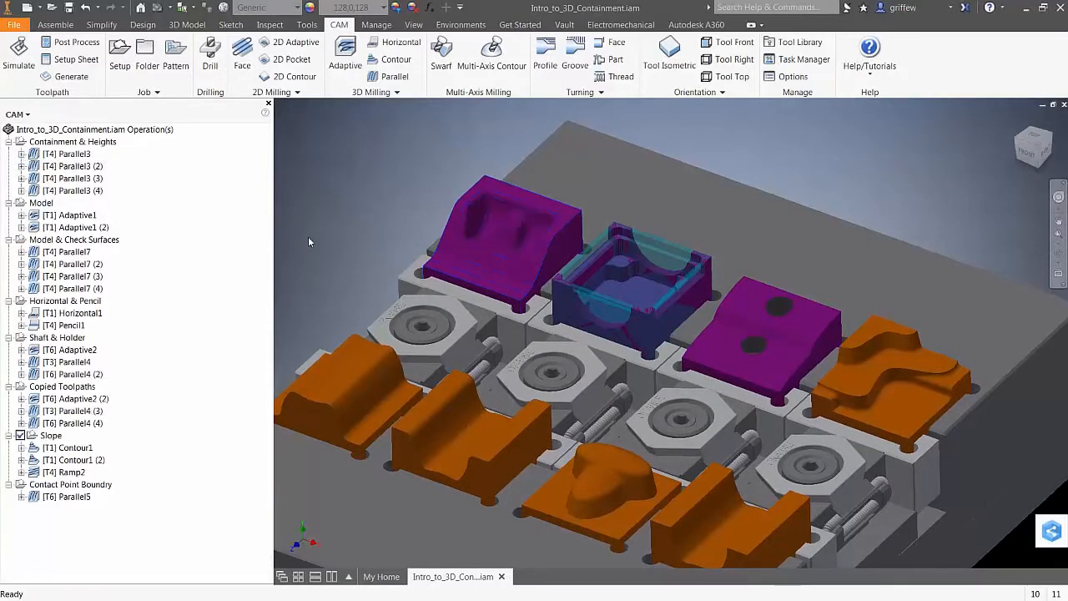
scroll(308, 236, "down", 1)
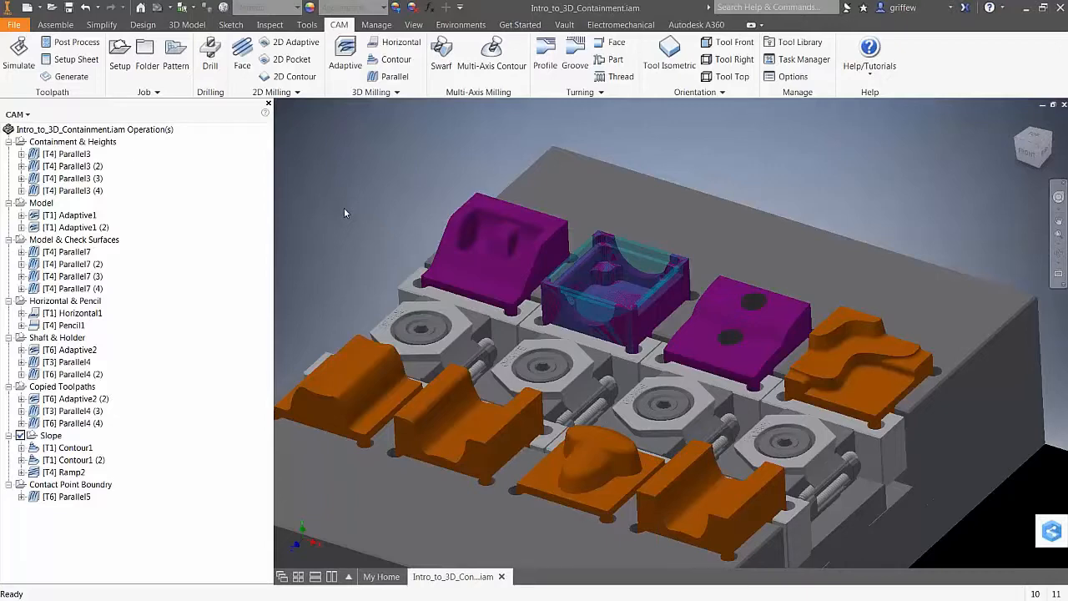
scroll(344, 212, "up", 3)
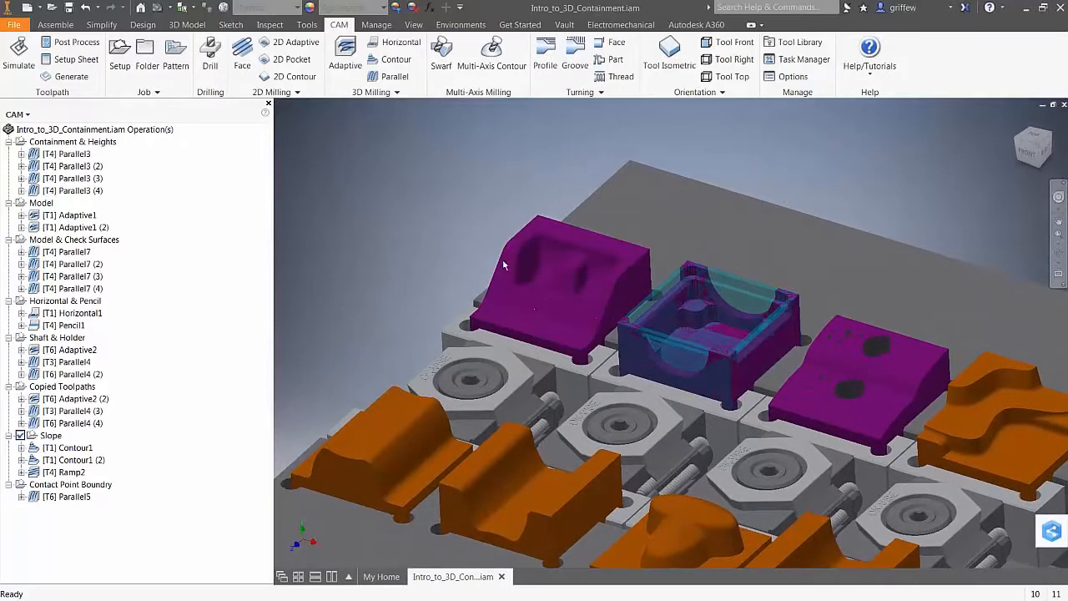
scroll(387, 182, "down", 3)
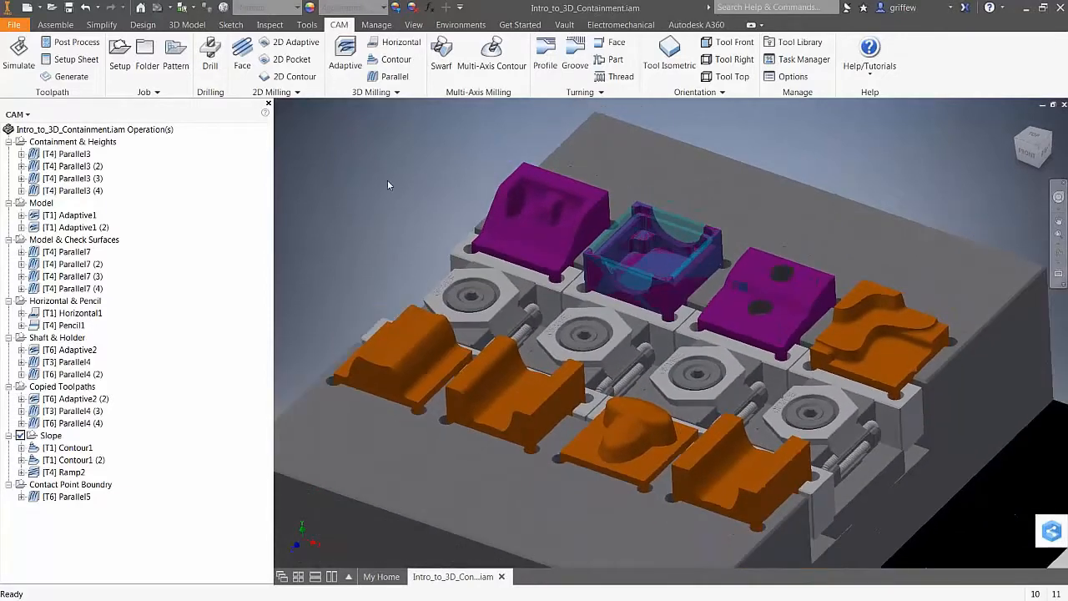
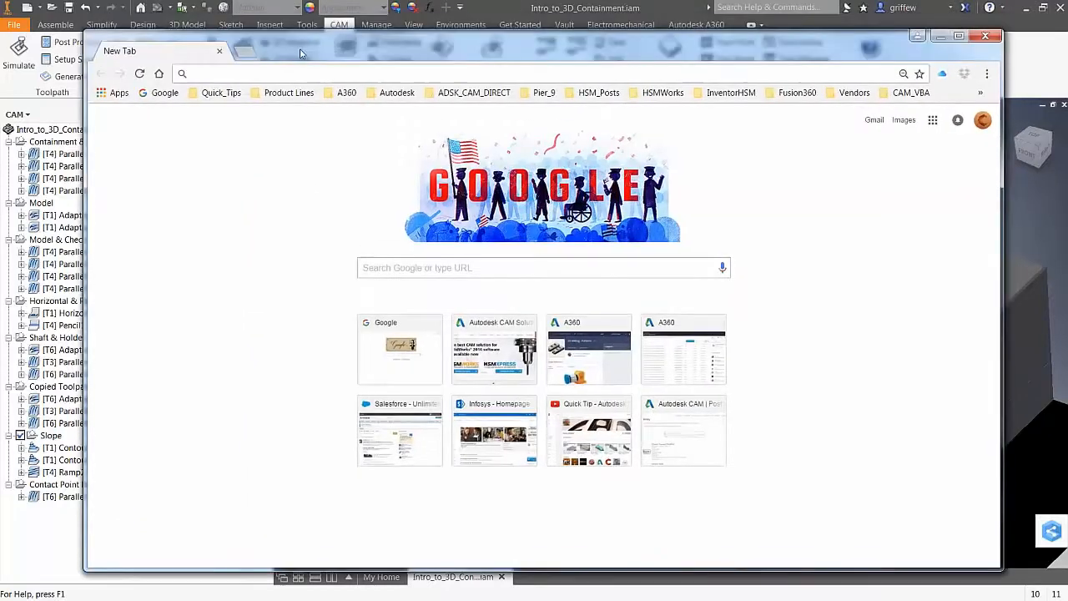
Load the 'Autodesk - CAM | Main Forum' bookmark from the A360 folder and go to its Ideas area
left_click(332, 94)
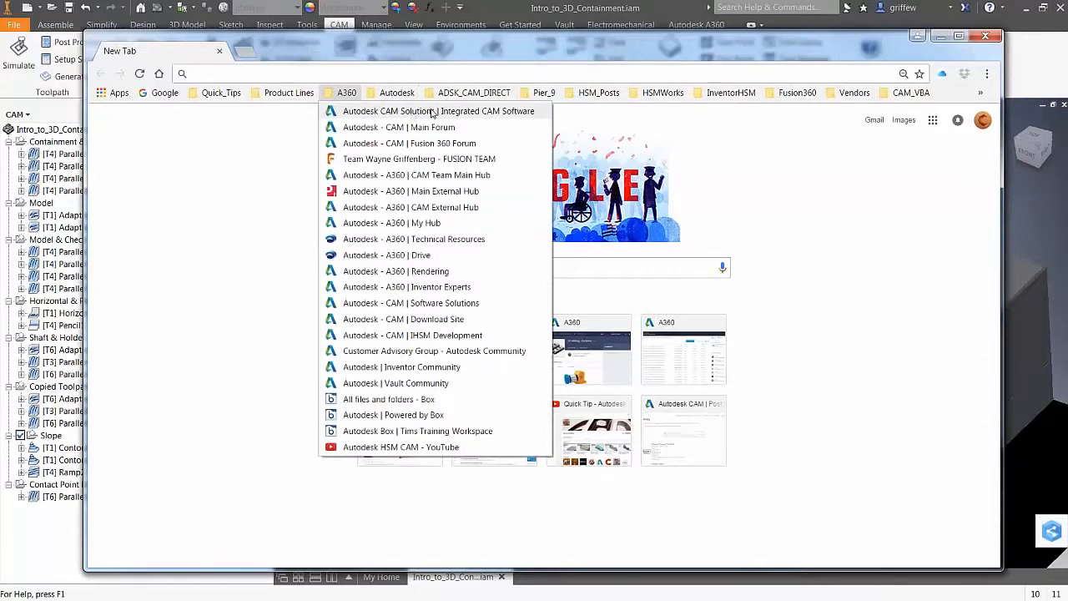
left_click(392, 127)
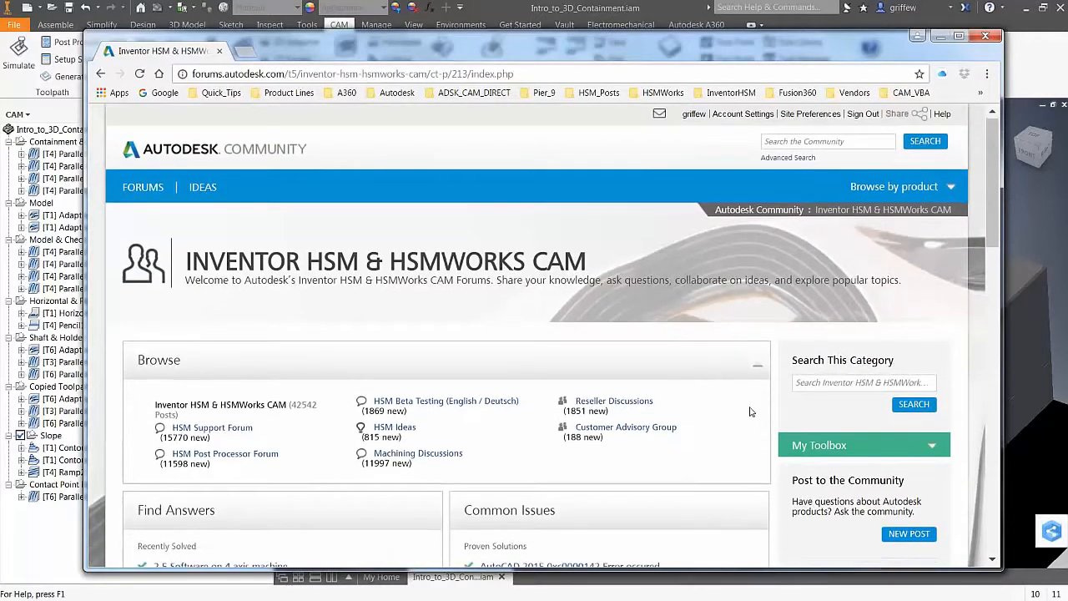
scroll(749, 411, "down", 2)
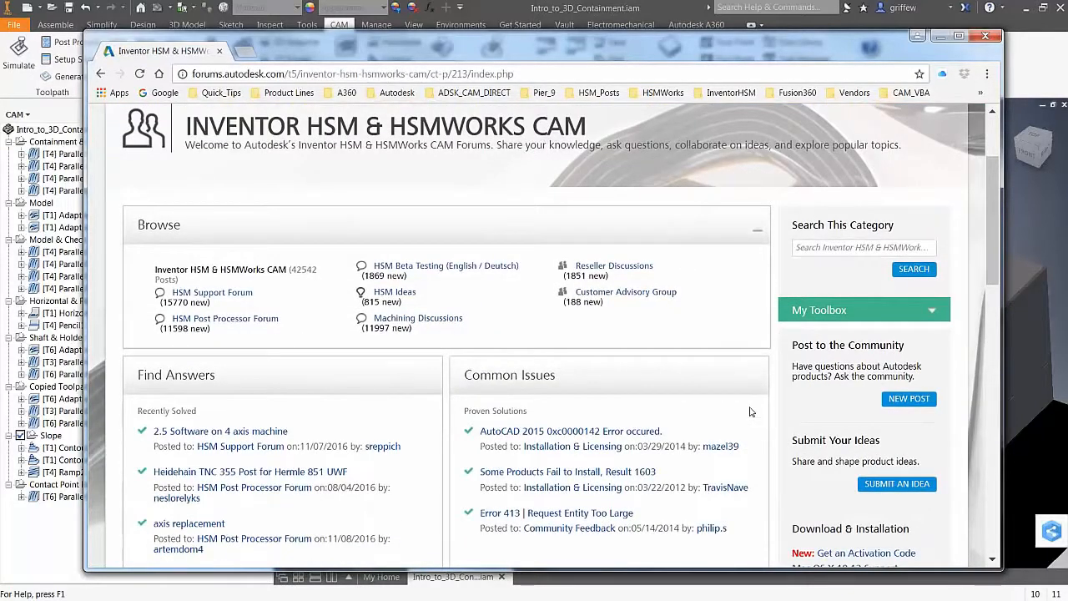
scroll(707, 424, "up", 2)
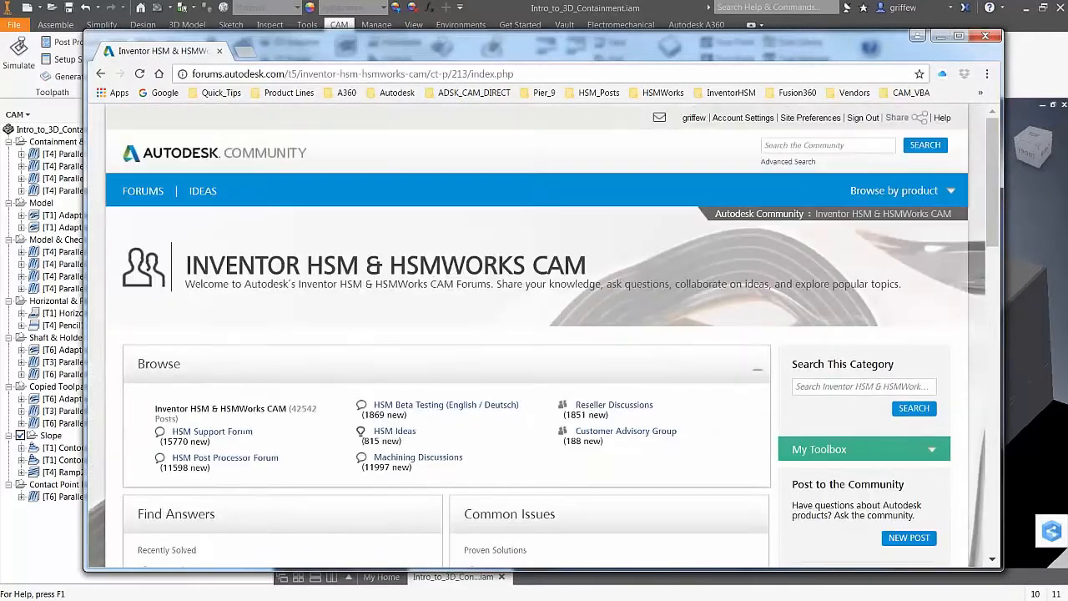
left_click(203, 191)
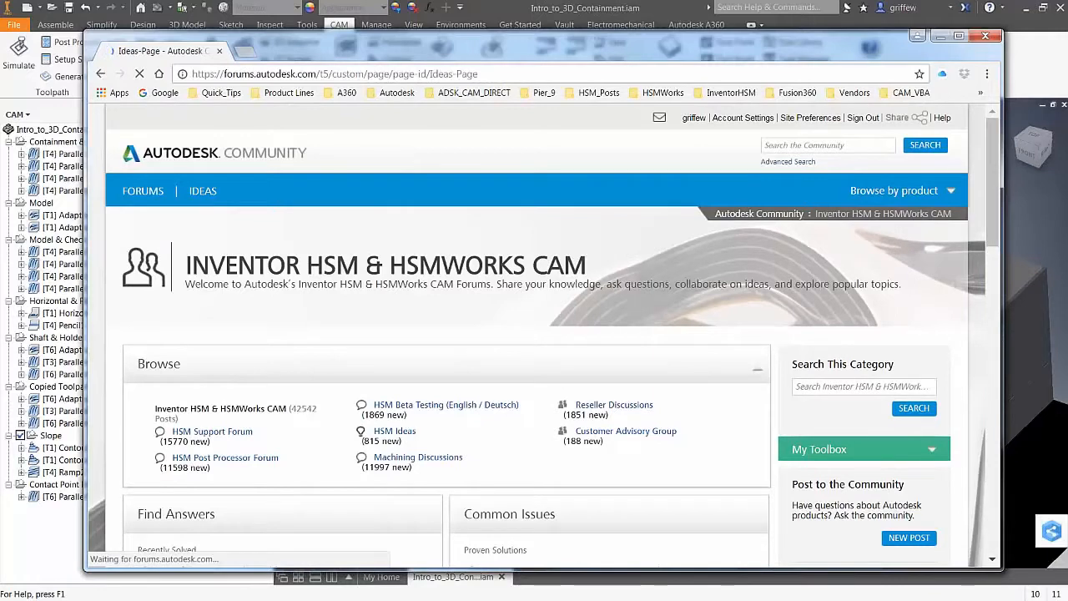
Pick HSM from the Popular Products list and scroll through its newest idea posts
scroll(538, 456, "down", 1)
scroll(538, 456, "down", 3)
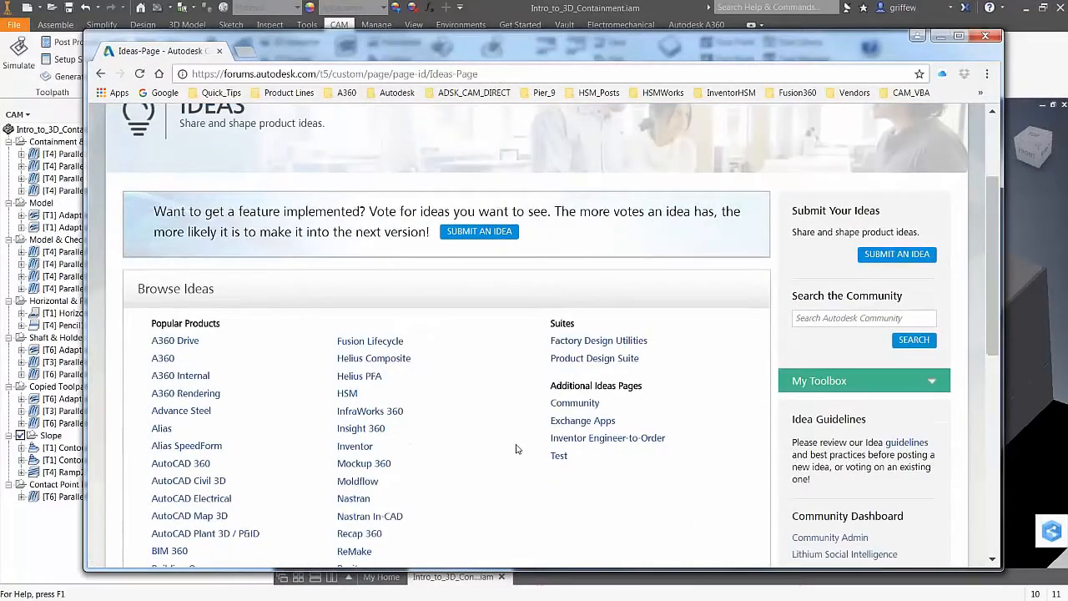
left_click(347, 199)
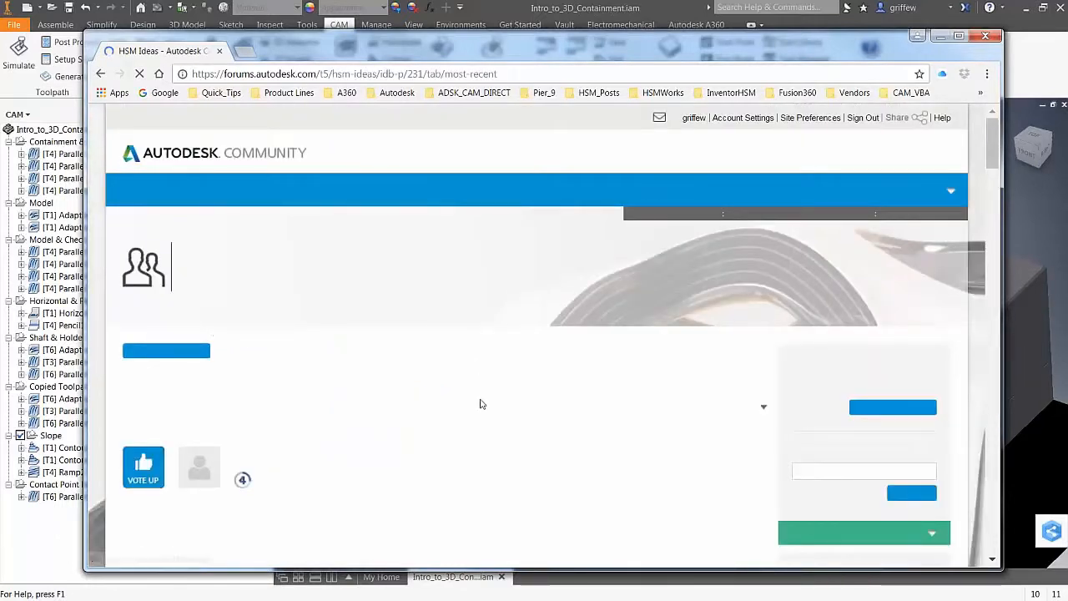
scroll(618, 446, "down", 2)
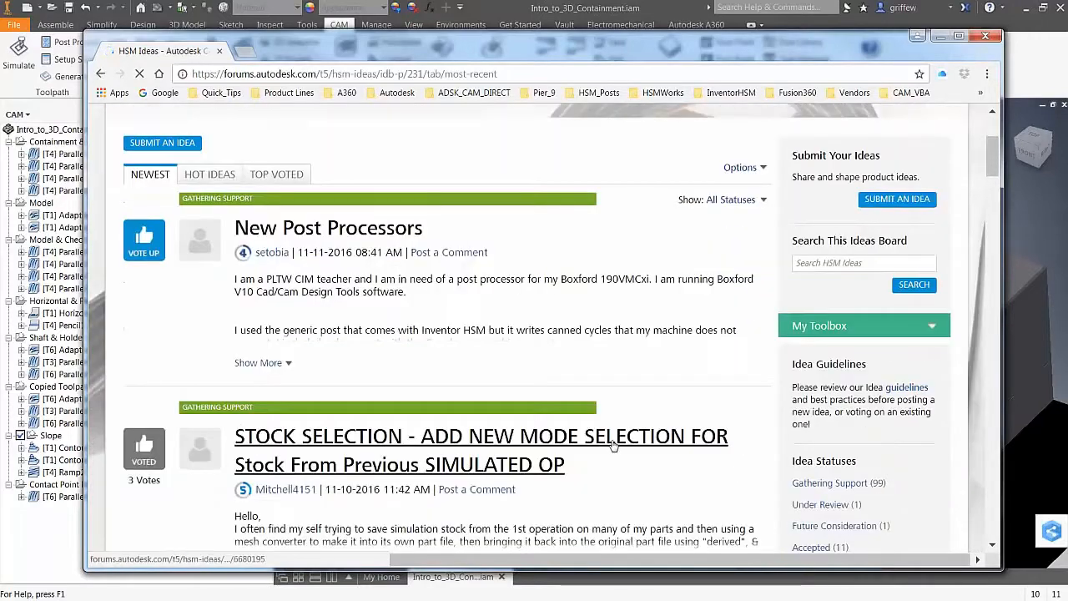
scroll(613, 446, "down", 2)
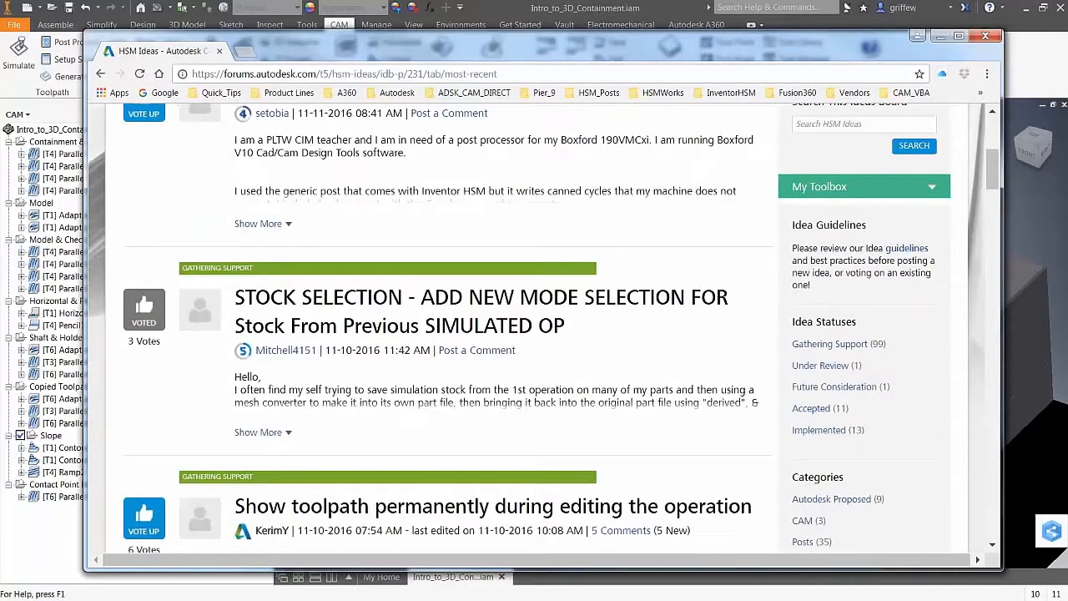
scroll(431, 175, "down", 5)
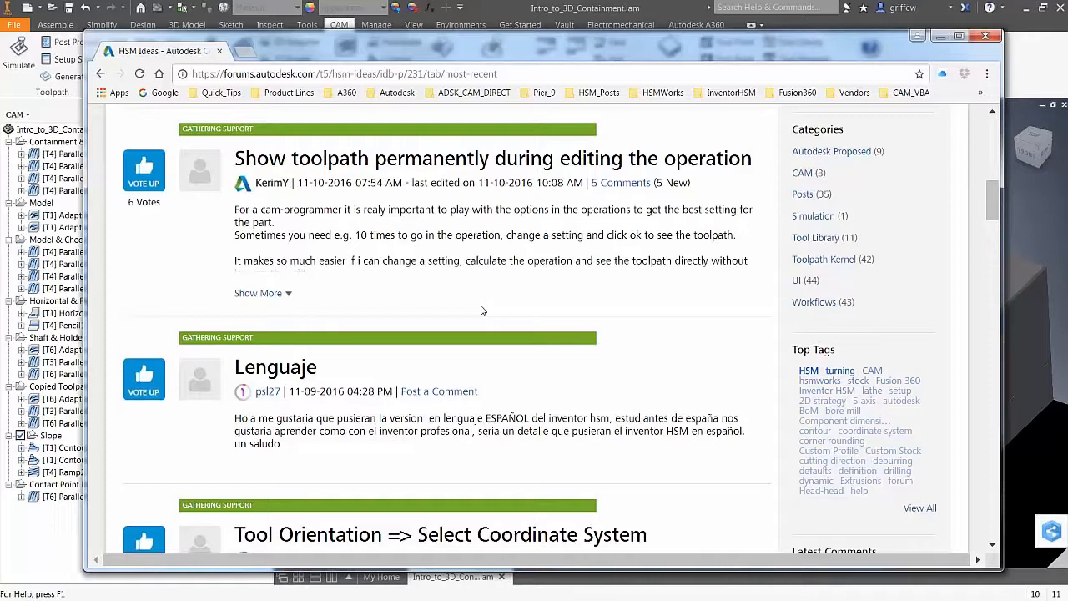
Scroll through the HSM idea posts and back to the top, headed by 'New Post Processors'
scroll(399, 355, "up", 1)
scroll(399, 355, "up", 2)
scroll(451, 334, "down", 2)
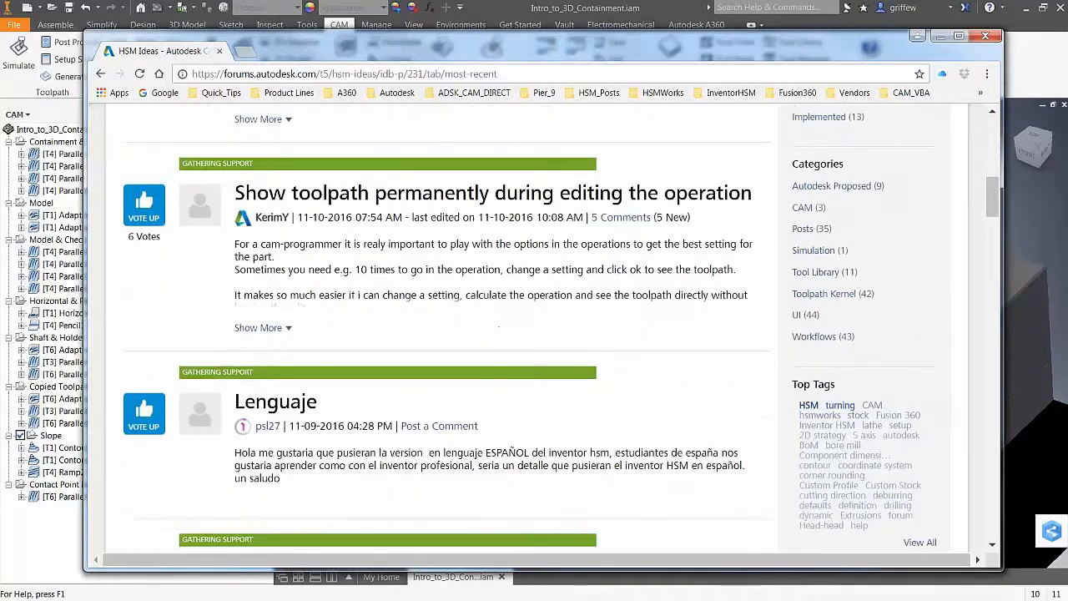
scroll(529, 343, "down", 7)
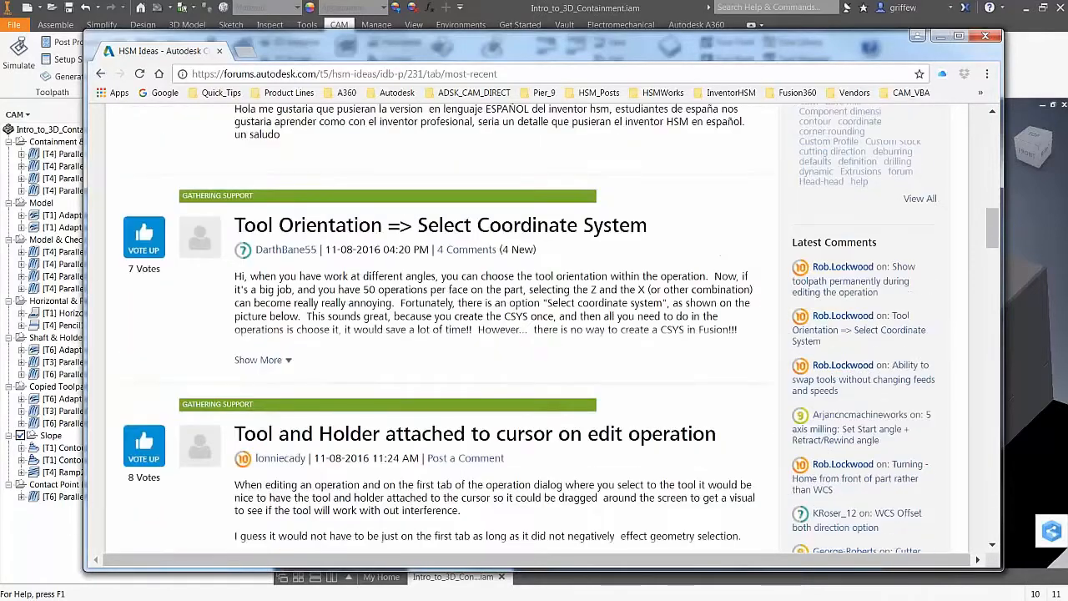
scroll(391, 237, "down", 2)
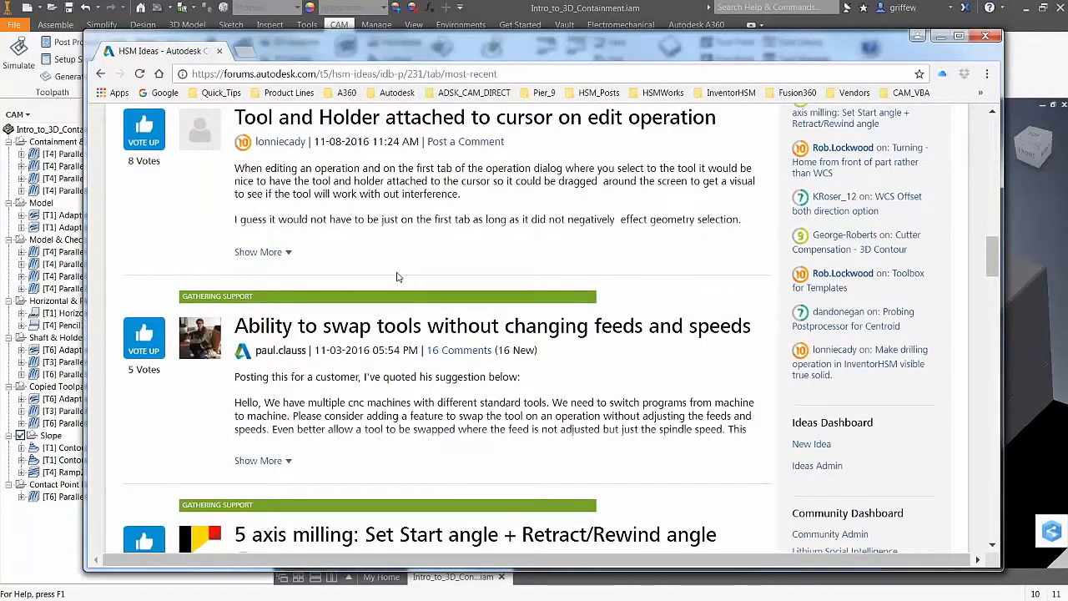
scroll(398, 277, "up", 1)
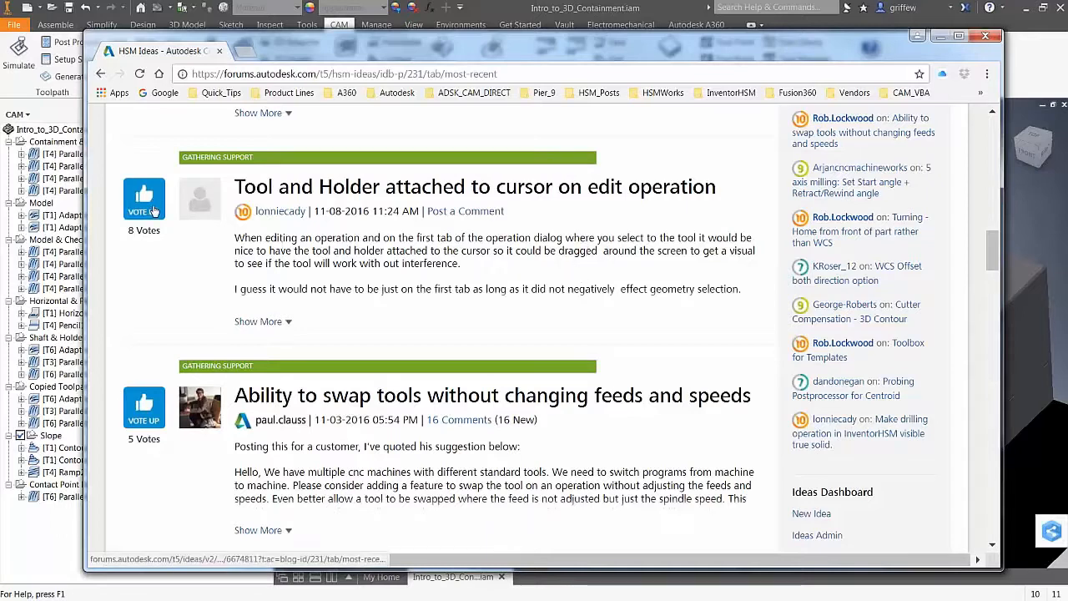
scroll(138, 428, "down", 5)
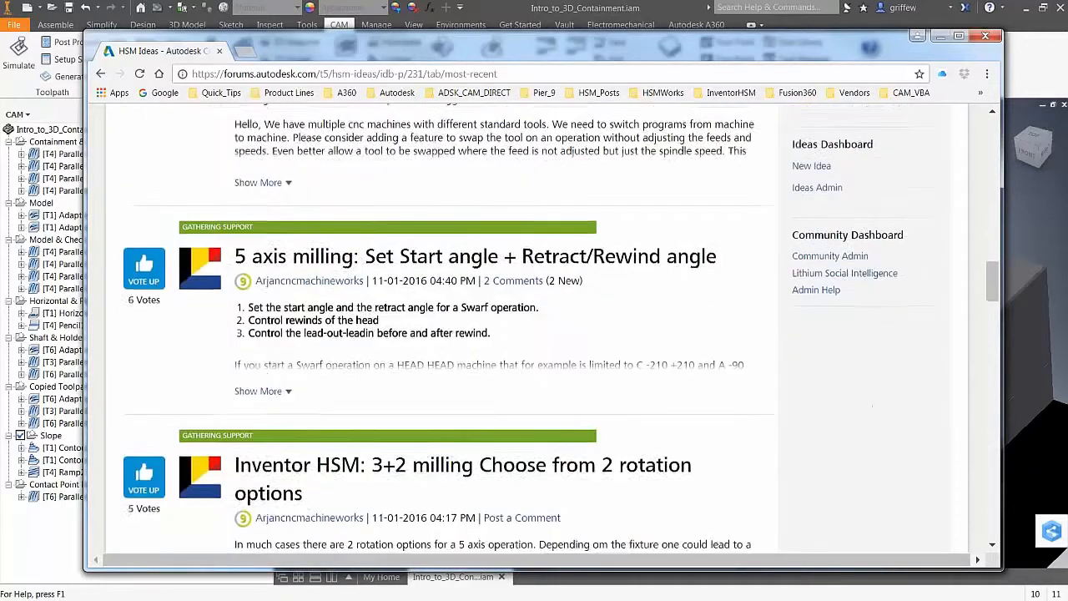
scroll(446, 334, "down", 1)
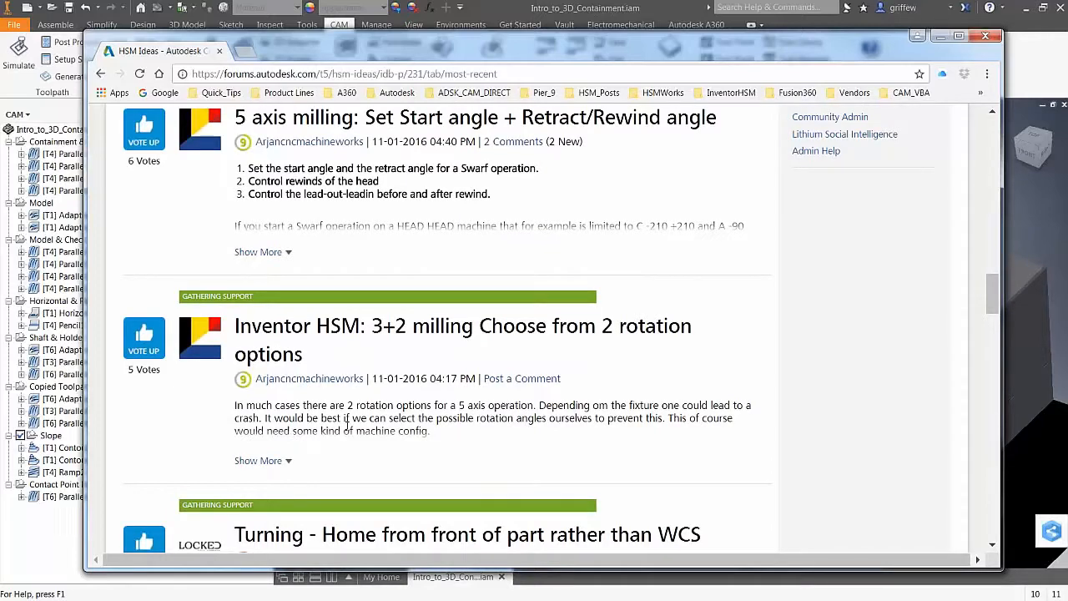
scroll(345, 425, "down", 2)
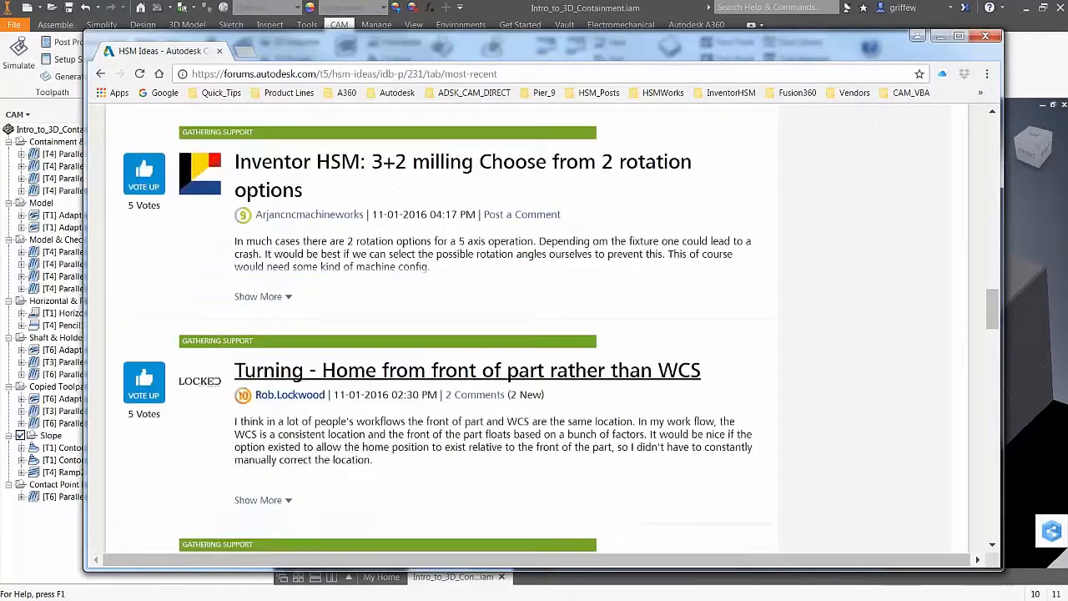
scroll(446, 333, "up", 4)
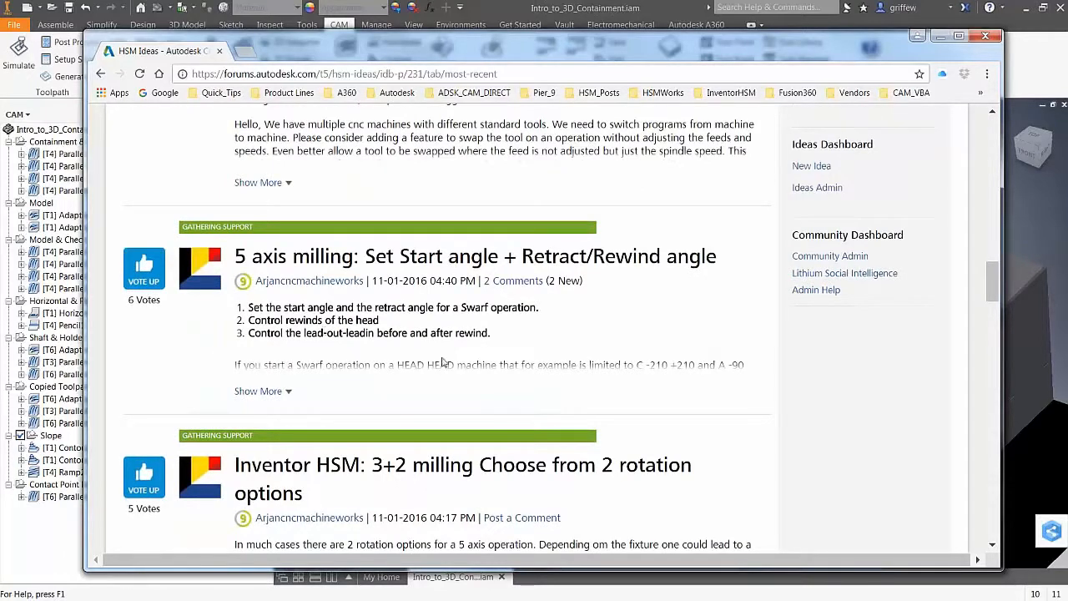
scroll(418, 374, "down", 3)
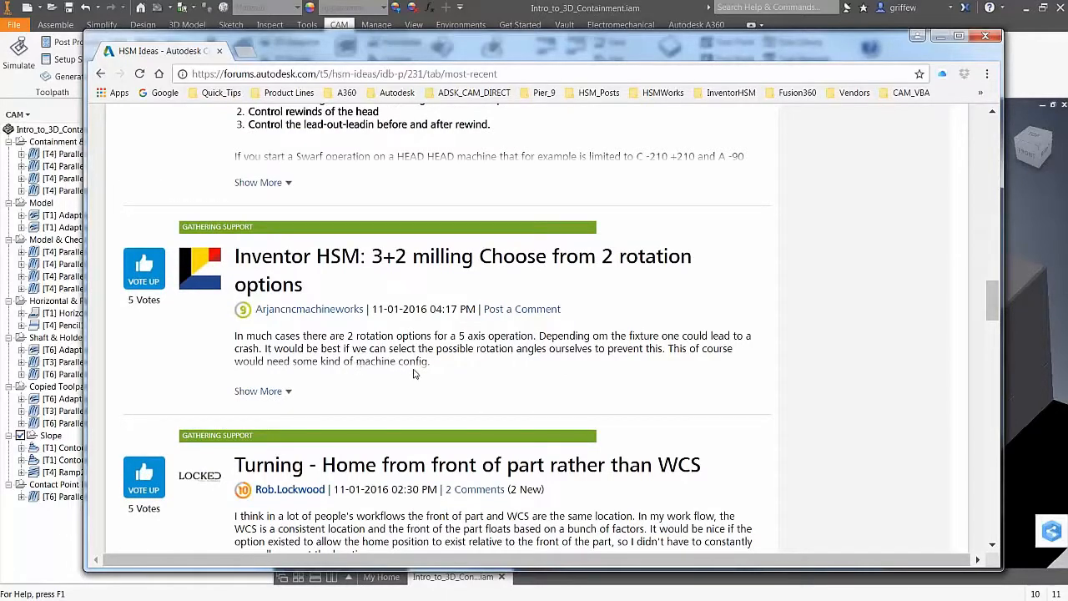
scroll(412, 375, "down", 7)
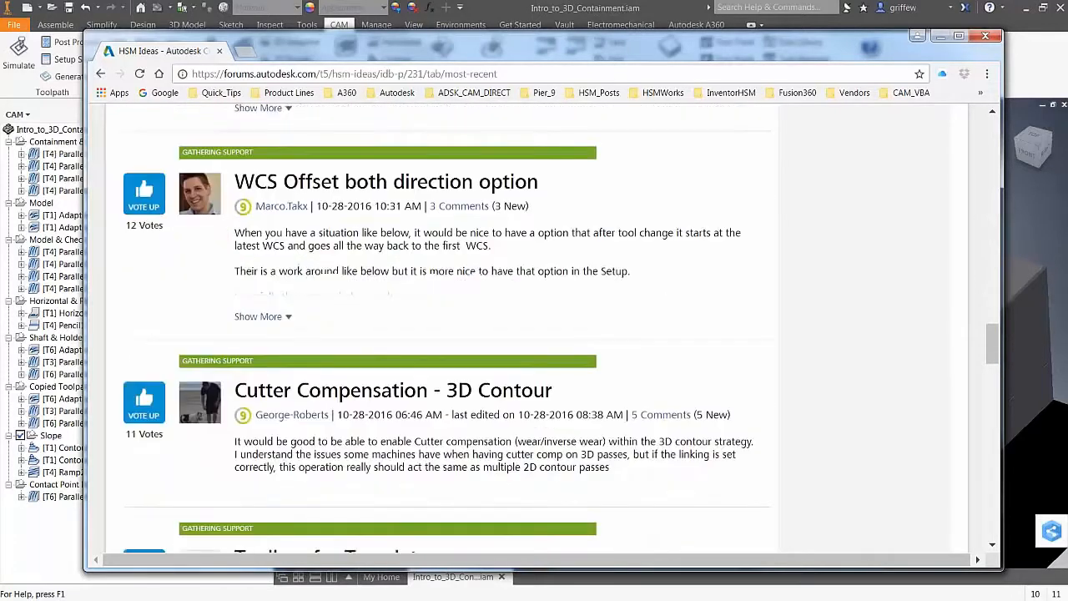
scroll(412, 375, "down", 1)
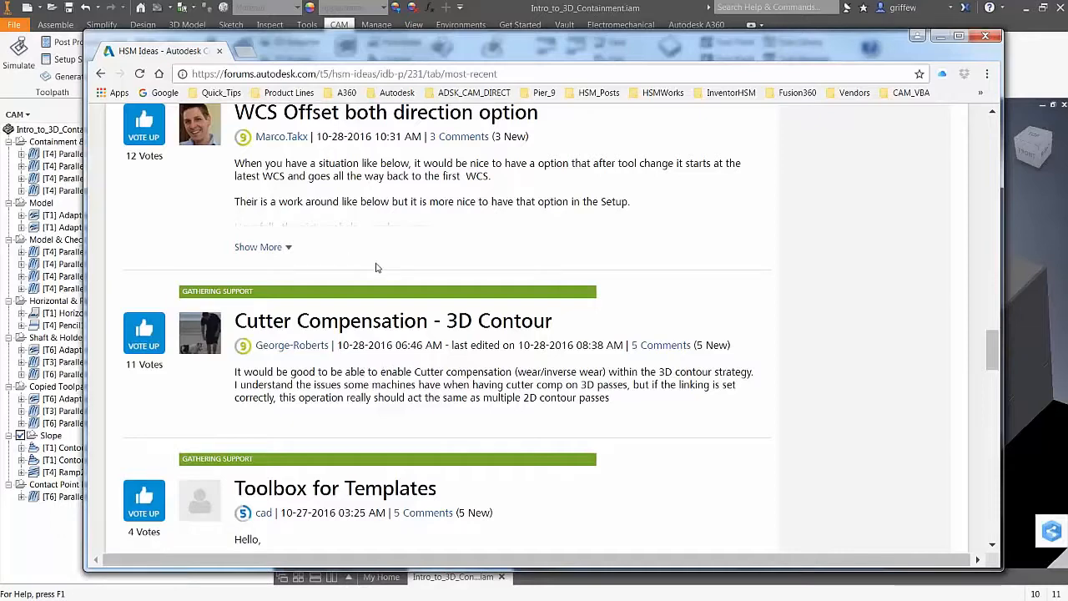
scroll(348, 259, "up", 2)
scroll(424, 363, "up", 1)
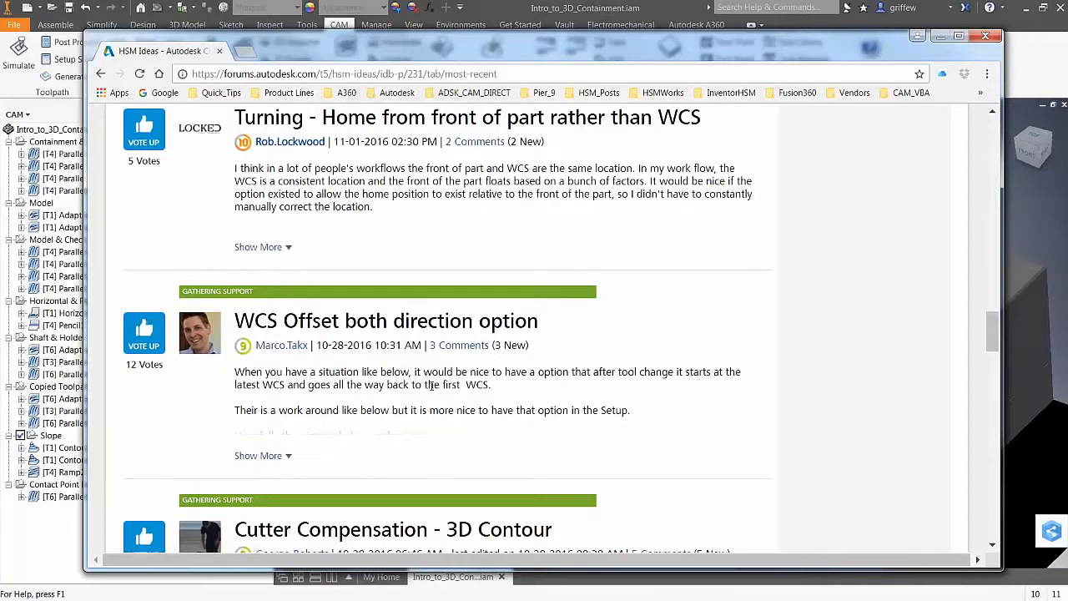
scroll(431, 385, "up", 3)
scroll(275, 400, "down", 2)
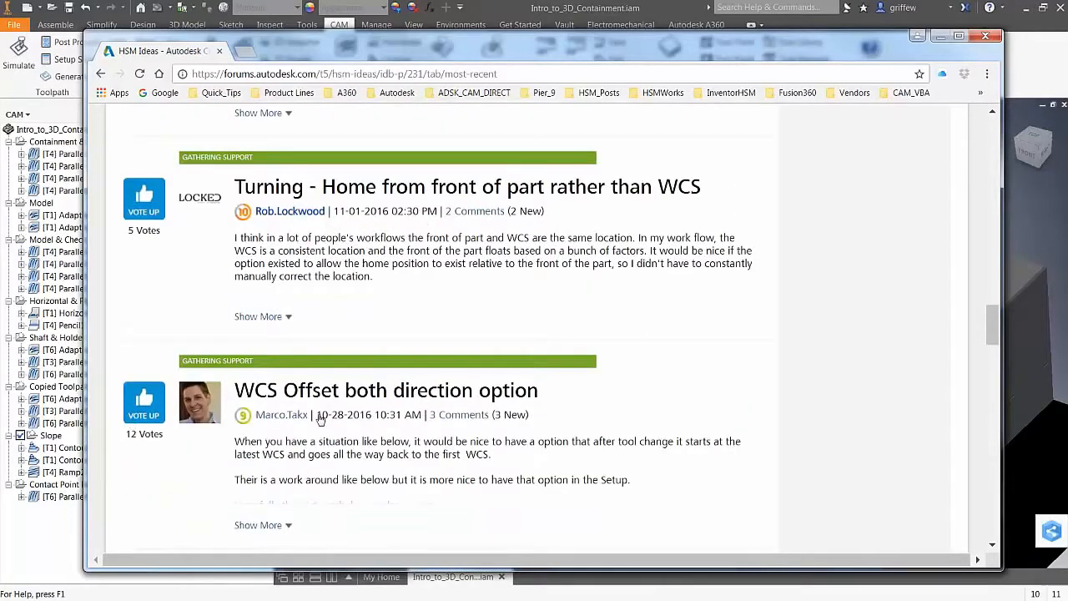
scroll(443, 469, "up", 20)
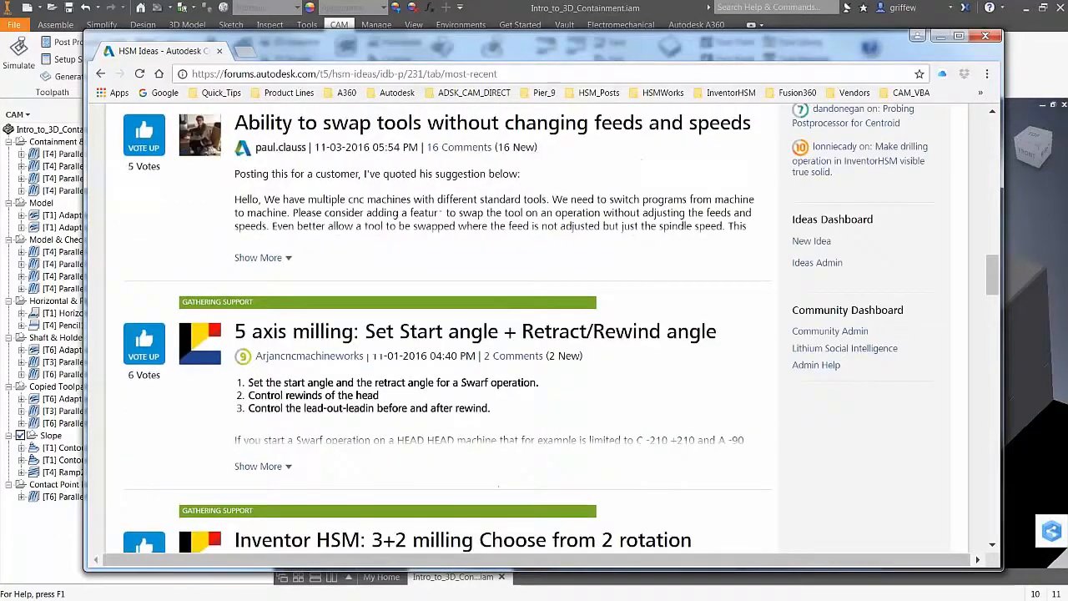
scroll(306, 251, "up", 3)
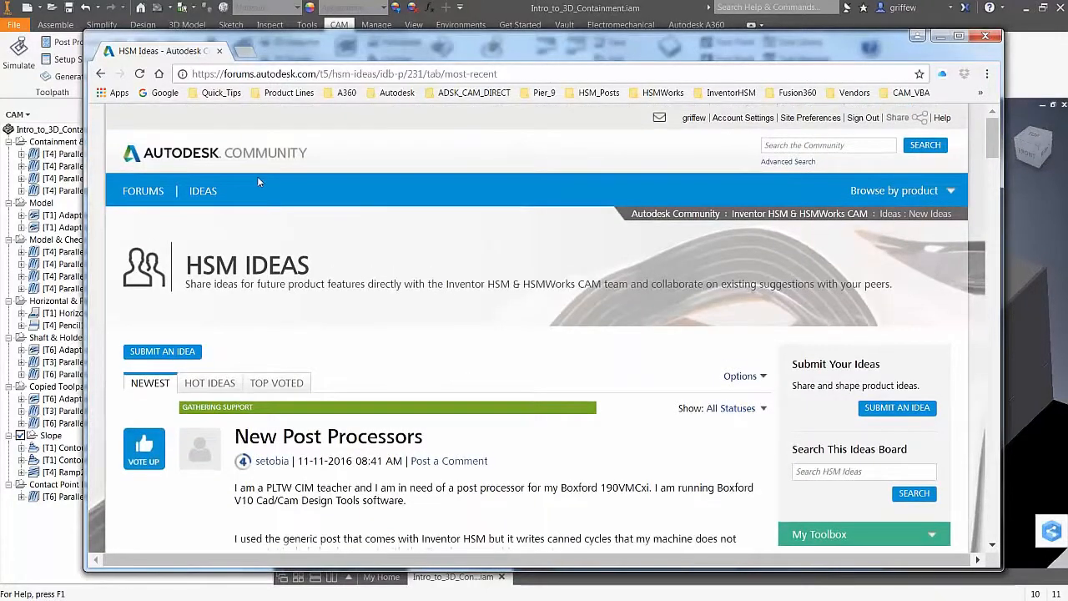
Go to the Forums page, then reload the 'Autodesk - CAM | Main Forum' bookmark
left_click(306, 251)
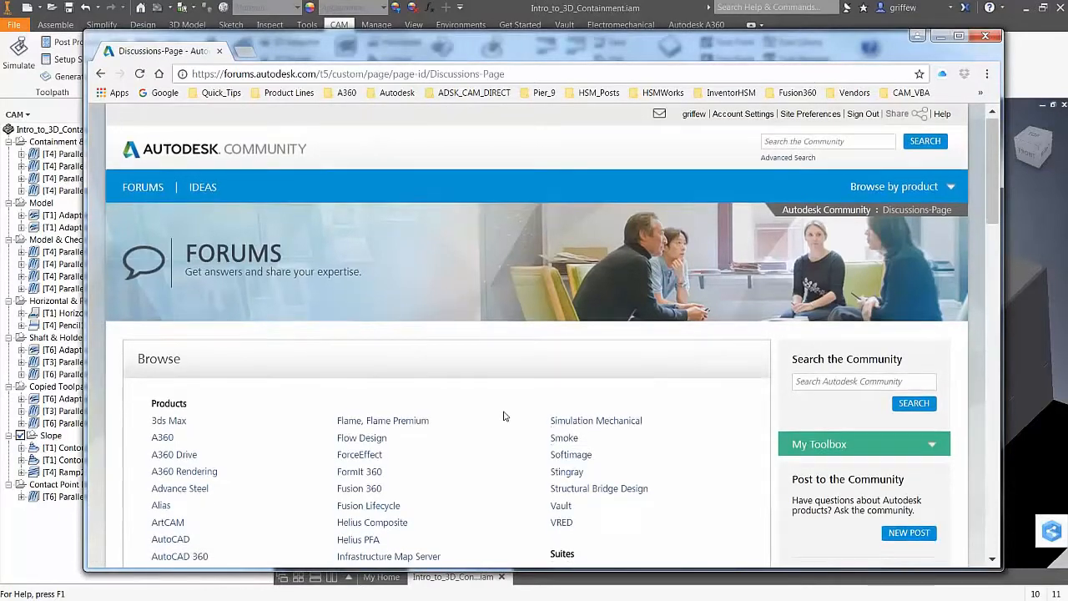
scroll(347, 185, "up", 1)
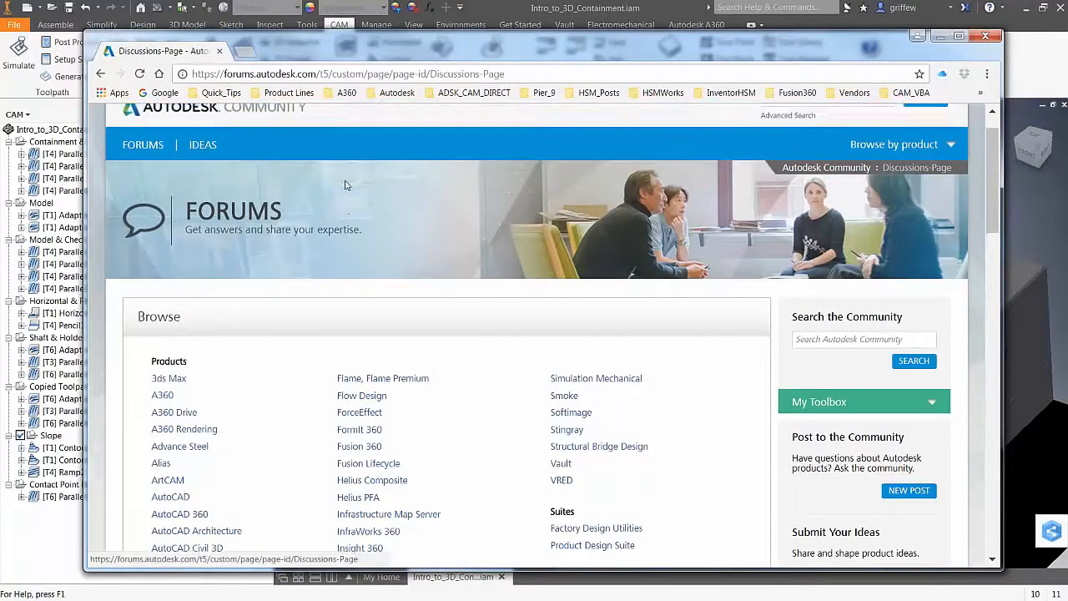
left_click(346, 92)
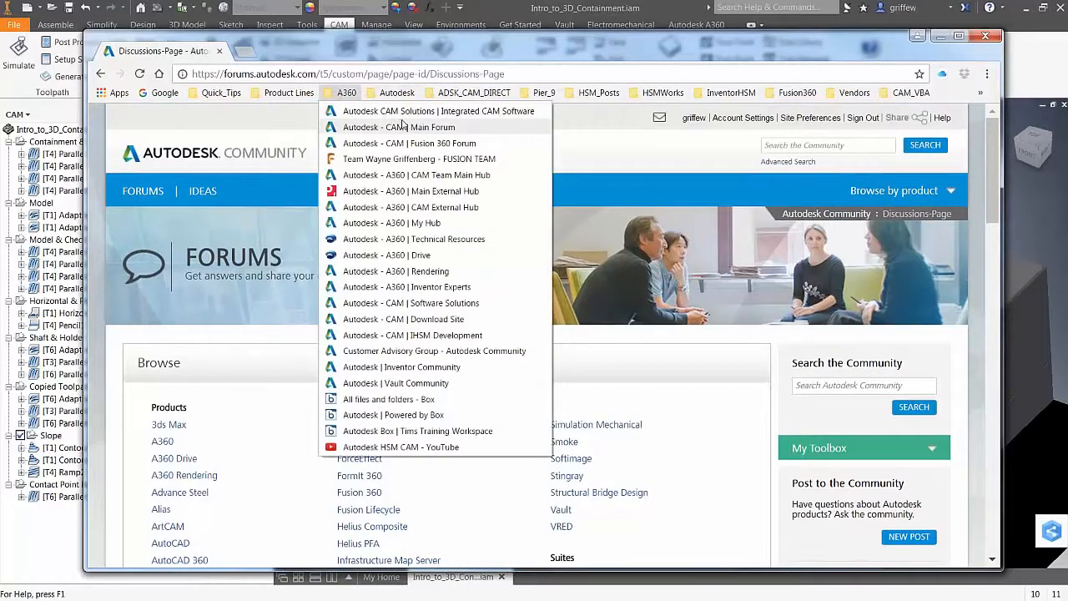
left_click(399, 126)
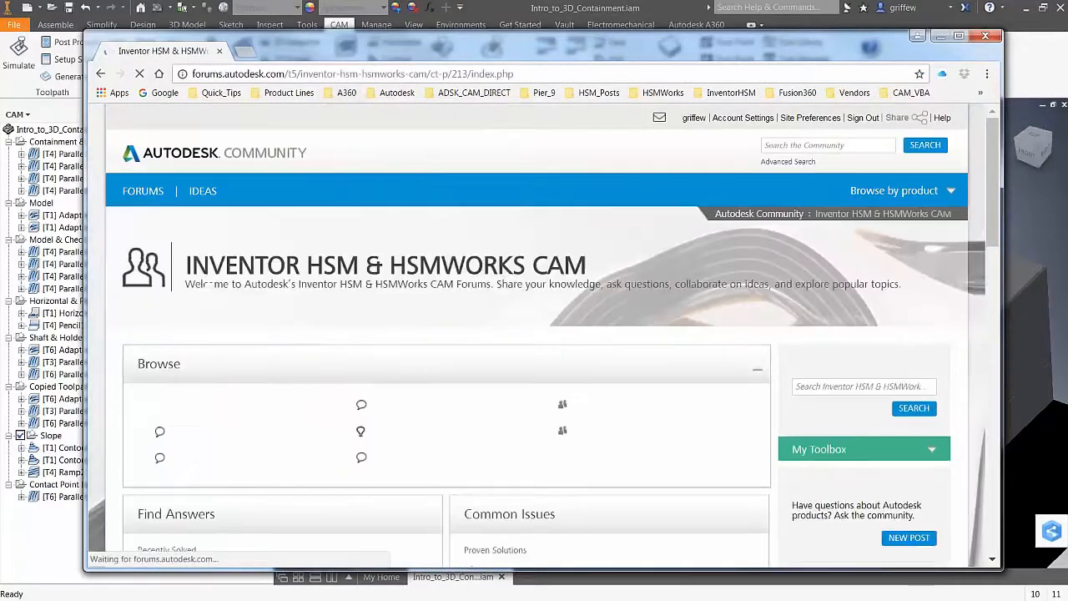
Open the HSM Post Processor Forum and scroll through its discussion topics
scroll(357, 439, "down", 2)
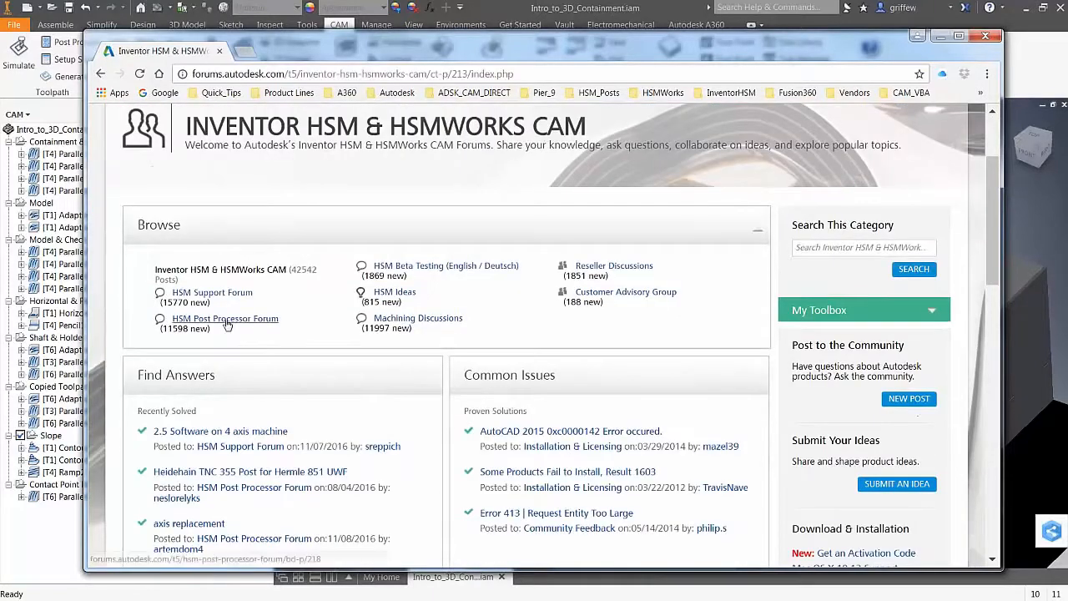
left_click(233, 321)
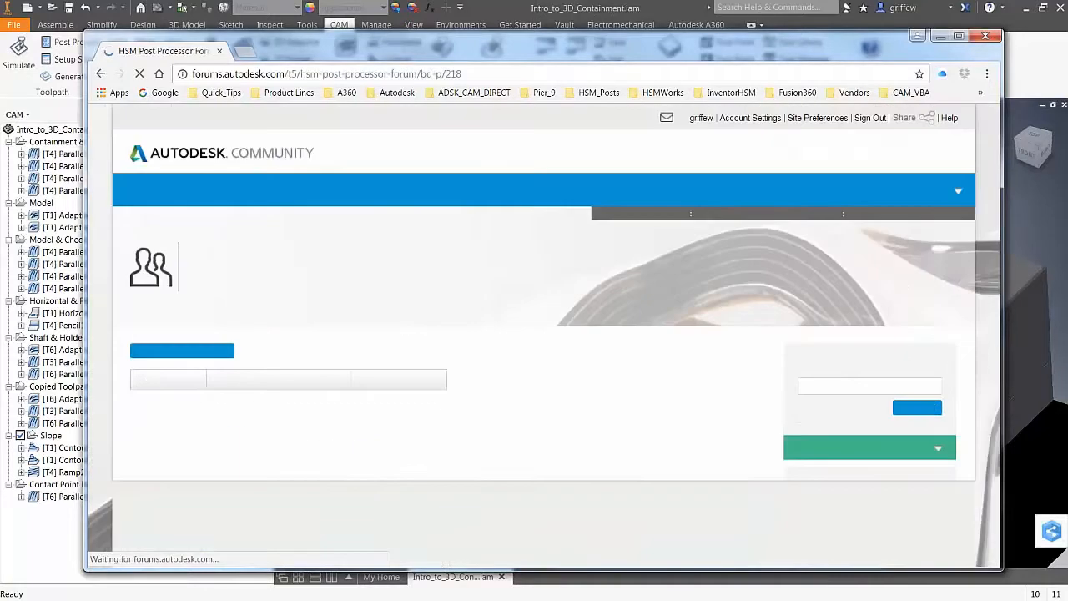
scroll(498, 367, "down", 3)
scroll(460, 448, "down", 1)
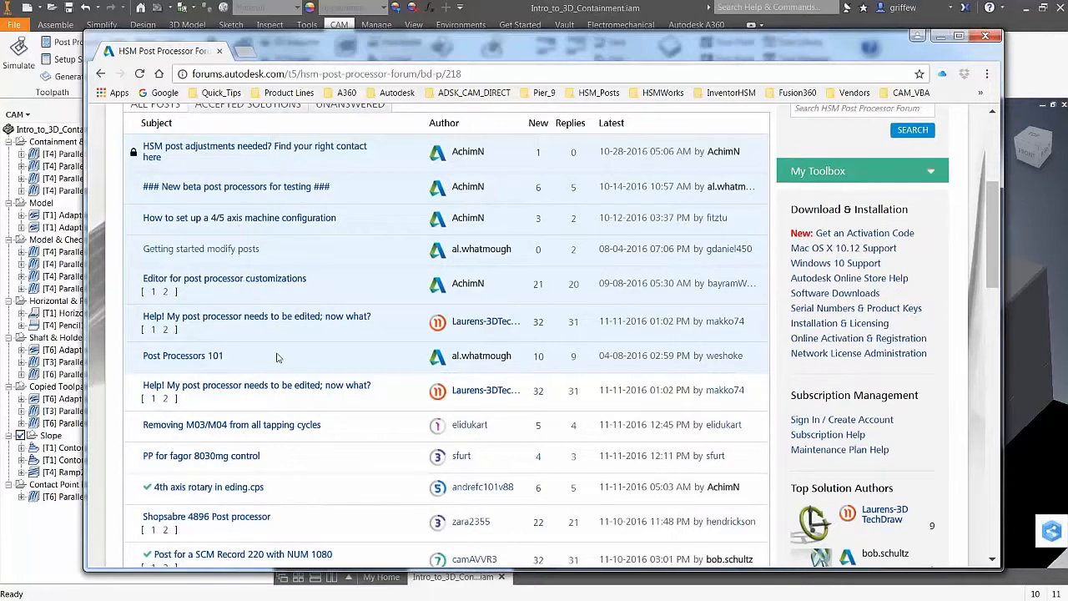
mouse_move(204, 288)
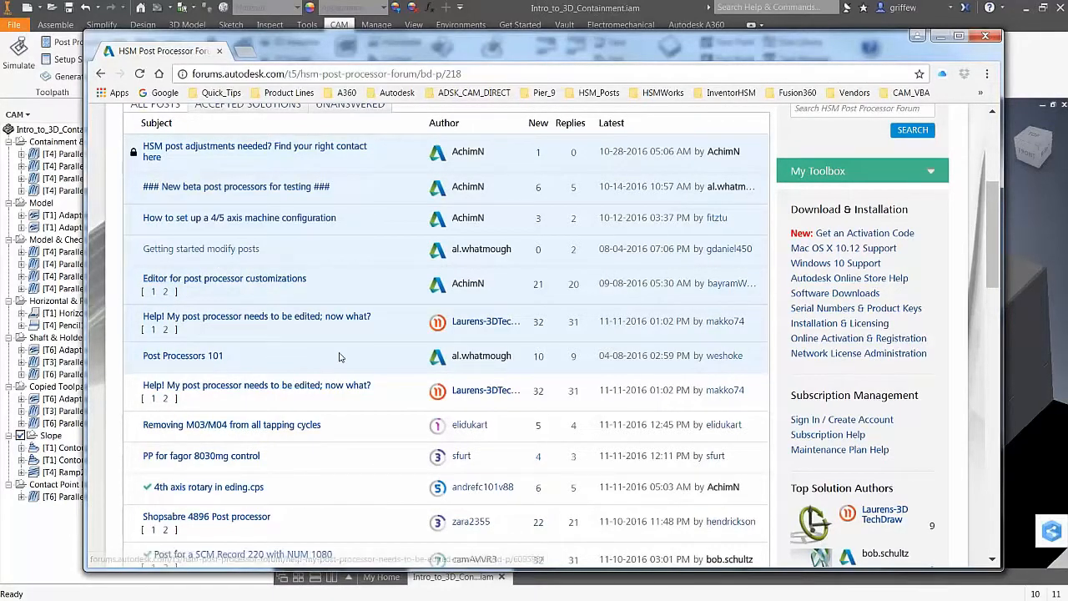
scroll(550, 437, "down", 1)
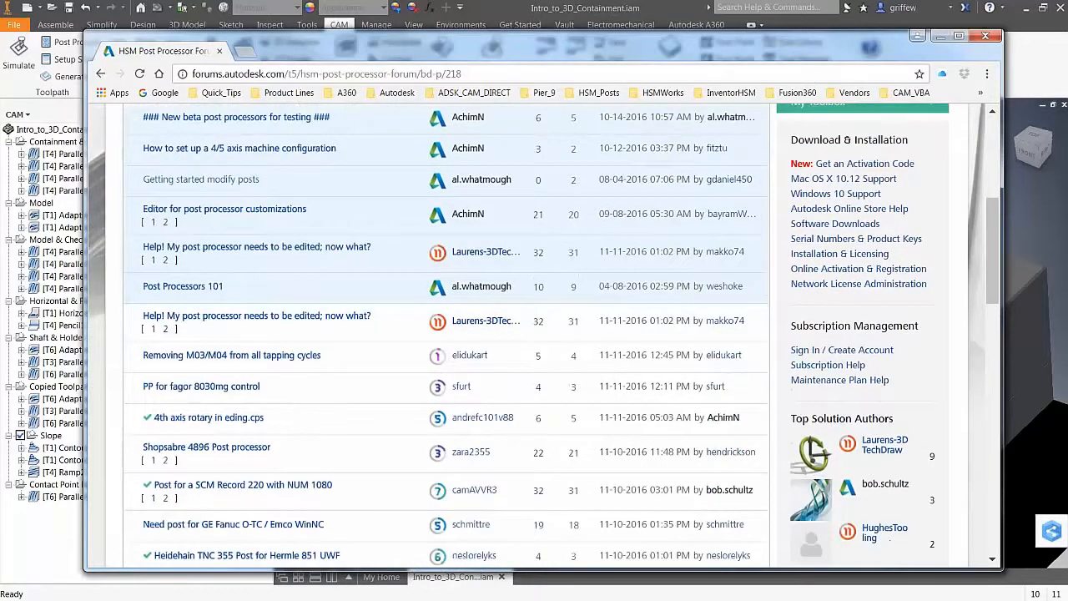
scroll(550, 333, "up", 4)
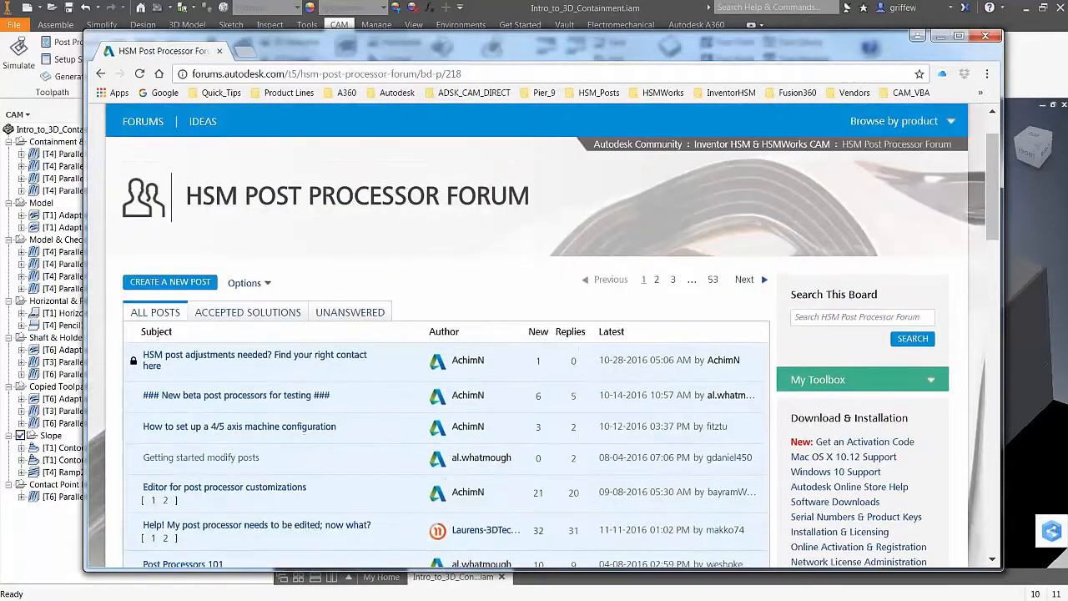
scroll(551, 333, "up", 1)
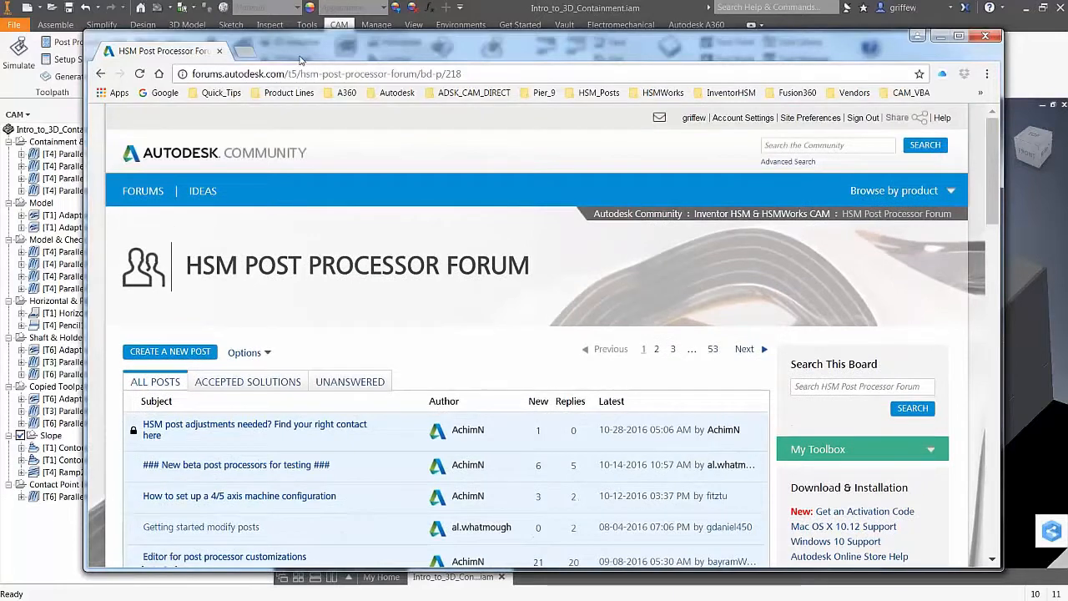
In a new tab, run a Google search for 'autodesk knowledge'
left_click(244, 53)
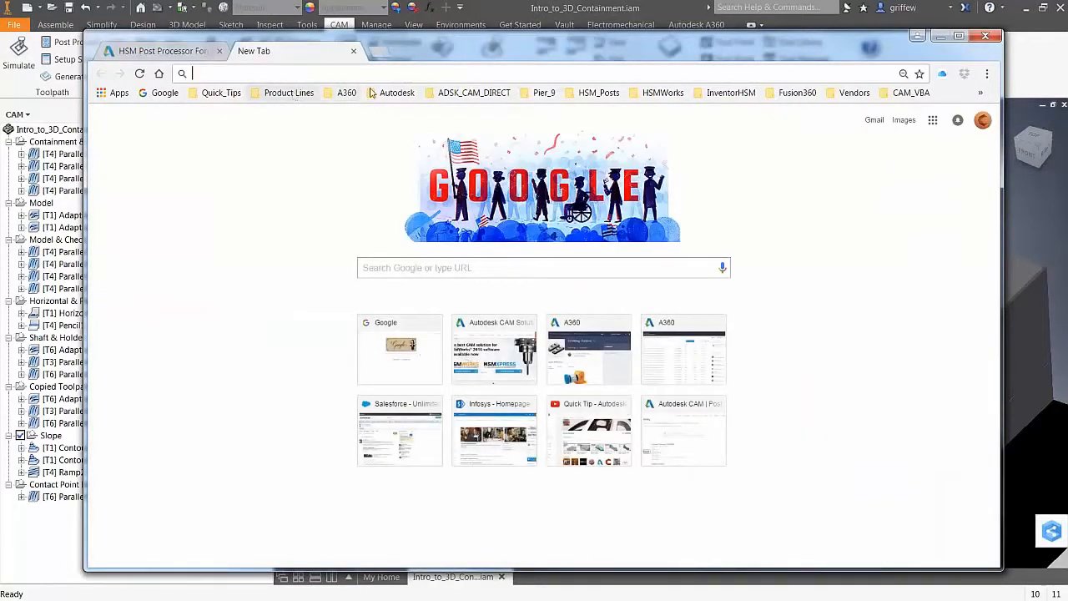
left_click(340, 92)
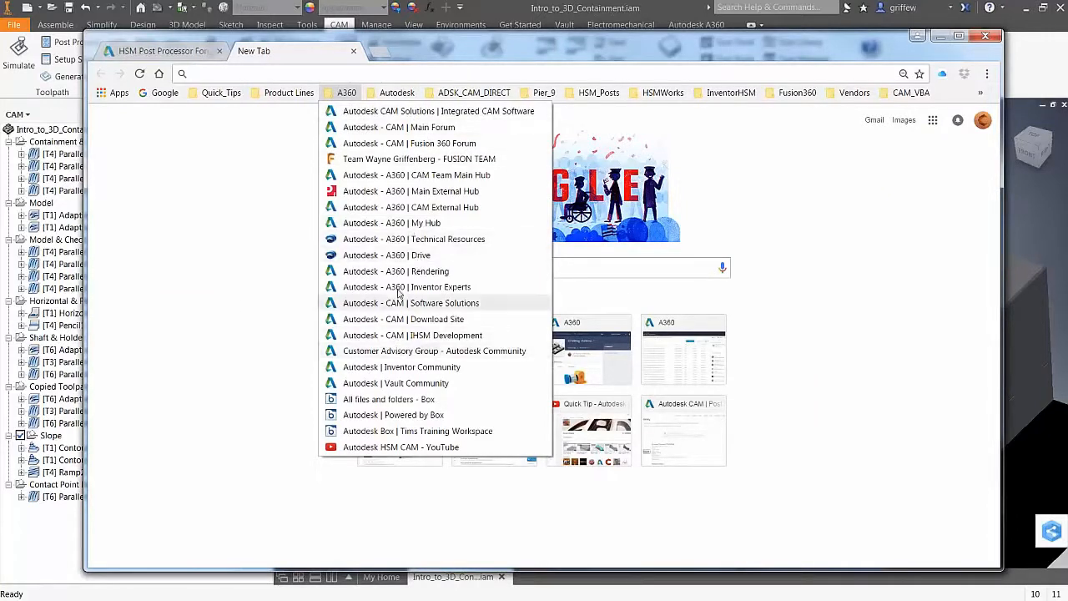
key("Escape")
left_click(430, 270)
type("au")
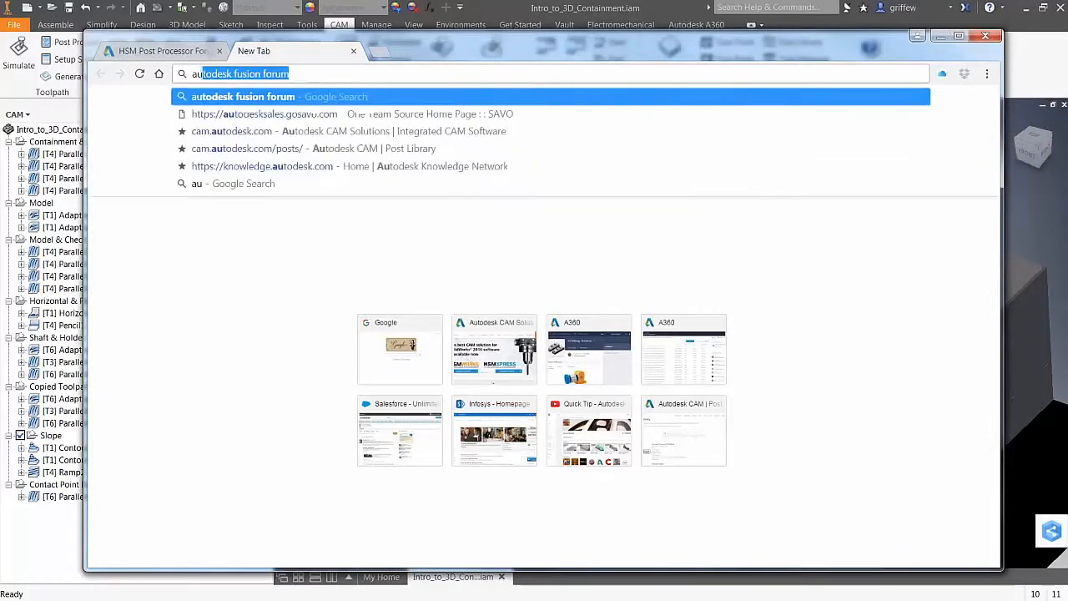
type("todesk knowledge")
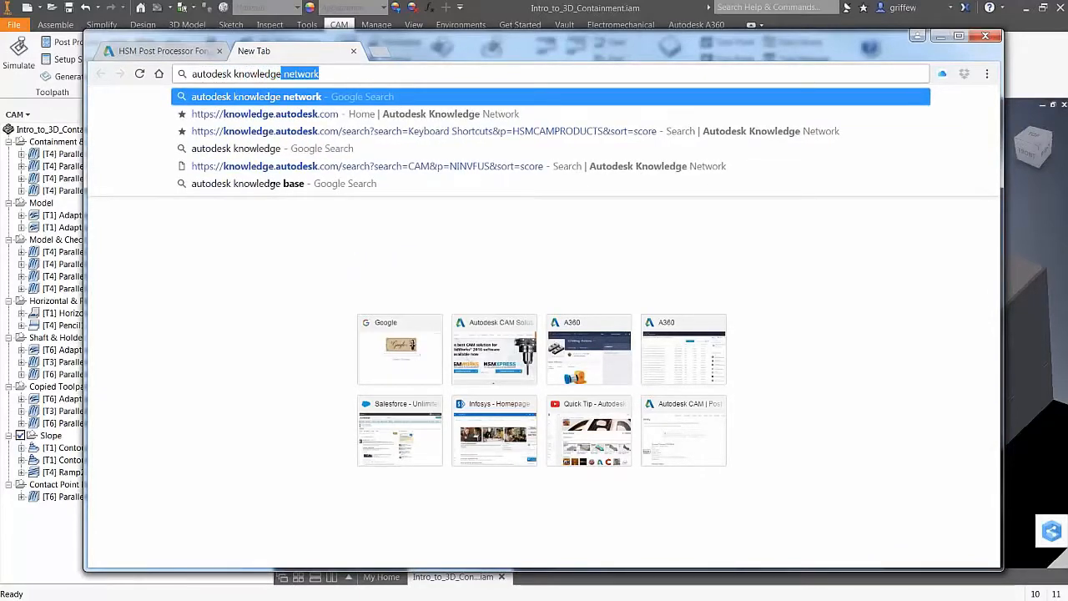
key("Return")
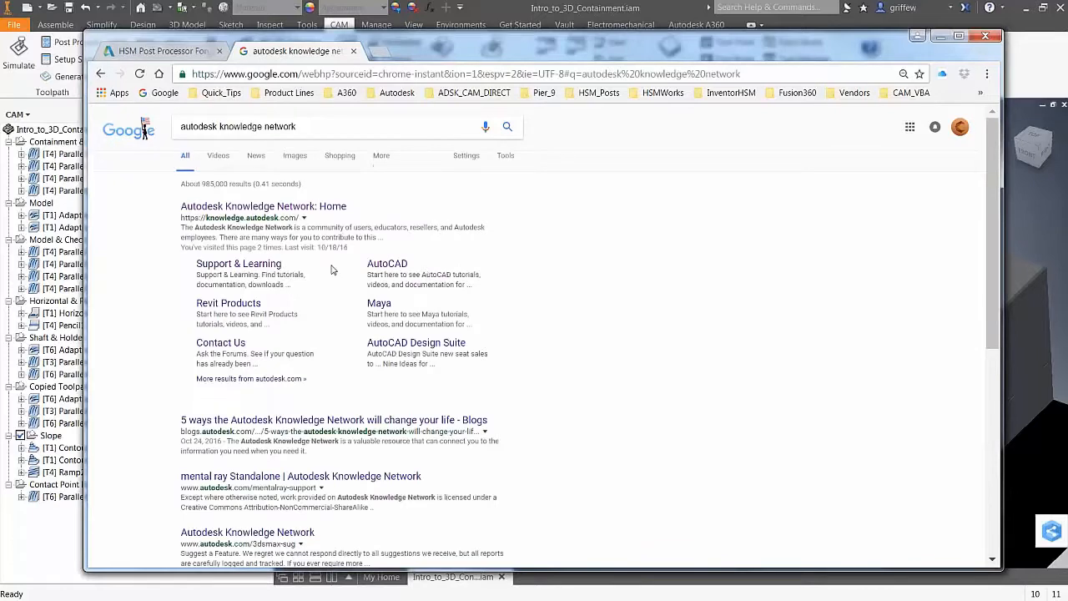
Search the Knowledge Network for '3D' within HSM CAM Products, returning 826 articles
left_click(297, 215)
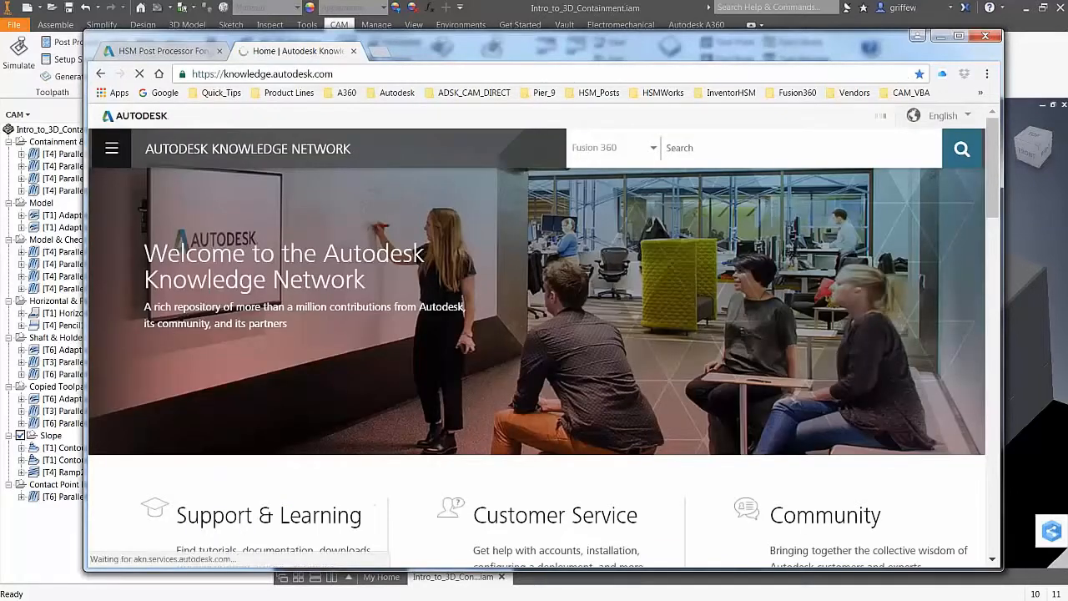
left_click(648, 148)
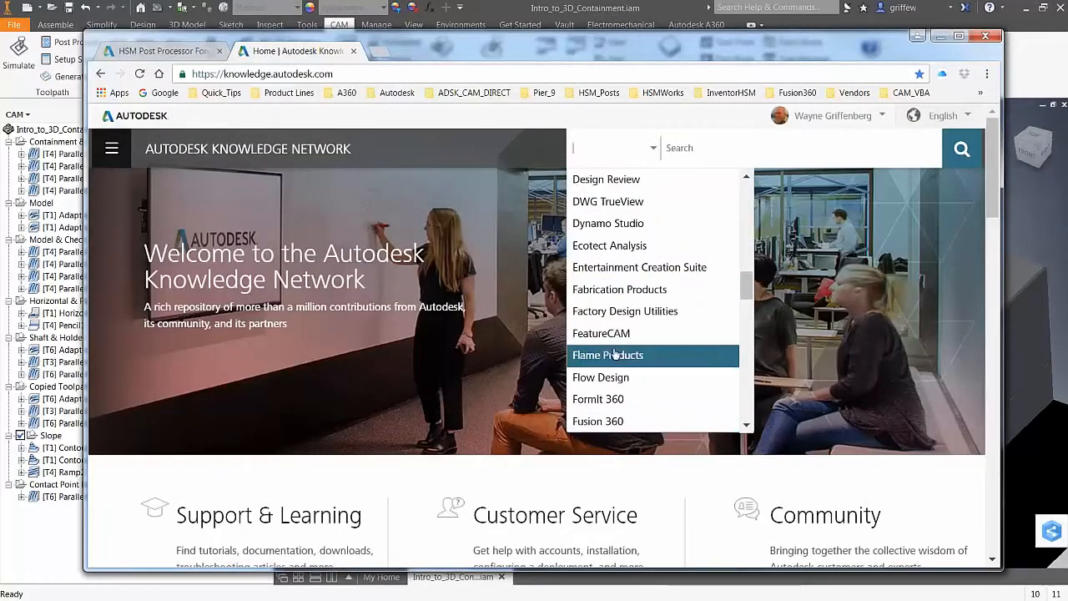
scroll(616, 346, "down", 3)
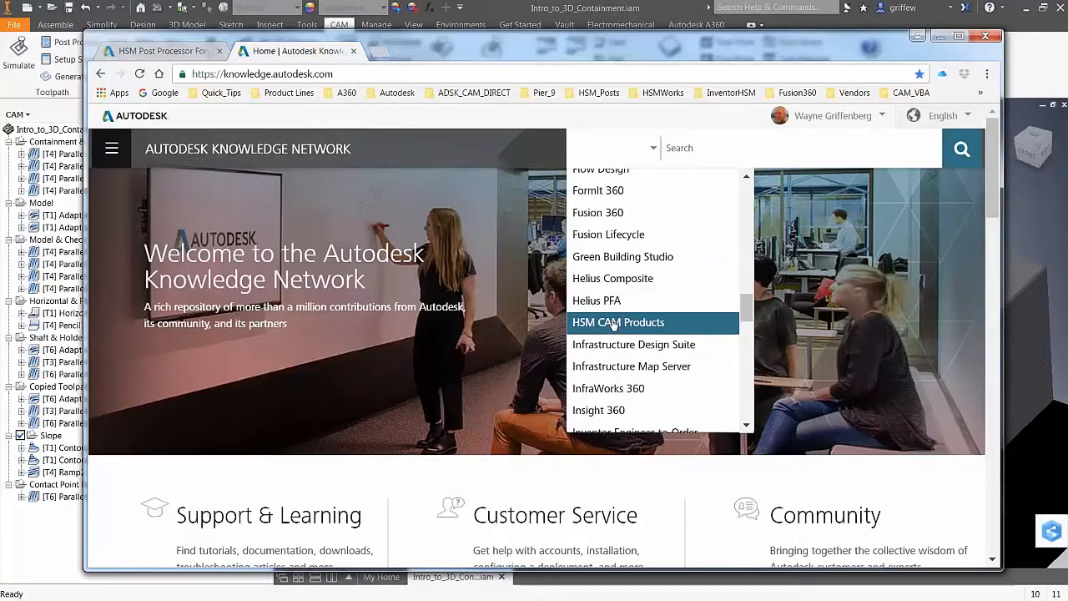
left_click(615, 322)
left_click(681, 146)
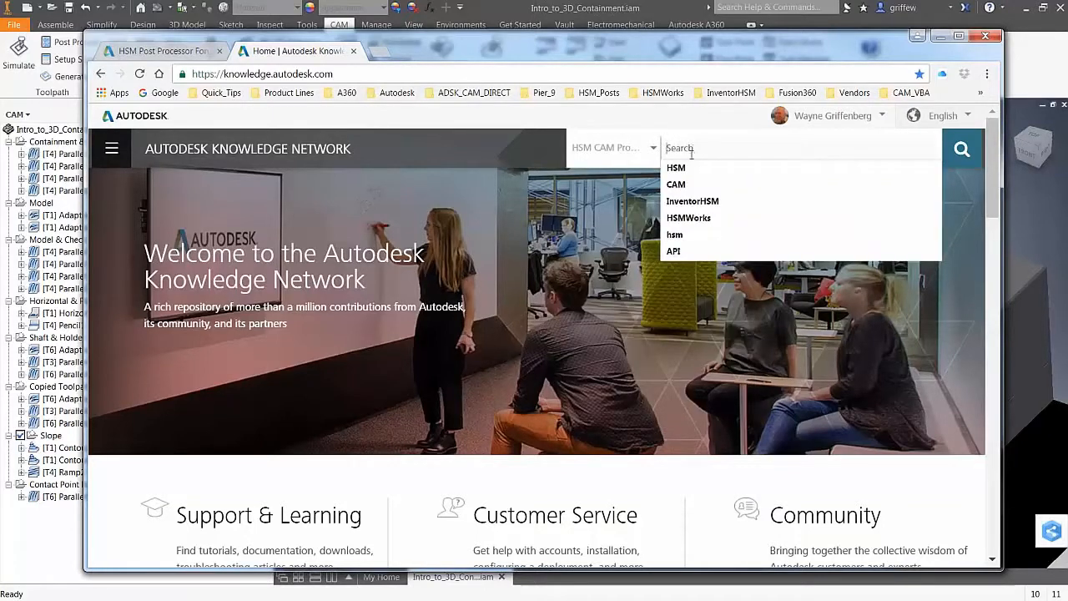
type("3D")
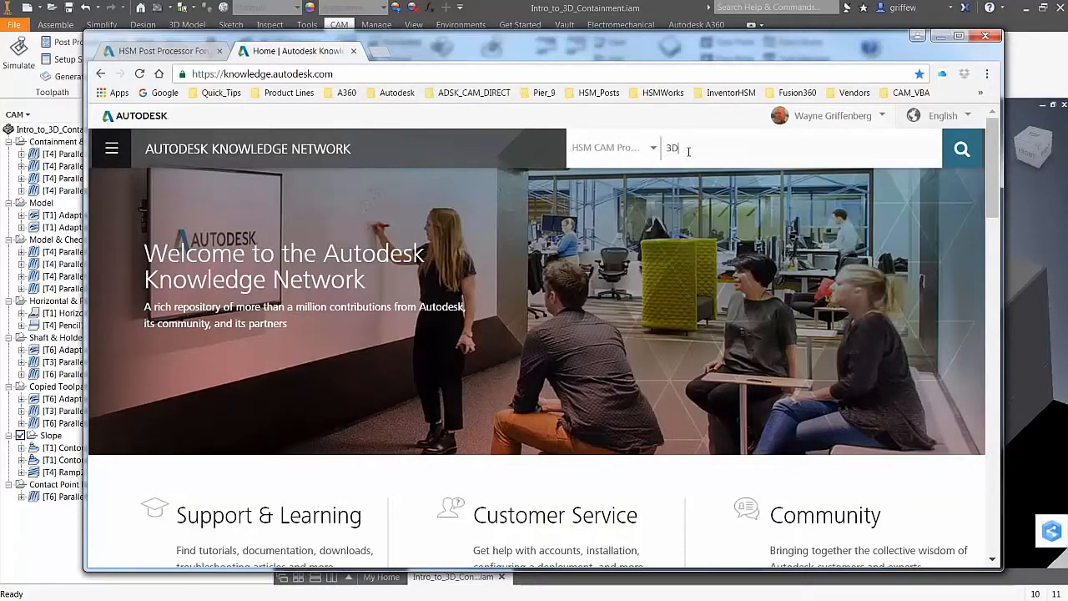
key("Return")
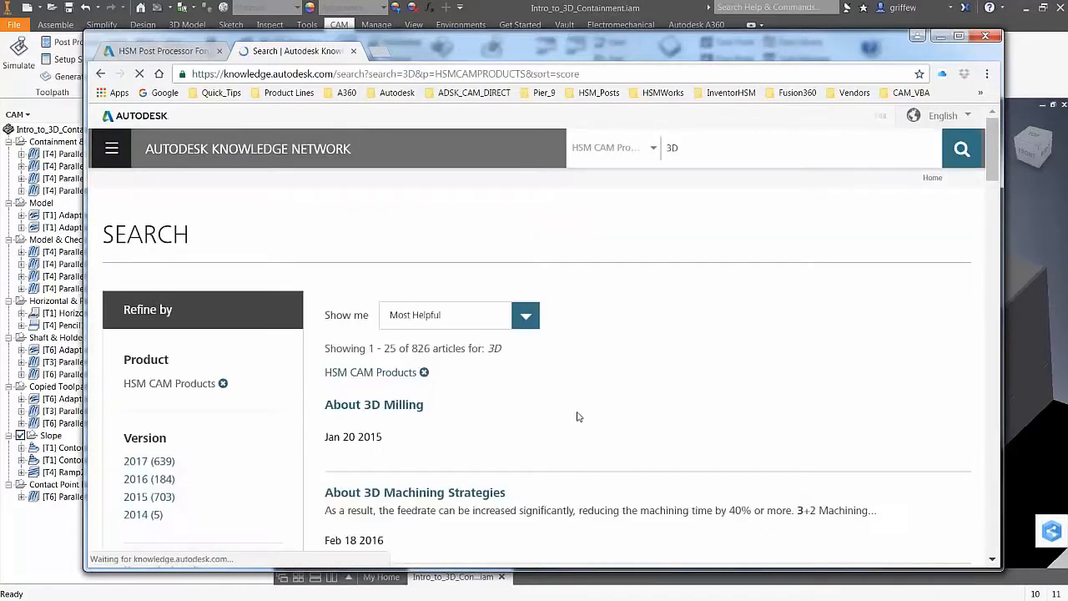
scroll(553, 406, "down", 2)
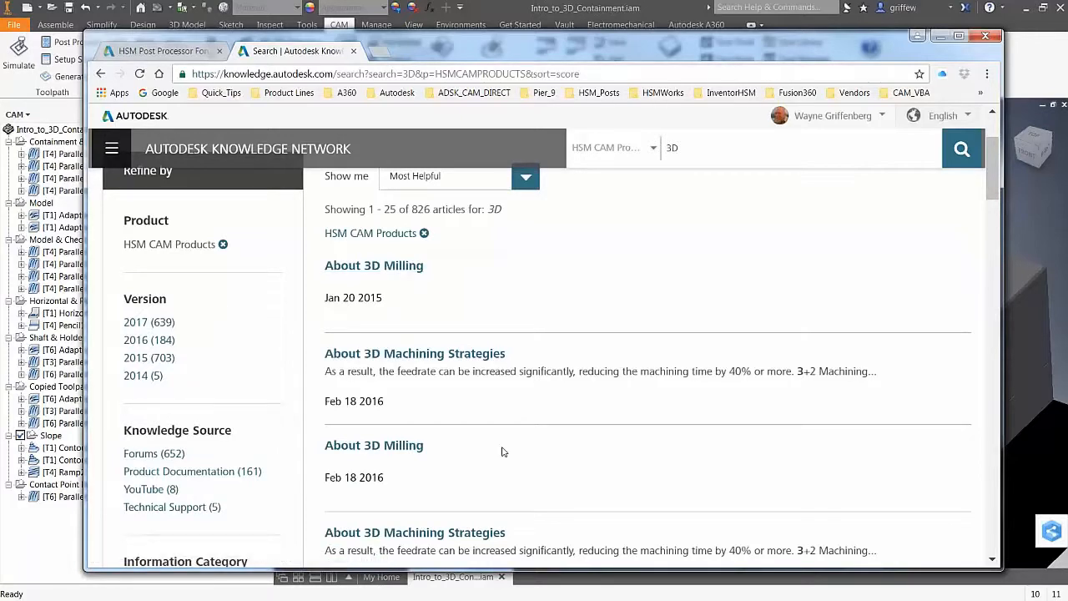
scroll(493, 438, "down", 5)
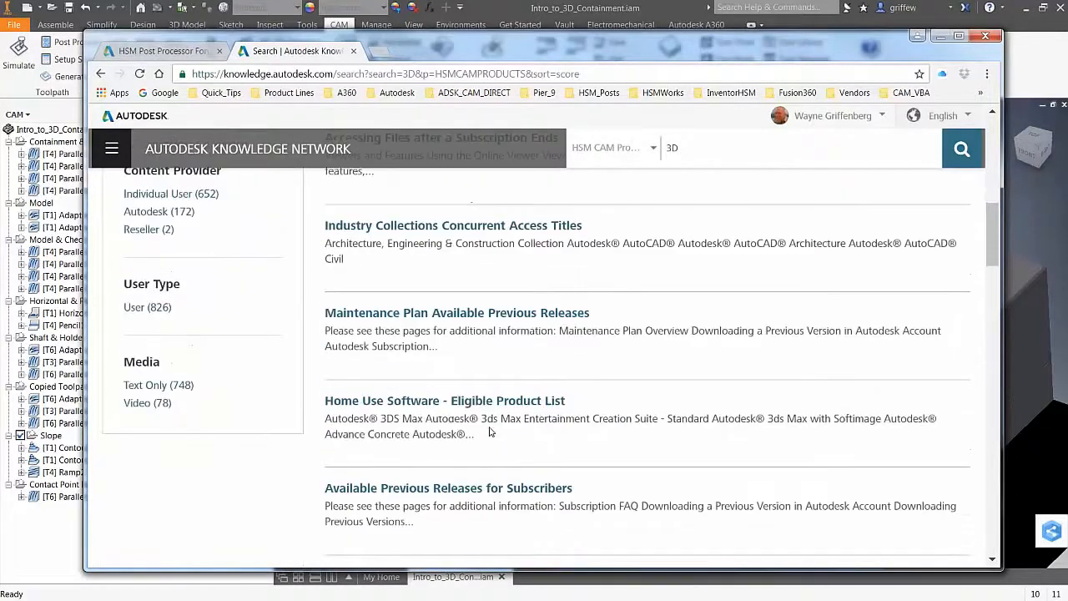
scroll(519, 464, "down", 7)
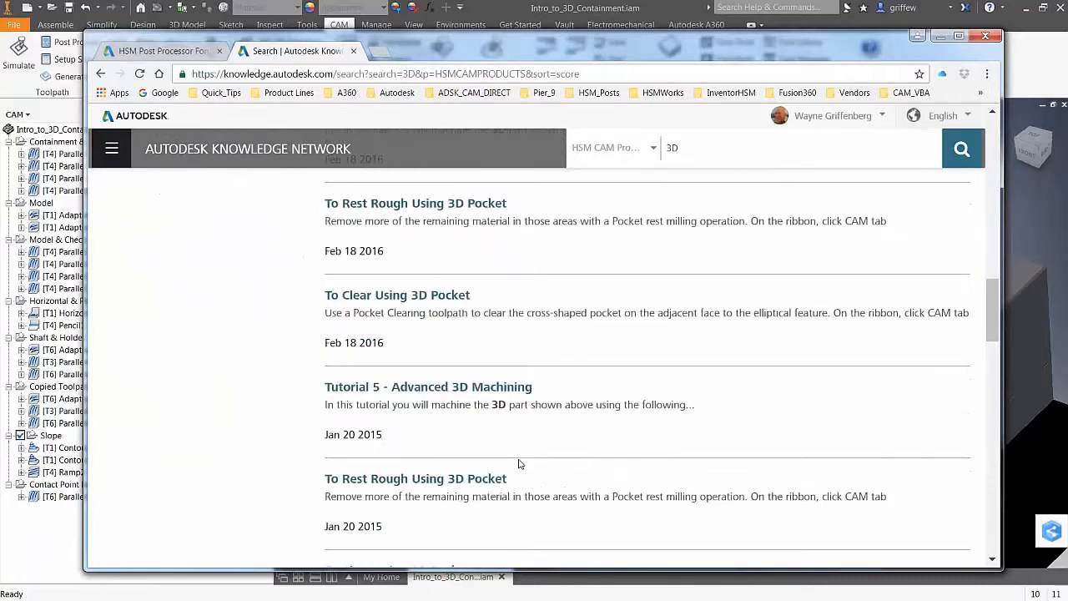
scroll(519, 463, "down", 7)
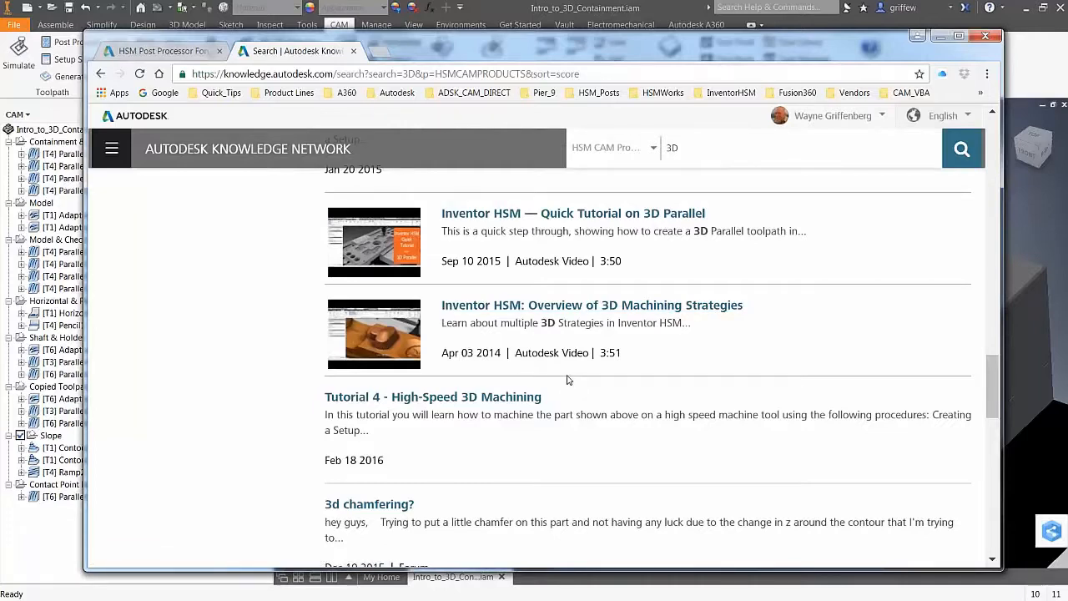
scroll(554, 379, "down", 4)
scroll(554, 379, "up", 2)
scroll(647, 359, "up", 10)
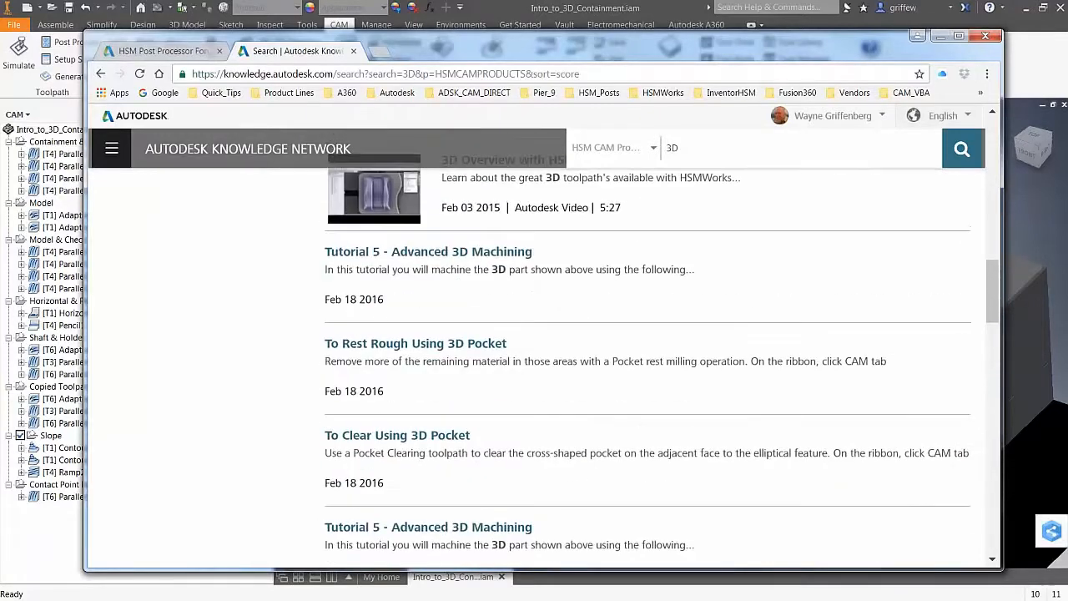
scroll(542, 350, "up", 10)
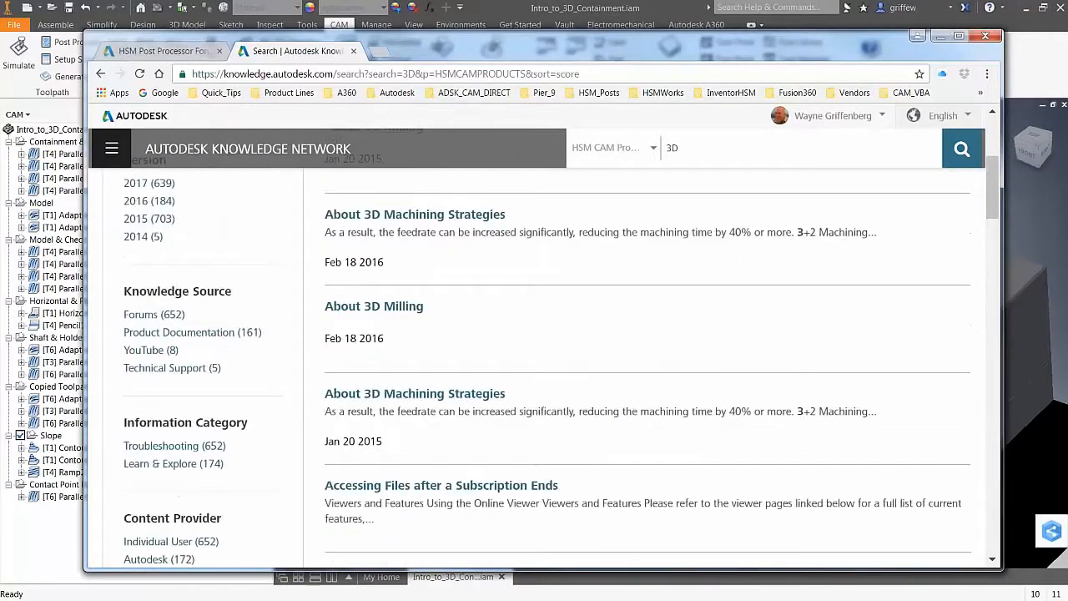
scroll(542, 351, "up", 1)
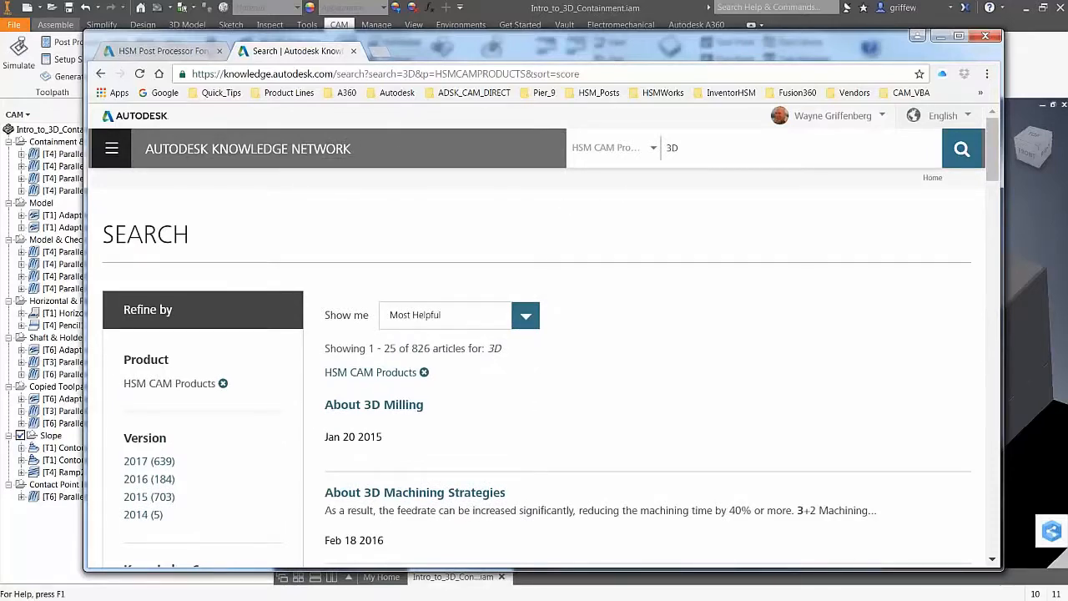
left_click(119, 54)
left_click(282, 52)
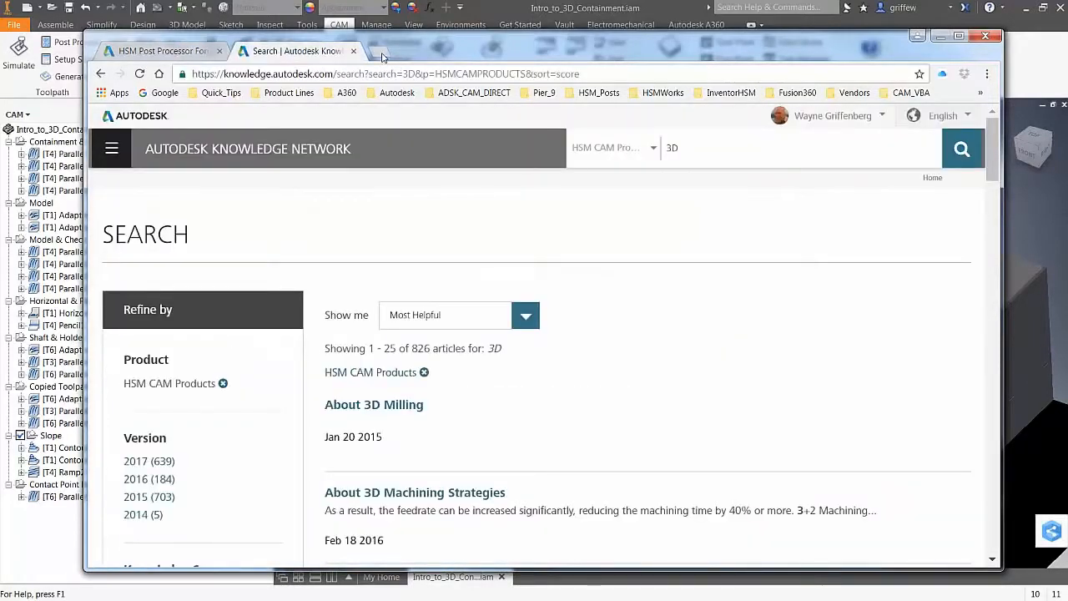
In a new tab, search 'autodesk education community' and open the Autodesk Student Community result
left_click(380, 52)
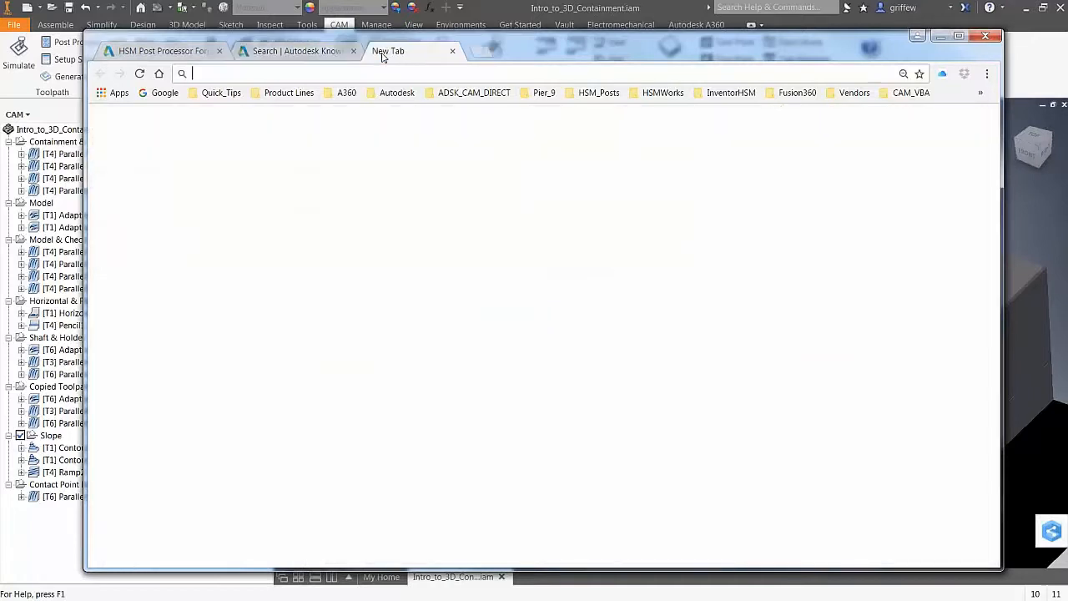
left_click(384, 267)
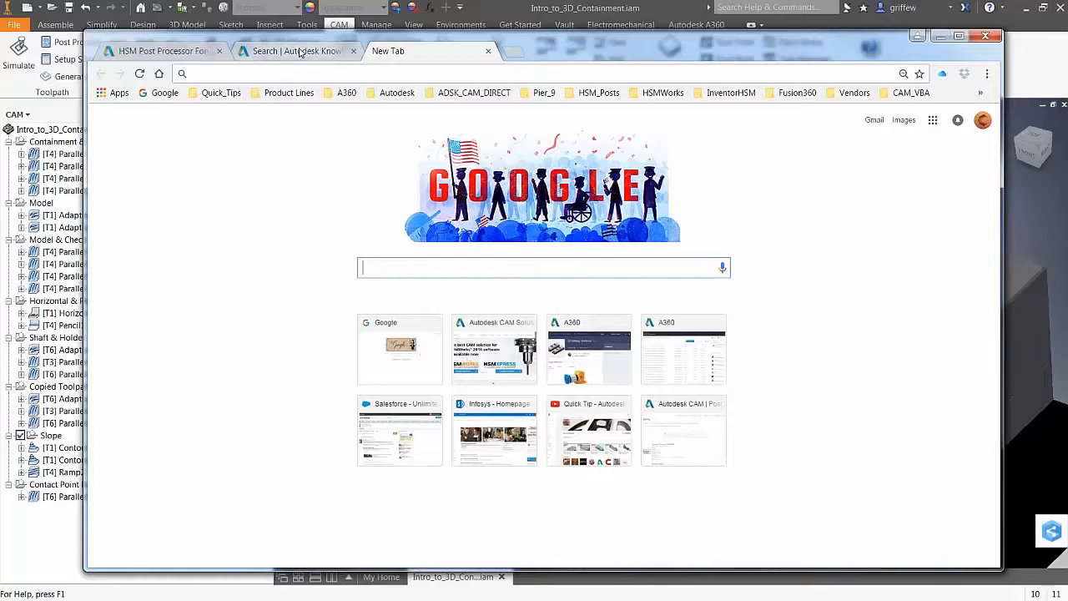
type("a")
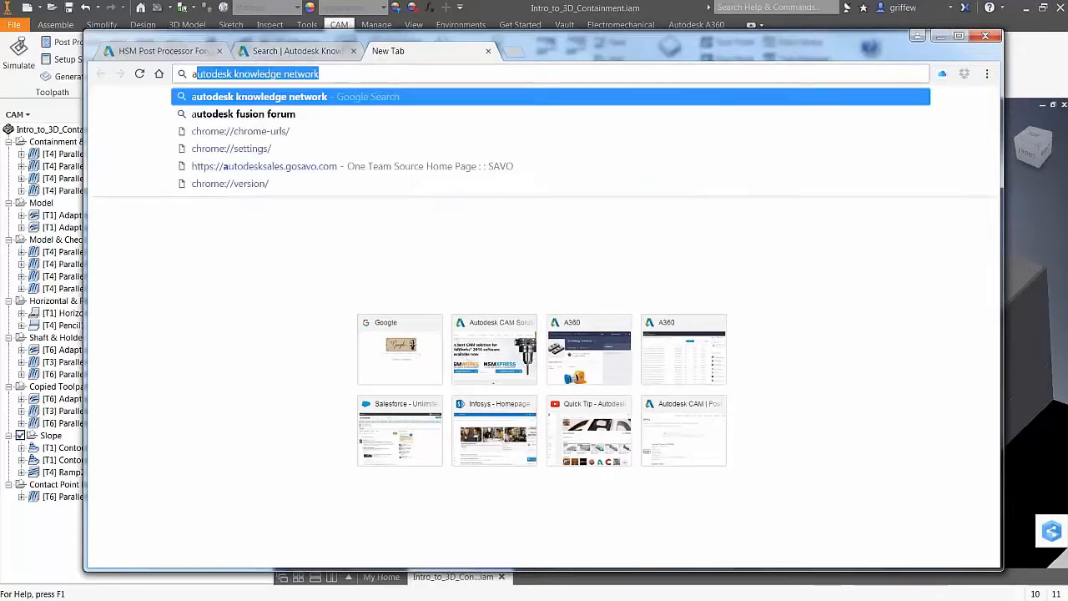
type("utodes")
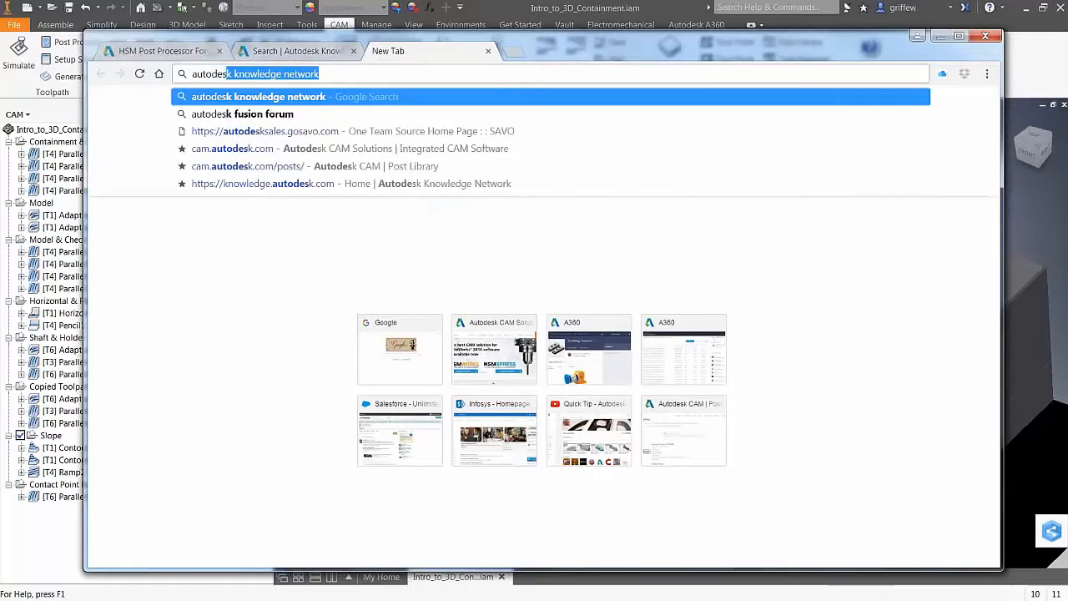
type("k education")
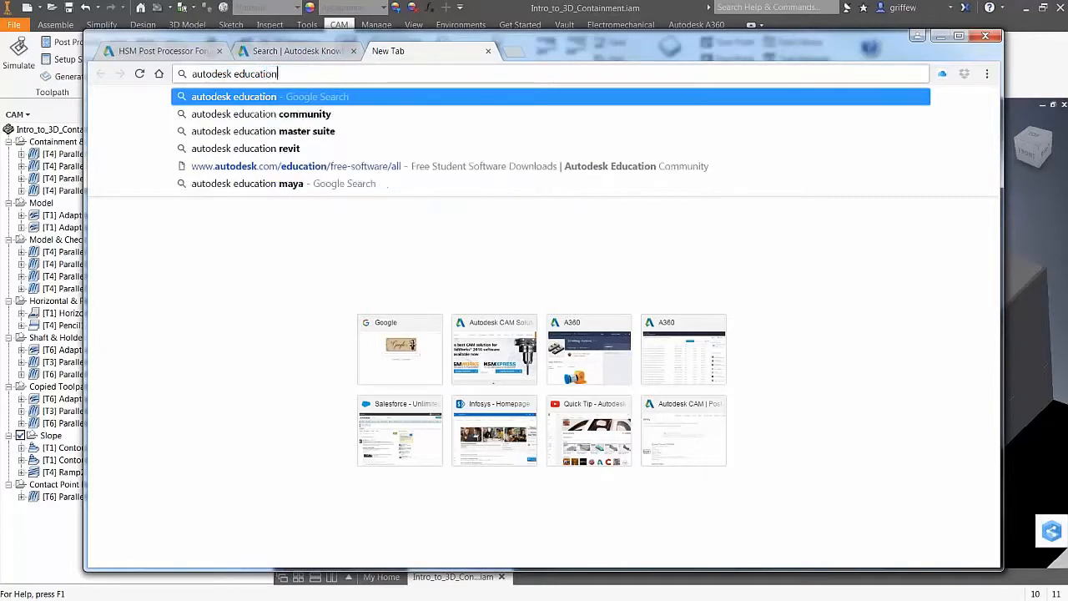
left_click(277, 117)
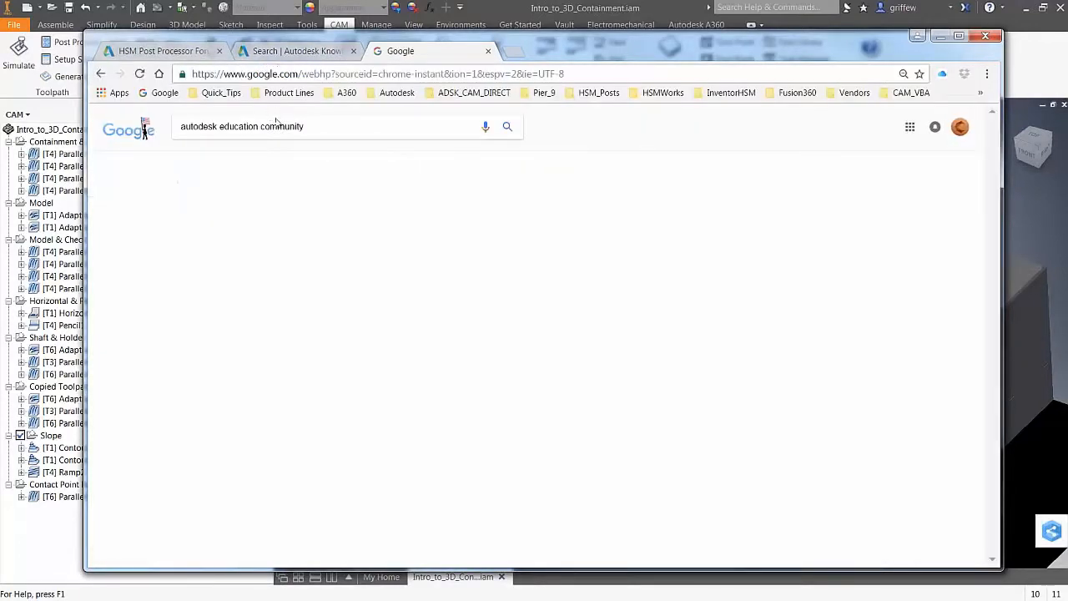
left_click(311, 209)
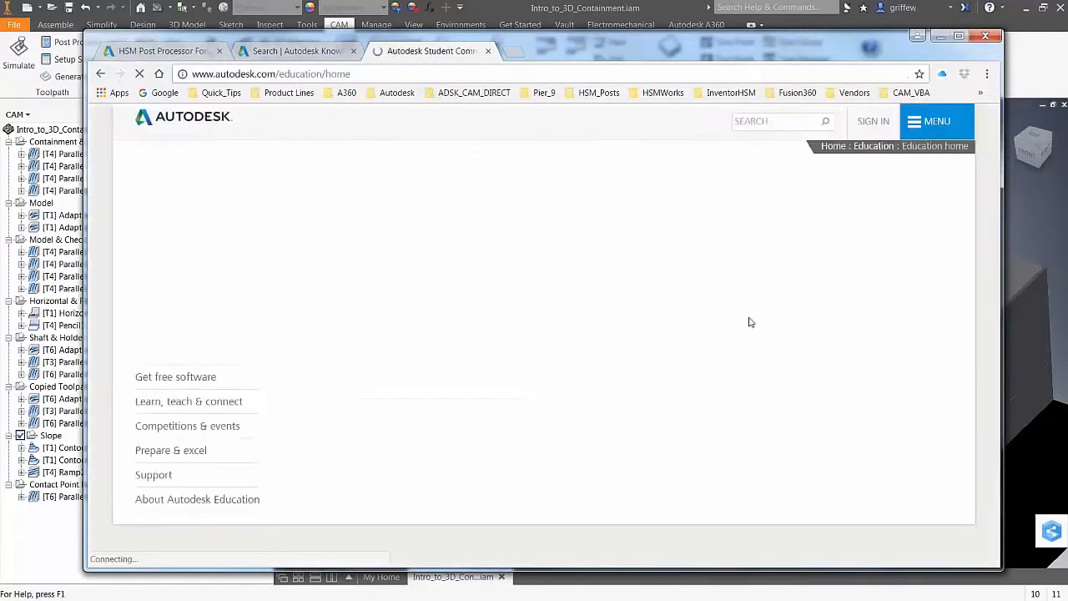
Open Get free software from the Education home page and browse the featured products
scroll(543, 334, "down", 3)
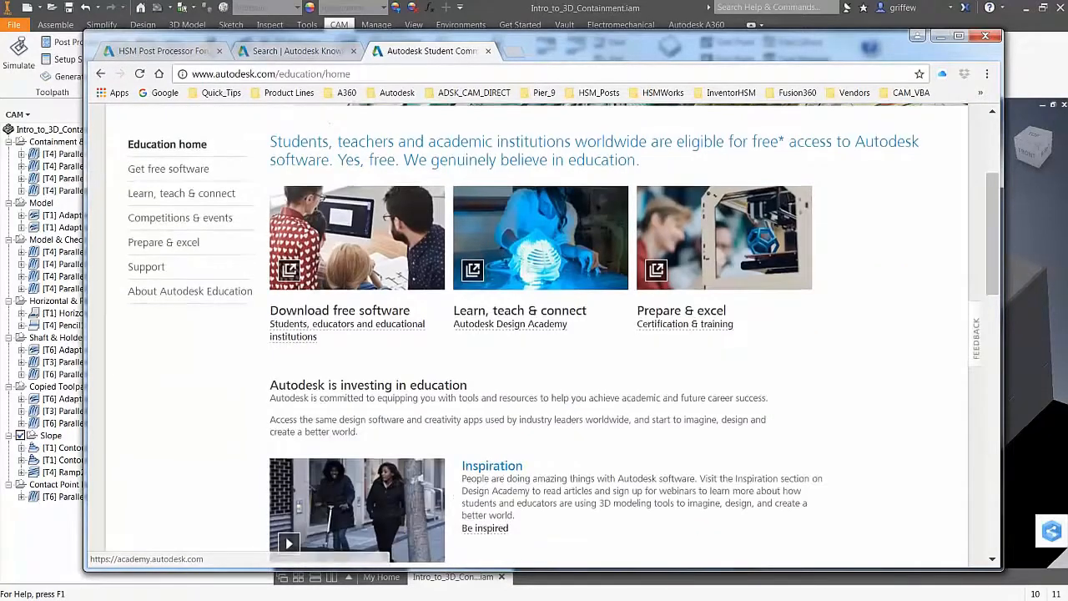
scroll(543, 334, "up", 3)
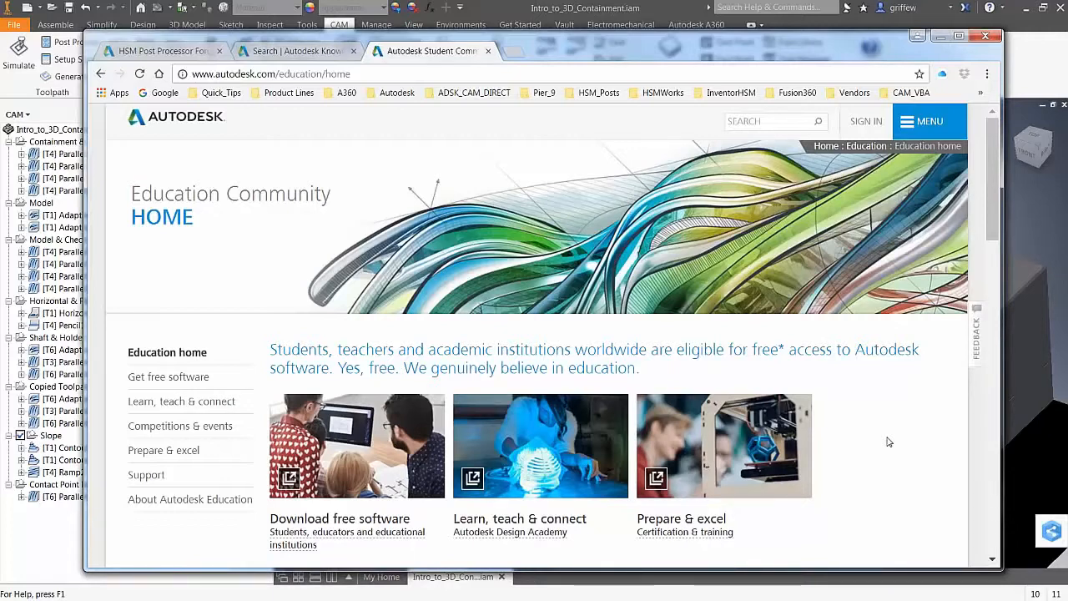
left_click(167, 377)
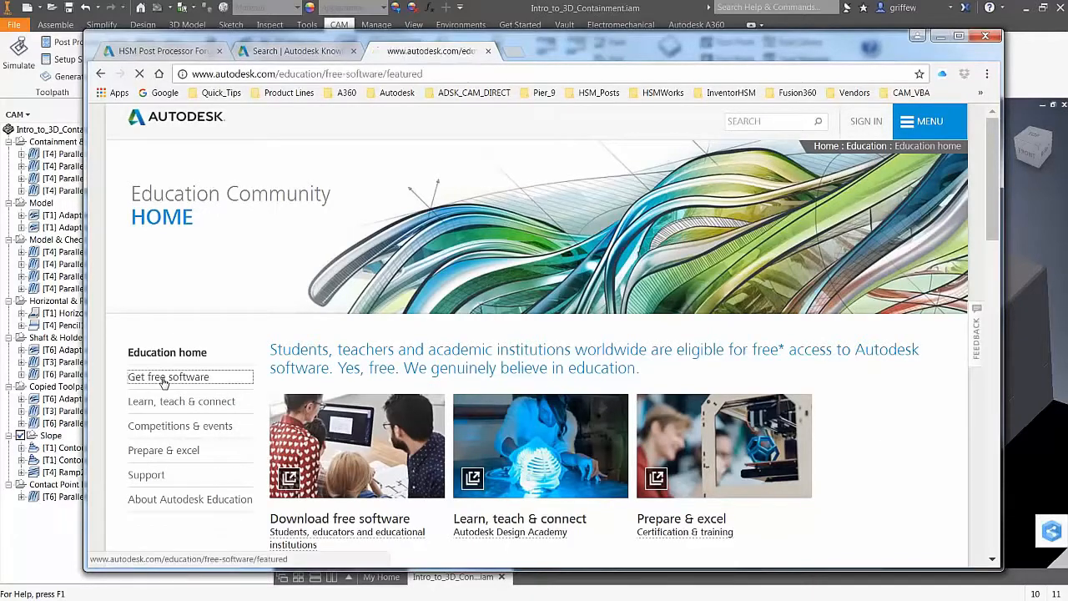
scroll(814, 415, "down", 1)
scroll(814, 415, "down", 5)
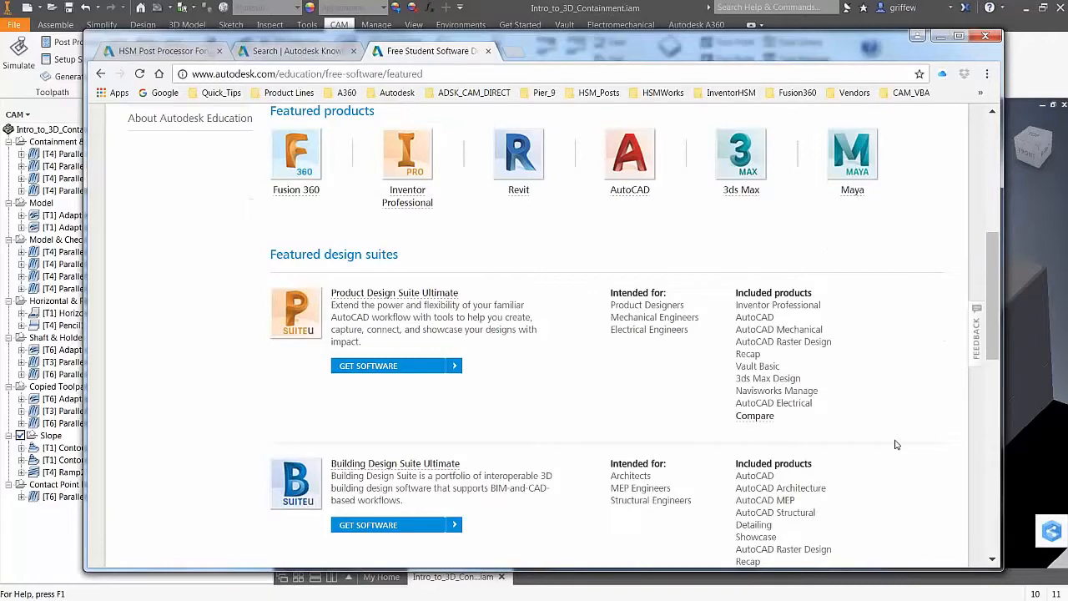
scroll(895, 445, "down", 4)
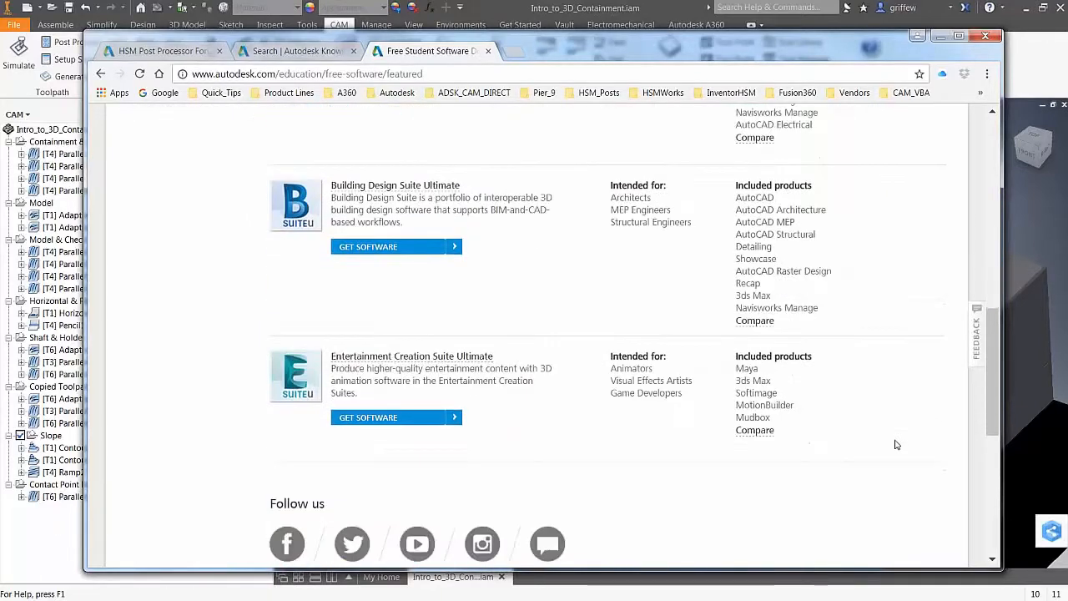
scroll(895, 444, "up", 6)
scroll(895, 444, "up", 1)
scroll(895, 444, "up", 2)
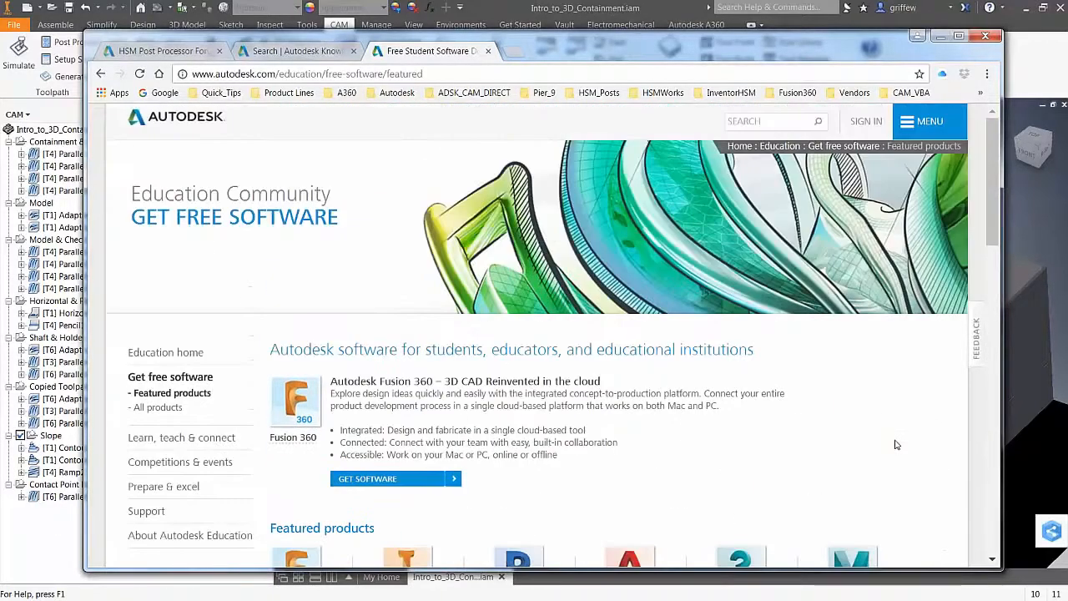
scroll(213, 387, "down", 3)
scroll(219, 317, "up", 3)
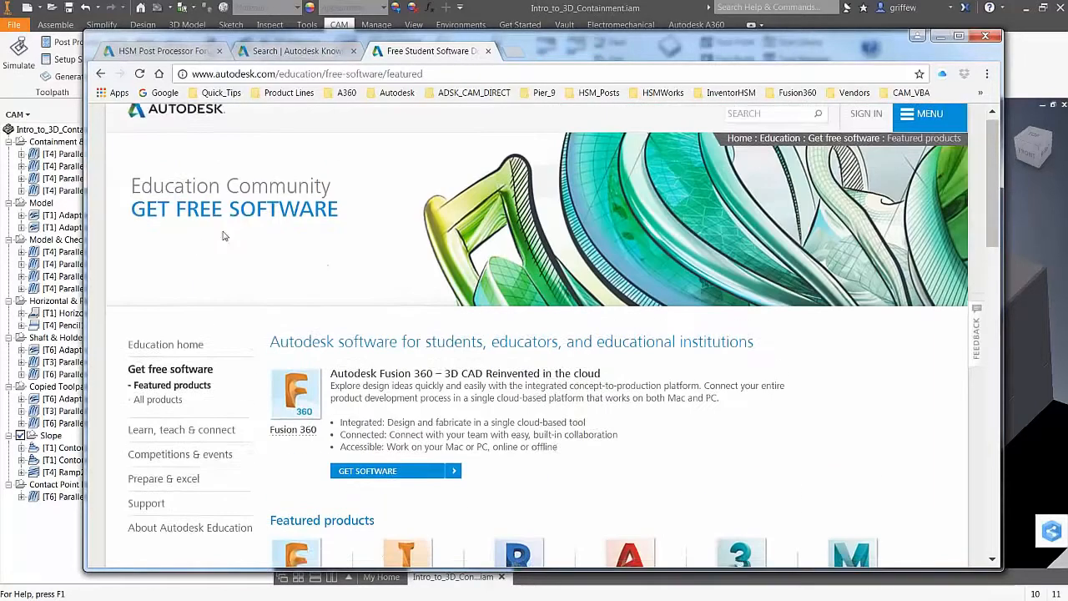
scroll(222, 234, "up", 1)
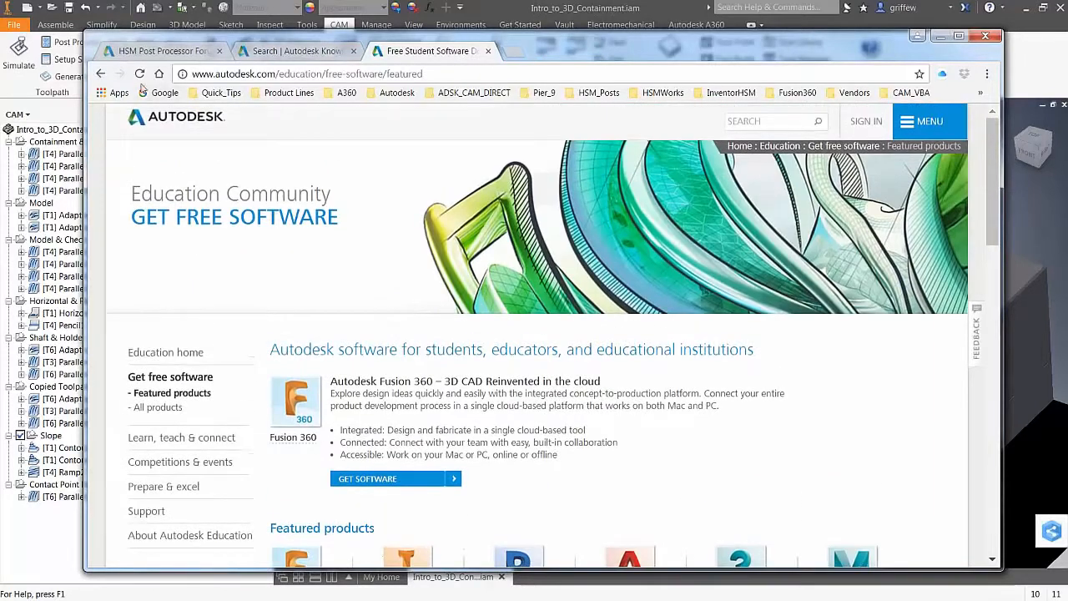
Go back twice to the Google results for 'autodesk education community'
left_click(101, 73)
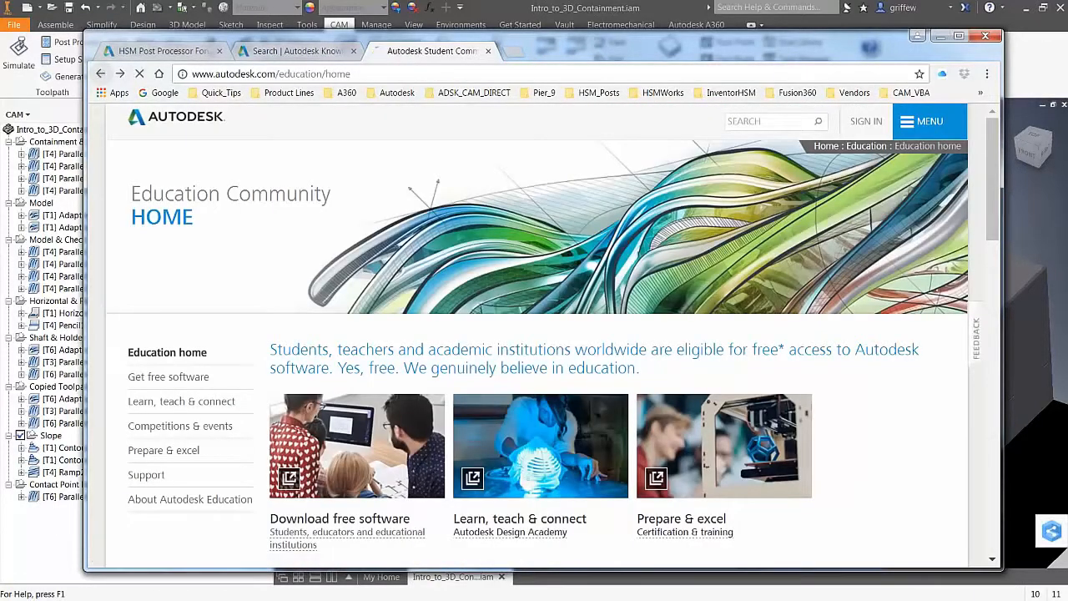
left_click(101, 74)
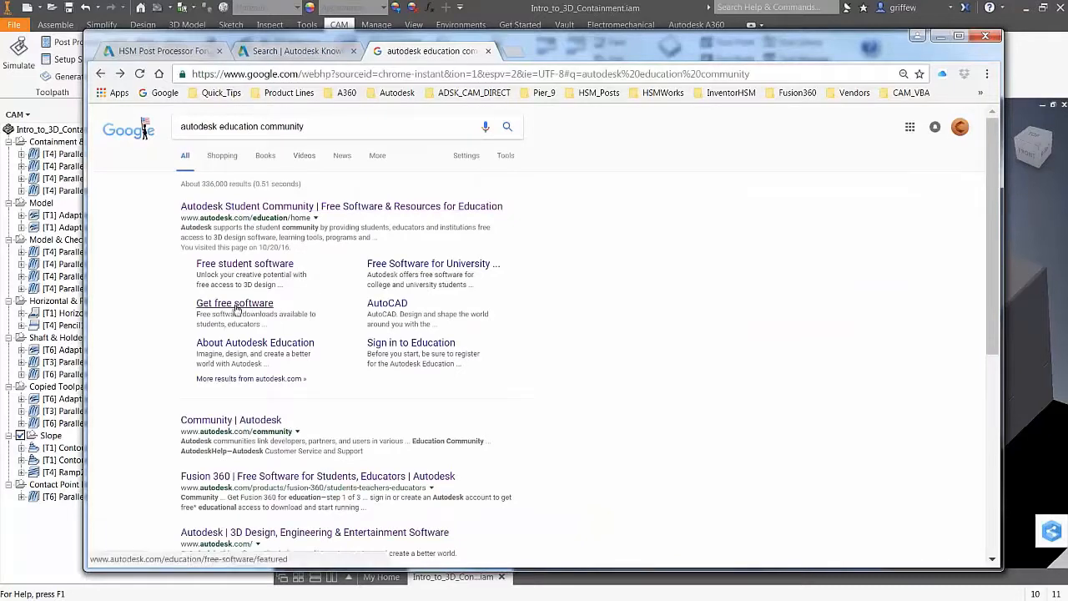
scroll(242, 326, "down", 2)
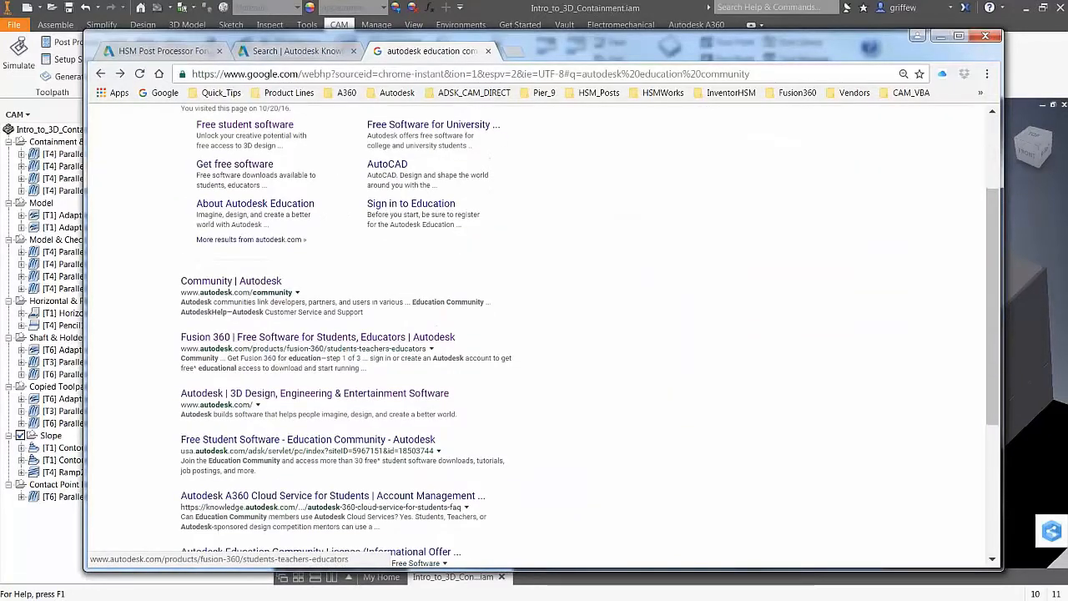
scroll(259, 367, "up", 2)
Open the Free student software result, scan the All products list, and open Netfabb
left_click(240, 265)
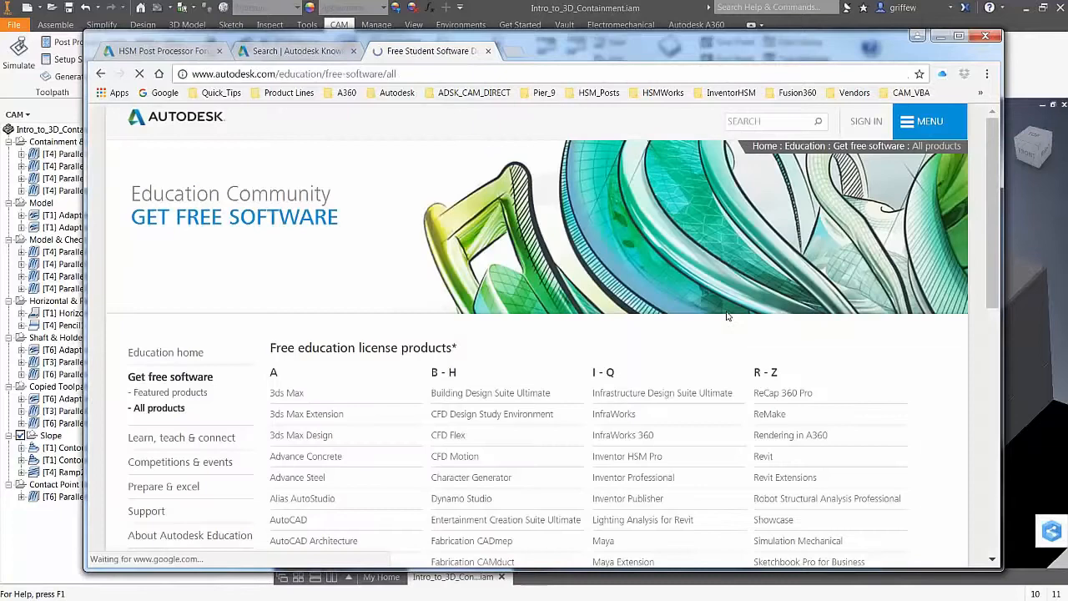
scroll(889, 461, "down", 3)
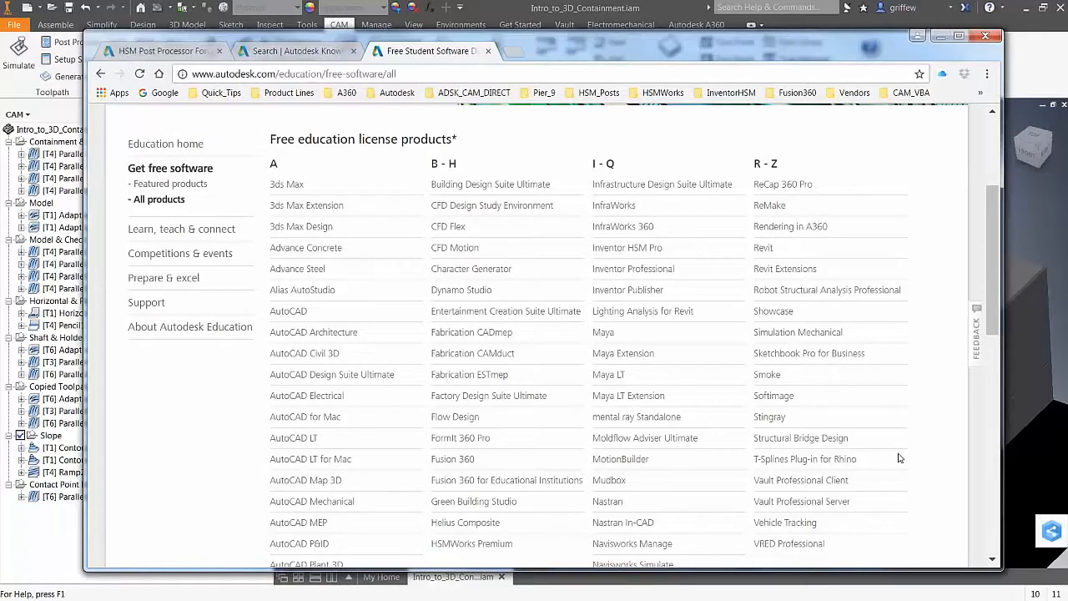
scroll(892, 454, "down", 2)
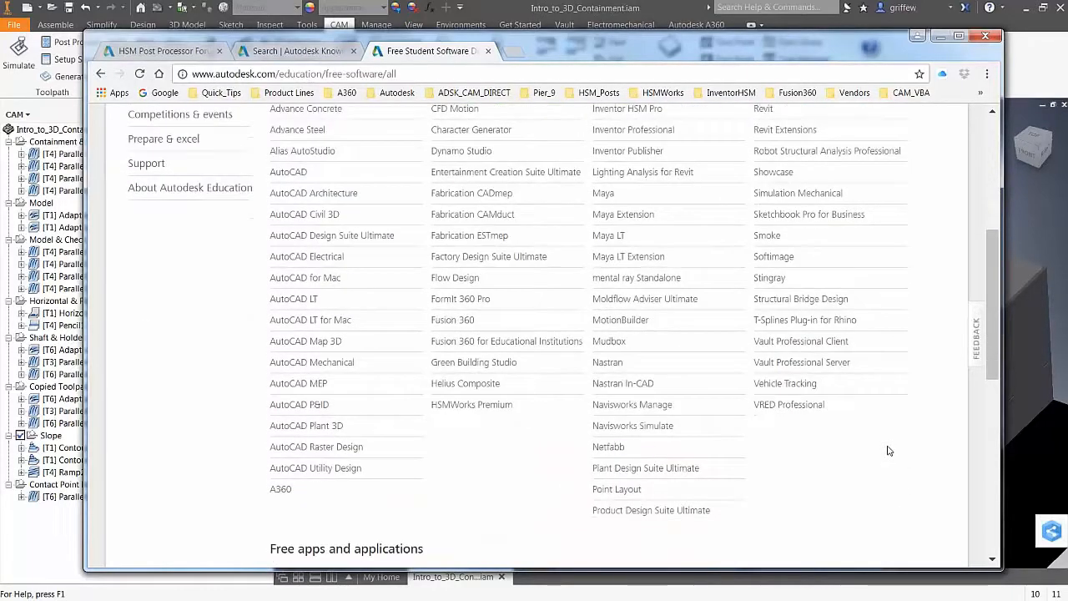
scroll(889, 450, "up", 2)
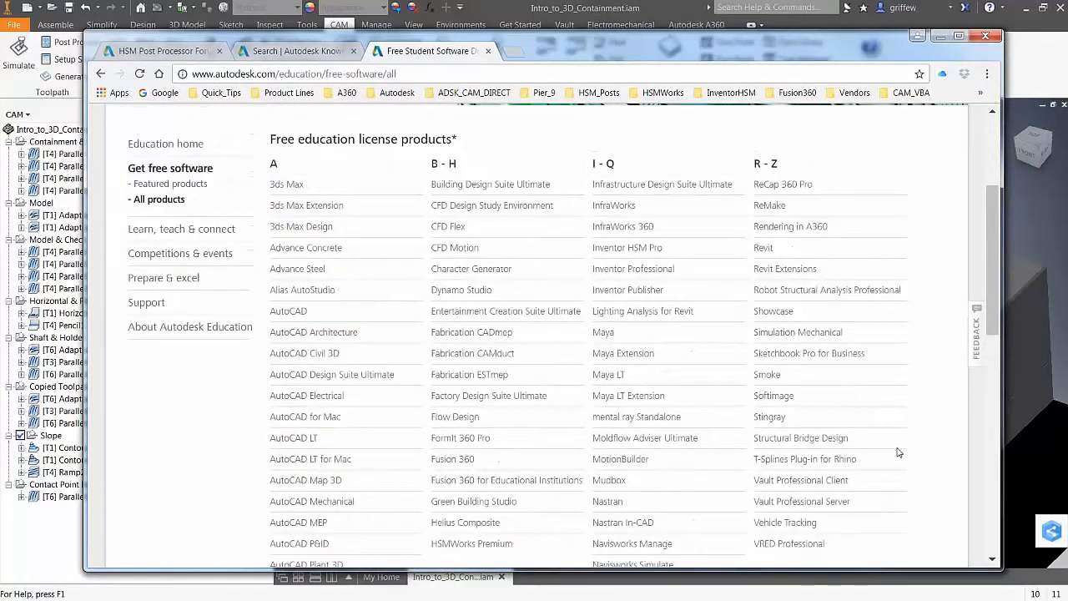
scroll(898, 450, "down", 1)
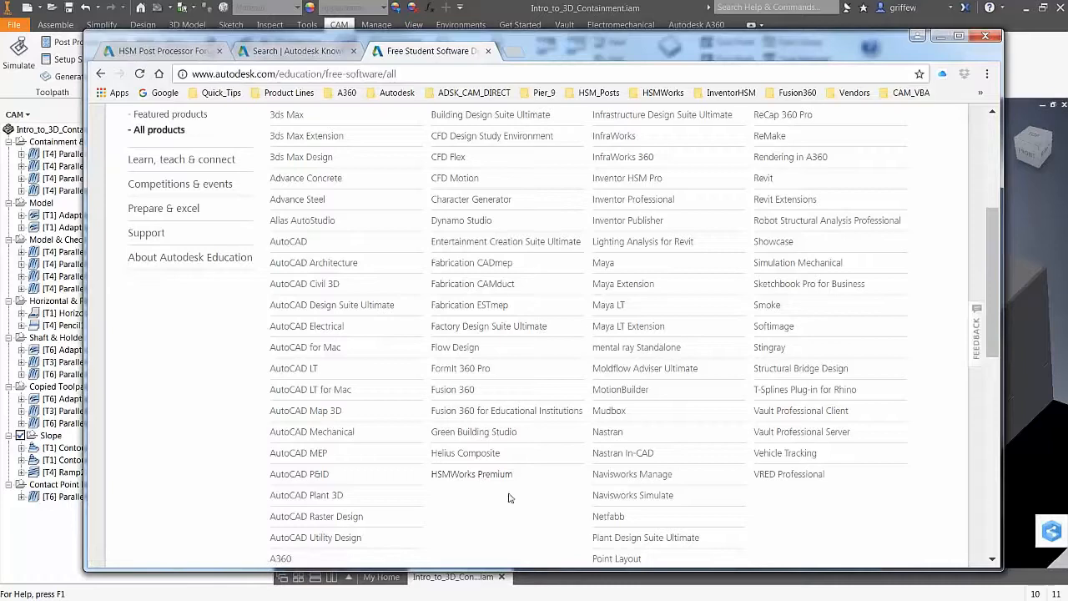
scroll(595, 401, "up", 1)
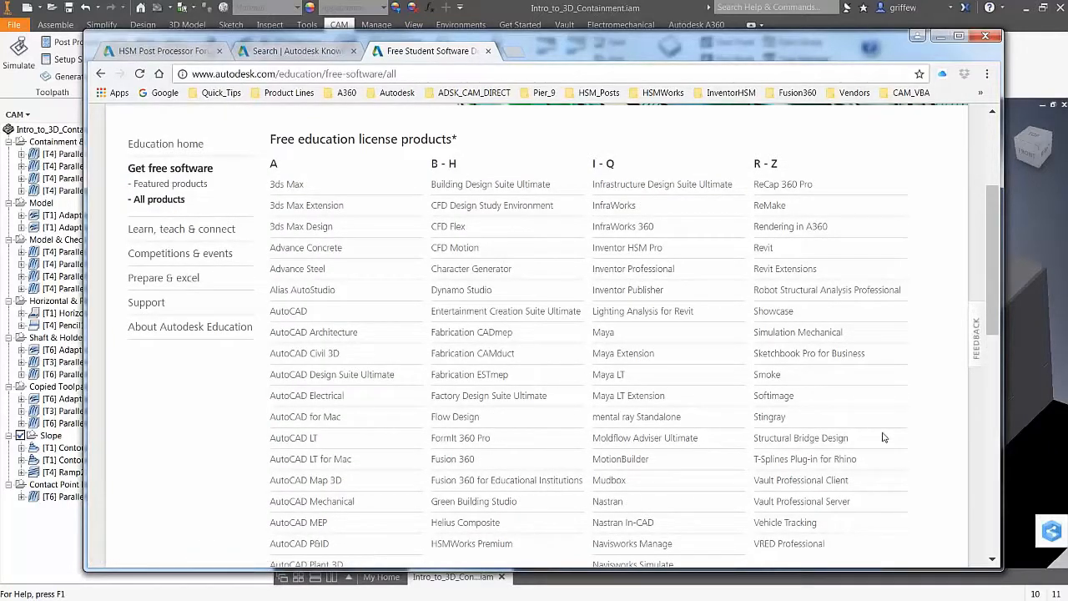
scroll(884, 431, "down", 1)
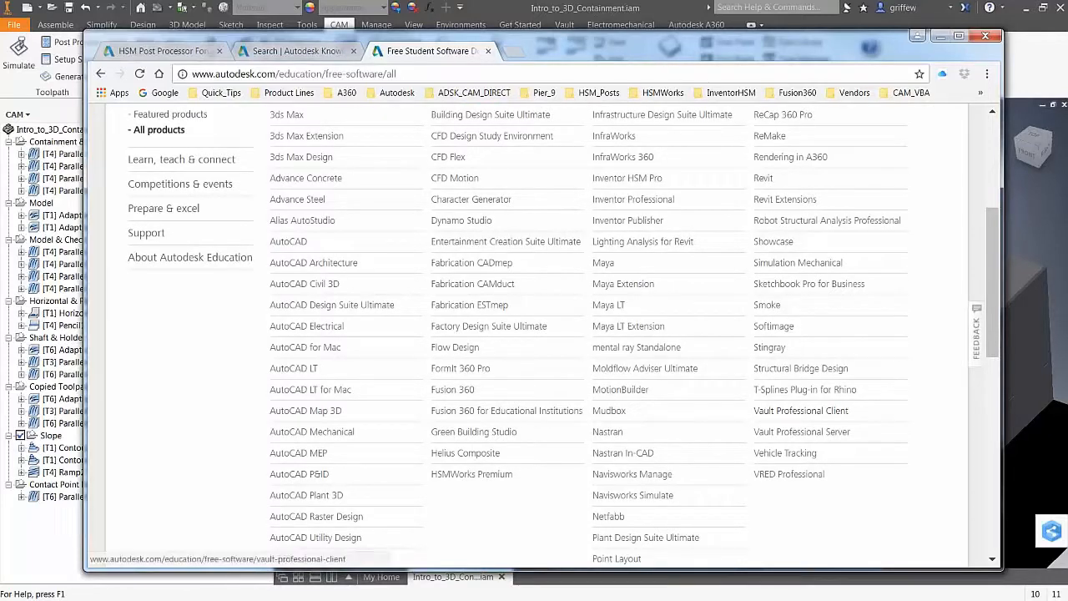
left_click(608, 515)
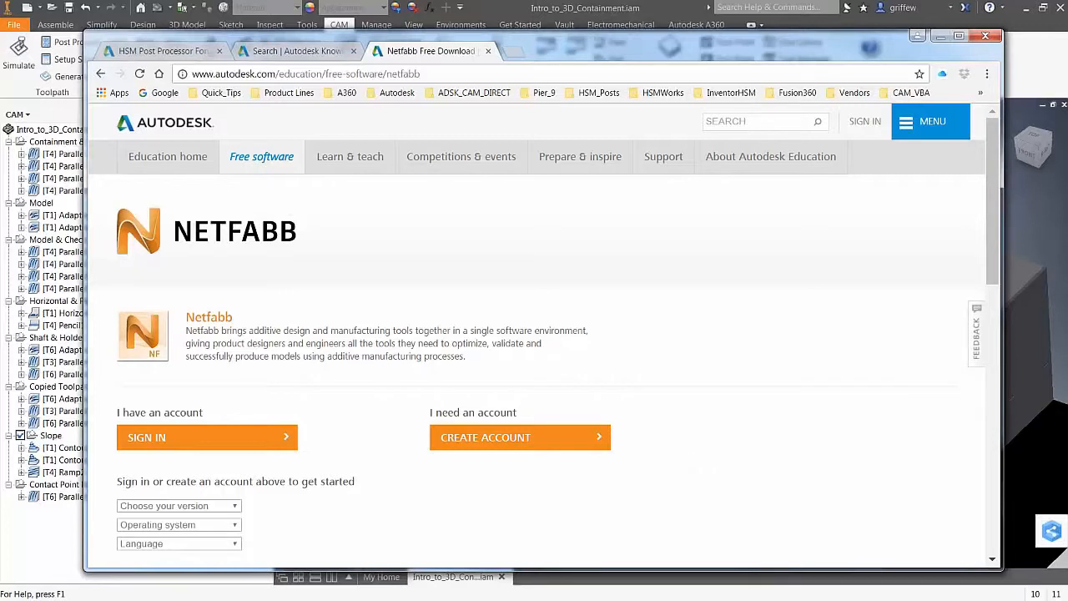
Switch to the HSM Post Processor Forum tab and scroll its post list
left_click(150, 54)
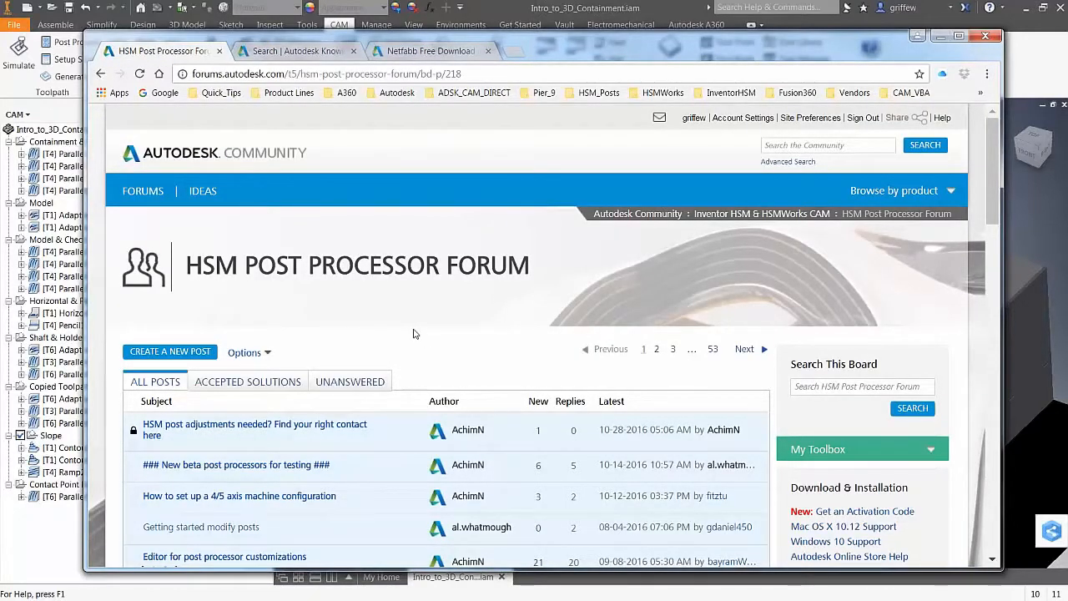
scroll(417, 362, "down", 1)
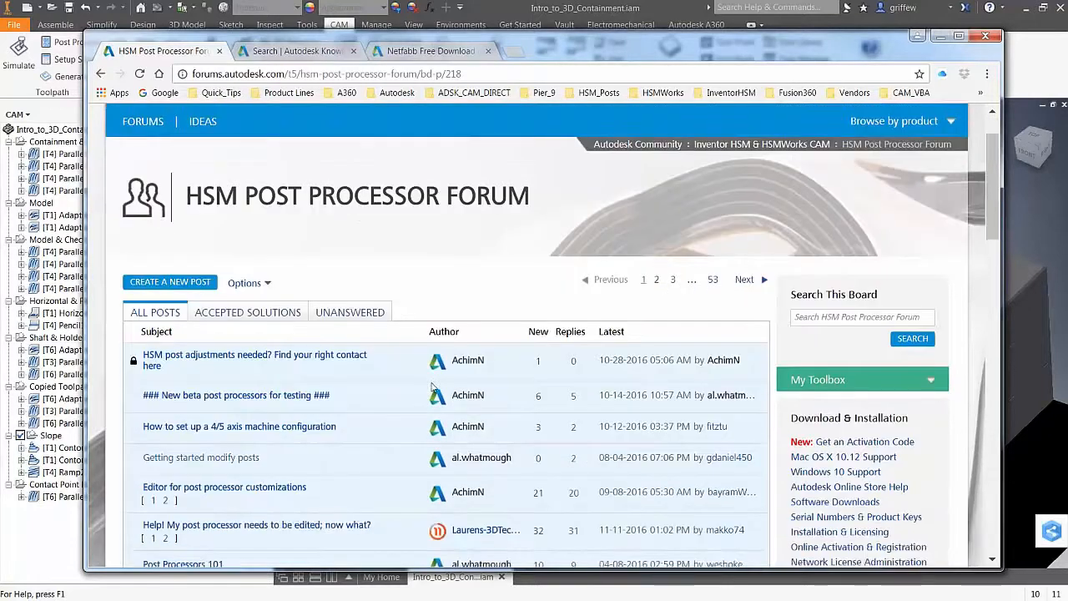
scroll(433, 388, "down", 2)
scroll(359, 307, "up", 3)
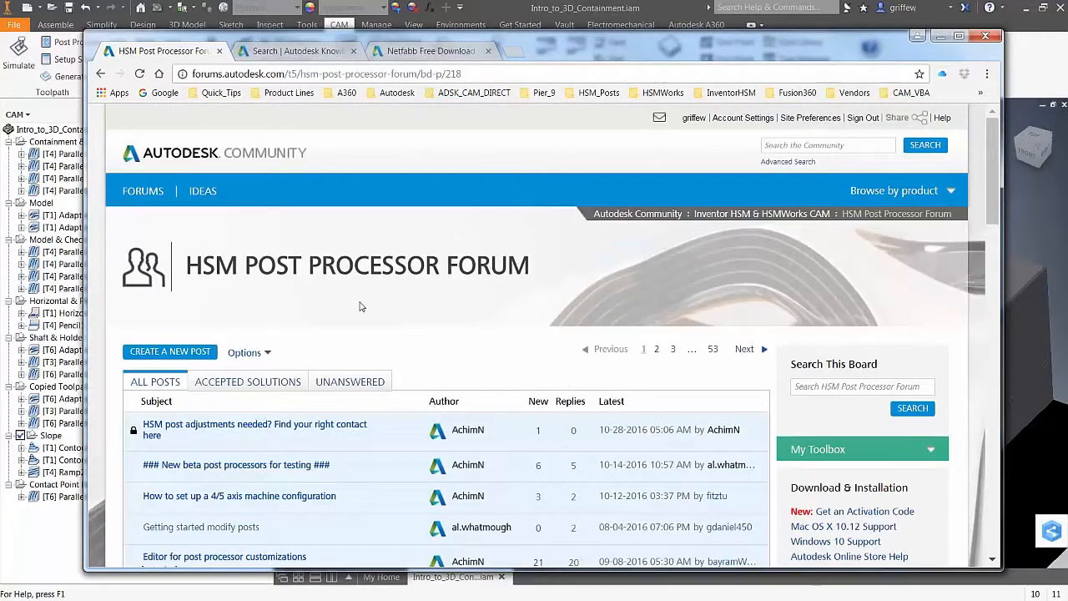
Nudge the Chrome window right and minimize it to reveal the Inventor CAM assembly
left_click_drag(659, 53, 684, 48)
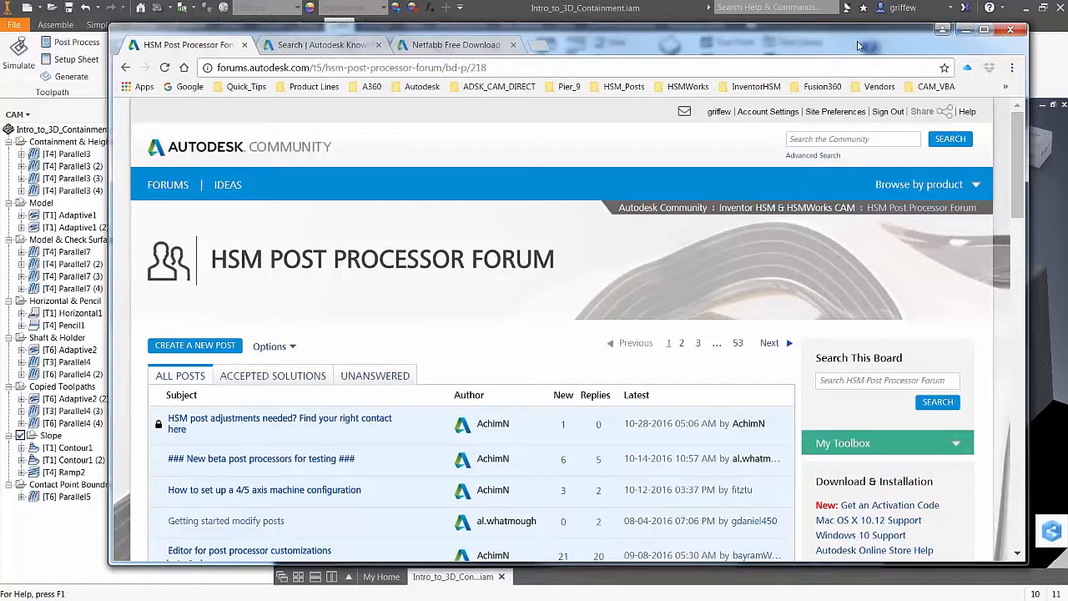
left_click_drag(968, 35, 969, 37)
left_click(965, 34)
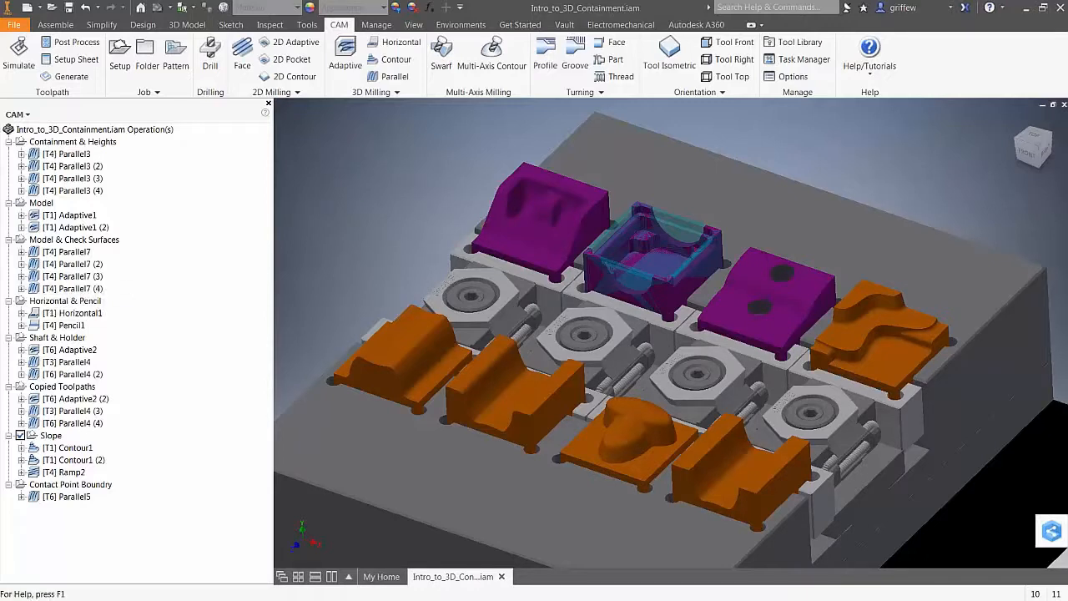
In a new Chrome tab, search 'autodesk university' and open the au.autodesk.com result
key("alt+Tab")
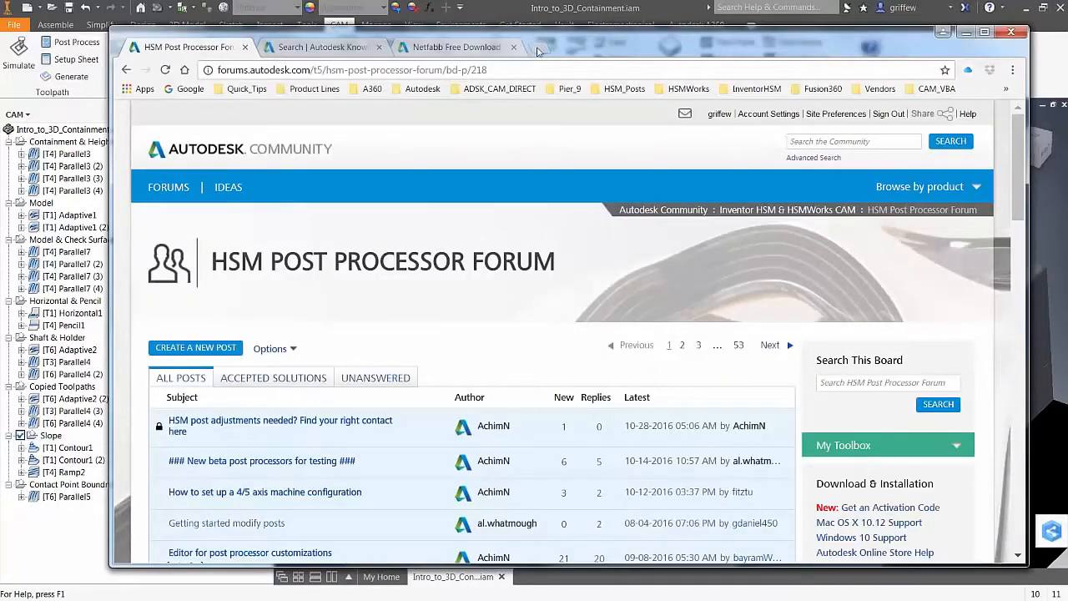
left_click(538, 49)
left_click(414, 265)
type("a")
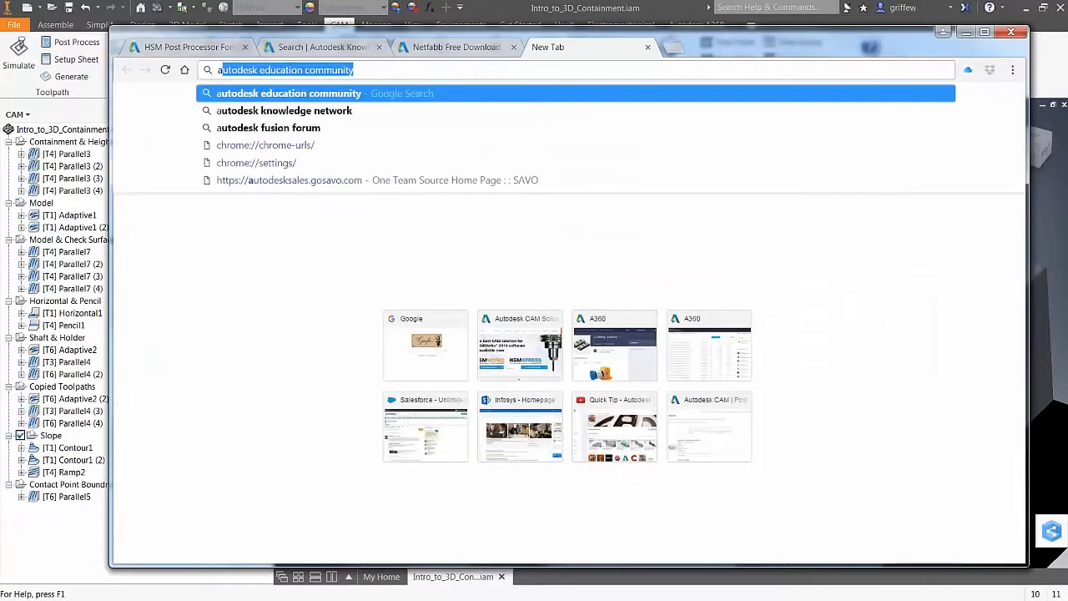
type("utodesk un")
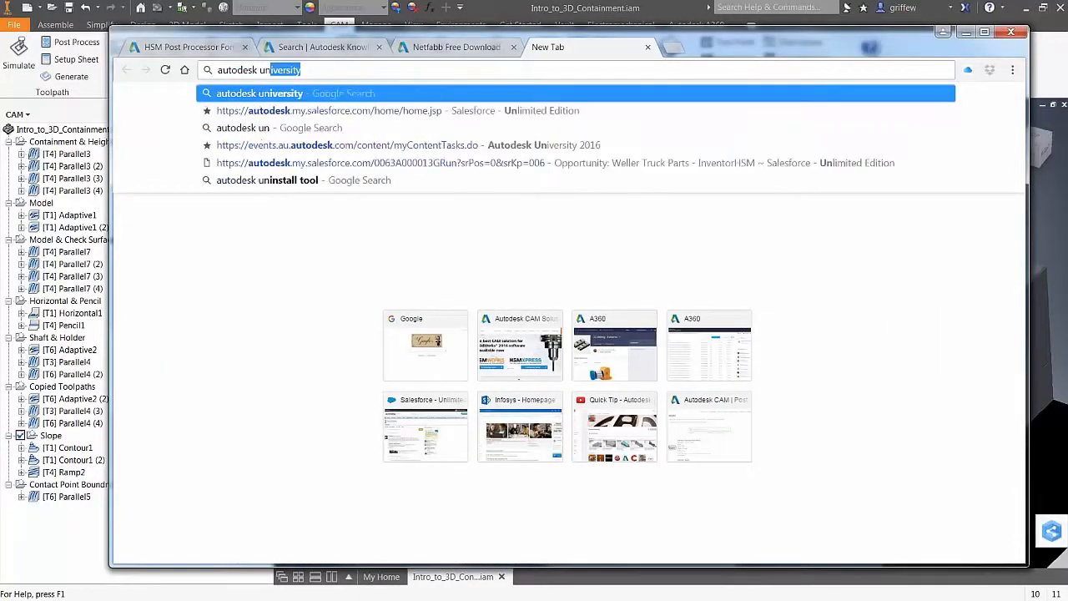
type("iversity")
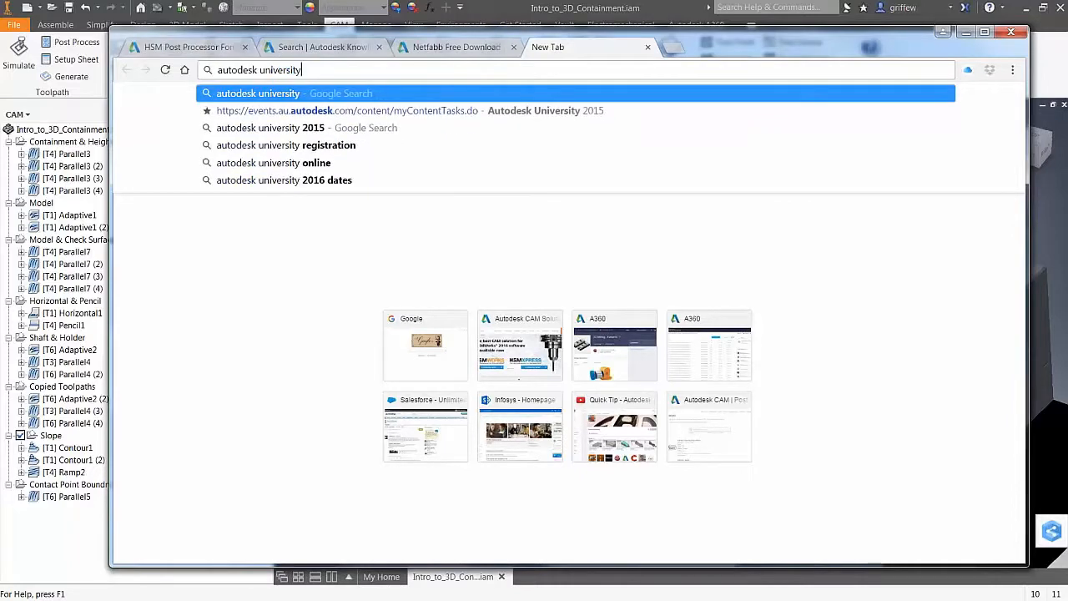
key("Return")
left_click(463, 309)
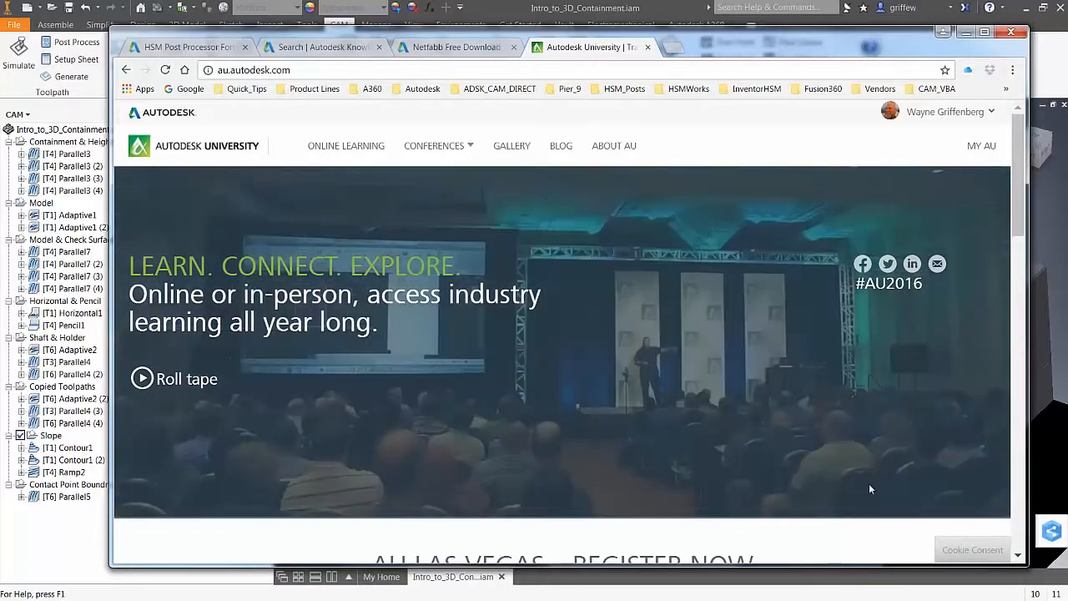
Scroll through the AU home page's sections promoting AU Las Vegas 2016 registration
scroll(869, 489, "down", 3)
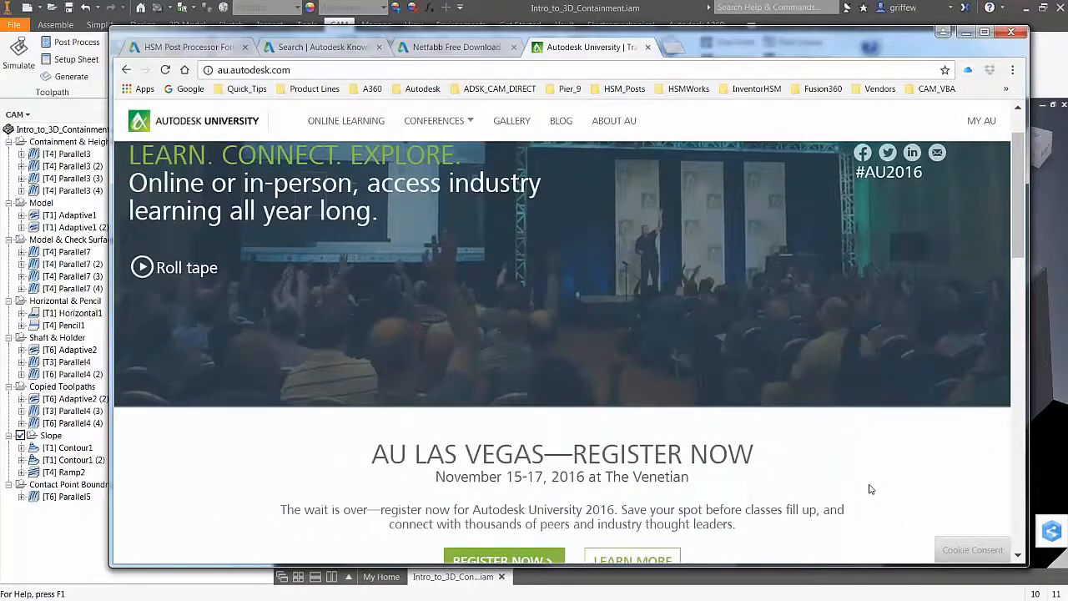
scroll(870, 489, "down", 1)
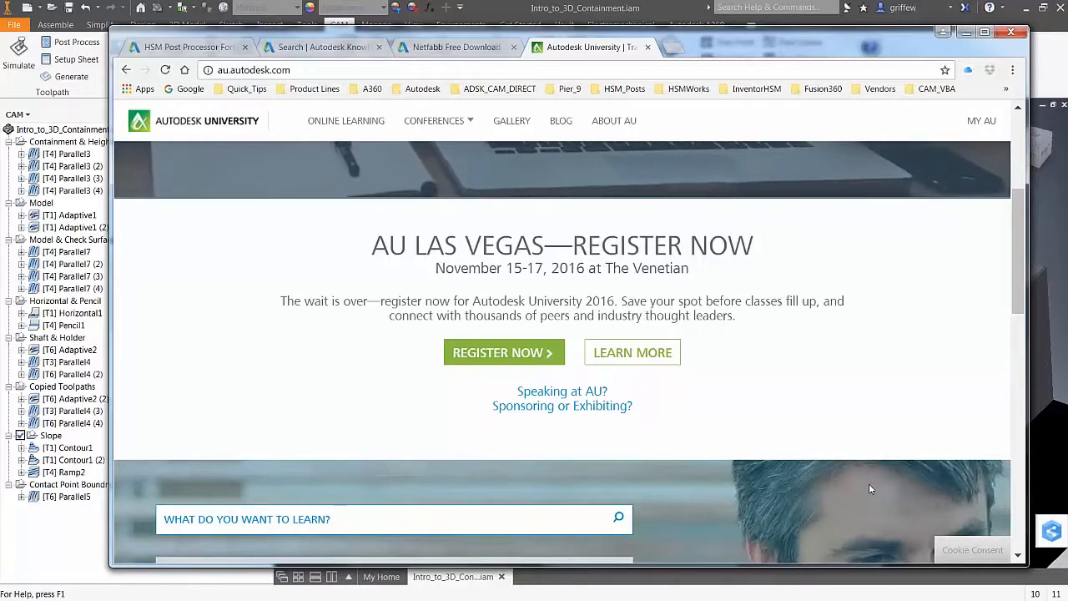
scroll(868, 489, "down", 3)
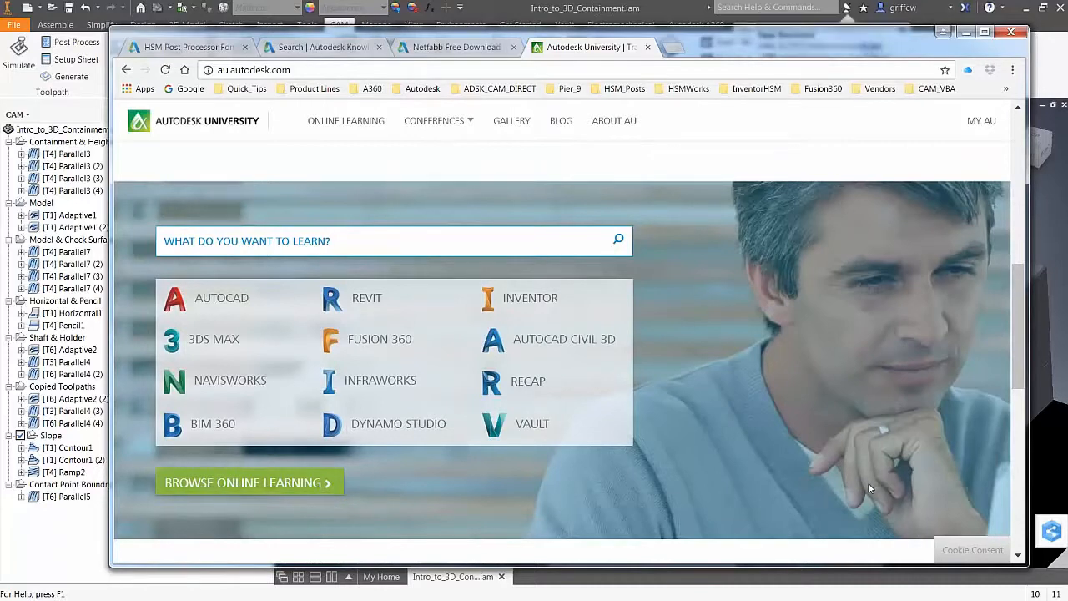
scroll(869, 488, "up", 3)
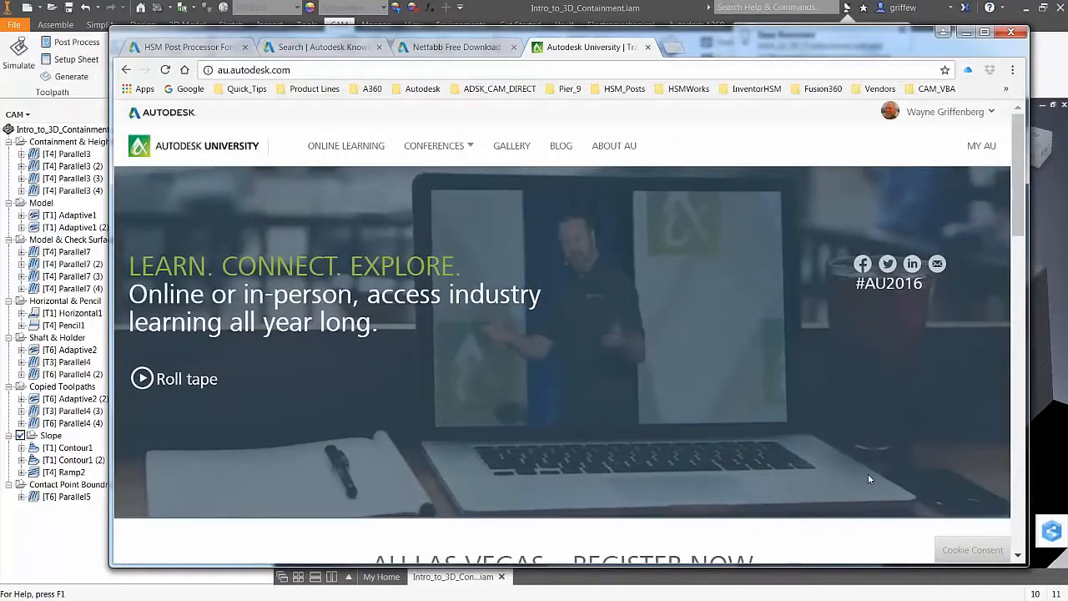
left_click_drag(724, 48, 720, 44)
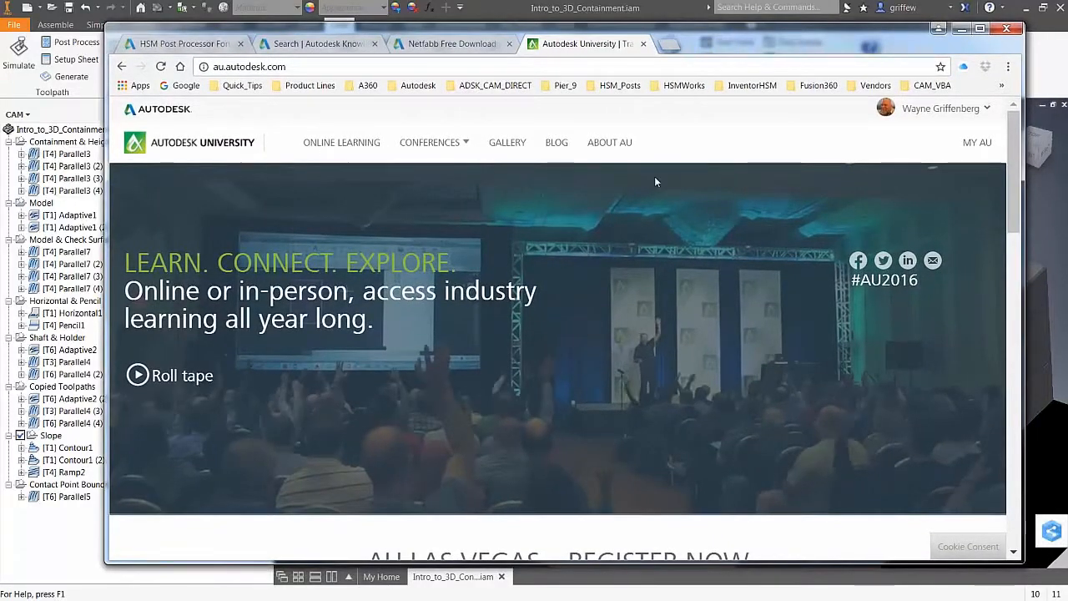